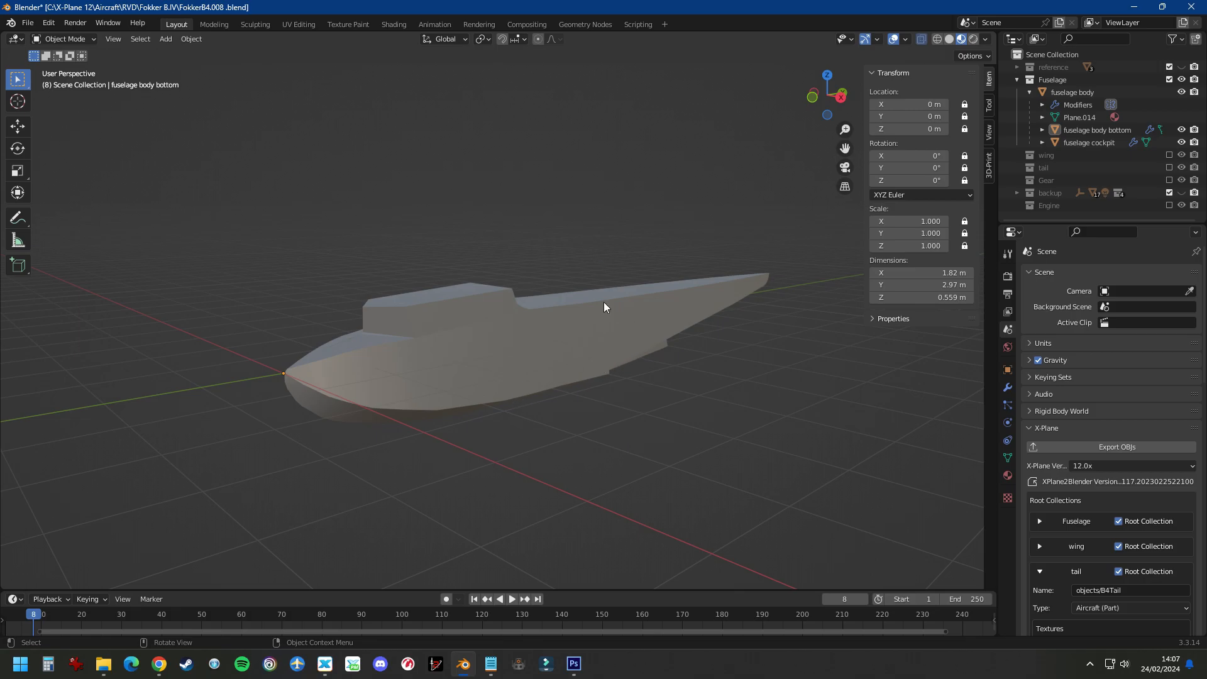
Step: Switch to the UV Editing workspace in Object Mode, select all three fuselage parts, and expand the fuselage body hierarchy in the outliner
{"action": "left_click", "coordinate": [296, 24]}
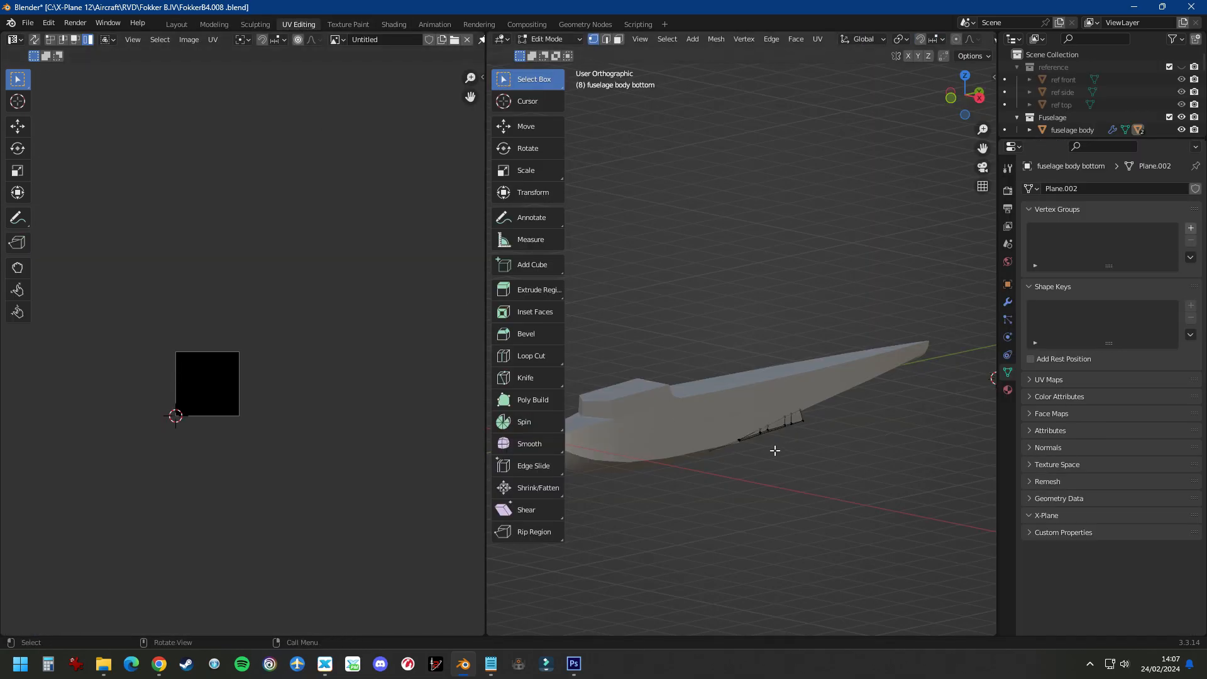
{"action": "key", "text": "Tab"}
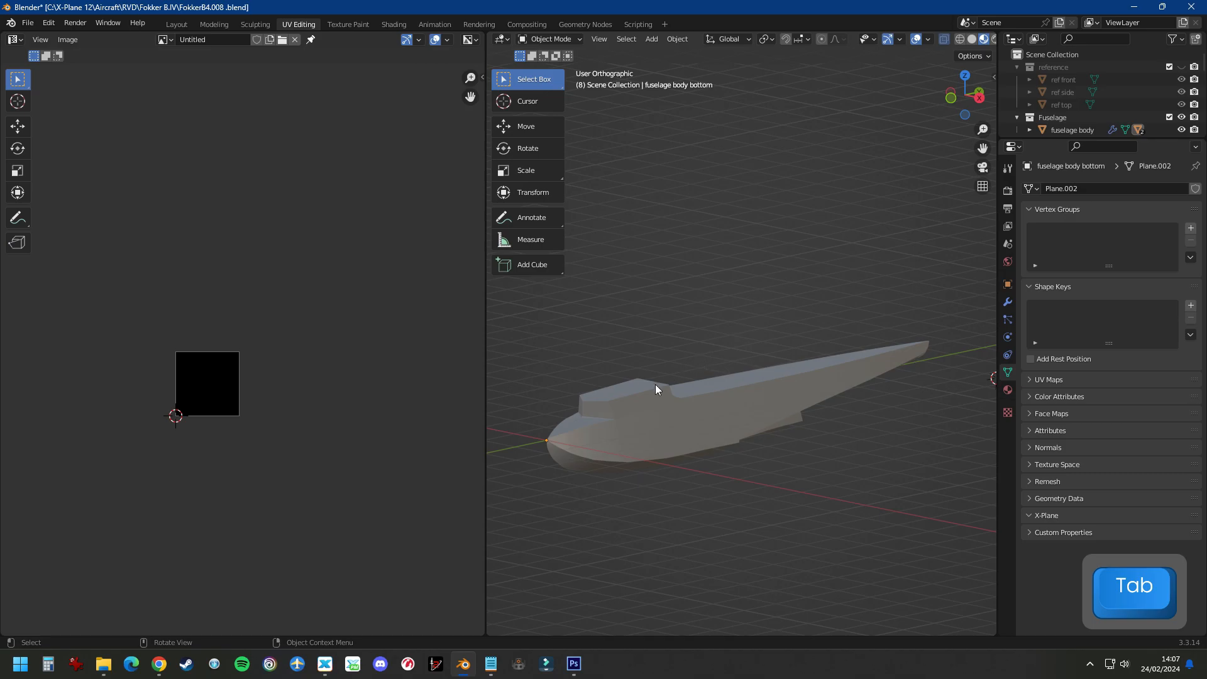
{"action": "left_click", "coordinate": [680, 425], "text": "shift"}
{"action": "left_click", "coordinate": [795, 420], "text": "shift"}
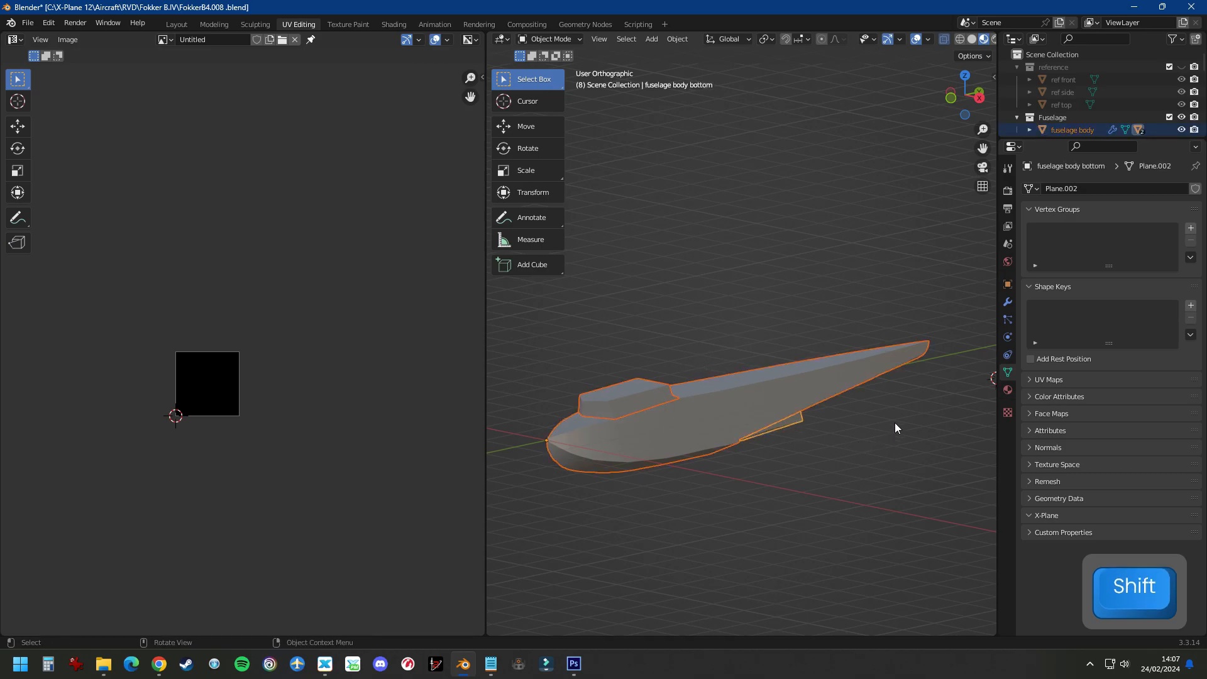
{"action": "scroll", "coordinate": [1069, 75], "scroll_direction": "down", "scroll_amount": 2}
{"action": "scroll", "coordinate": [1095, 102], "scroll_direction": "up", "scroll_amount": 2}
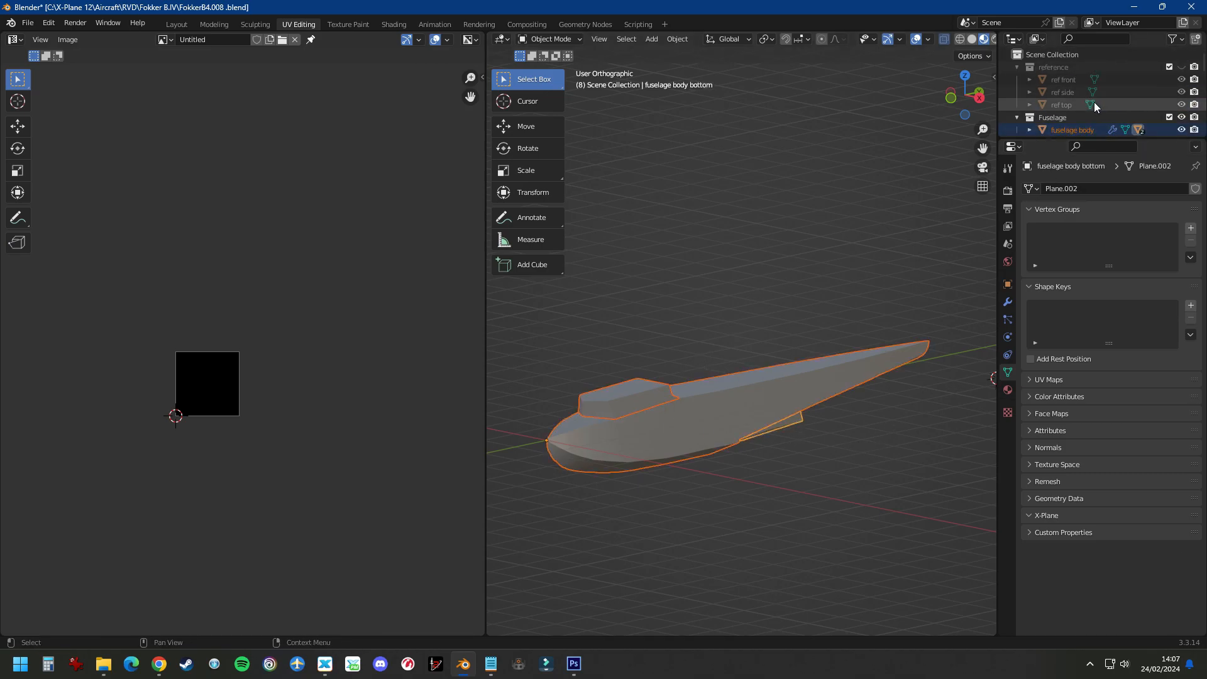
{"action": "scroll", "coordinate": [1067, 104], "scroll_direction": "down", "scroll_amount": 2}
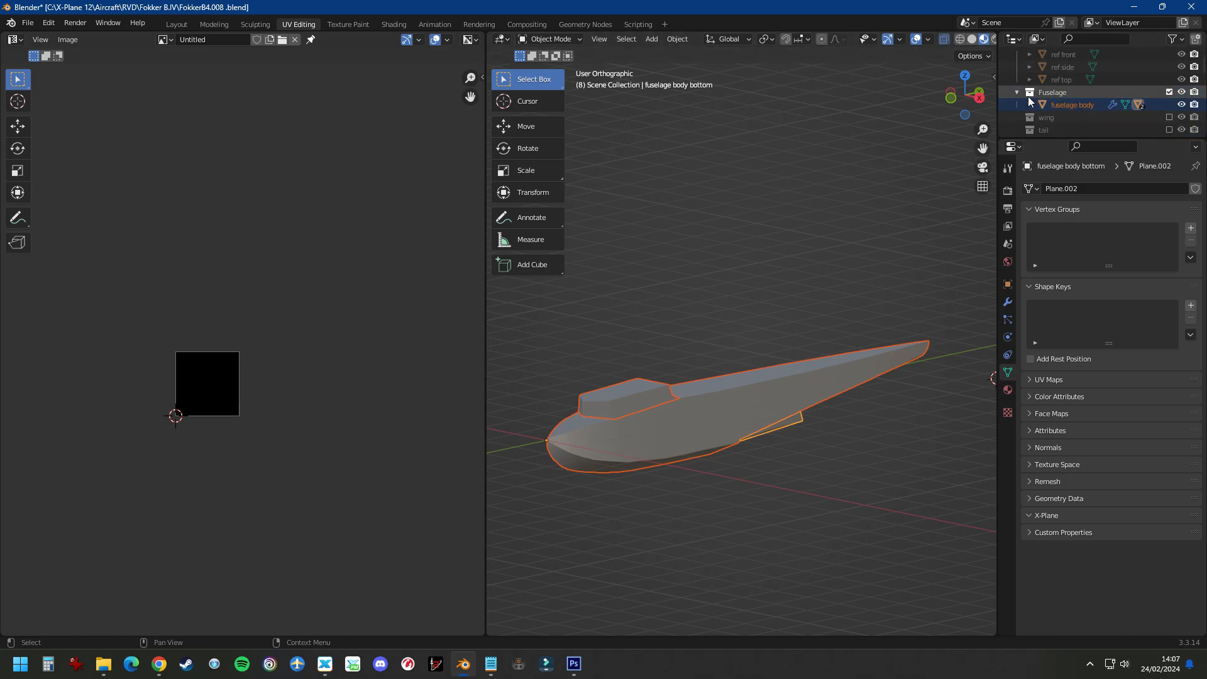
{"action": "left_click", "coordinate": [1029, 104]}
{"action": "scroll", "coordinate": [1069, 88], "scroll_direction": "down", "scroll_amount": 2}
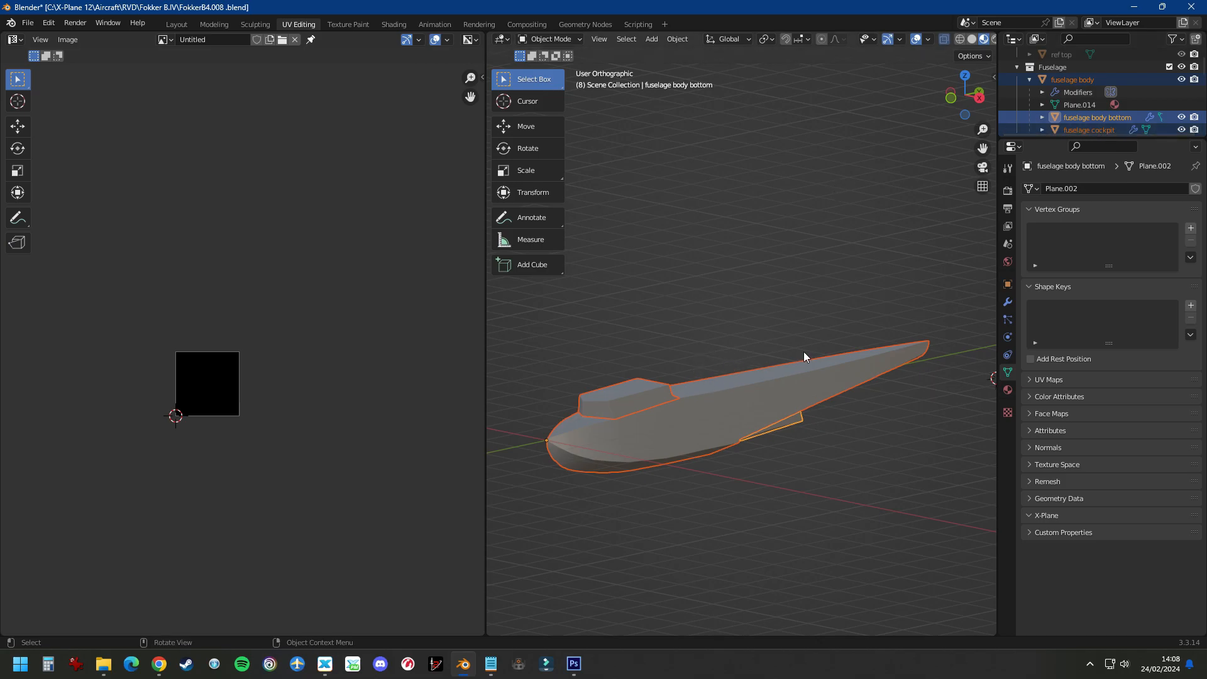
Step: Enter Edit Mode on the fuselage body, bottom and cockpit, and select all of their geometry
{"action": "middle_click_drag", "start_coordinate": [782, 333], "coordinate": [780, 328]}
{"action": "key", "text": "Tab"}
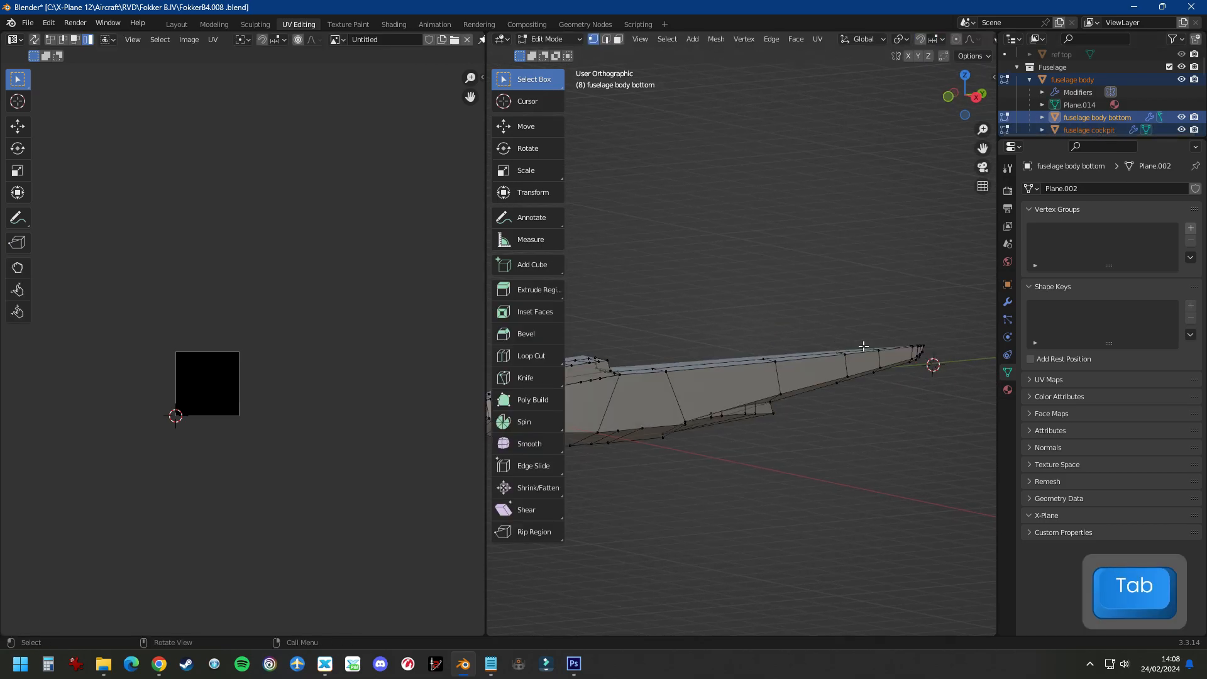
{"action": "middle_click_drag", "start_coordinate": [858, 347], "coordinate": [852, 362]}
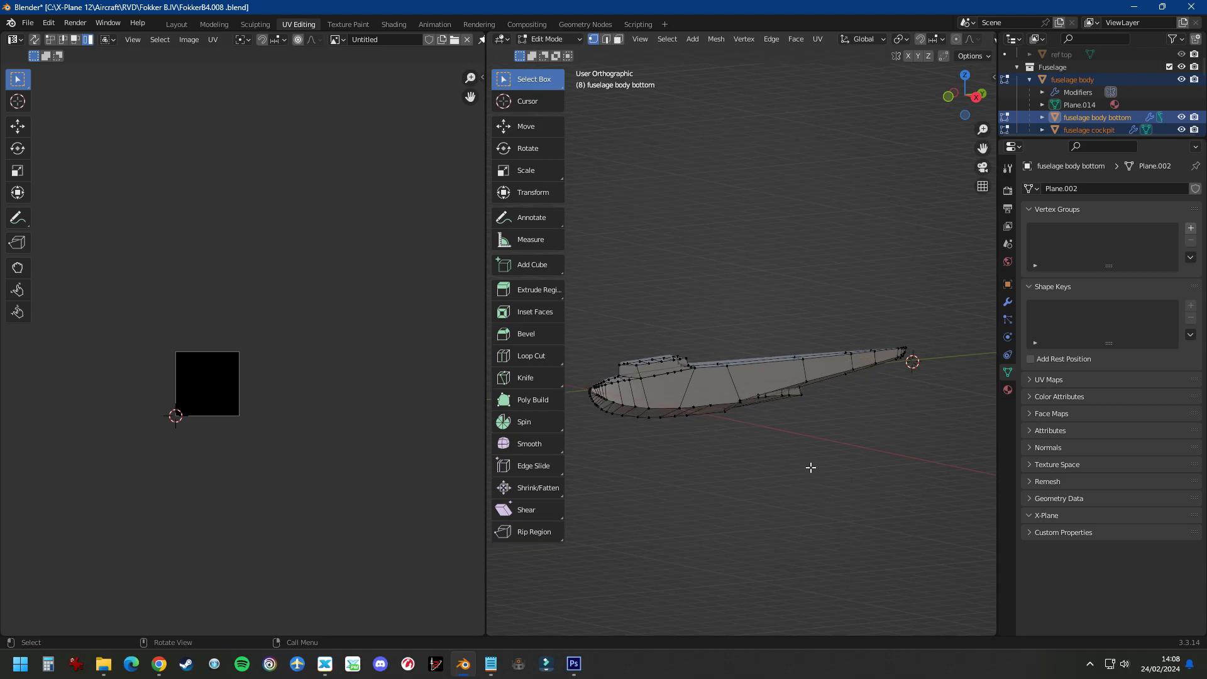
{"action": "key", "text": "a"}
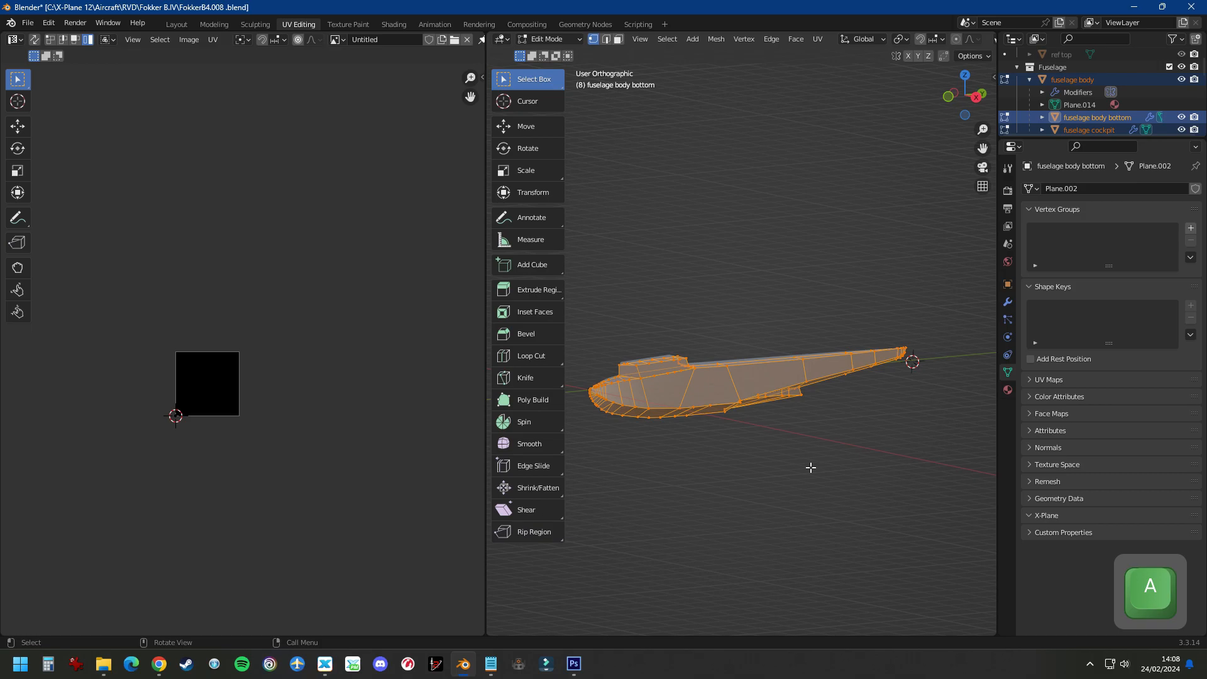
Step: Create UVs for the half-modelled fuselage parts with Project from View, using the right orthographic view
{"action": "key", "text": "KP_3"}
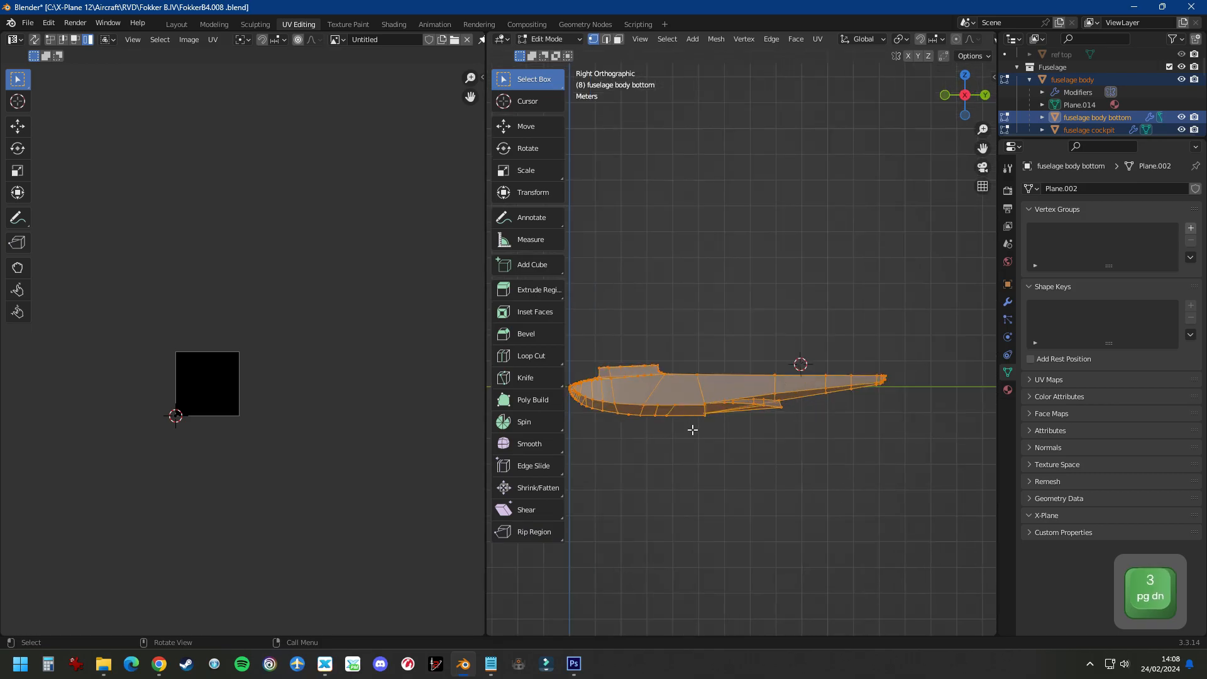
{"action": "key", "text": "KP_5"}
{"action": "key", "text": "KP_5"}
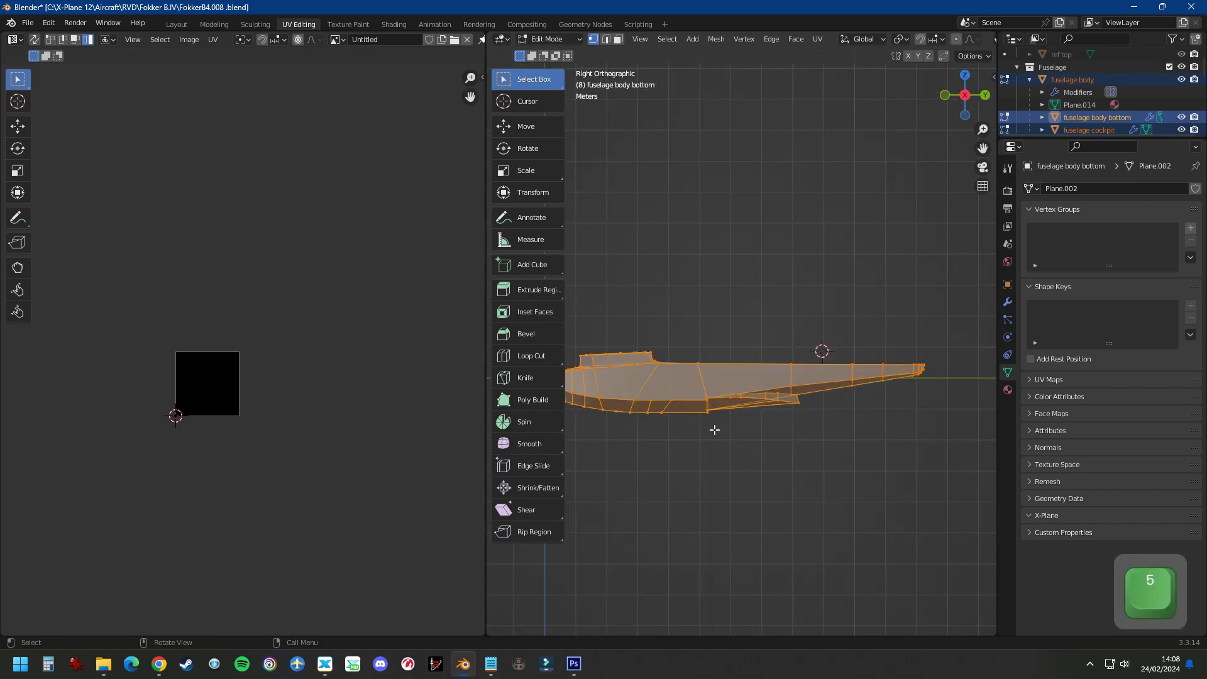
{"action": "scroll", "coordinate": [797, 415], "scroll_direction": "up", "scroll_amount": 1}
{"action": "scroll", "coordinate": [814, 399], "scroll_direction": "down", "scroll_amount": 1}
{"action": "scroll", "coordinate": [745, 384], "scroll_direction": "up", "scroll_amount": 2}
{"action": "scroll", "coordinate": [745, 384], "scroll_direction": "down", "scroll_amount": 1}
{"action": "scroll", "coordinate": [744, 384], "scroll_direction": "down", "scroll_amount": 1}
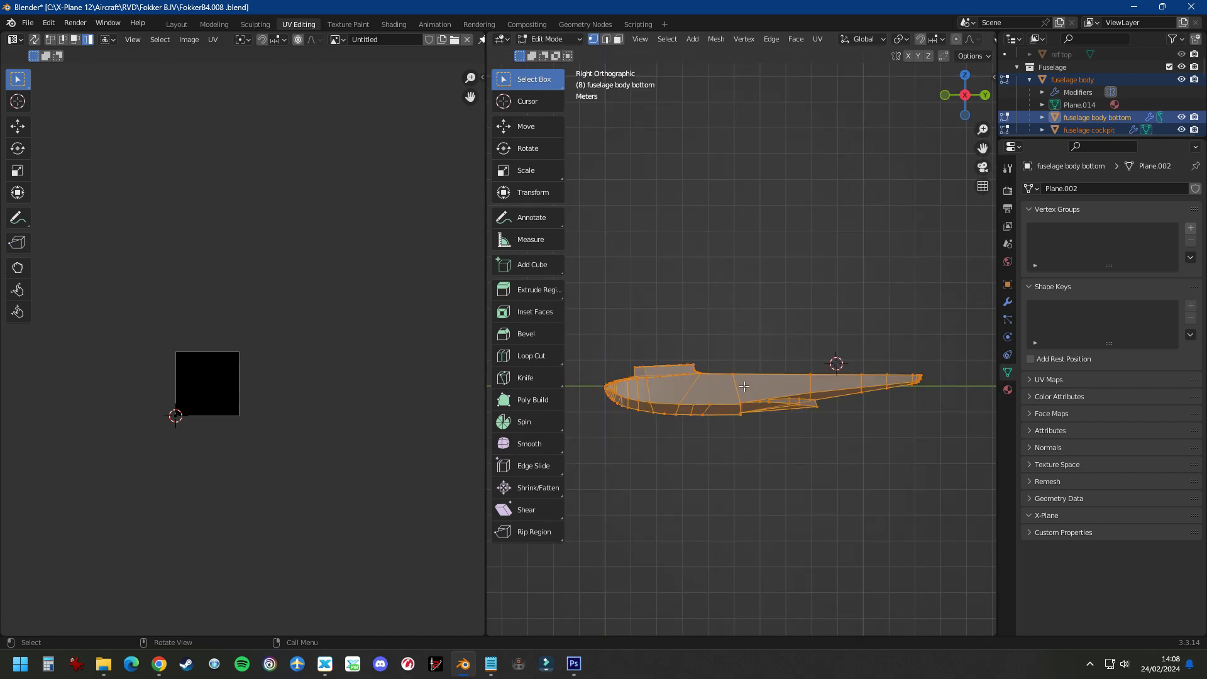
{"action": "key", "text": "u"}
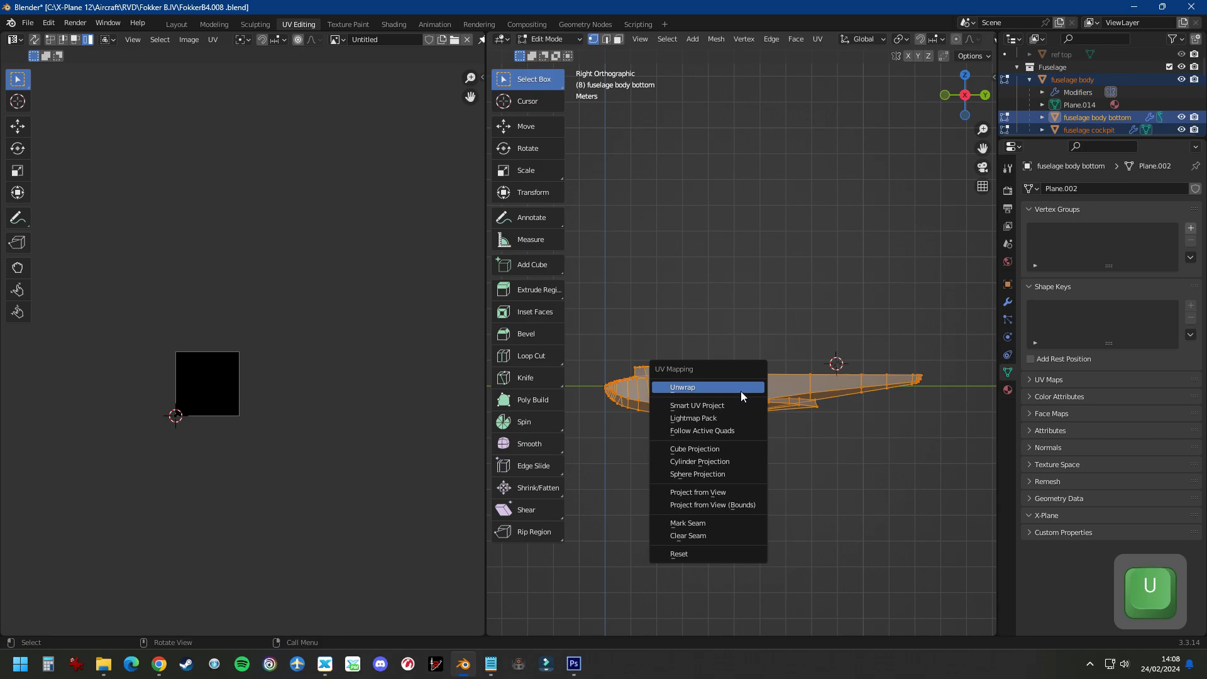
{"action": "left_click", "coordinate": [696, 493]}
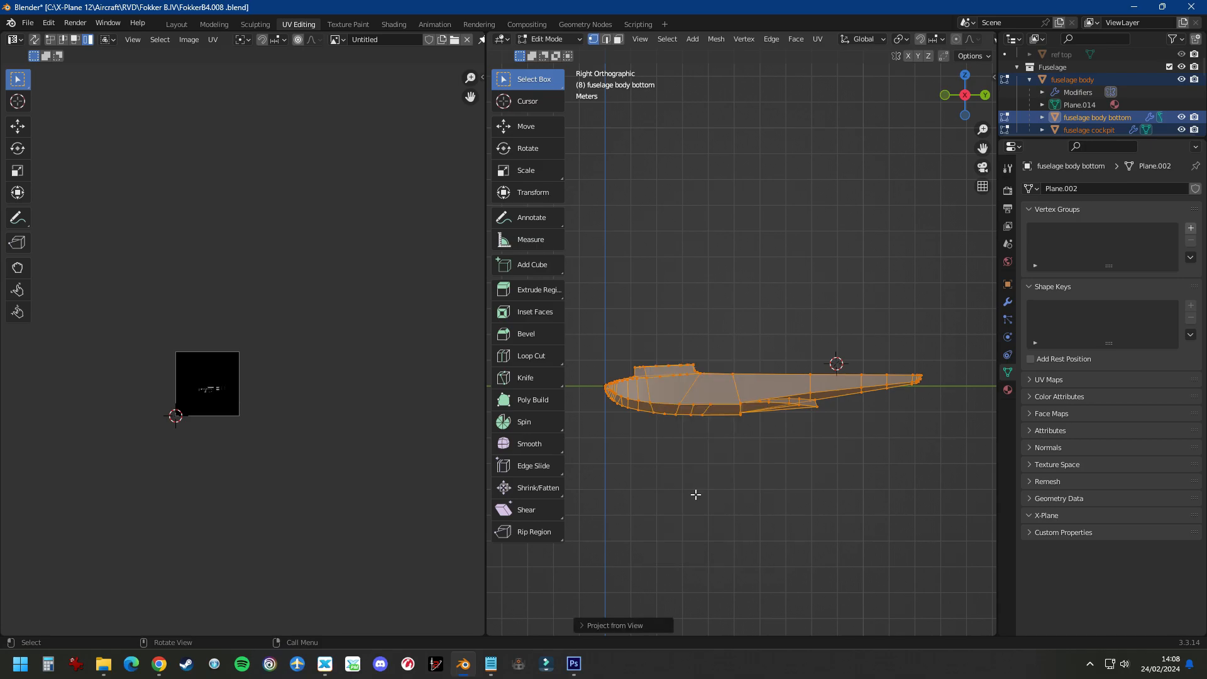
{"action": "scroll", "coordinate": [210, 391], "scroll_direction": "up", "scroll_amount": 10}
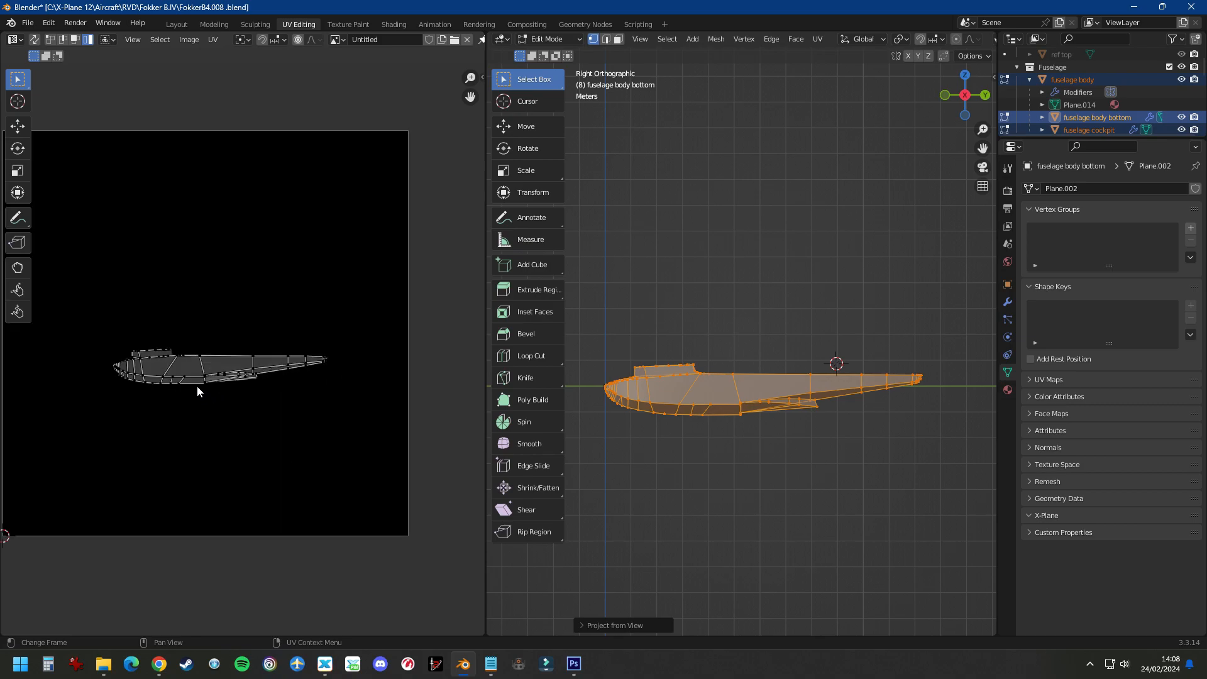
{"action": "scroll", "coordinate": [254, 345], "scroll_direction": "down", "scroll_amount": 4}
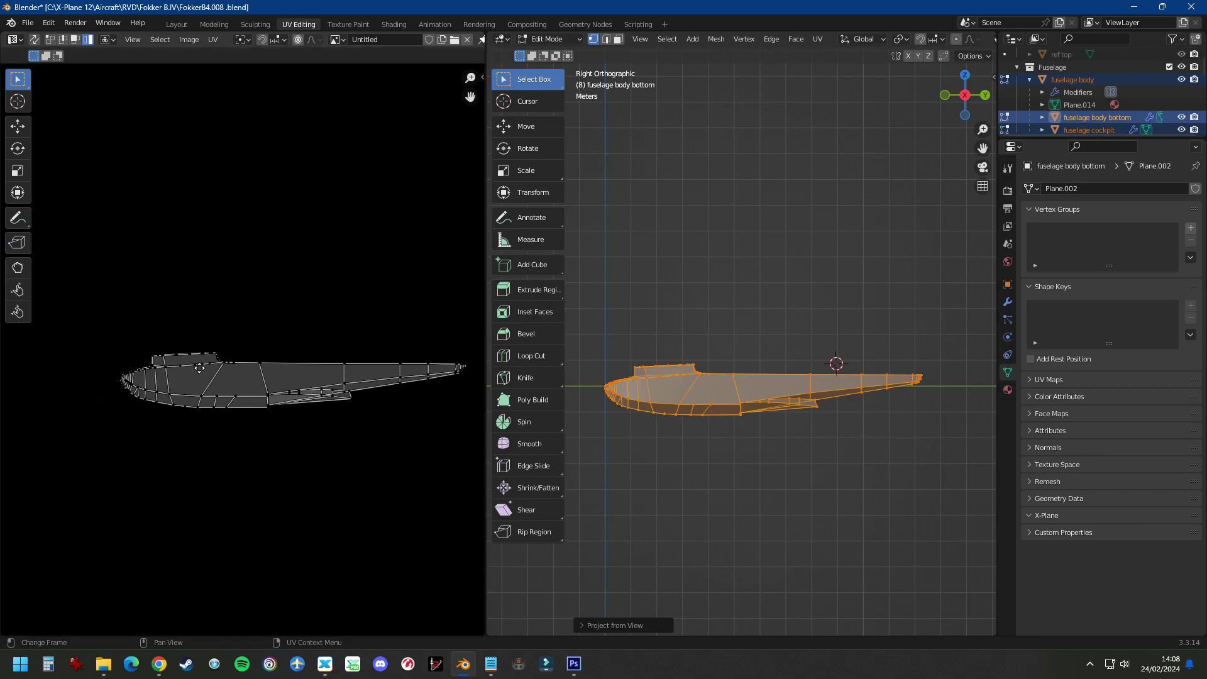
{"action": "scroll", "coordinate": [363, 378], "scroll_direction": "down", "scroll_amount": 2}
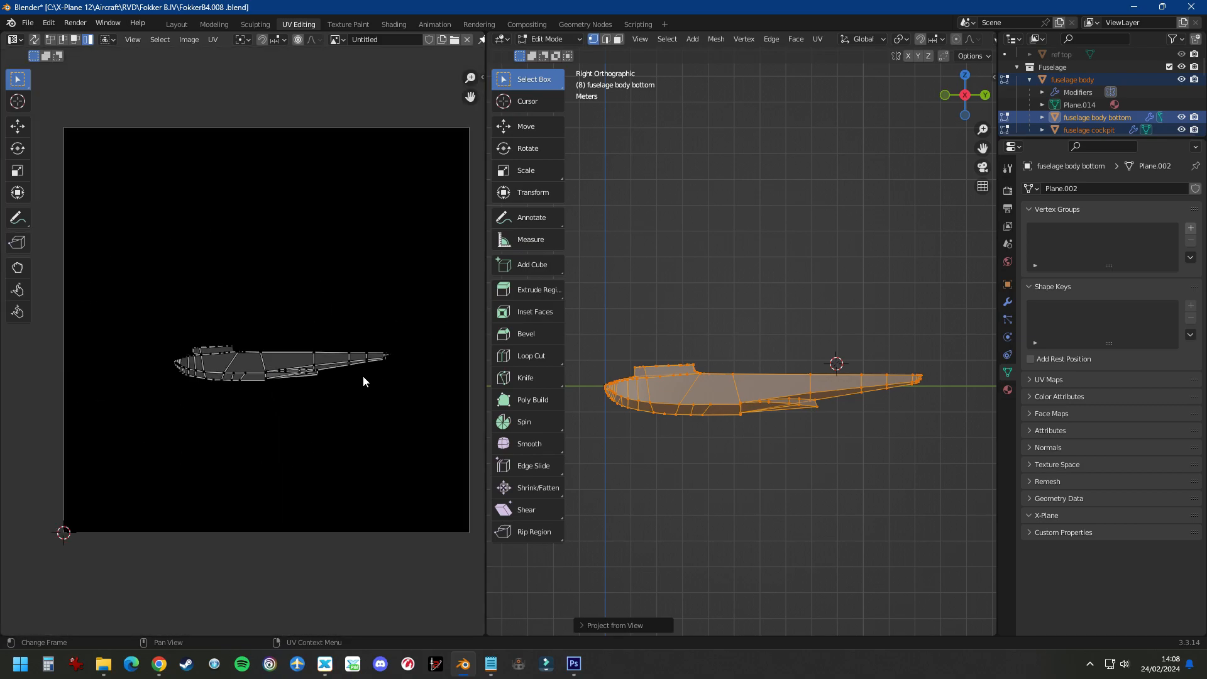
{"action": "middle_click_drag", "start_coordinate": [363, 379], "coordinate": [328, 308]}
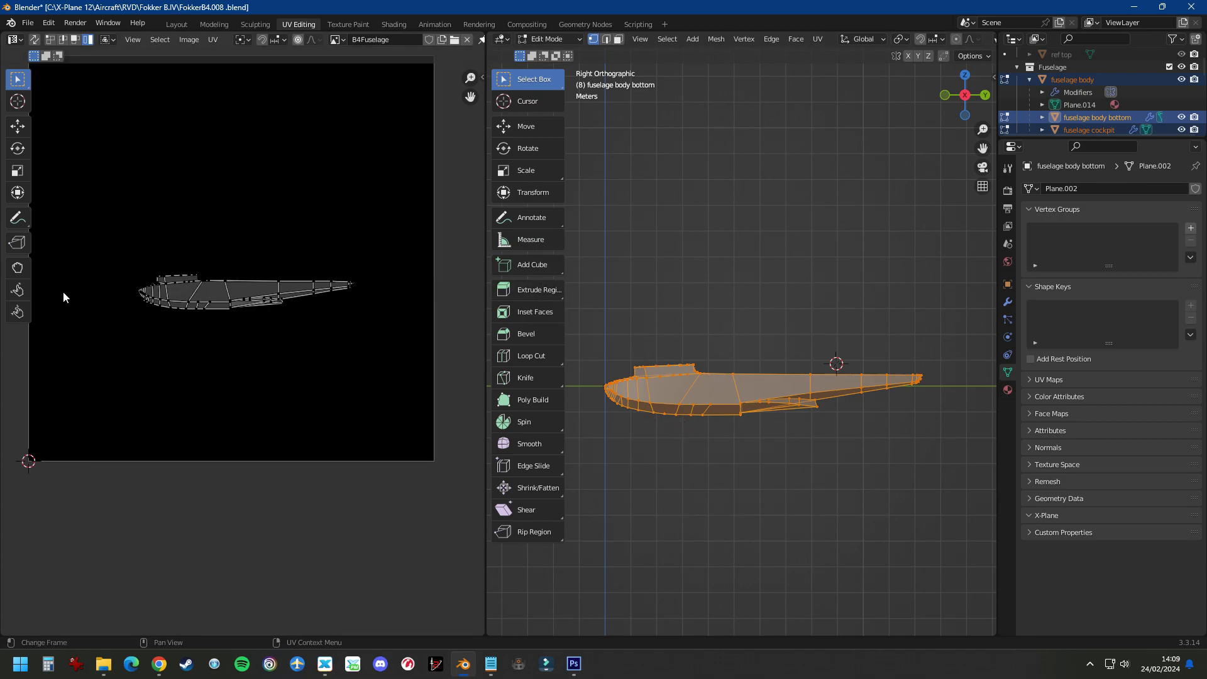
Step: Return to the Layout workspace and select only the fuselage body
{"action": "middle_click_drag", "start_coordinate": [617, 348], "coordinate": [785, 477]}
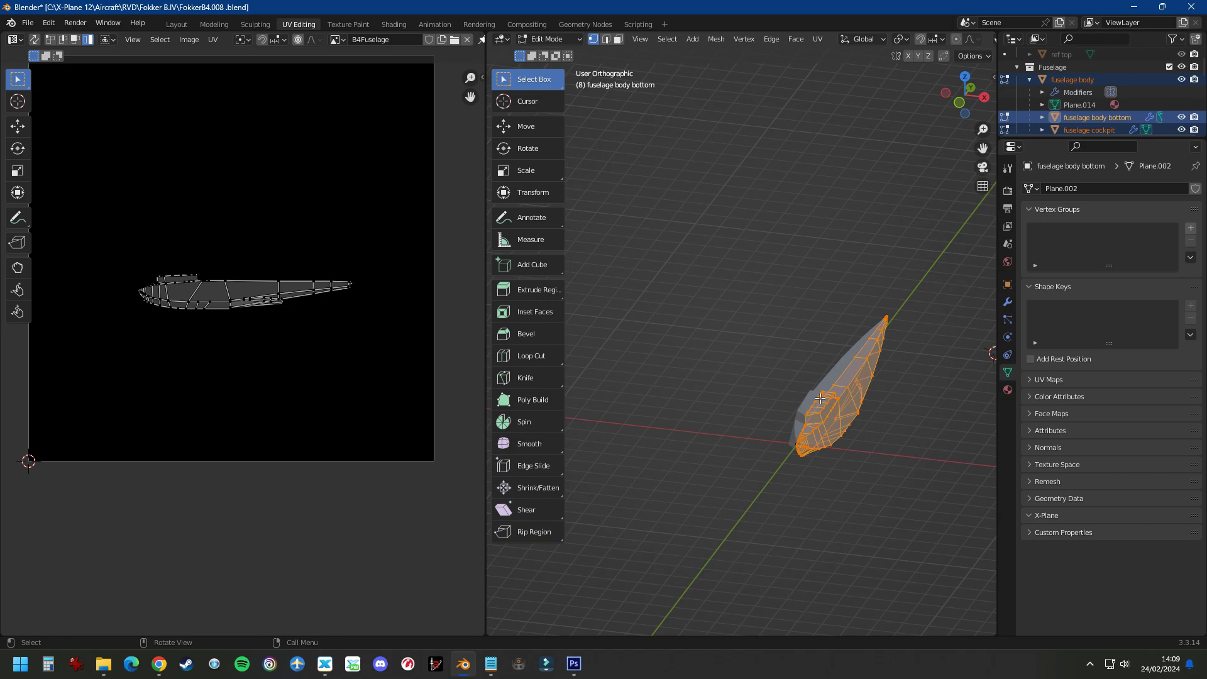
{"action": "middle_click_drag", "start_coordinate": [791, 483], "coordinate": [679, 549]}
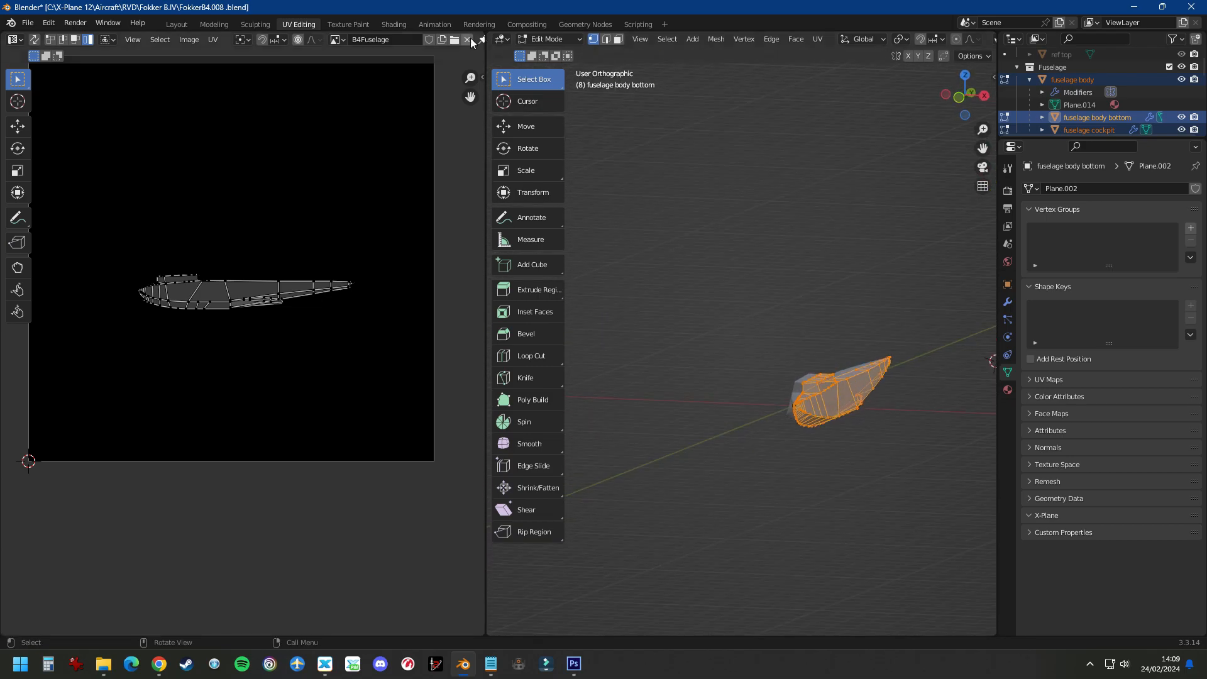
{"action": "left_click", "coordinate": [176, 24]}
{"action": "middle_click_drag", "start_coordinate": [662, 413], "coordinate": [680, 468]}
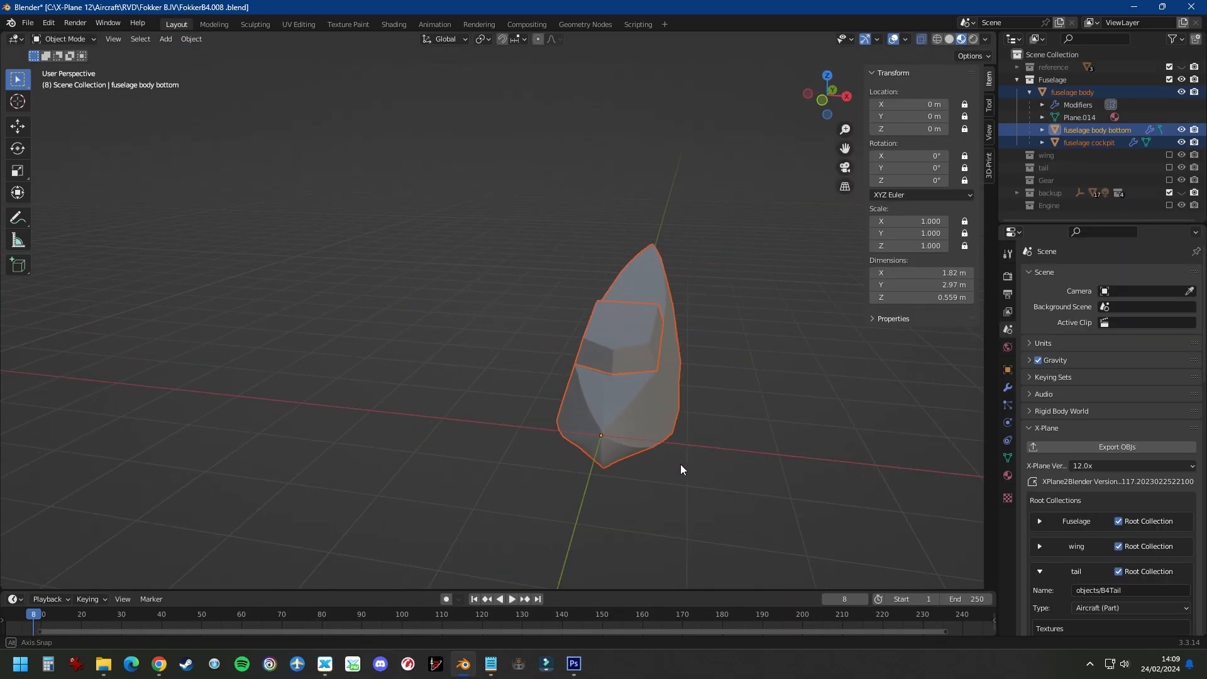
{"action": "left_click", "coordinate": [667, 412]}
{"action": "middle_click_drag", "start_coordinate": [767, 512], "coordinate": [674, 507]}
Step: Clear the fuselage body's mesh selection and apply its Mirror modifier in Object Mode
{"action": "key", "text": "Tab"}
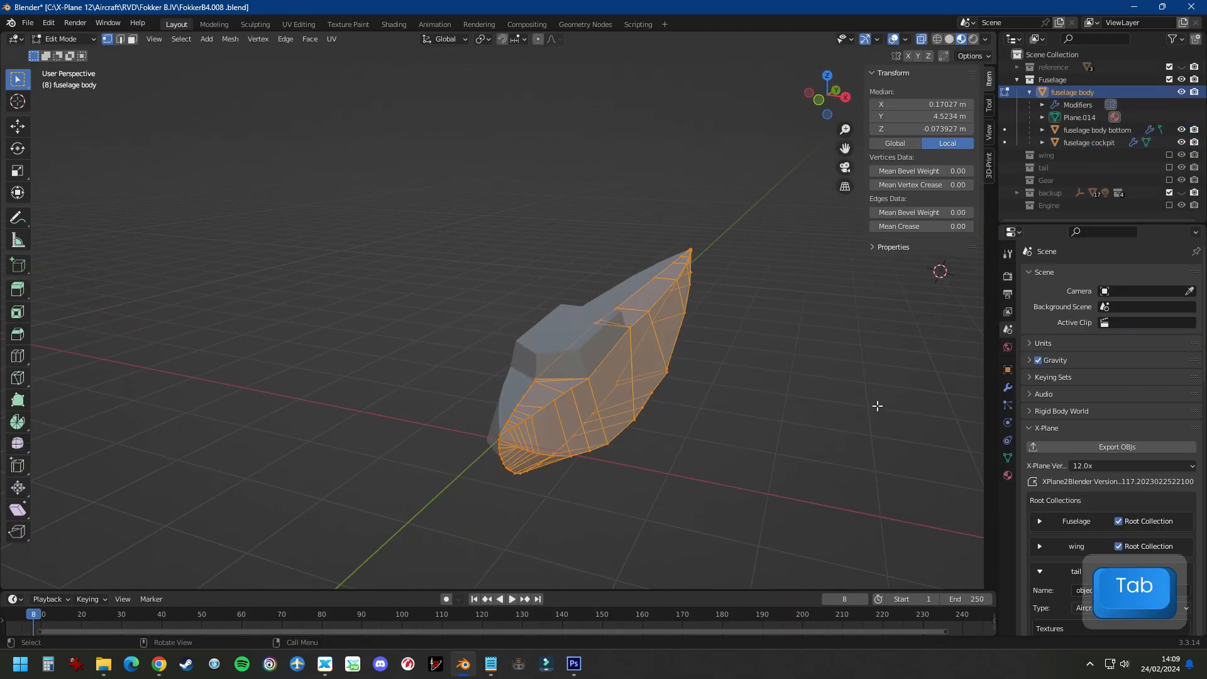
{"action": "key", "text": "alt+a"}
{"action": "middle_click_drag", "start_coordinate": [568, 455], "coordinate": [1015, 357]}
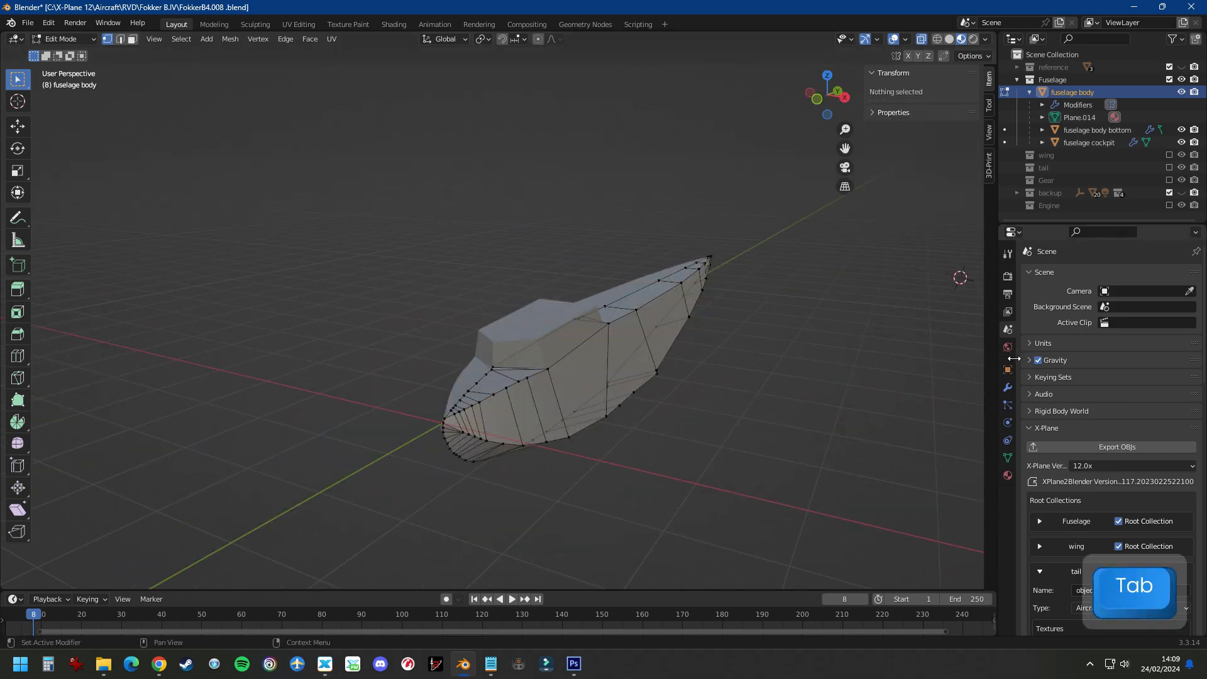
{"action": "left_click", "coordinate": [1007, 388]}
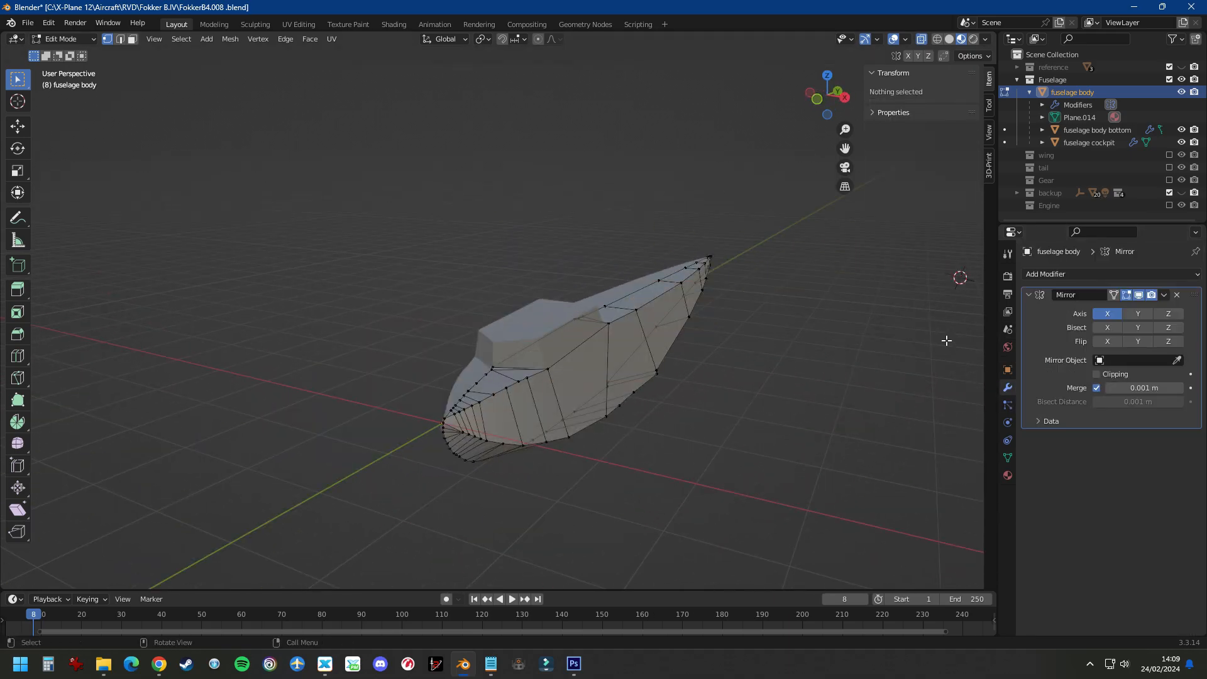
{"action": "left_click", "coordinate": [1164, 295]}
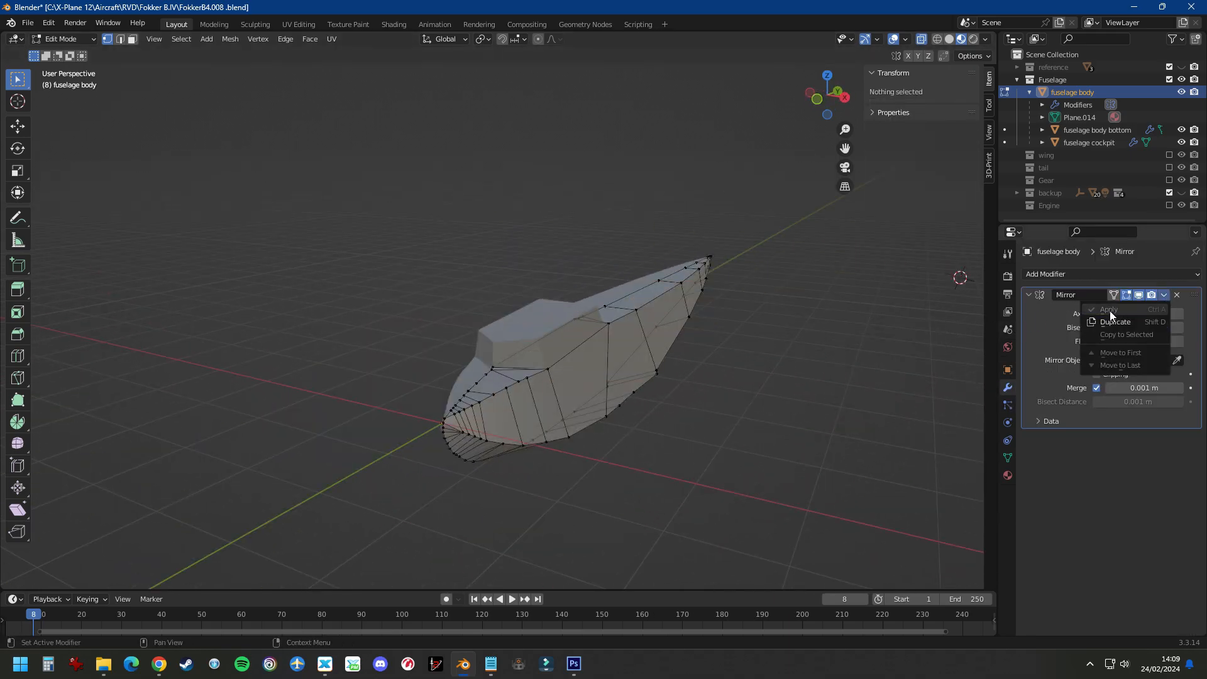
{"action": "key", "text": "Tab"}
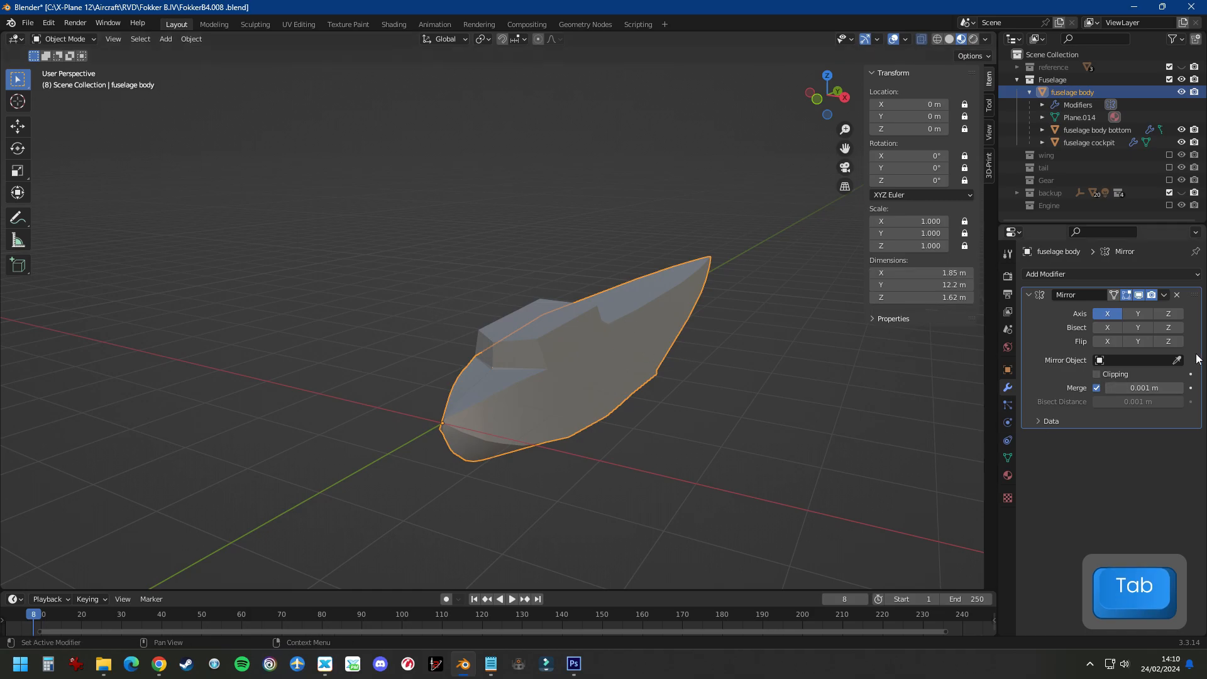
{"action": "left_click", "coordinate": [1164, 295]}
{"action": "left_click", "coordinate": [1110, 310]}
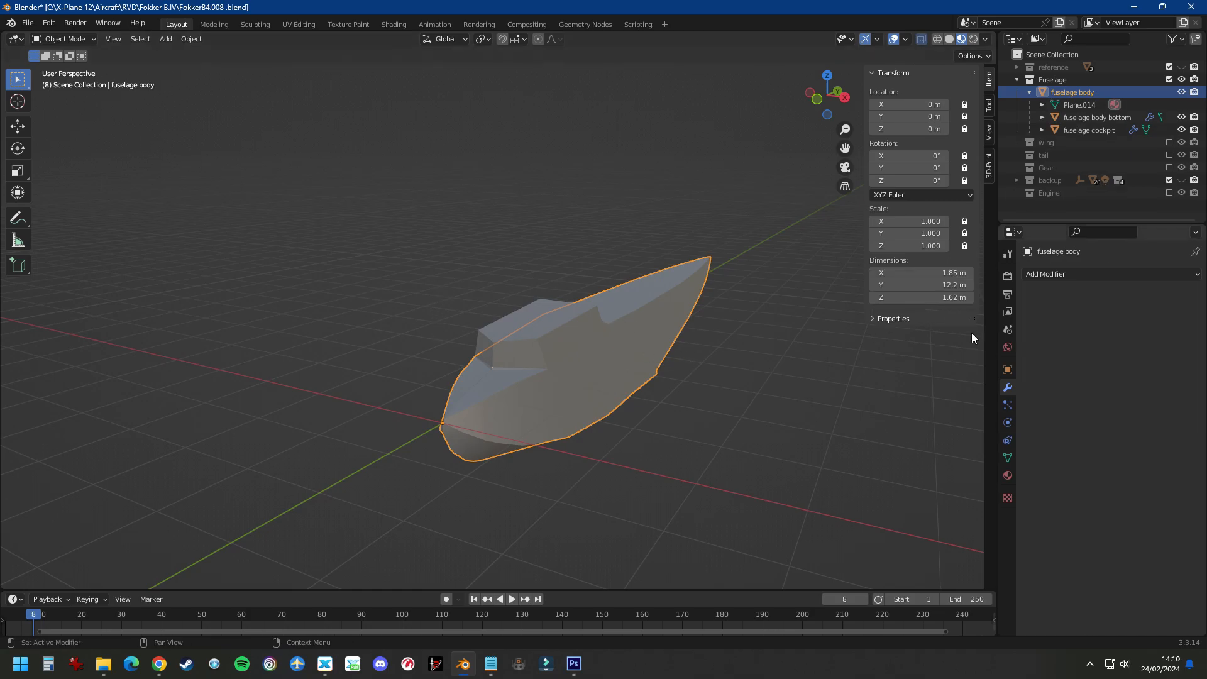
Step: Select the fuselage body, bottom and cockpit together, and select all their geometry in Edit Mode
{"action": "key", "text": "Tab"}
{"action": "middle_click_drag", "start_coordinate": [598, 480], "coordinate": [580, 501]}
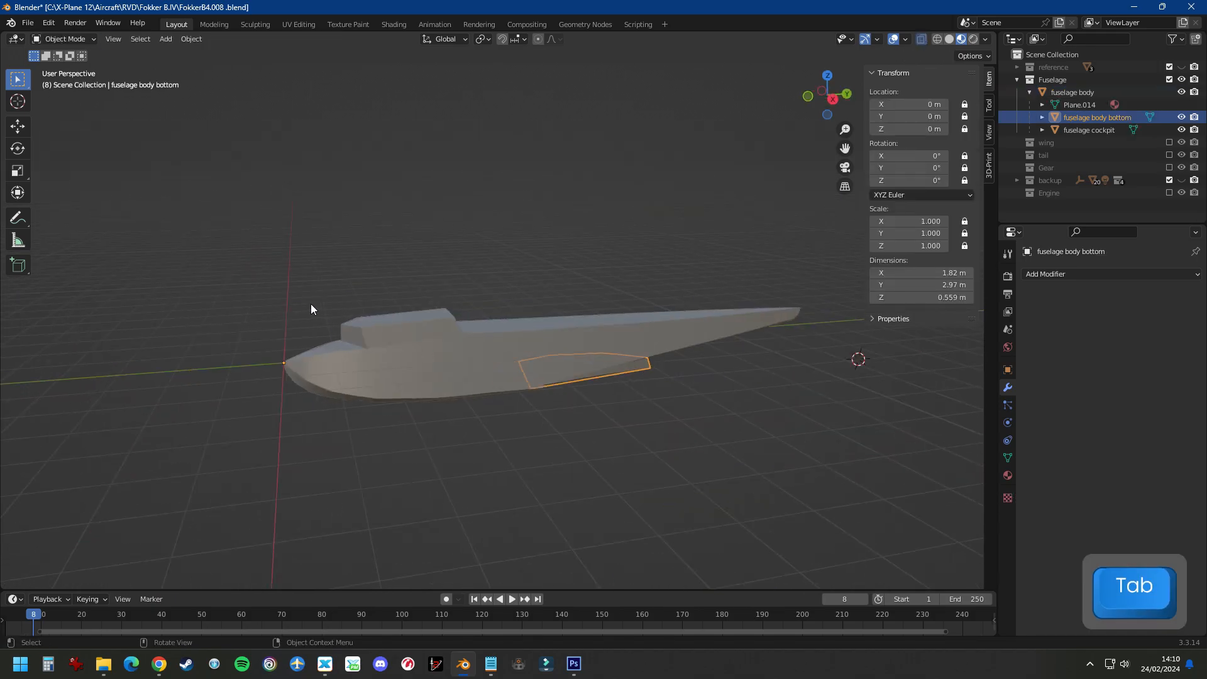
{"action": "left_click_drag", "start_coordinate": [192, 201], "coordinate": [819, 443]}
{"action": "key", "text": "Tab"}
{"action": "key", "text": "a"}
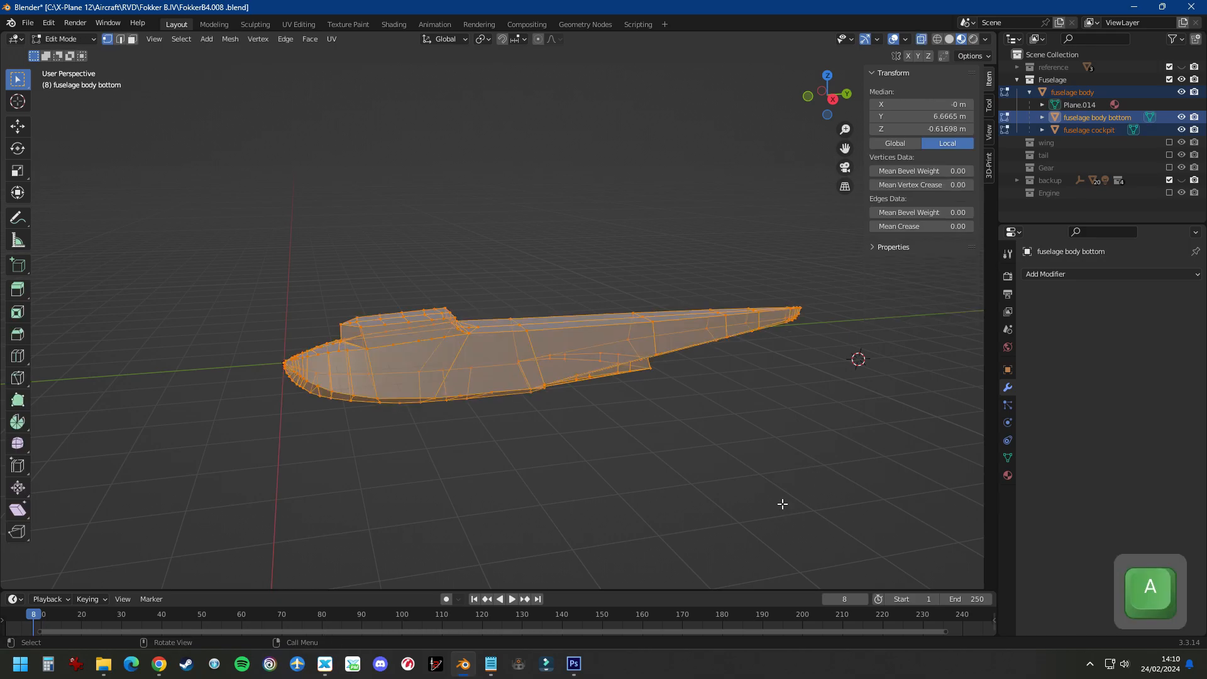
Step: Unwrap the complete two-sided fuselage with Project from View, using the right orthographic view
{"action": "key", "text": "KP_3"}
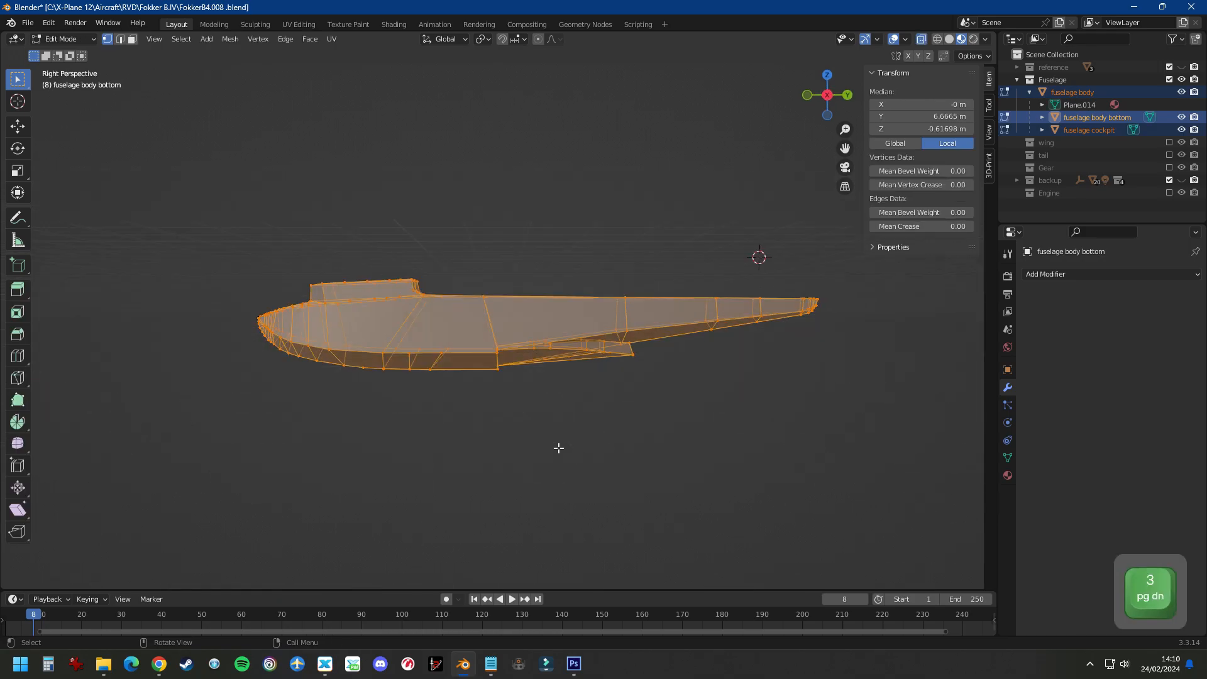
{"action": "scroll", "coordinate": [537, 243], "scroll_direction": "up", "scroll_amount": 1}
{"action": "key", "text": "KP_5"}
{"action": "scroll", "coordinate": [528, 277], "scroll_direction": "up", "scroll_amount": 1}
{"action": "key", "text": "u"}
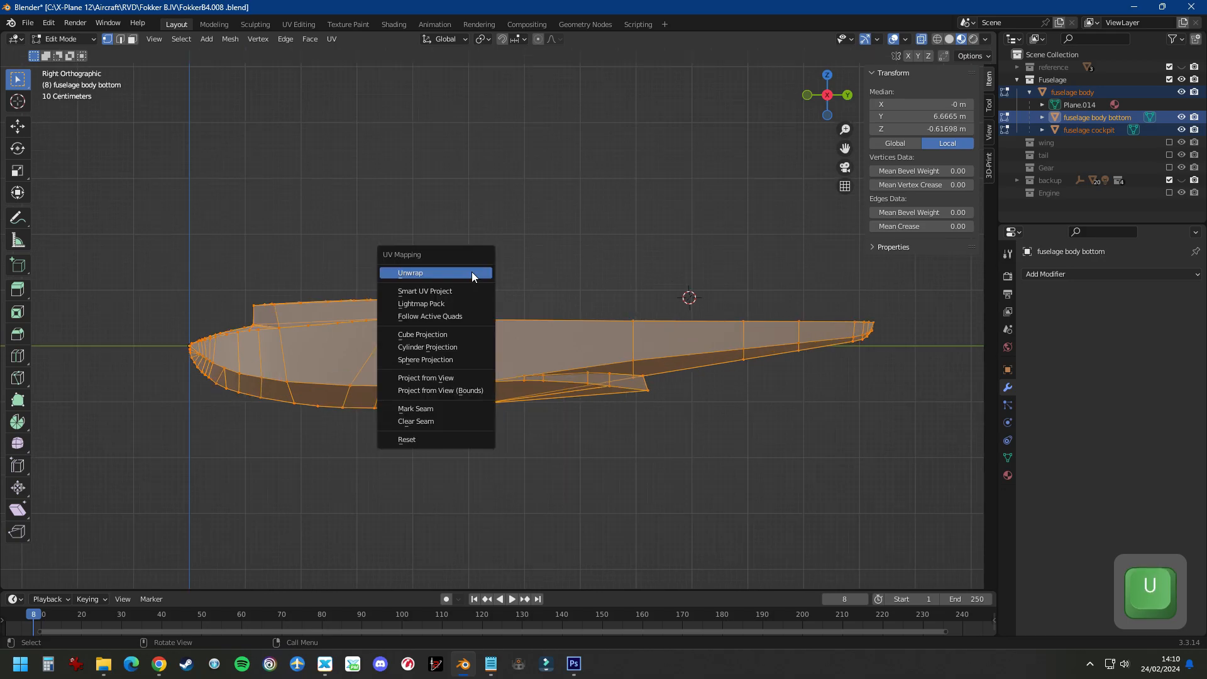
{"action": "left_click", "coordinate": [436, 380]}
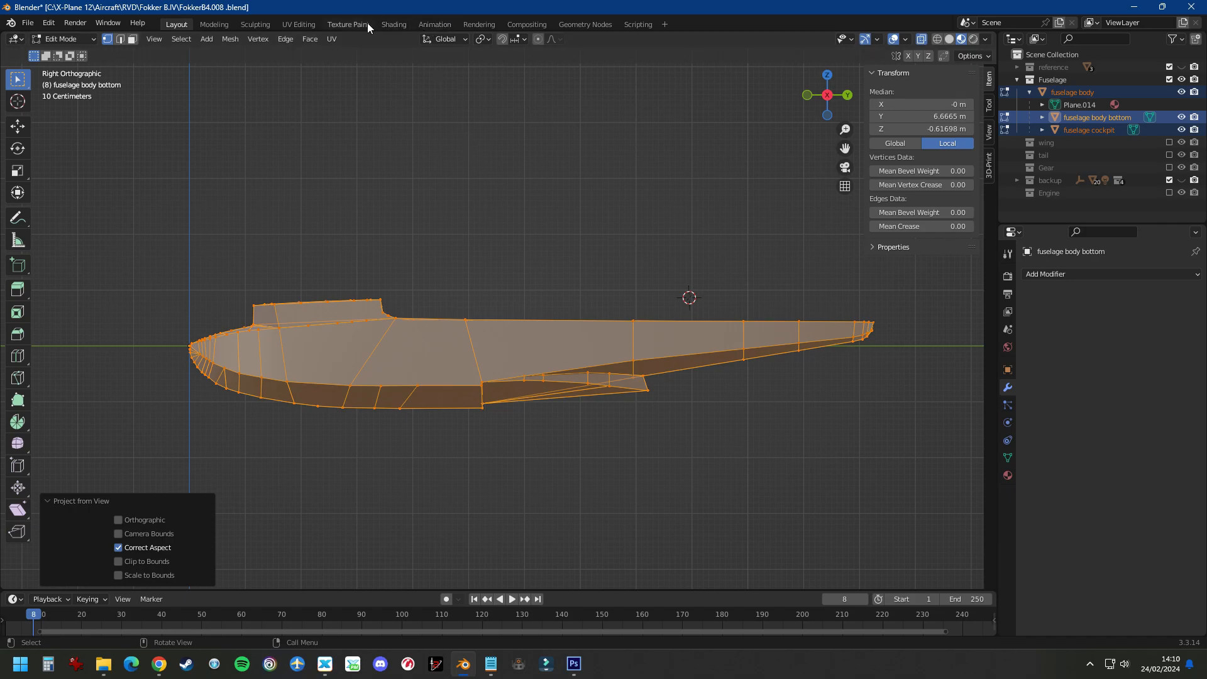
Step: Switch to the UV Editing workspace and select all the projected fuselage UVs
{"action": "left_click", "coordinate": [291, 24]}
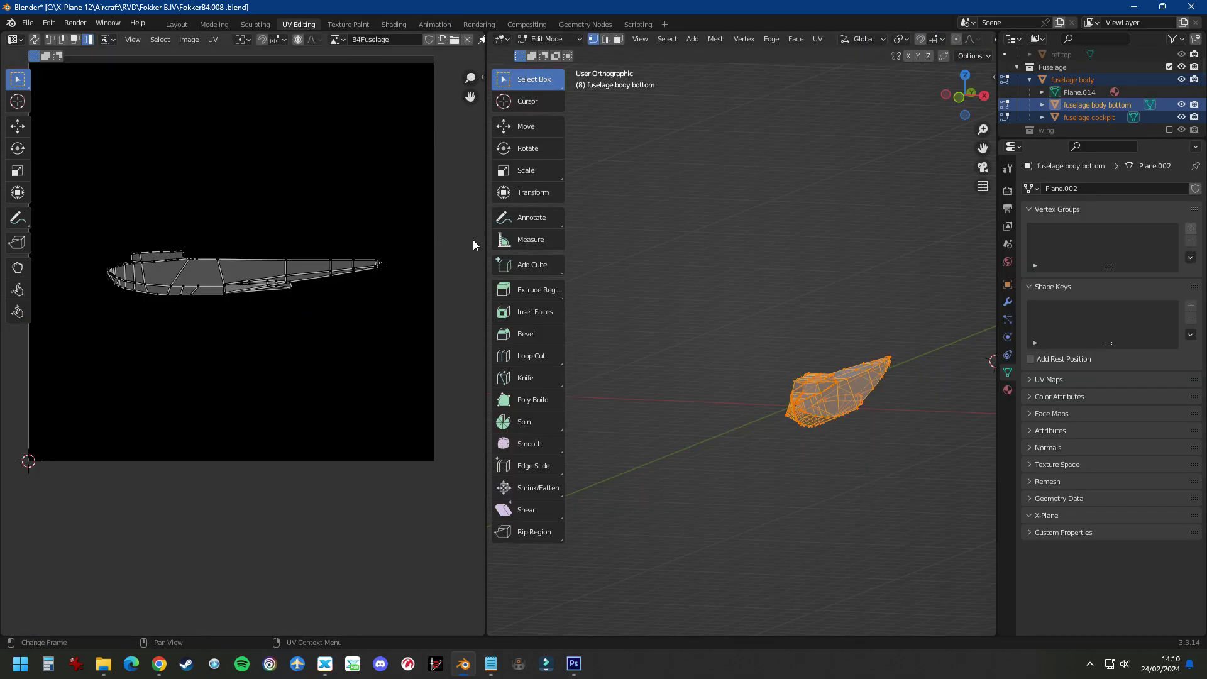
{"action": "key", "text": "a"}
{"action": "scroll", "coordinate": [277, 320], "scroll_direction": "down", "scroll_amount": 2}
{"action": "scroll", "coordinate": [293, 321], "scroll_direction": "up", "scroll_amount": 3}
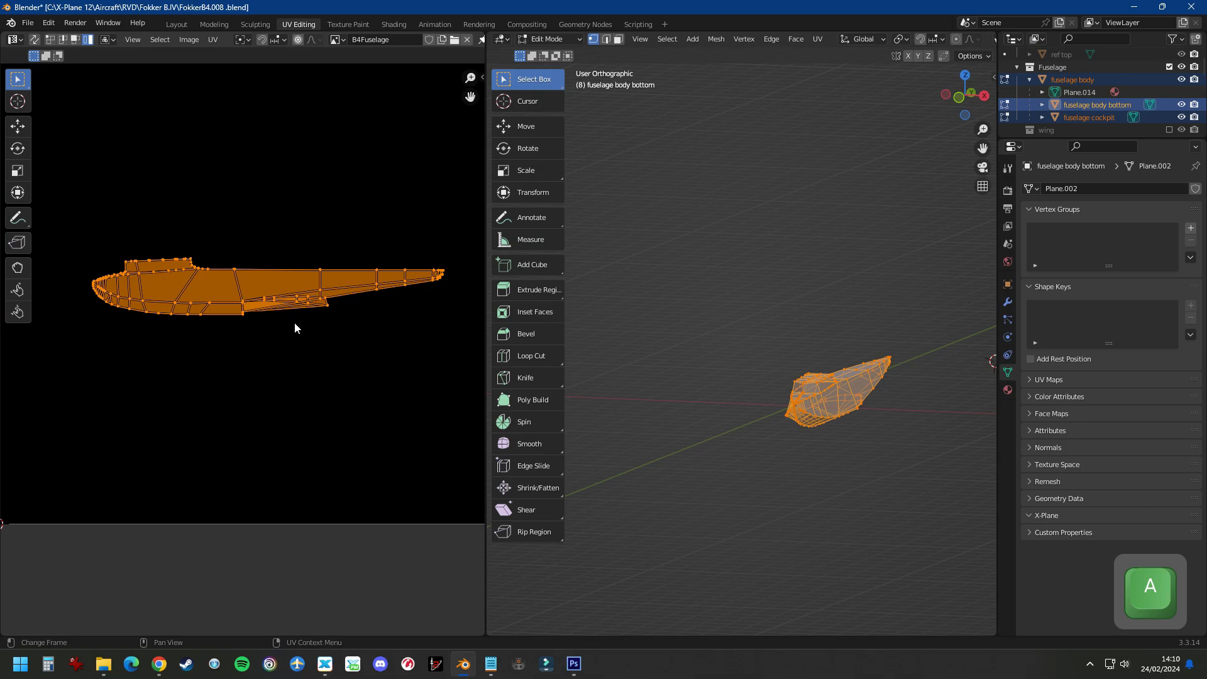
{"action": "scroll", "coordinate": [293, 337], "scroll_direction": "down", "scroll_amount": 2}
{"action": "scroll", "coordinate": [246, 317], "scroll_direction": "up", "scroll_amount": 1}
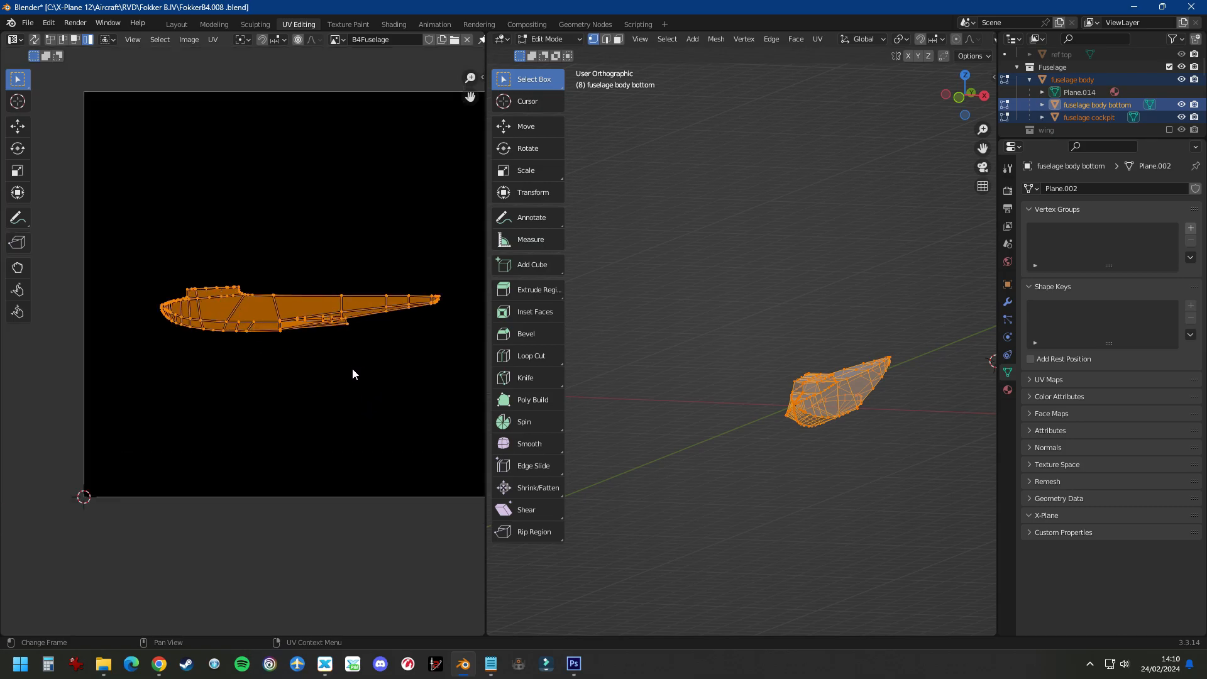
Step: Move all the fuselage UVs up near the image's top edge and scale them up about 1.37 times
{"action": "key", "text": "a"}
{"action": "key", "text": "g"}
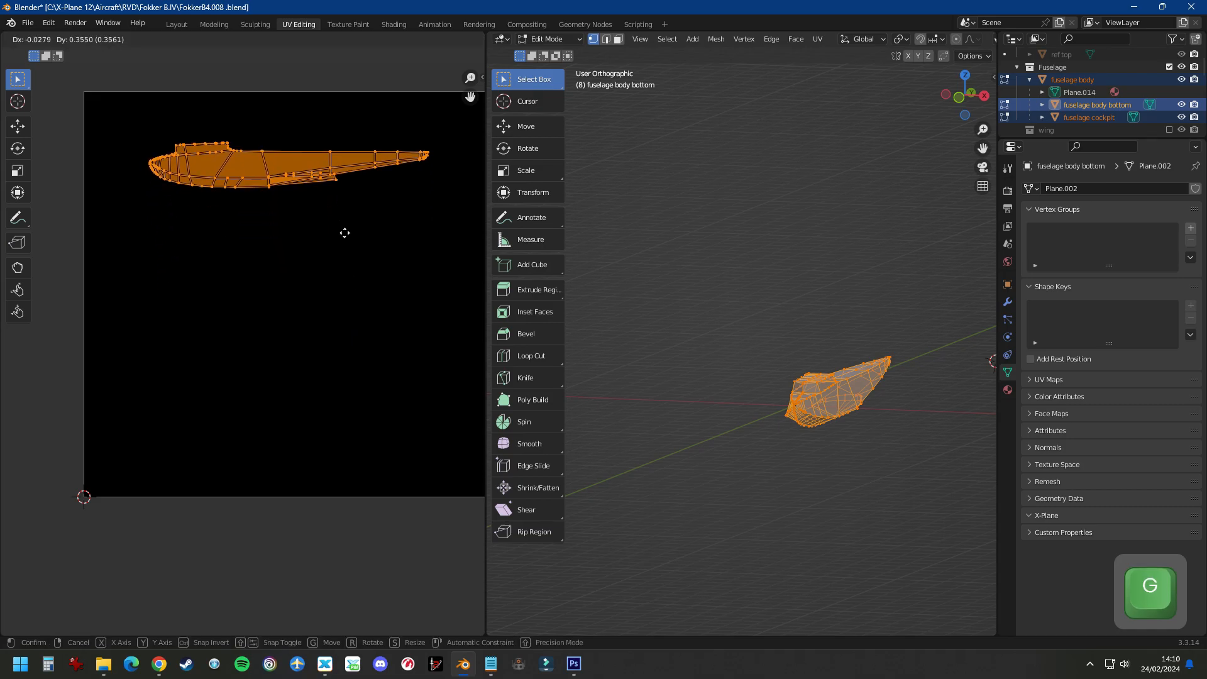
{"action": "left_click", "coordinate": [342, 229]}
{"action": "scroll", "coordinate": [342, 227], "scroll_direction": "down", "scroll_amount": 1}
{"action": "key", "text": "s"}
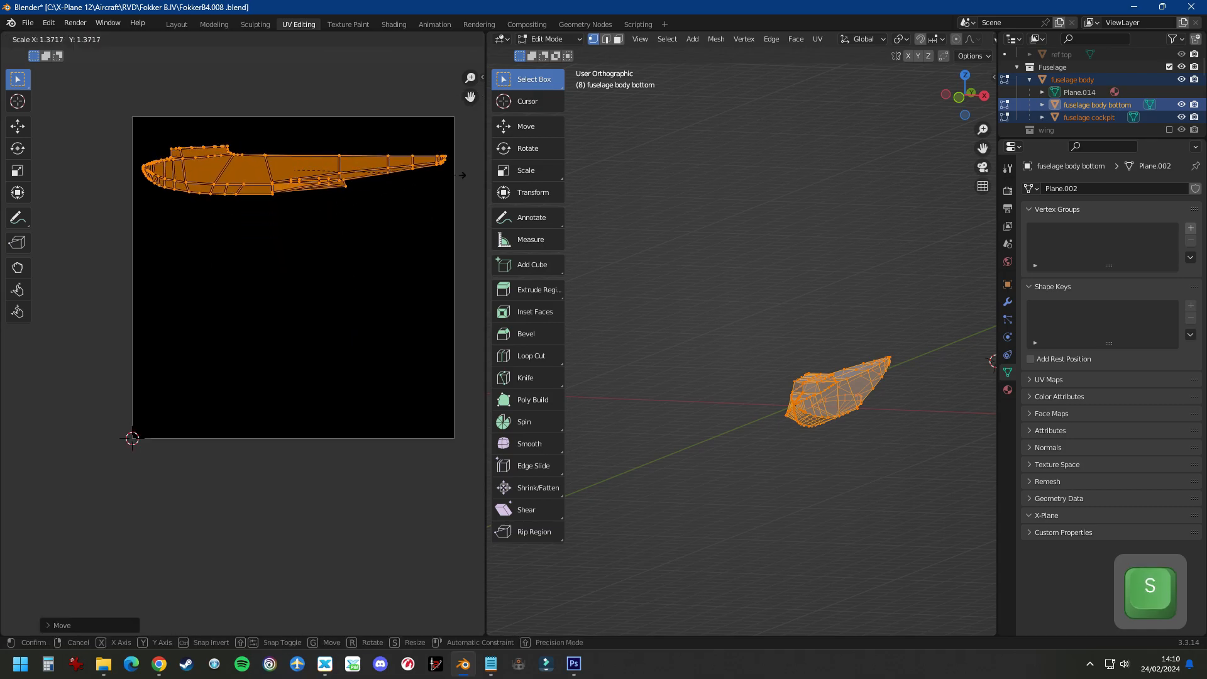
{"action": "left_click", "coordinate": [458, 176]}
Step: Fine-tune the fuselage UVs with small moves and a scale of about 1.016 so they span the image width
{"action": "key", "text": "g"}
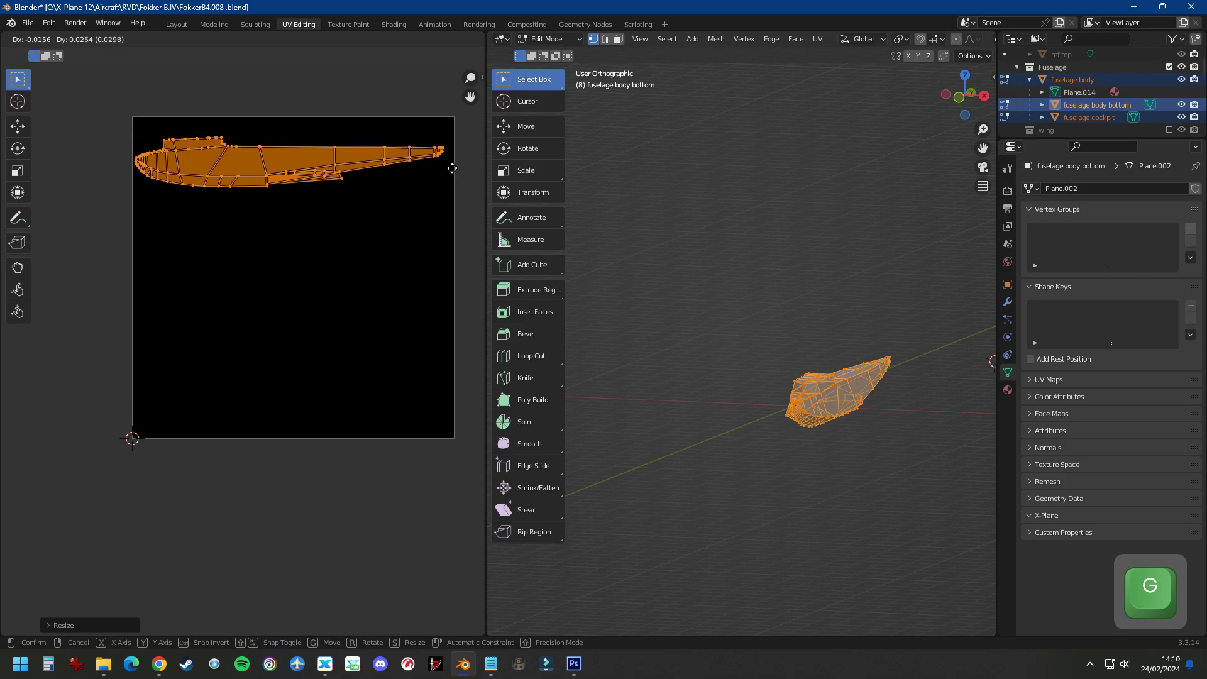
{"action": "left_click", "coordinate": [453, 165]}
{"action": "key", "text": "s"}
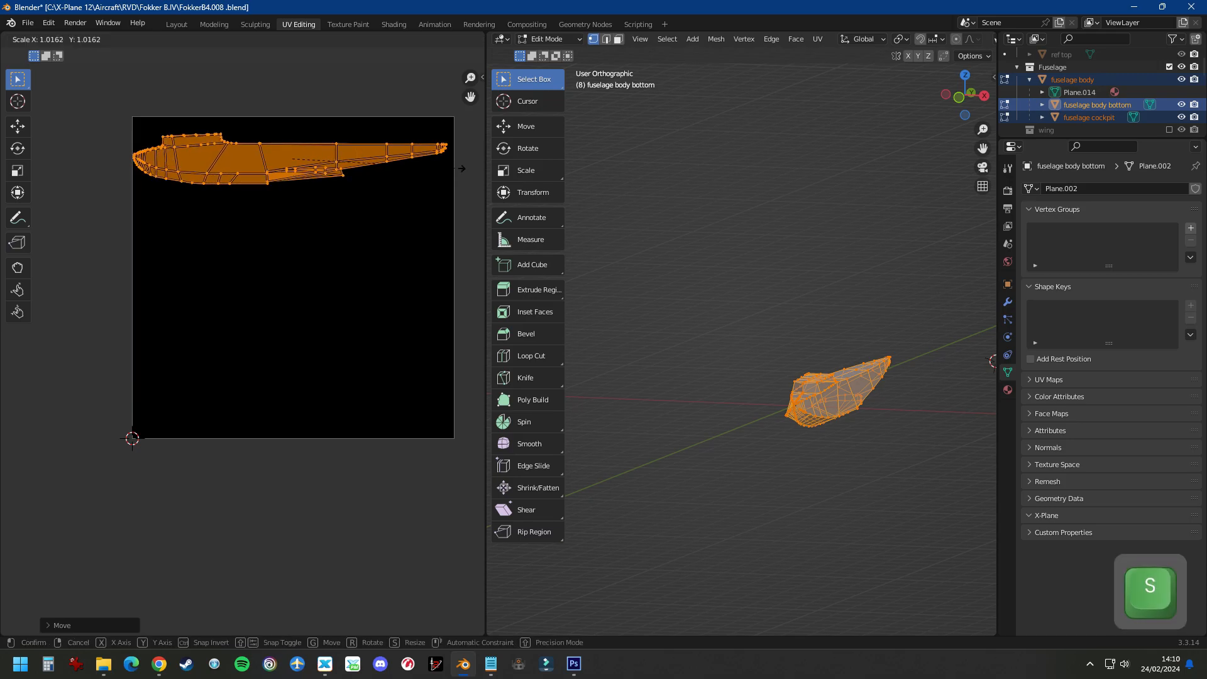
{"action": "left_click", "coordinate": [460, 167]}
{"action": "key", "text": "g"}
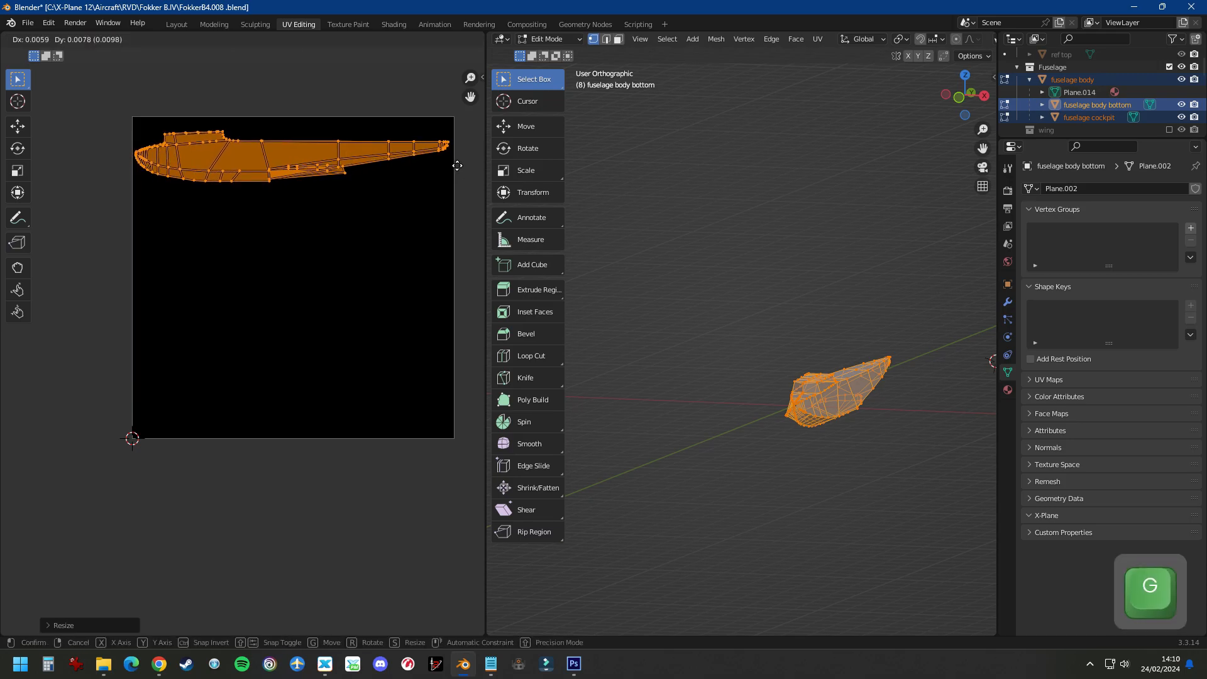
{"action": "left_click", "coordinate": [457, 165]}
{"action": "scroll", "coordinate": [295, 138], "scroll_direction": "up", "scroll_amount": 3}
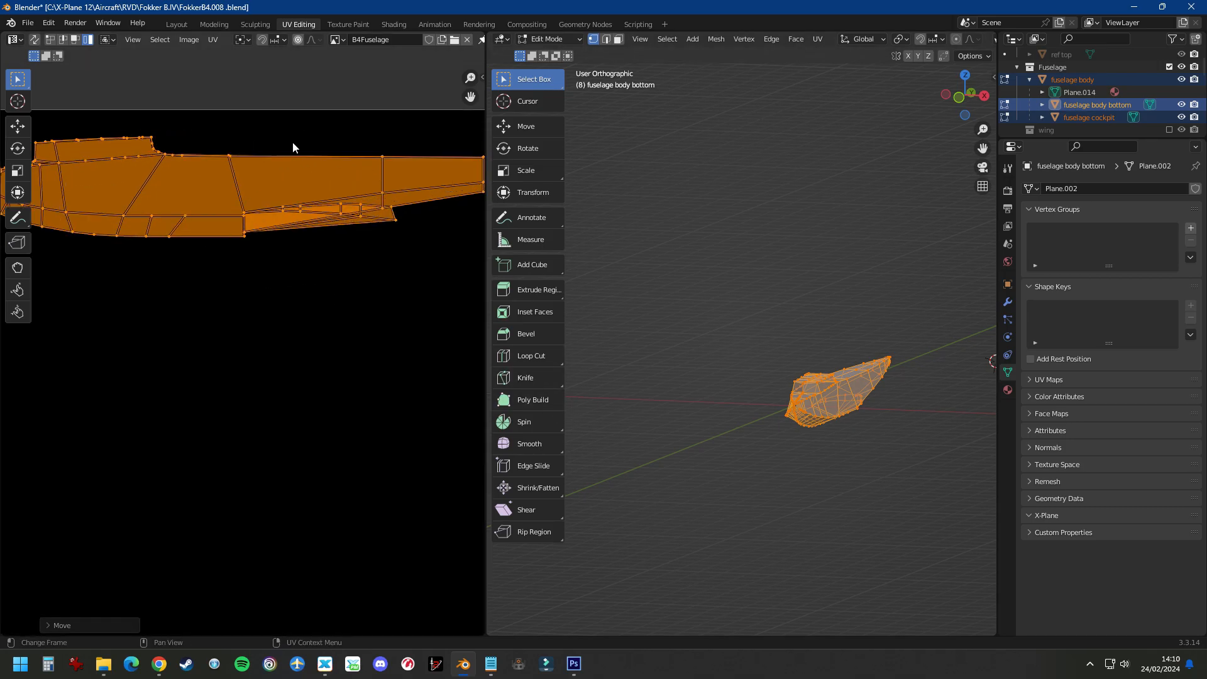
{"action": "scroll", "coordinate": [220, 195], "scroll_direction": "down", "scroll_amount": 3}
Step: Select the cockpit, fuselage body and fuselage bottom UV islands together
{"action": "left_click", "coordinate": [187, 167]}
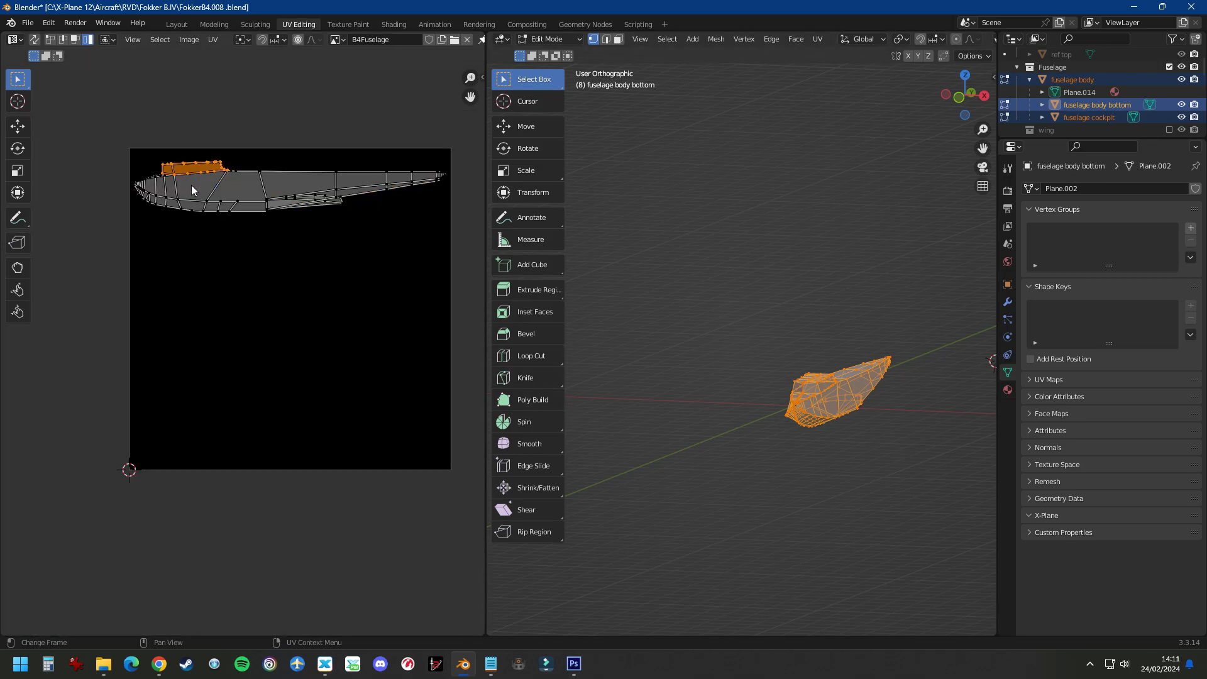
{"action": "left_click", "coordinate": [257, 208], "text": "shift"}
{"action": "left_click", "coordinate": [337, 201], "text": "shift"}
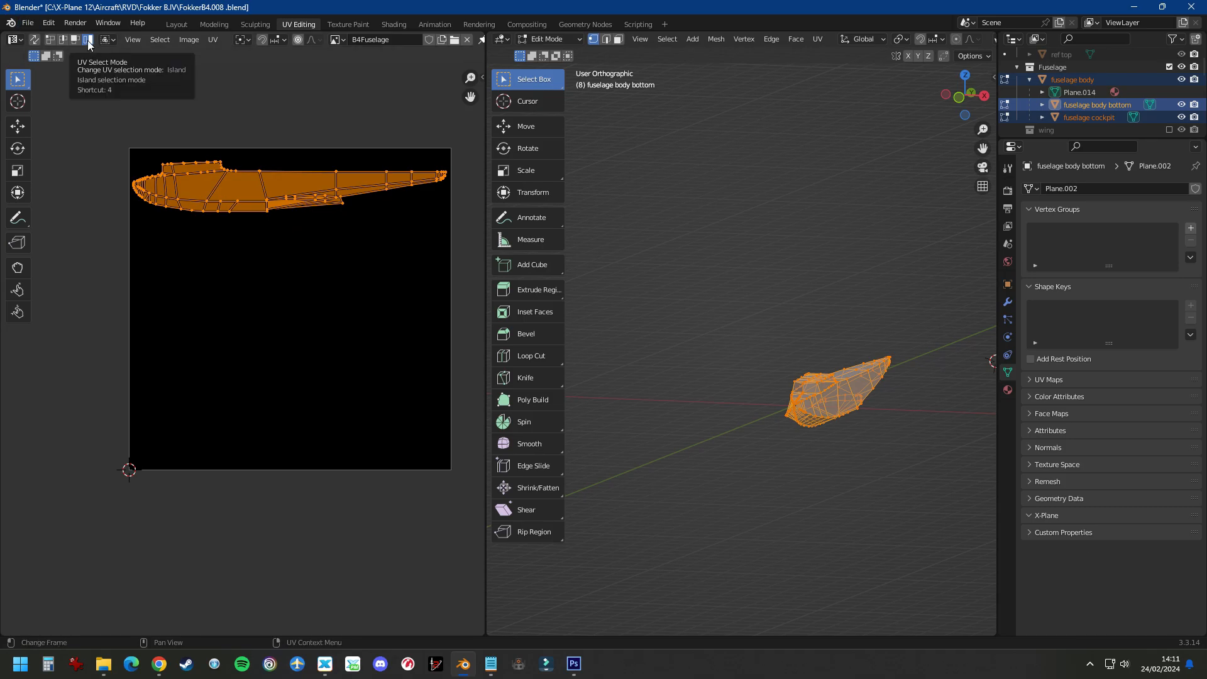
Step: Try moving a single UV vertex on the fuselage's upper edge in vertex selection mode, and undo the move
{"action": "left_click", "coordinate": [51, 40]}
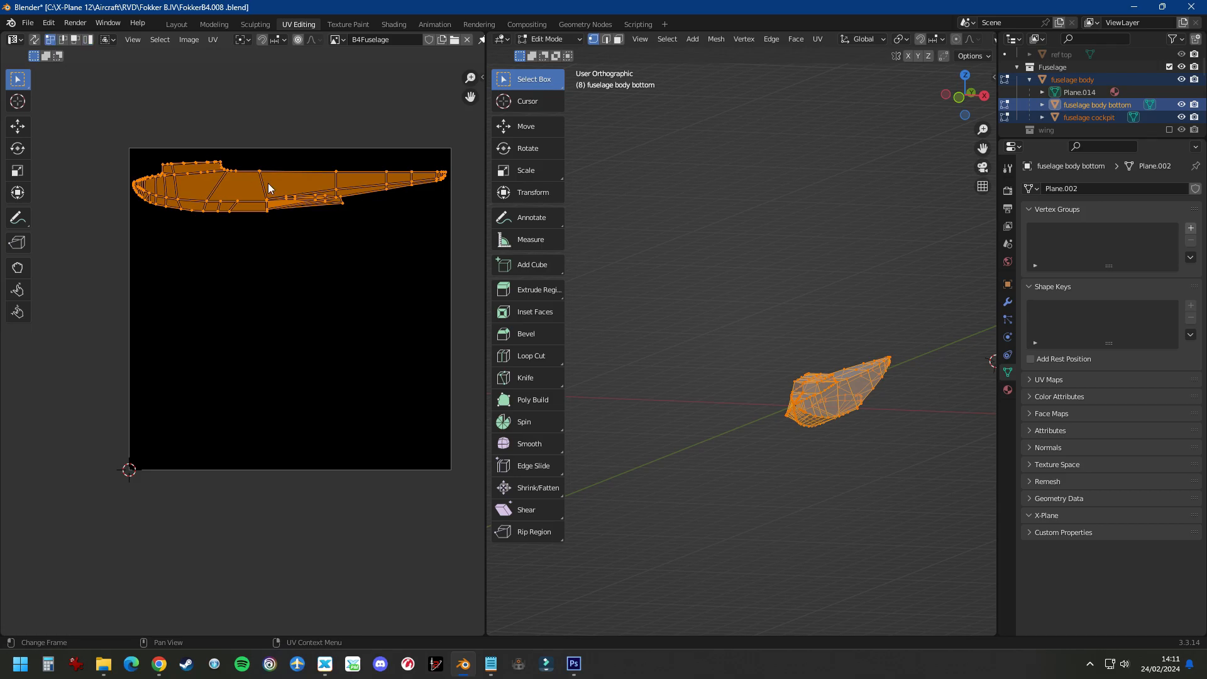
{"action": "left_click", "coordinate": [256, 168]}
{"action": "key", "text": "g"}
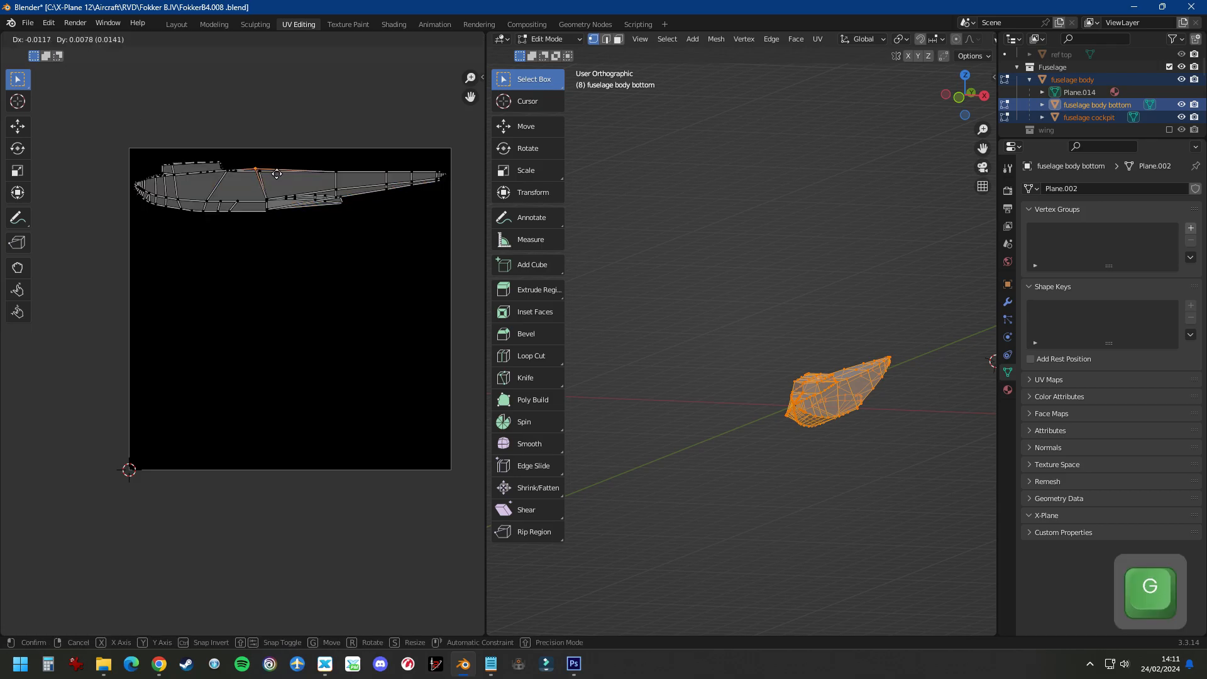
{"action": "left_click", "coordinate": [283, 141]}
{"action": "key", "text": "ctrl+z"}
Step: Try moving an upper fuselage edge in UV edge selection mode, and undo the move
{"action": "left_click", "coordinate": [65, 40]}
{"action": "left_click", "coordinate": [280, 173]}
{"action": "key", "text": "g"}
{"action": "left_click", "coordinate": [281, 166]}
{"action": "key", "text": "ctrl+z"}
Step: Try moving the large mid-fuselage face in UV face selection mode, and undo the move
{"action": "left_click", "coordinate": [76, 39]}
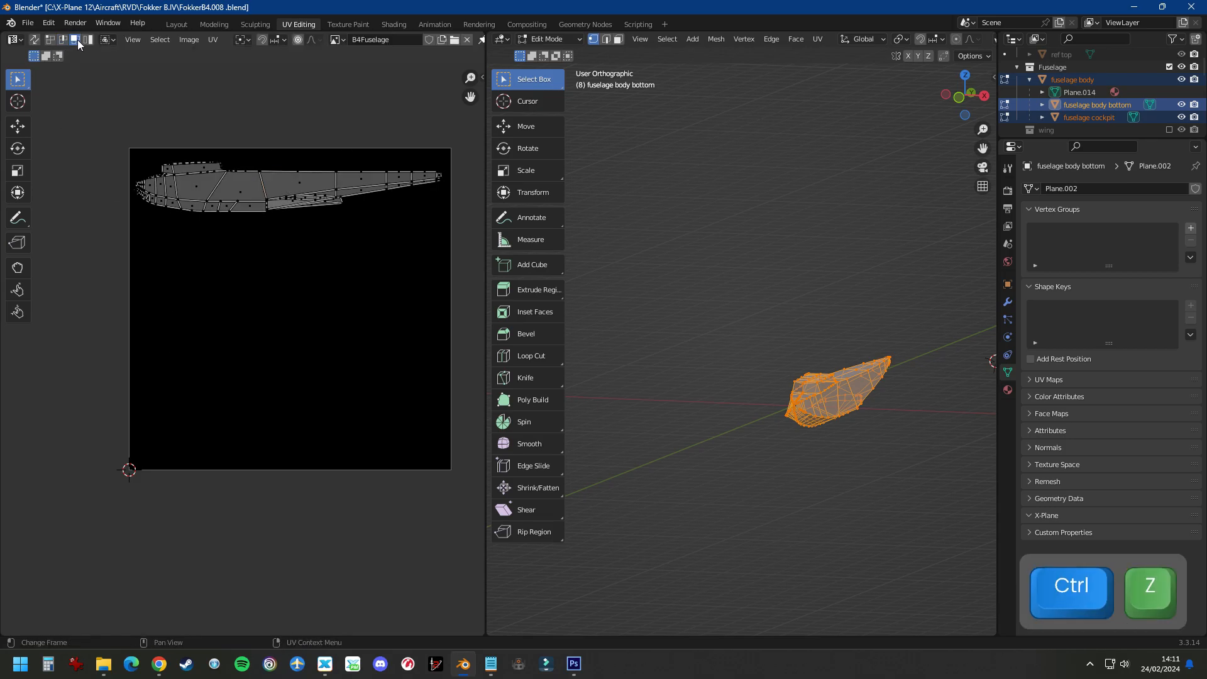
{"action": "left_click", "coordinate": [298, 187]}
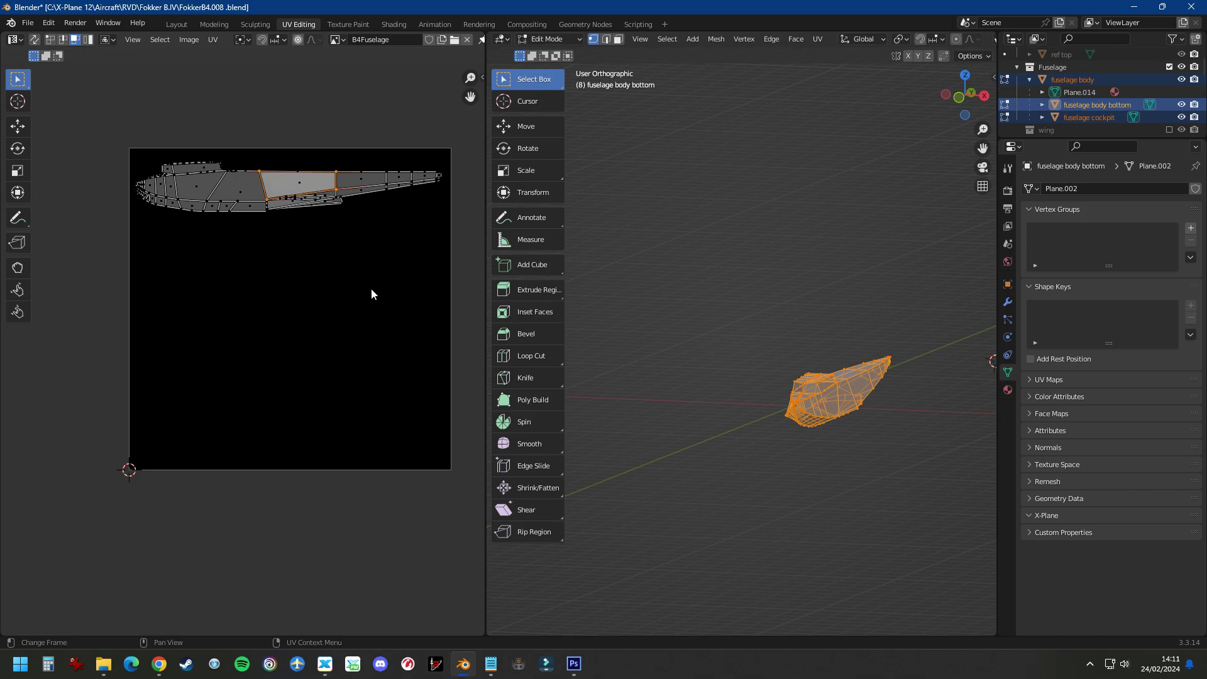
{"action": "key", "text": "g"}
{"action": "left_click", "coordinate": [386, 238]}
{"action": "key", "text": "ctrl+z"}
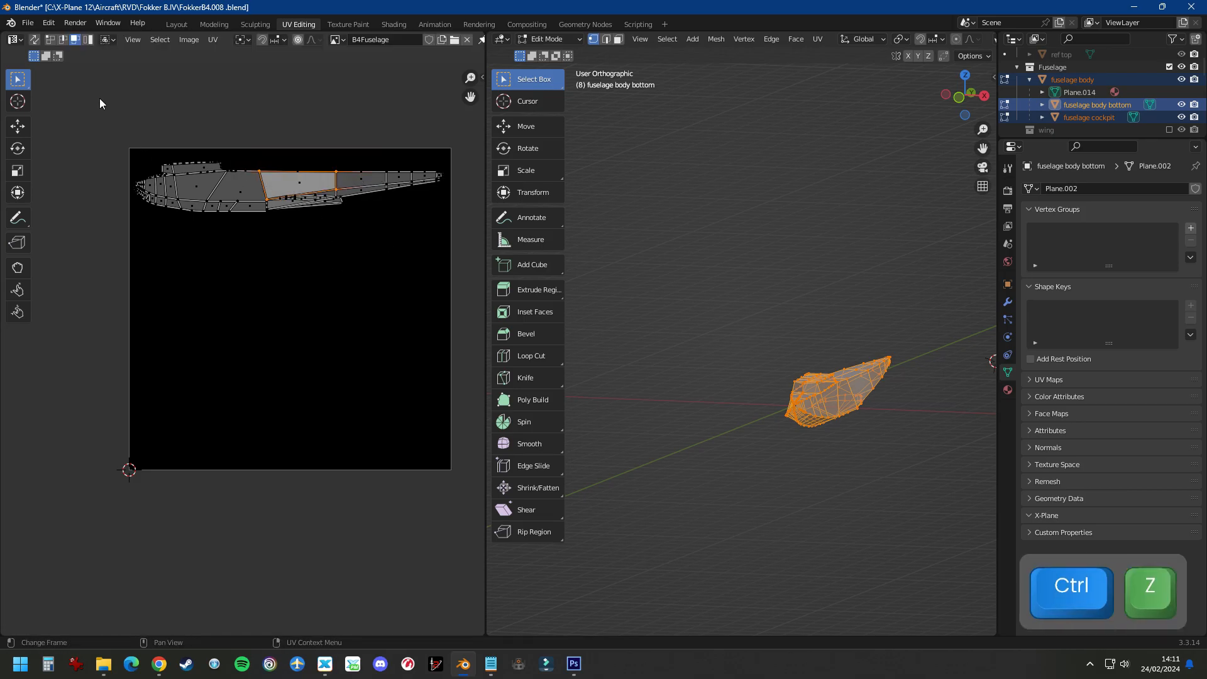
Step: Select the body, cockpit and bottom islands in island selection mode and move them down by about 0.18
{"action": "left_click", "coordinate": [88, 40]}
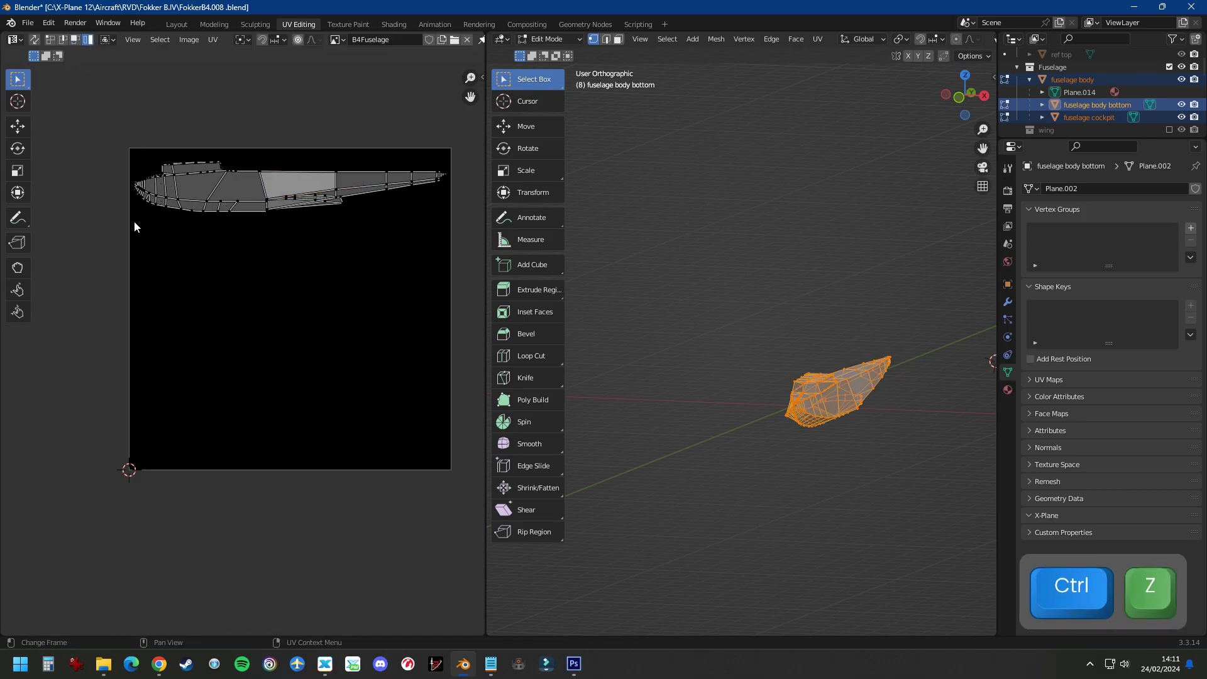
{"action": "left_click", "coordinate": [197, 183]}
{"action": "key", "text": "shift"}
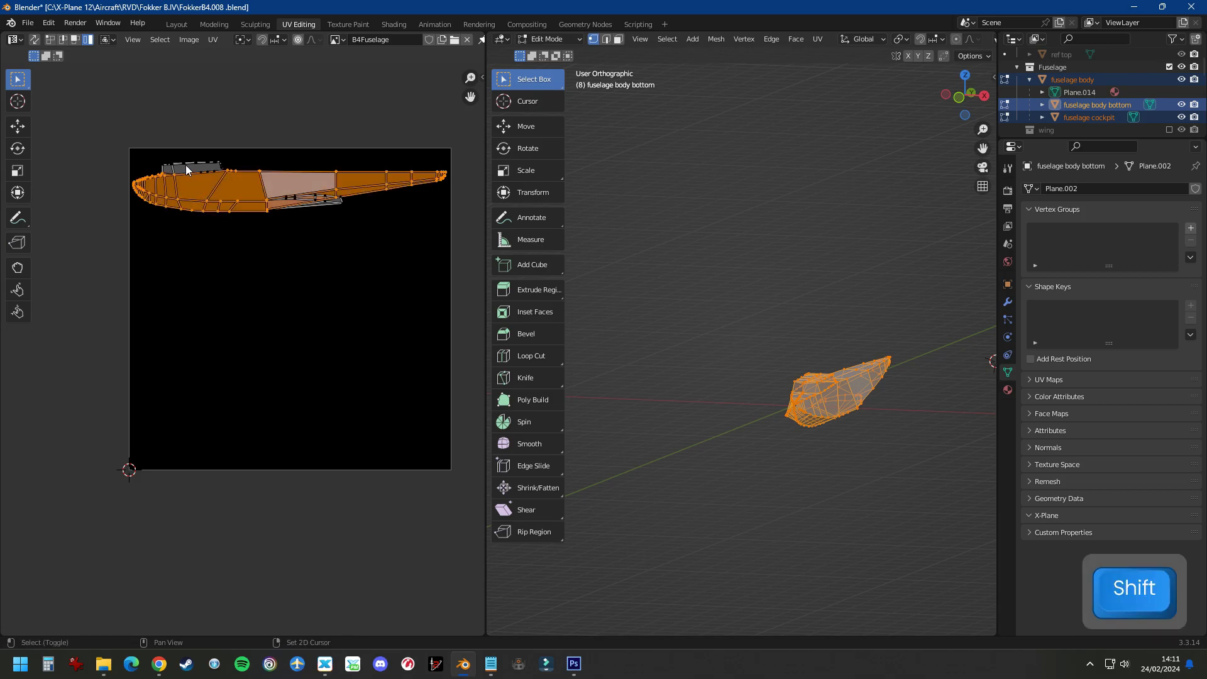
{"action": "left_click", "coordinate": [328, 207], "text": "shift"}
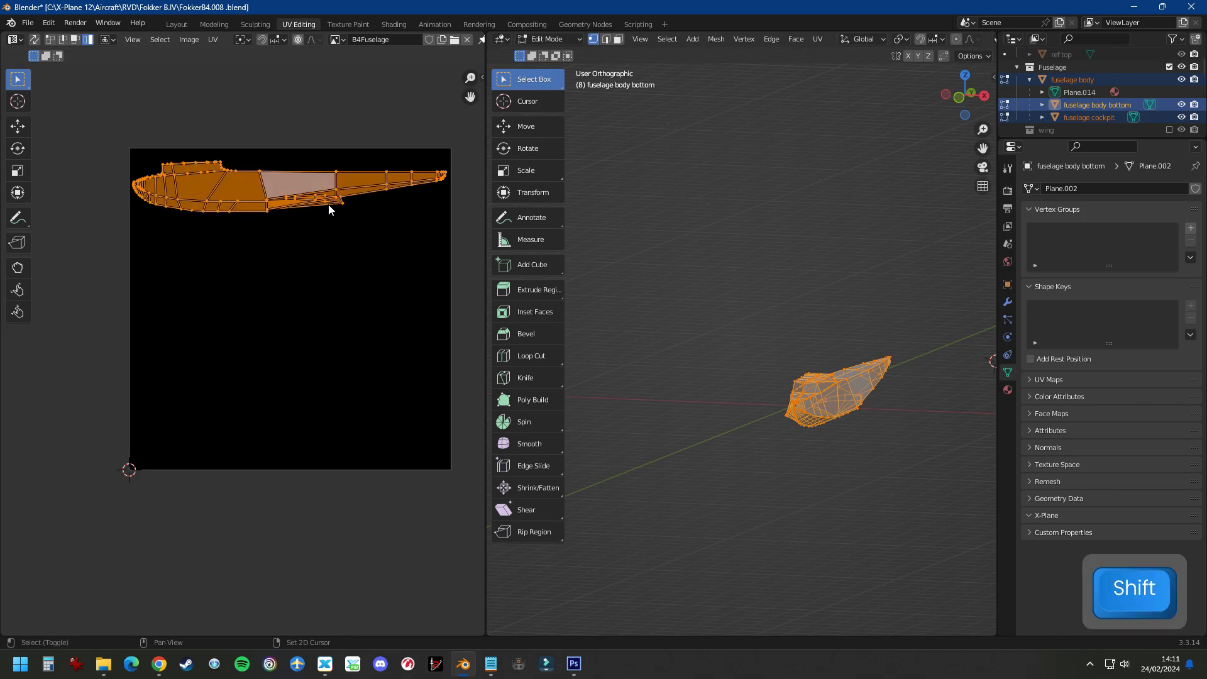
{"action": "key", "text": "g"}
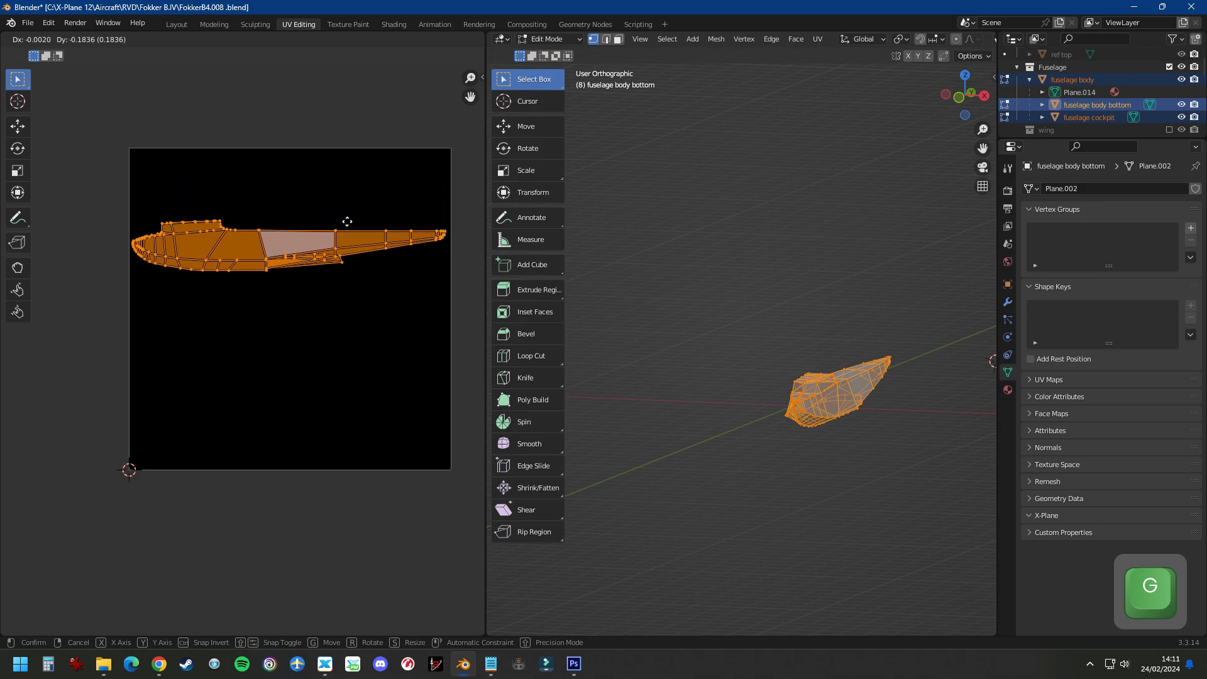
{"action": "left_click", "coordinate": [347, 225]}
Step: Clear the UV and mesh selections and box-select the positive X half of the fuselage in front orthographic view
{"action": "left_click", "coordinate": [278, 341]}
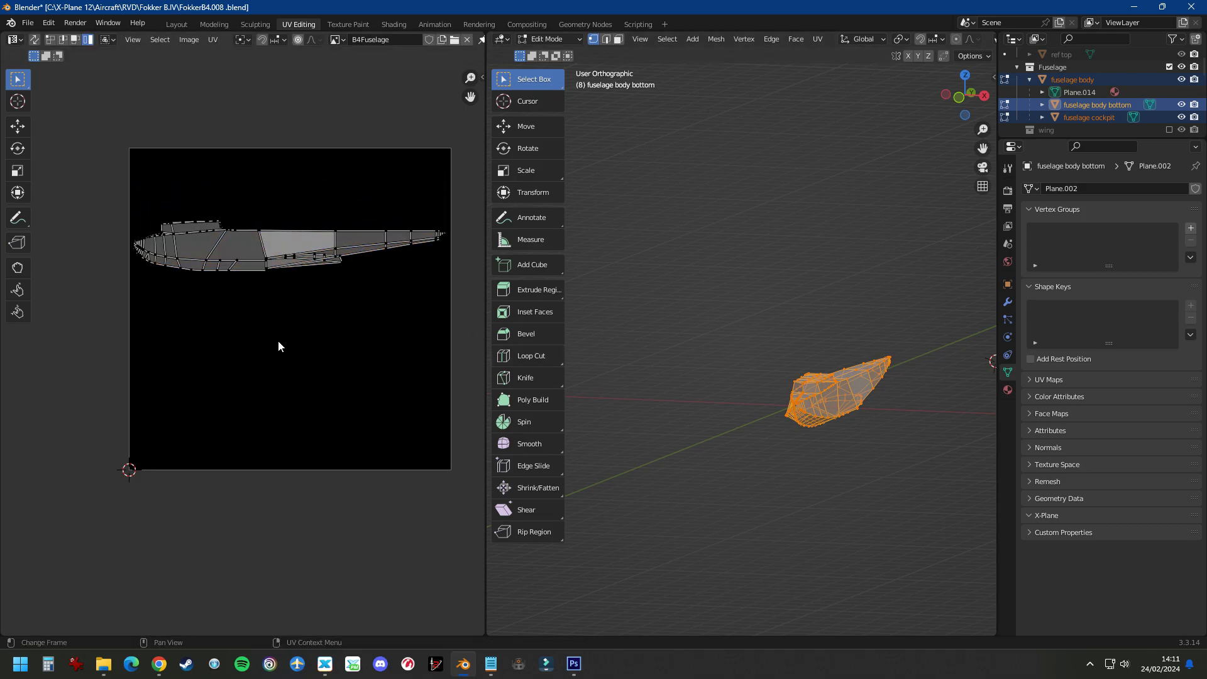
{"action": "left_click", "coordinate": [722, 516]}
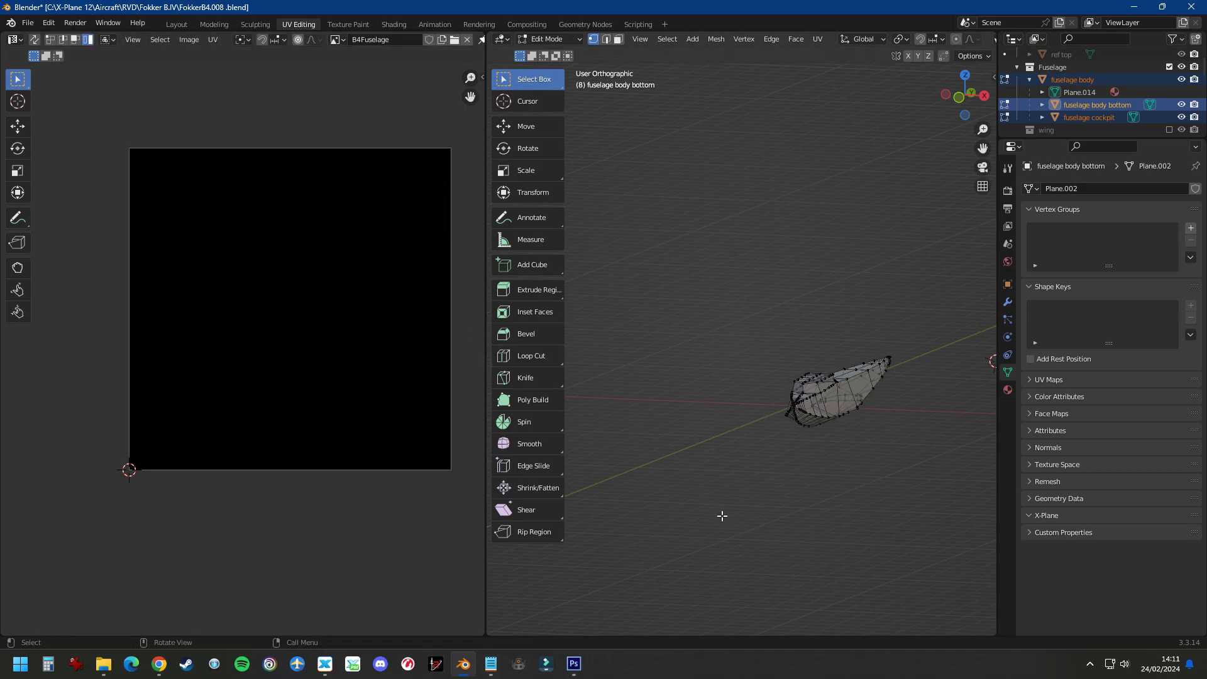
{"action": "key", "text": "KP_1"}
{"action": "scroll", "coordinate": [943, 472], "scroll_direction": "up", "scroll_amount": 5}
{"action": "scroll", "coordinate": [777, 324], "scroll_direction": "up", "scroll_amount": 3}
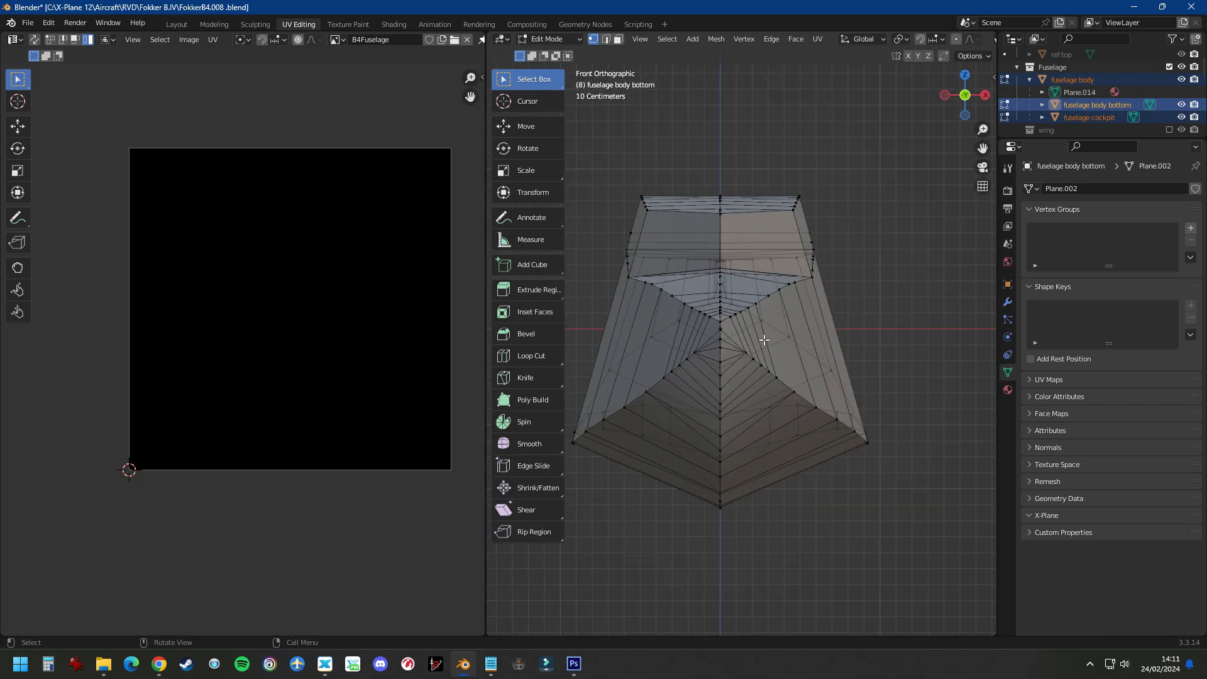
{"action": "left_click_drag", "start_coordinate": [720, 187], "coordinate": [901, 552]}
Step: Select all UVs of the chosen fuselage half and move them down along Y, clear of the other half
{"action": "key", "text": "a"}
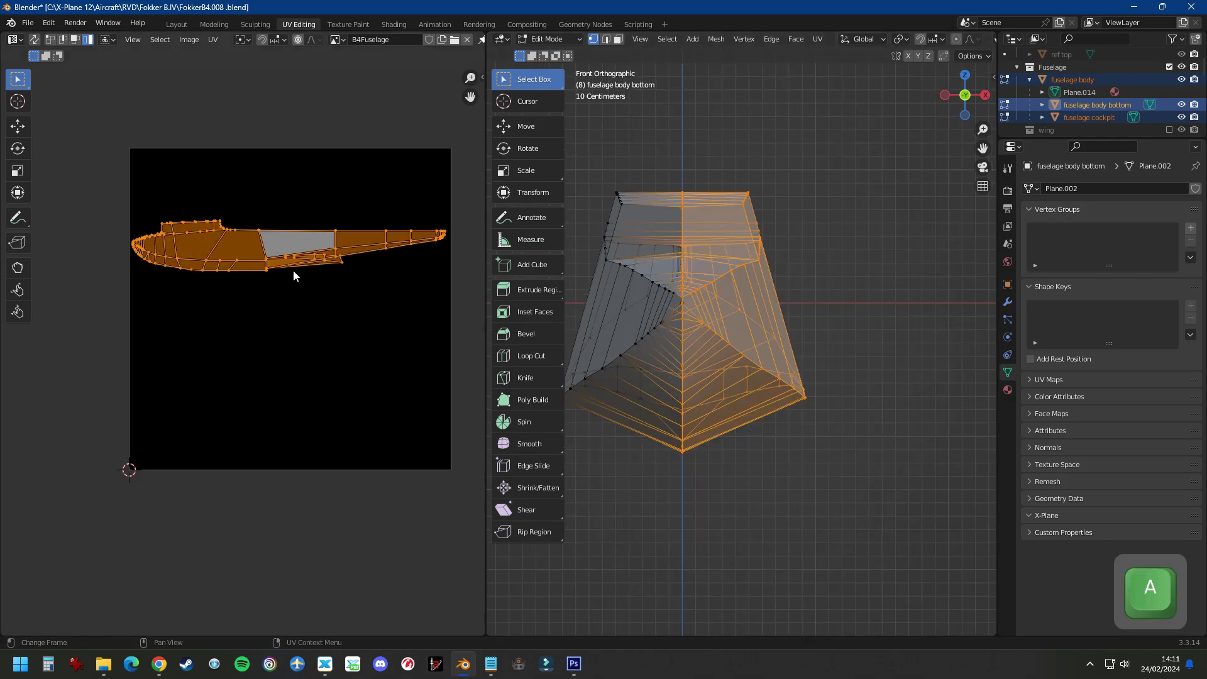
{"action": "key", "text": "g"}
{"action": "key", "text": "z"}
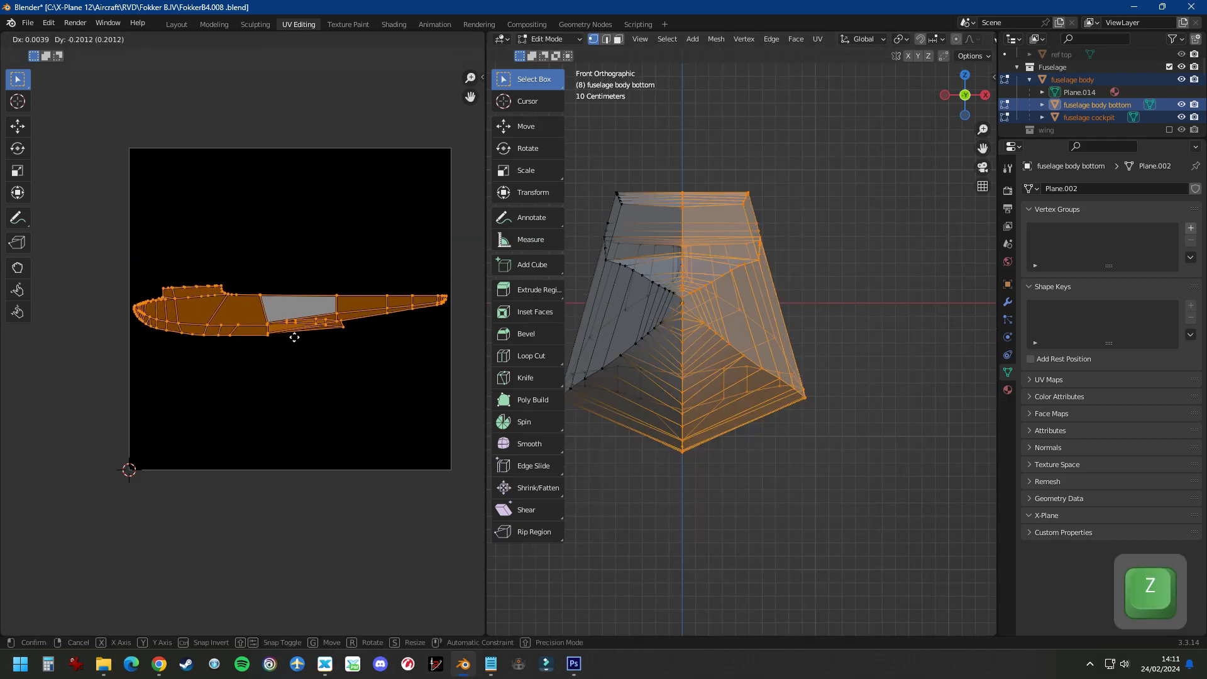
{"action": "key", "text": "y"}
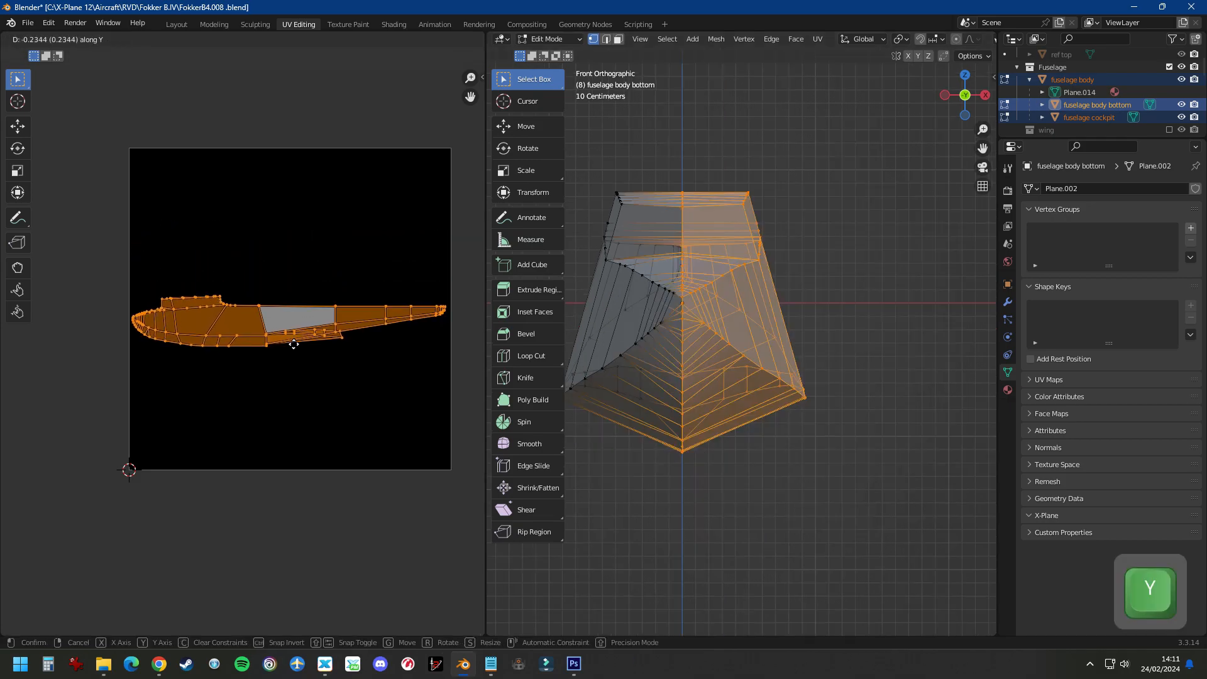
{"action": "left_click", "coordinate": [301, 370]}
Step: Select the whole fuselage mesh to show both UV layouts, and box-select the lower layout
{"action": "key", "text": "a"}
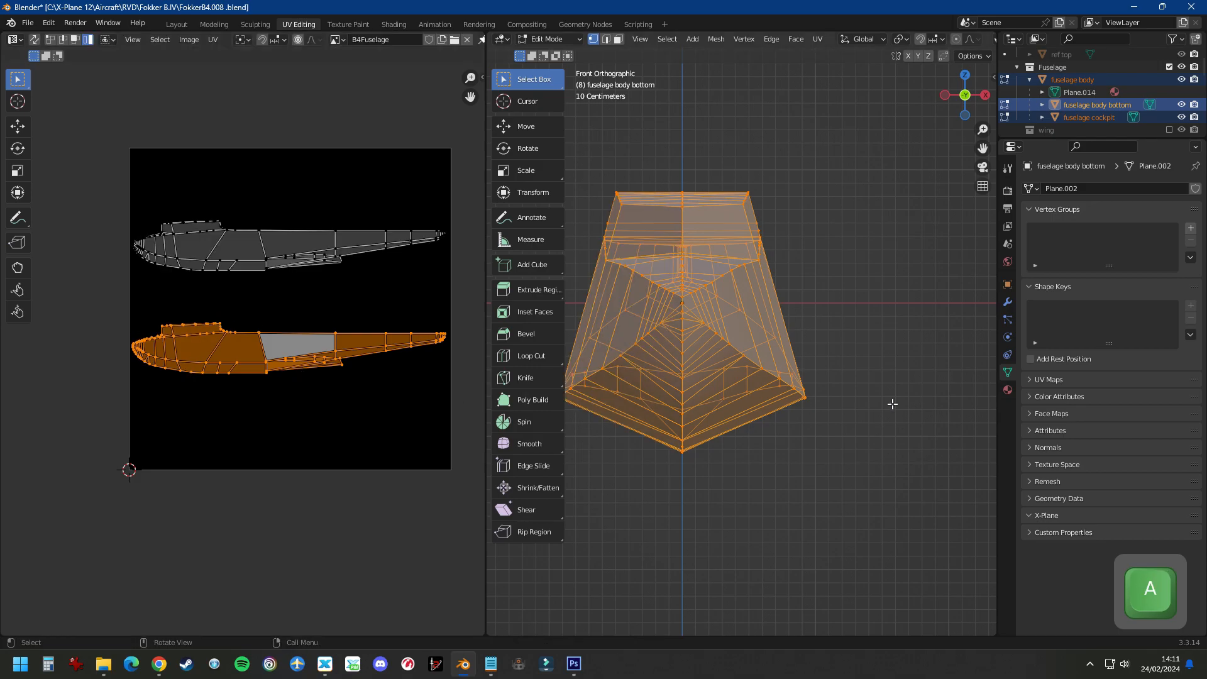
{"action": "scroll", "coordinate": [889, 402], "scroll_direction": "down", "scroll_amount": 2}
{"action": "scroll", "coordinate": [241, 284], "scroll_direction": "up", "scroll_amount": 3}
{"action": "scroll", "coordinate": [160, 390], "scroll_direction": "down", "scroll_amount": 1}
{"action": "scroll", "coordinate": [159, 390], "scroll_direction": "down", "scroll_amount": 2}
{"action": "left_click_drag", "start_coordinate": [29, 360], "coordinate": [352, 466]}
Step: Box-select the positive X half of the mesh in front view to check which UV layout belongs to it
{"action": "middle_click_drag", "start_coordinate": [862, 500], "coordinate": [731, 505]}
{"action": "key", "text": "KP_1"}
{"action": "key", "text": "KP_3"}
{"action": "key", "text": "KP_1"}
{"action": "left_click_drag", "start_coordinate": [745, 243], "coordinate": [862, 481]}
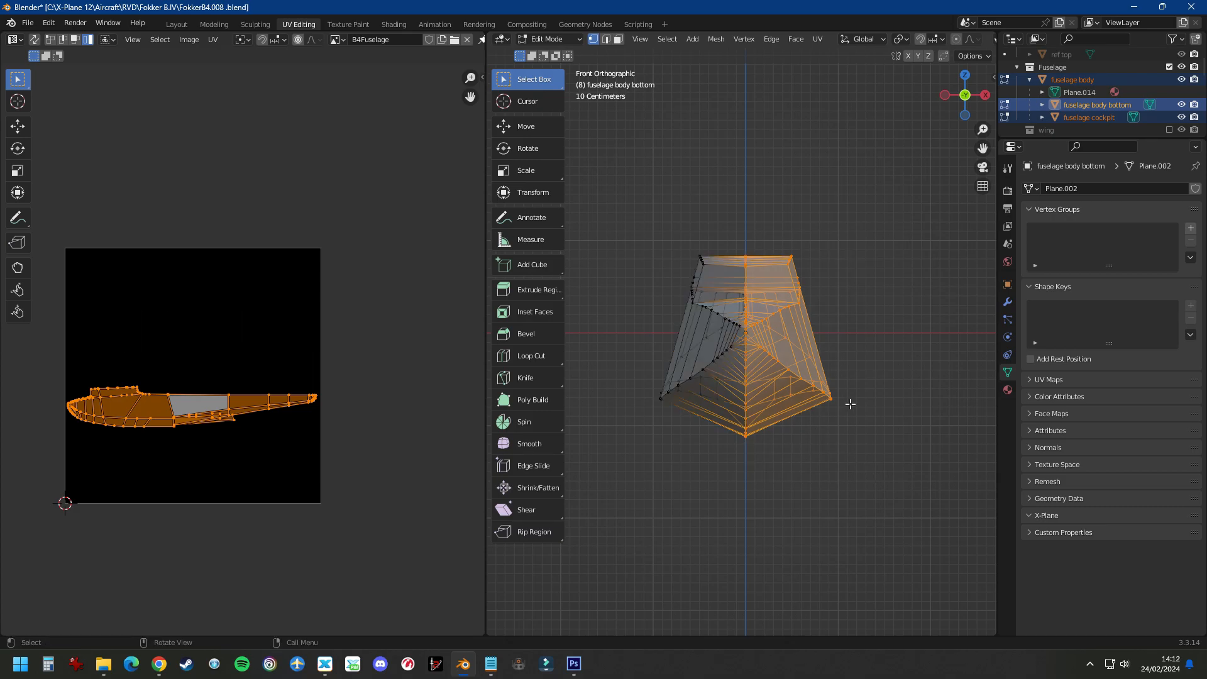
Step: Box-select the negative X half of the mesh and check its matching UV layout
{"action": "middle_click_drag", "start_coordinate": [871, 526], "coordinate": [690, 392]}
{"action": "middle_click_drag", "start_coordinate": [614, 243], "coordinate": [617, 236]}
{"action": "left_click_drag", "start_coordinate": [618, 173], "coordinate": [752, 487]}
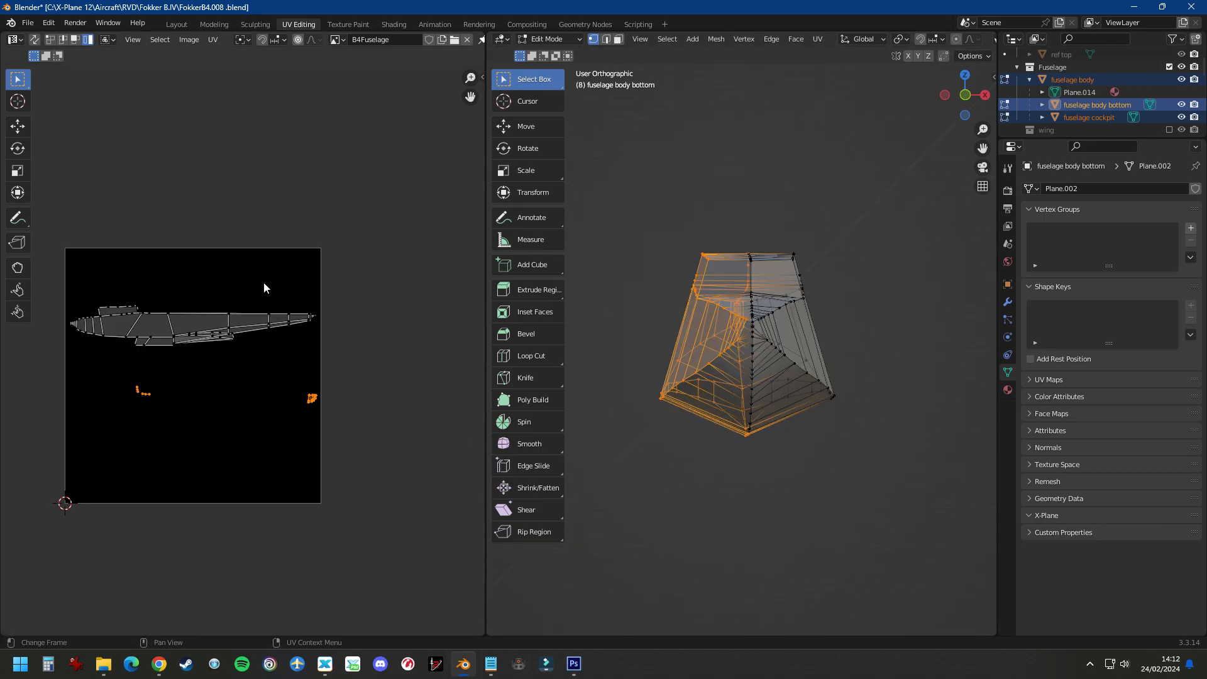
{"action": "middle_click_drag", "start_coordinate": [723, 522], "coordinate": [696, 428]}
Step: Select the whole mesh in Edit Mode, box-select the upper UV layout, and apply Mirror X to it
{"action": "key", "text": "Tab"}
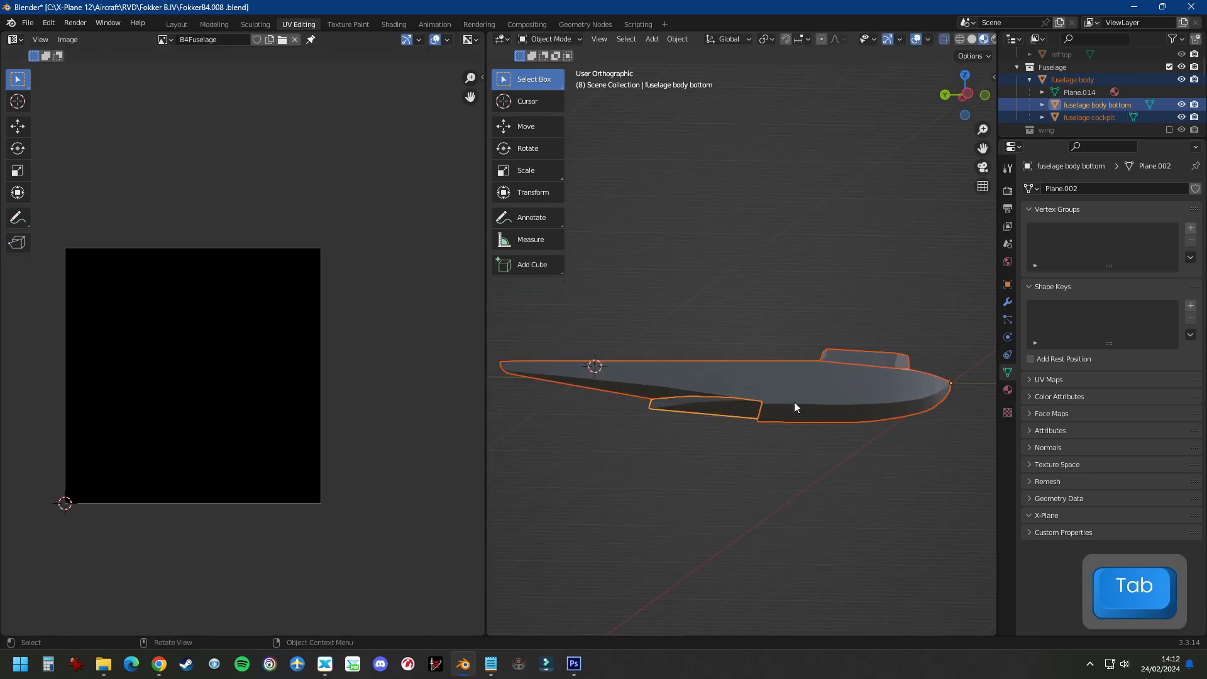
{"action": "key", "text": "Tab"}
{"action": "key", "text": "a"}
{"action": "left_click_drag", "start_coordinate": [37, 262], "coordinate": [372, 367]}
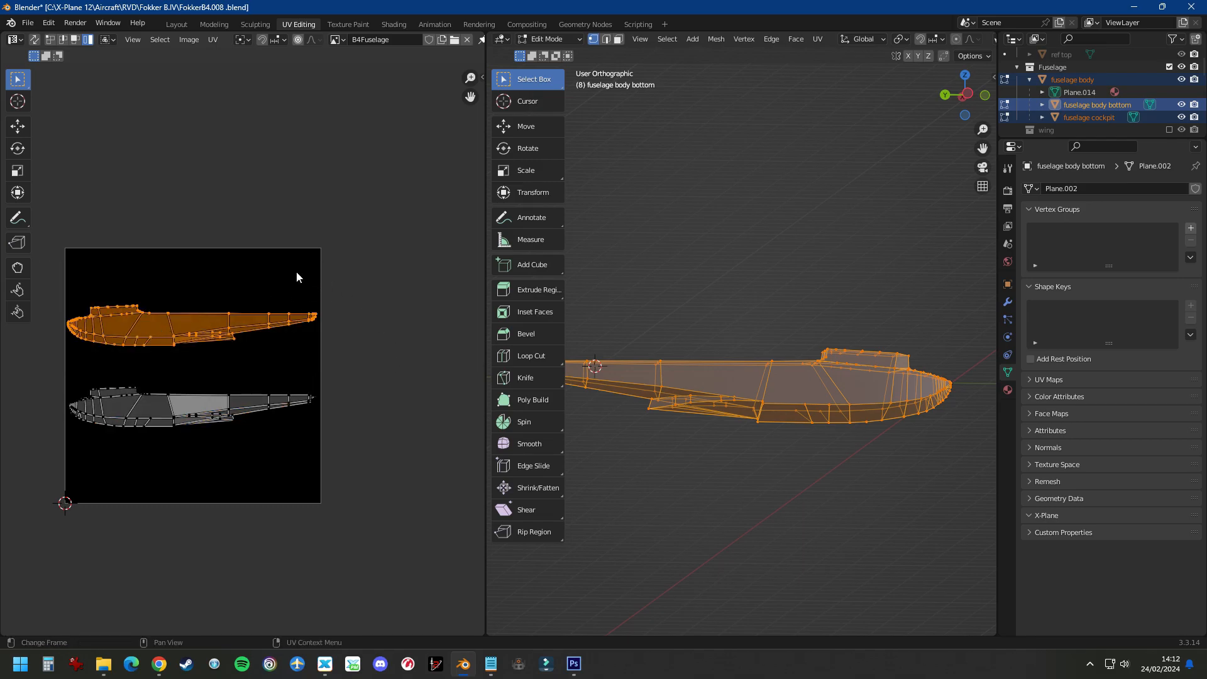
{"action": "right_click", "coordinate": [194, 320]}
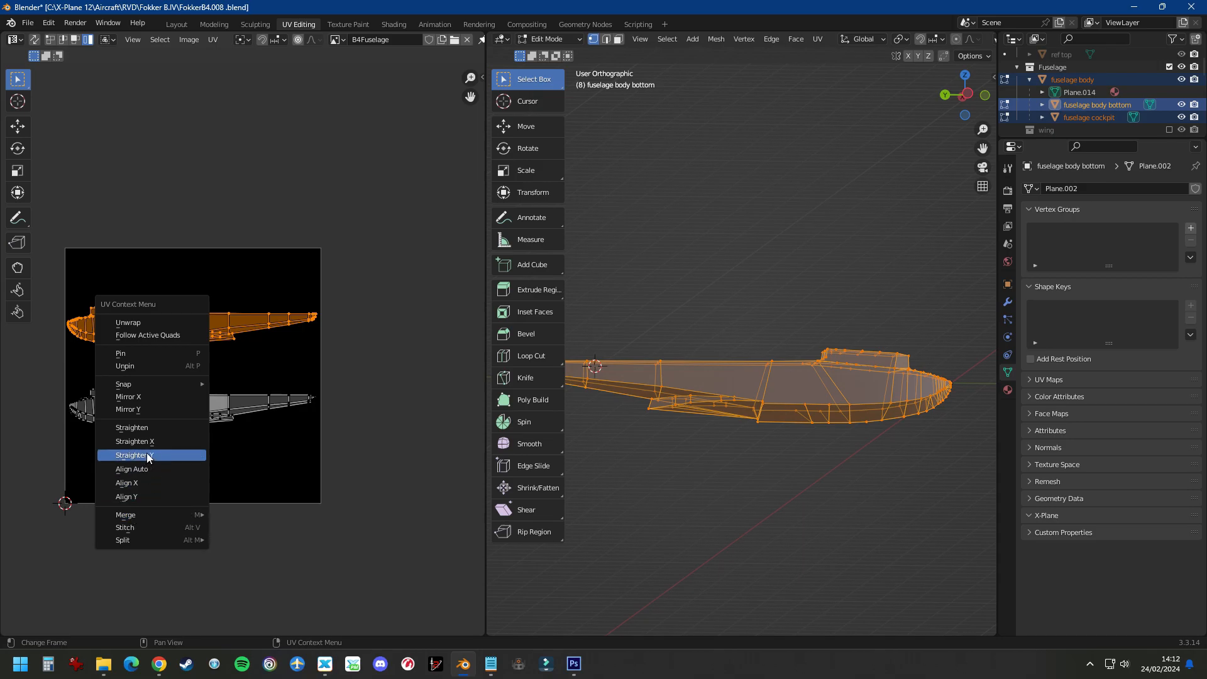
{"action": "left_click", "coordinate": [133, 400]}
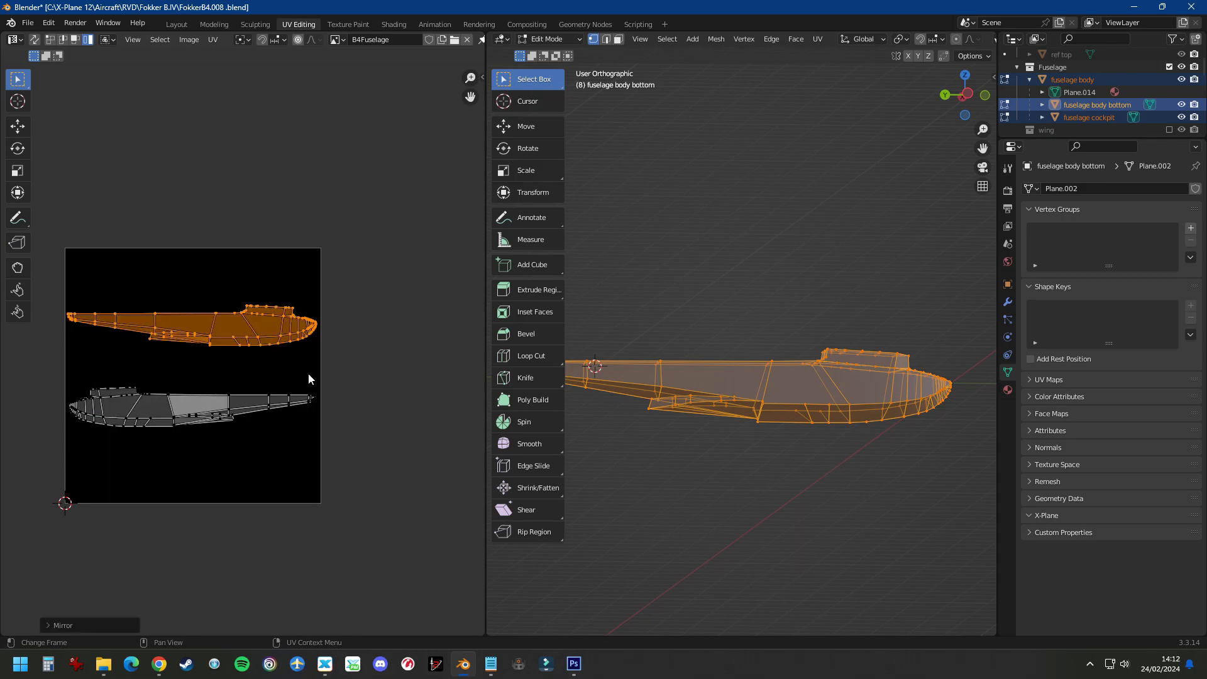
Step: Move the lower UV layout up along Y by about 0.1, closer to the mirrored one, and box-select both layouts
{"action": "left_click", "coordinate": [378, 267]}
{"action": "scroll", "coordinate": [377, 313], "scroll_direction": "down", "scroll_amount": 2}
{"action": "scroll", "coordinate": [111, 313], "scroll_direction": "up", "scroll_amount": 3}
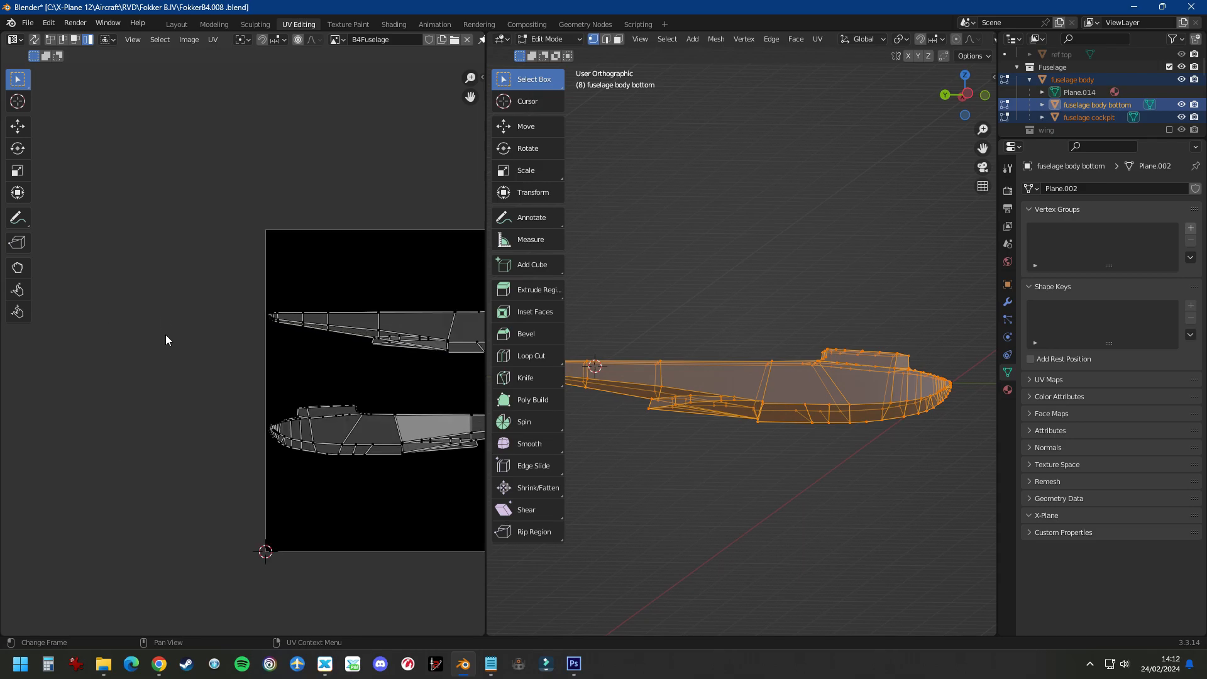
{"action": "scroll", "coordinate": [165, 333], "scroll_direction": "down", "scroll_amount": 3}
{"action": "scroll", "coordinate": [330, 339], "scroll_direction": "up", "scroll_amount": 3}
{"action": "left_click_drag", "start_coordinate": [68, 254], "coordinate": [435, 480]}
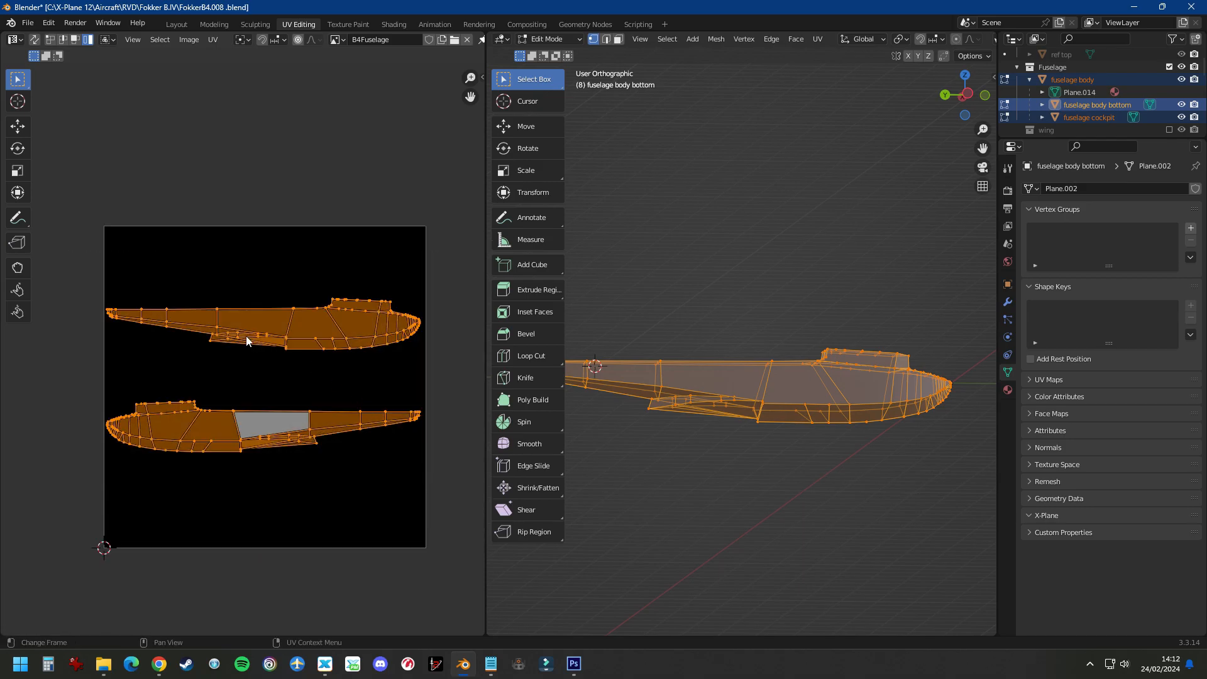
{"action": "left_click_drag", "start_coordinate": [74, 365], "coordinate": [444, 490]}
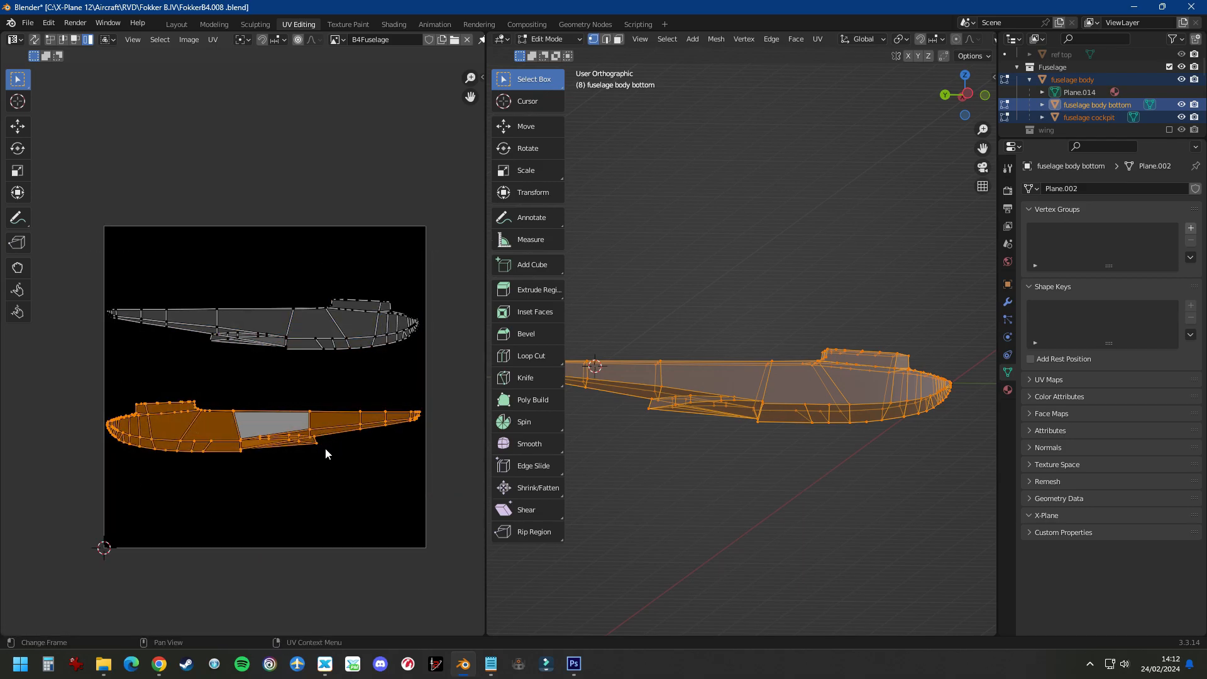
{"action": "key", "text": "g"}
{"action": "key", "text": "y"}
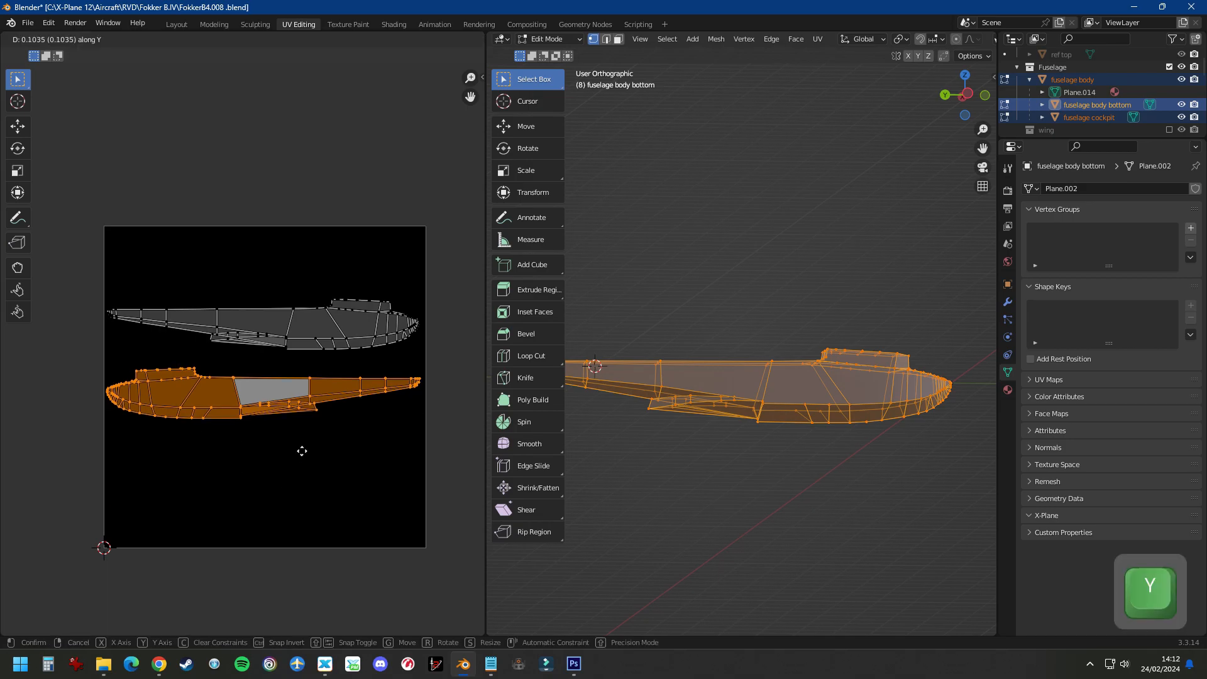
{"action": "left_click", "coordinate": [300, 449]}
{"action": "left_click_drag", "start_coordinate": [71, 261], "coordinate": [99, 291]}
{"action": "left_click_drag", "start_coordinate": [438, 457], "coordinate": [439, 456]}
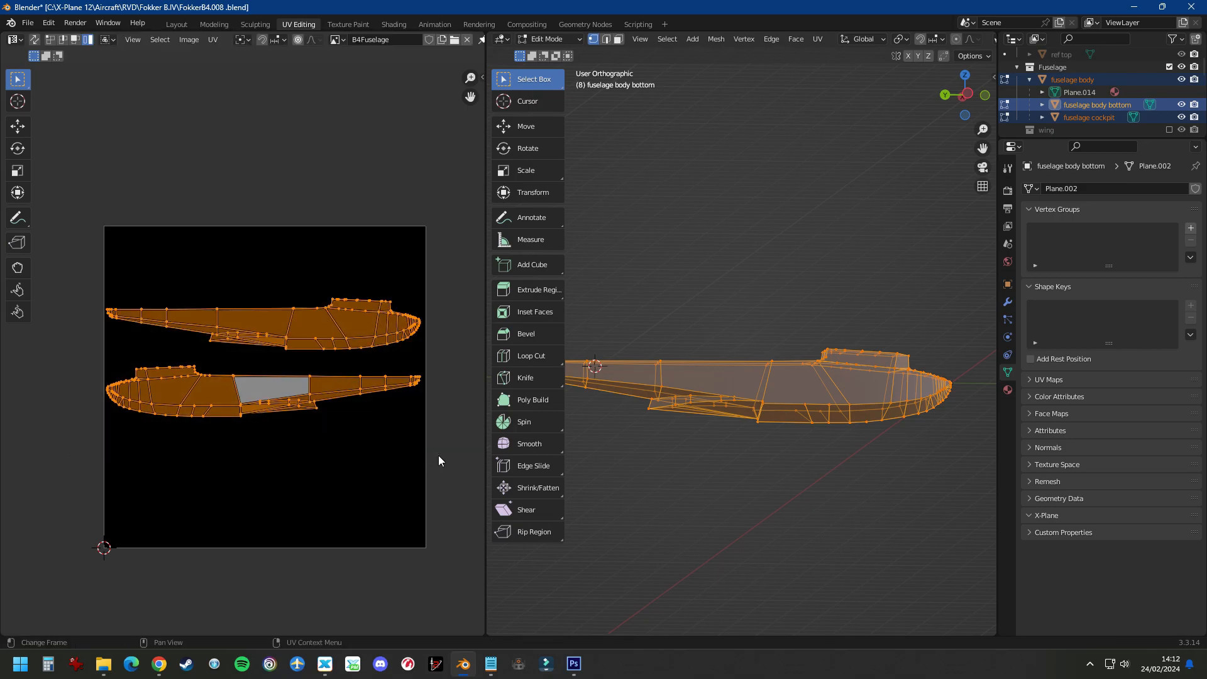
Step: Move both side UV layouts up along Y by about 0.19, close to the texture's upper edge
{"action": "key", "text": "g"}
{"action": "key", "text": "y"}
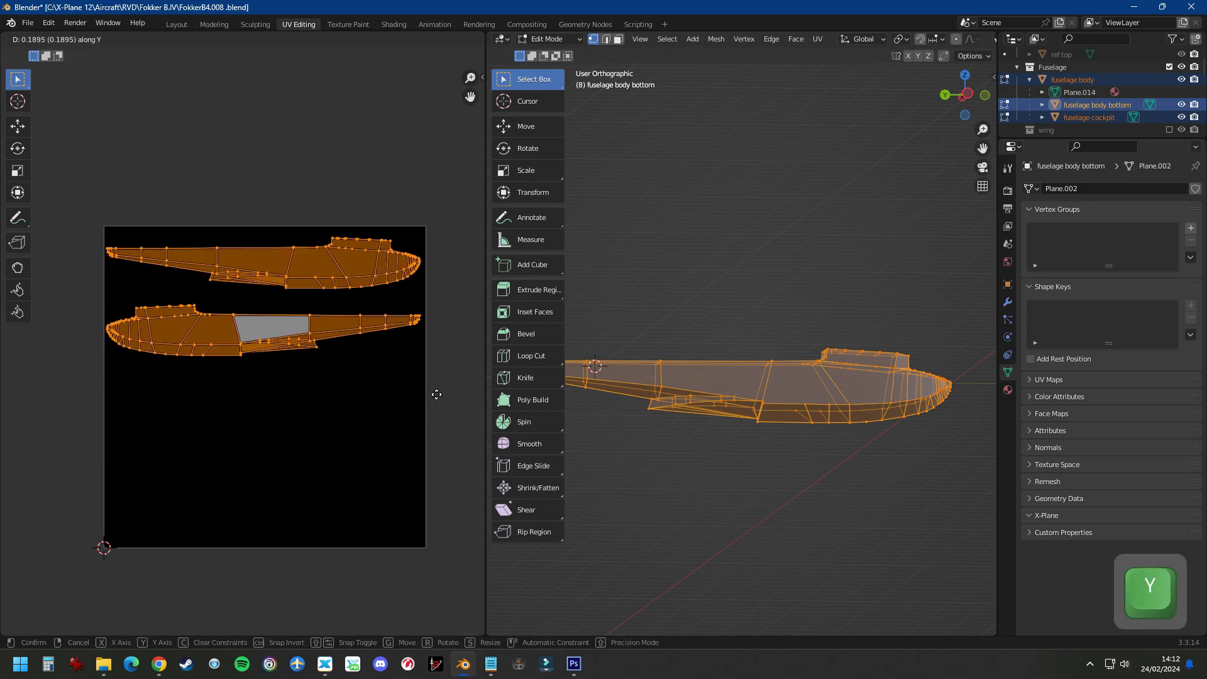
{"action": "left_click", "coordinate": [436, 394]}
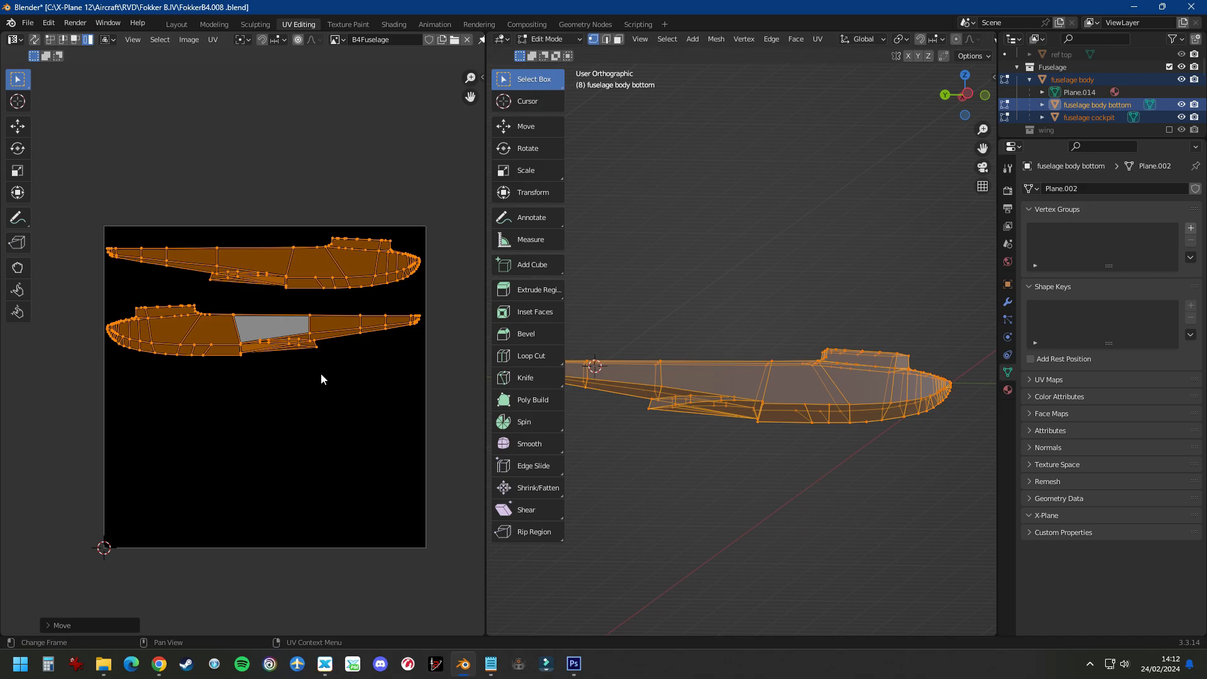
Step: In the right side view, box-select the fuselage's upper-edge vertices from behind the cockpit to the tail
{"action": "middle_click_drag", "start_coordinate": [972, 556], "coordinate": [841, 398]}
{"action": "scroll", "coordinate": [851, 365], "scroll_direction": "up", "scroll_amount": 3}
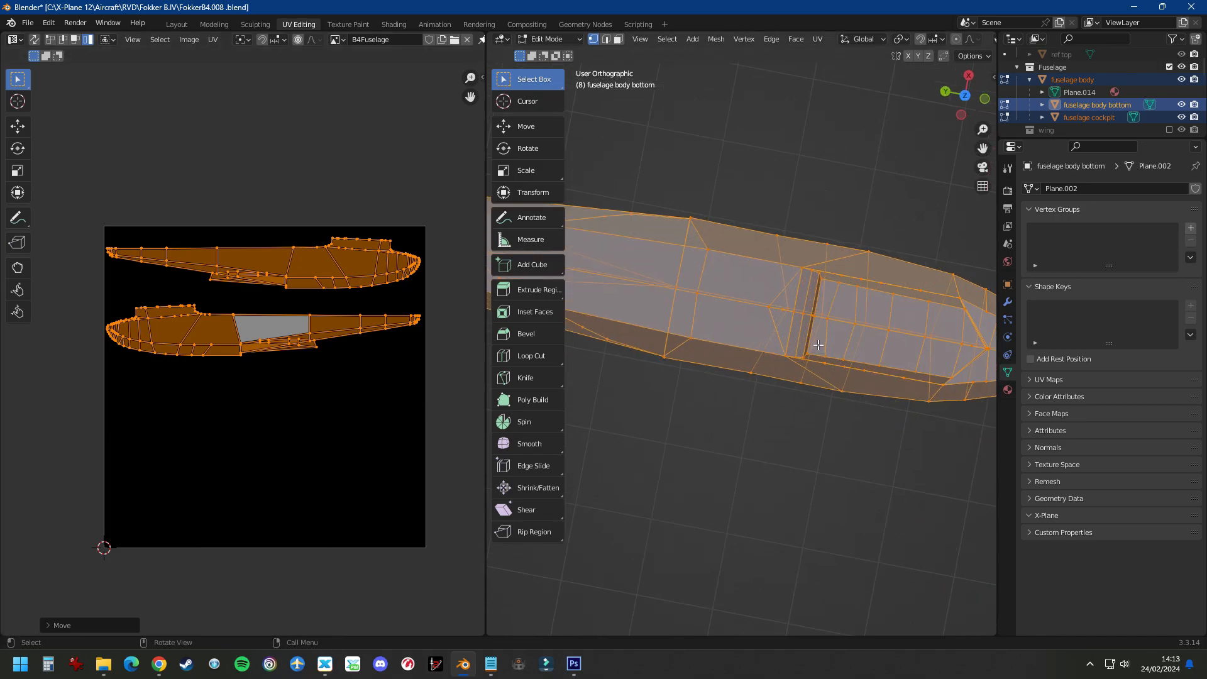
{"action": "key", "text": "KP_3"}
{"action": "middle_click_drag", "start_coordinate": [835, 462], "coordinate": [690, 404]}
{"action": "key", "text": "KP_3"}
{"action": "scroll", "coordinate": [889, 358], "scroll_direction": "down", "scroll_amount": 4}
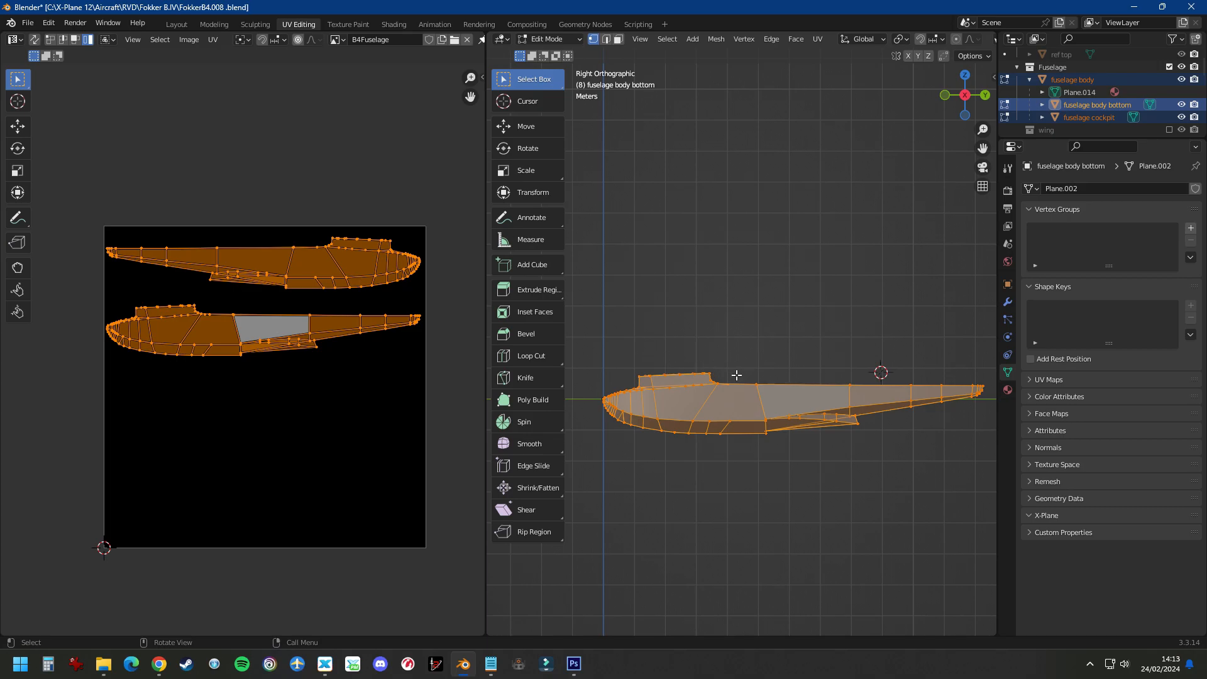
{"action": "scroll", "coordinate": [757, 399], "scroll_direction": "up", "scroll_amount": 3}
{"action": "left_click_drag", "start_coordinate": [777, 353], "coordinate": [685, 385]}
{"action": "middle_click_drag", "start_coordinate": [685, 386], "coordinate": [506, 391], "text": "shift"}
{"action": "left_click_drag", "start_coordinate": [681, 326], "coordinate": [985, 392], "text": "shift"}
{"action": "middle_click_drag", "start_coordinate": [515, 376], "coordinate": [792, 396], "text": "shift"}
{"action": "scroll", "coordinate": [789, 397], "scroll_direction": "up", "scroll_amount": 10}
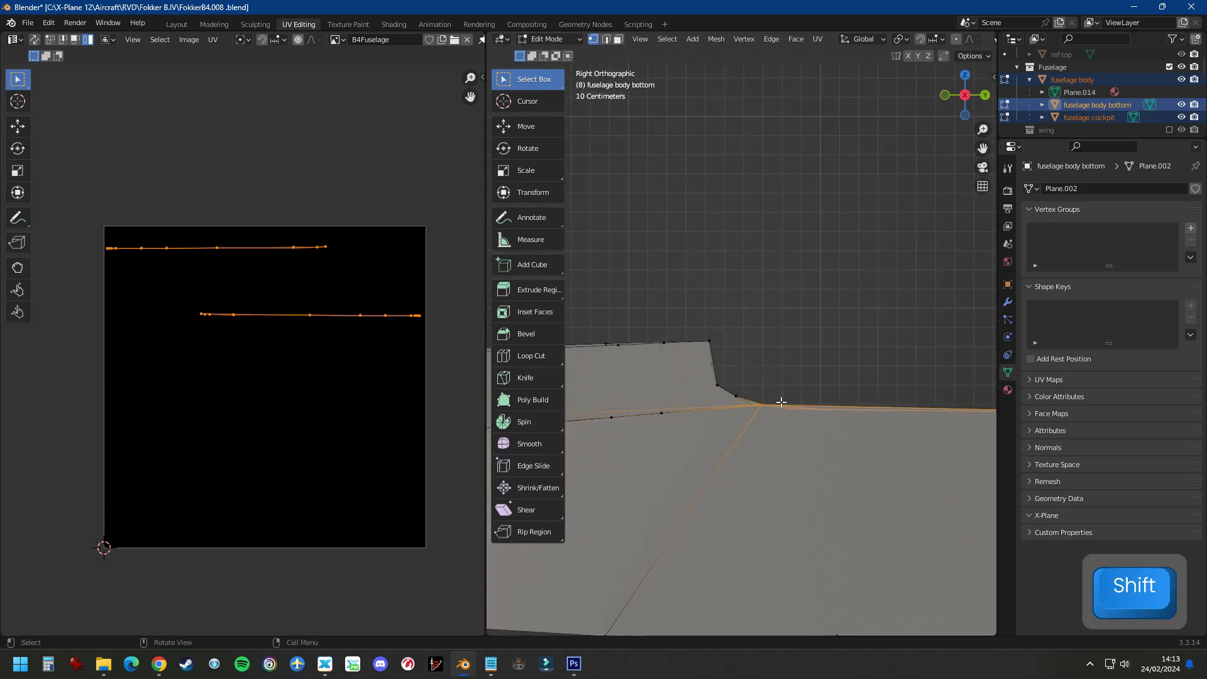
Step: Extend the selection with the vertices along the rear and upper edge of the cockpit outline
{"action": "left_click_drag", "start_coordinate": [727, 400], "coordinate": [660, 355], "text": "shift"}
{"action": "scroll", "coordinate": [778, 323], "scroll_direction": "down", "scroll_amount": 6}
{"action": "left_click_drag", "start_coordinate": [603, 286], "coordinate": [748, 324], "text": "shift"}
{"action": "scroll", "coordinate": [780, 264], "scroll_direction": "down", "scroll_amount": 3}
{"action": "left_click_drag", "start_coordinate": [613, 274], "coordinate": [709, 302], "text": "shift"}
{"action": "scroll", "coordinate": [616, 354], "scroll_direction": "down", "scroll_amount": 4}
Step: Add the vertices at the front of the cockpit and along the nose's upper edge to the selection
{"action": "key", "text": "KP_3"}
{"action": "scroll", "coordinate": [647, 335], "scroll_direction": "up", "scroll_amount": 16}
{"action": "left_click_drag", "start_coordinate": [613, 298], "coordinate": [652, 330], "text": "shift"}
{"action": "left_click_drag", "start_coordinate": [660, 326], "coordinate": [886, 358], "text": "shift"}
{"action": "scroll", "coordinate": [892, 354], "scroll_direction": "down", "scroll_amount": 3}
{"action": "left_click_drag", "start_coordinate": [748, 365], "coordinate": [632, 371], "text": "shift"}
{"action": "left_click_drag", "start_coordinate": [584, 352], "coordinate": [630, 384], "text": "shift"}
{"action": "middle_click_drag", "start_coordinate": [591, 389], "coordinate": [820, 352], "text": "shift"}
{"action": "scroll", "coordinate": [821, 352], "scroll_direction": "up", "scroll_amount": 2}
{"action": "left_click_drag", "start_coordinate": [629, 361], "coordinate": [701, 389], "text": "shift"}
{"action": "left_click_drag", "start_coordinate": [672, 330], "coordinate": [799, 380], "text": "shift"}
{"action": "left_click_drag", "start_coordinate": [614, 381], "coordinate": [657, 412], "text": "shift"}
{"action": "scroll", "coordinate": [656, 417], "scroll_direction": "down", "scroll_amount": 4}
{"action": "scroll", "coordinate": [655, 419], "scroll_direction": "down", "scroll_amount": 5}
{"action": "scroll", "coordinate": [691, 386], "scroll_direction": "up", "scroll_amount": 8}
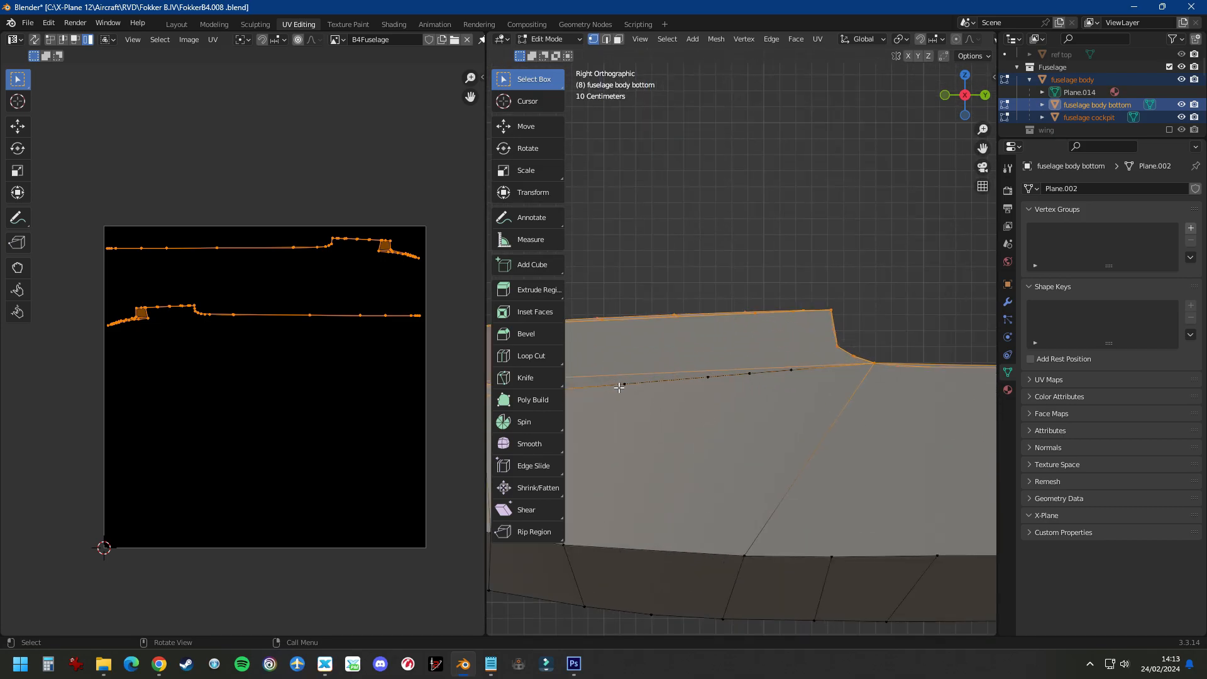
{"action": "scroll", "coordinate": [619, 388], "scroll_direction": "down", "scroll_amount": 7}
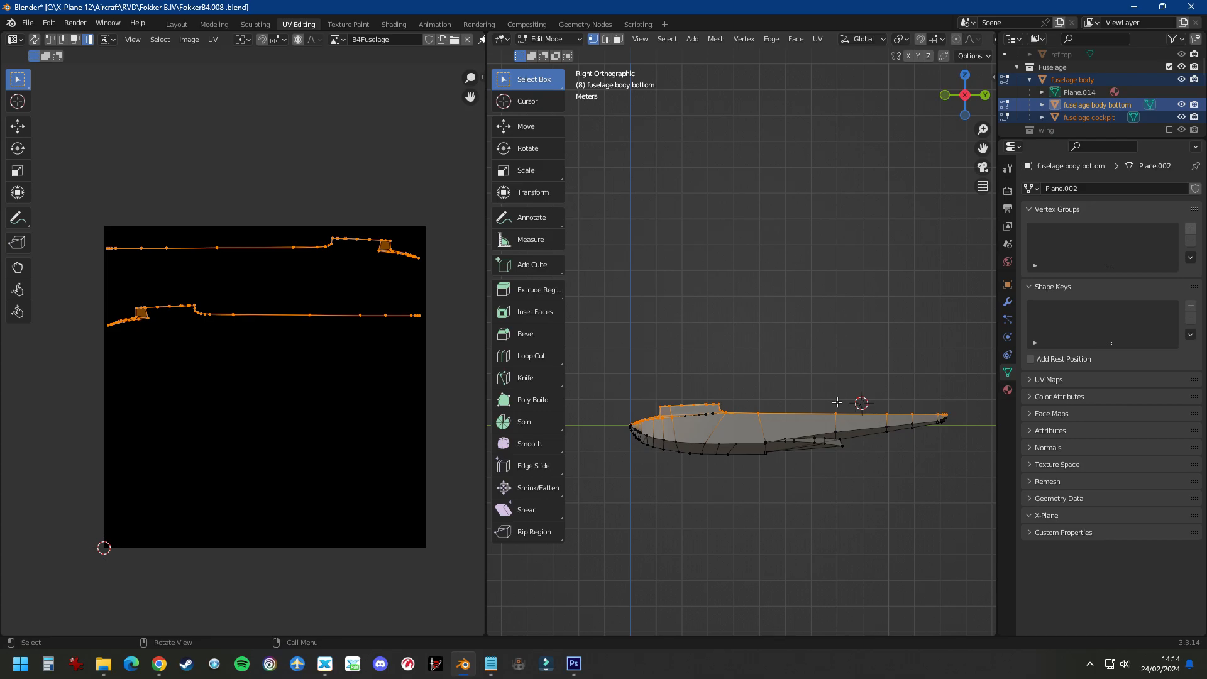
Step: Unwrap the selected upper fuselage faces from the top view with Project from View
{"action": "scroll", "coordinate": [691, 418], "scroll_direction": "up", "scroll_amount": 7}
{"action": "scroll", "coordinate": [667, 435], "scroll_direction": "down", "scroll_amount": 3}
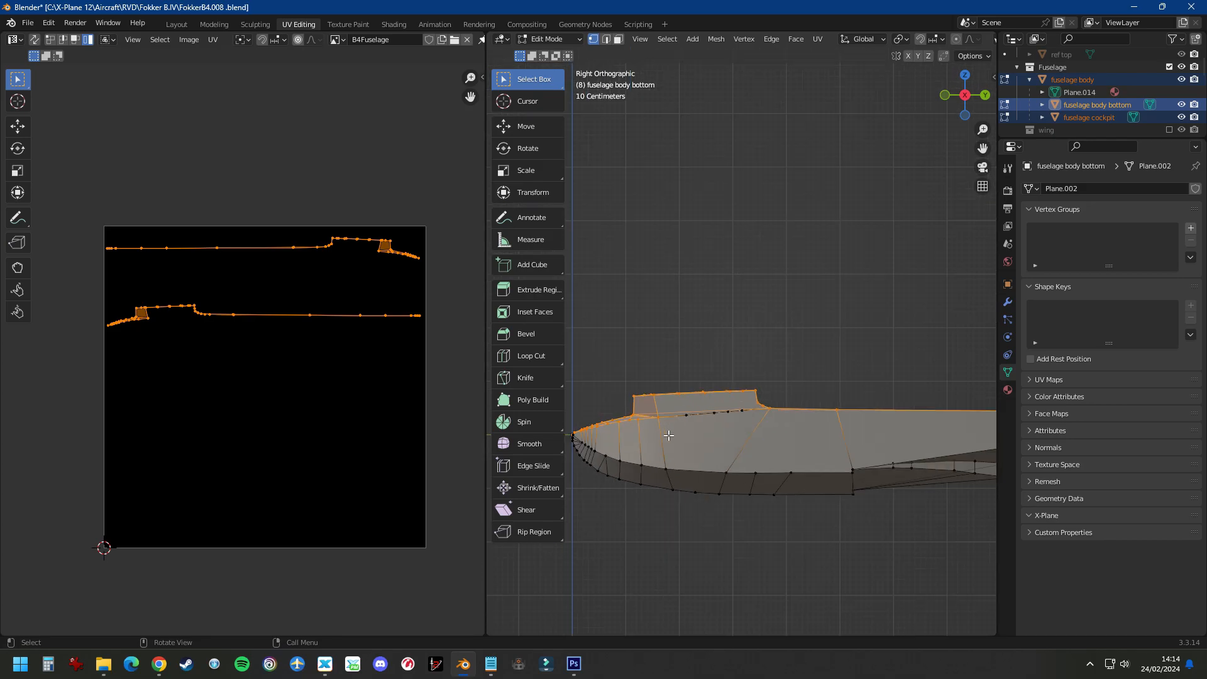
{"action": "key", "text": "KP_7"}
{"action": "scroll", "coordinate": [669, 435], "scroll_direction": "down", "scroll_amount": 3}
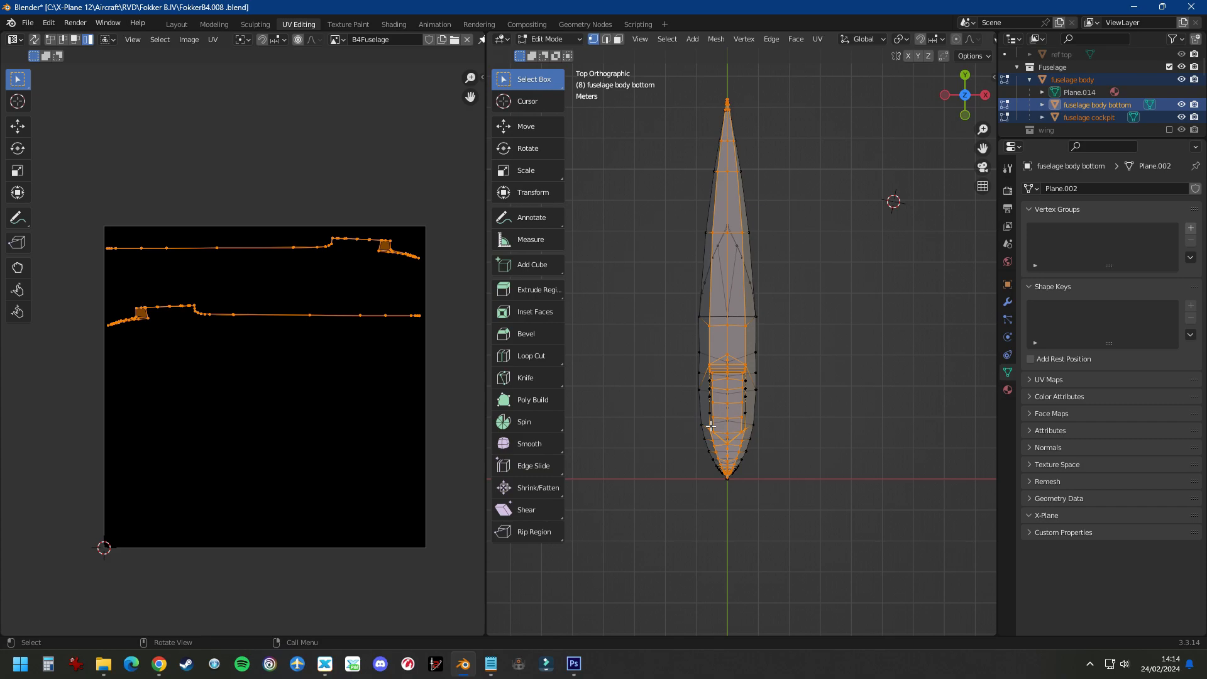
{"action": "key", "text": "u"}
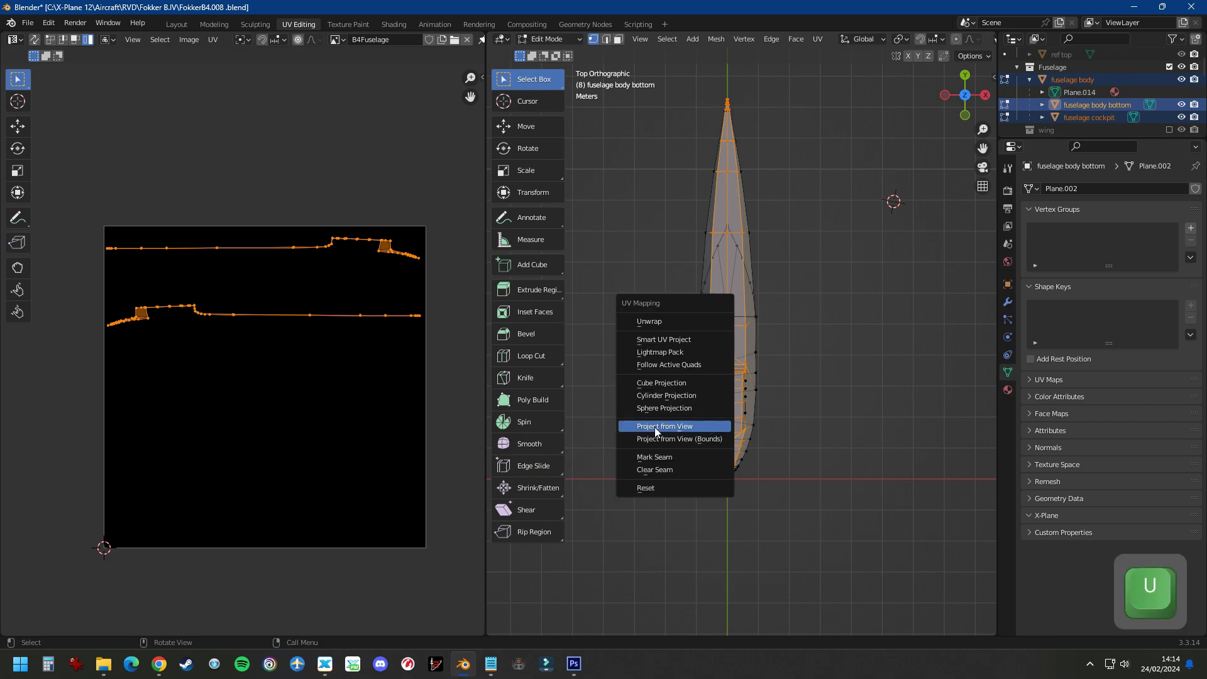
{"action": "left_click", "coordinate": [673, 428]}
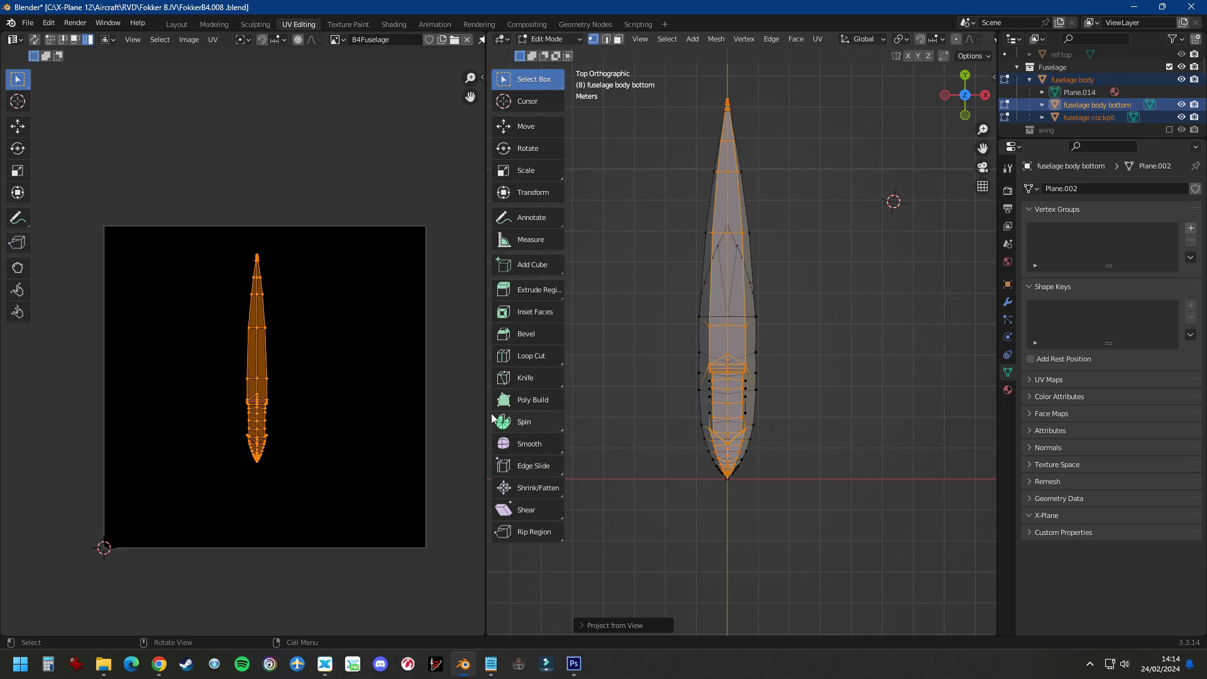
Step: Rotate the top-view UV layout by 90° and move it down into the lower part of the texture
{"action": "type", "text": "r"}
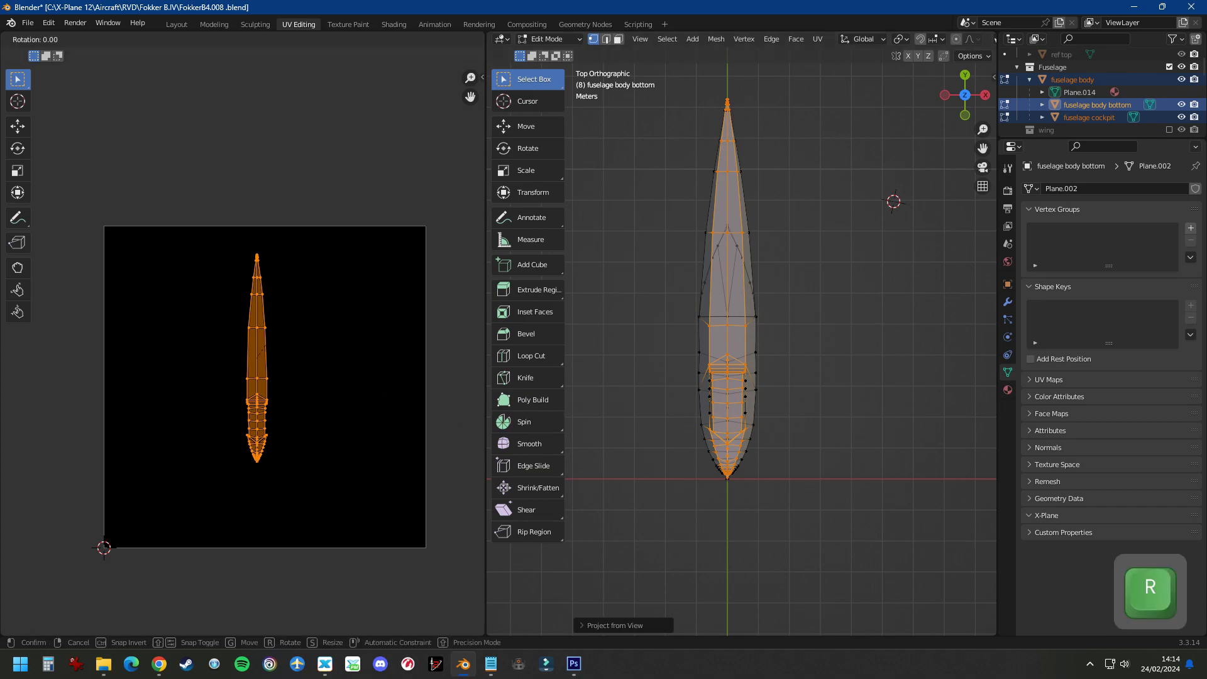
{"action": "type", "text": "90"}
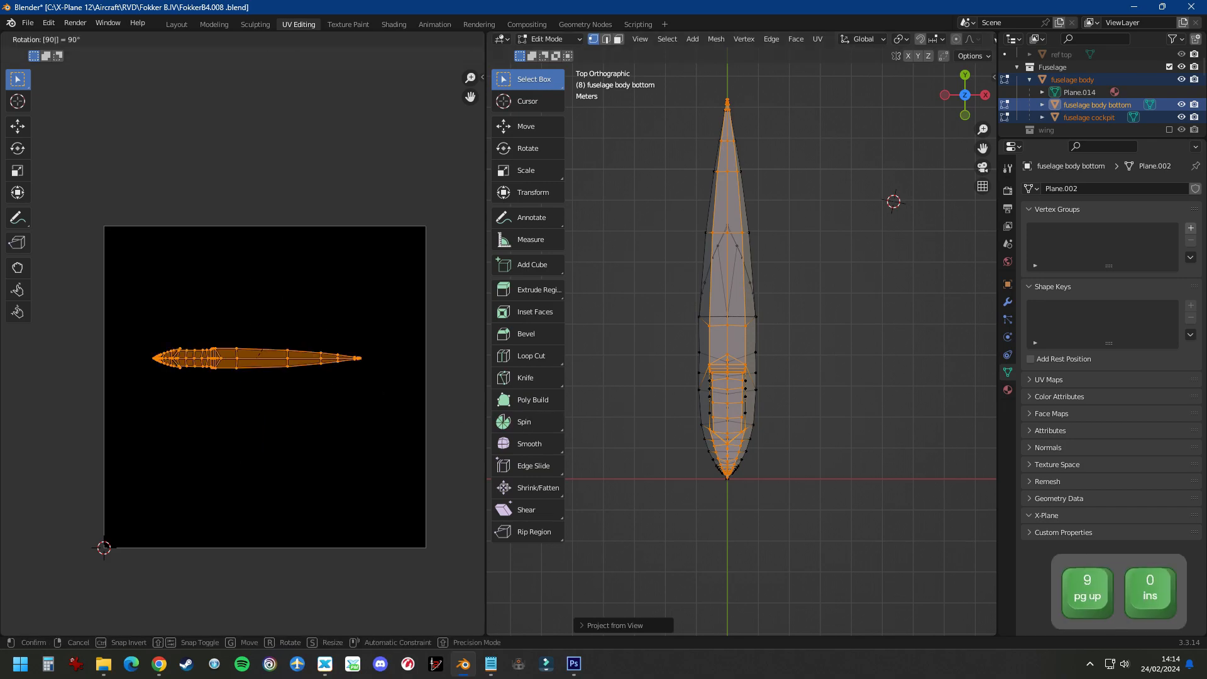
{"action": "key", "text": "Return"}
{"action": "key", "text": "g"}
{"action": "left_click", "coordinate": [286, 402]}
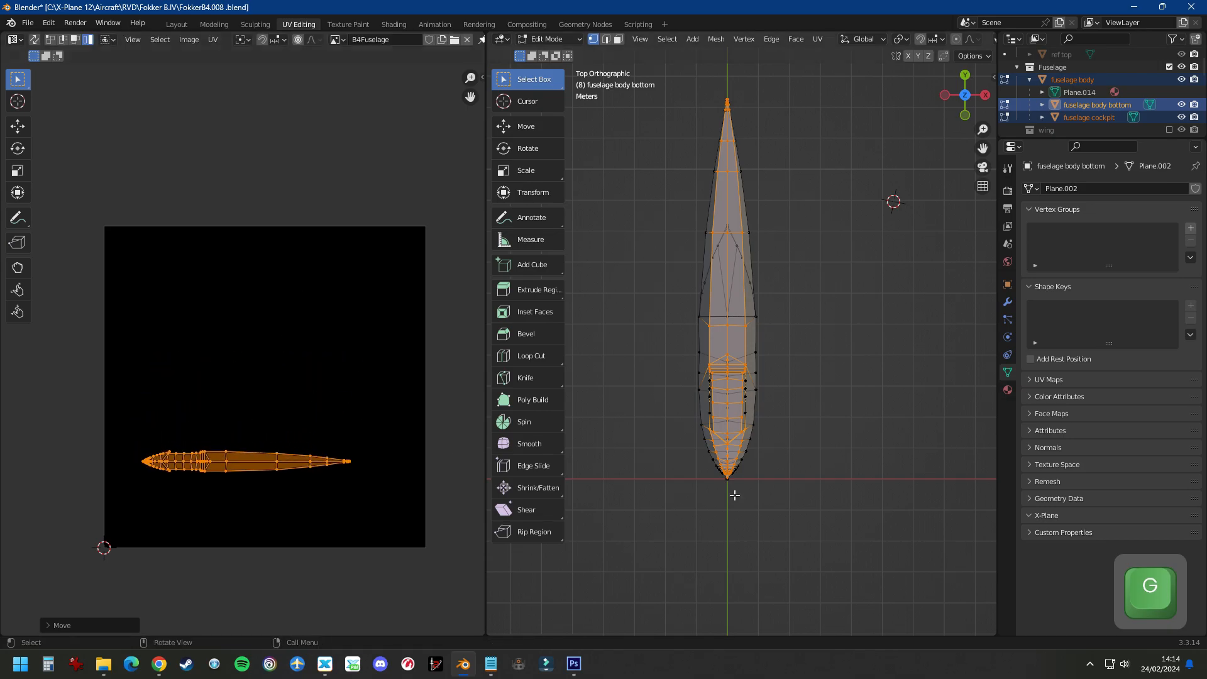
Step: Select the whole mesh to display all UVs, box-select the top-view layout, and shift it slightly toward the texture's nose-side edge
{"action": "key", "text": "a"}
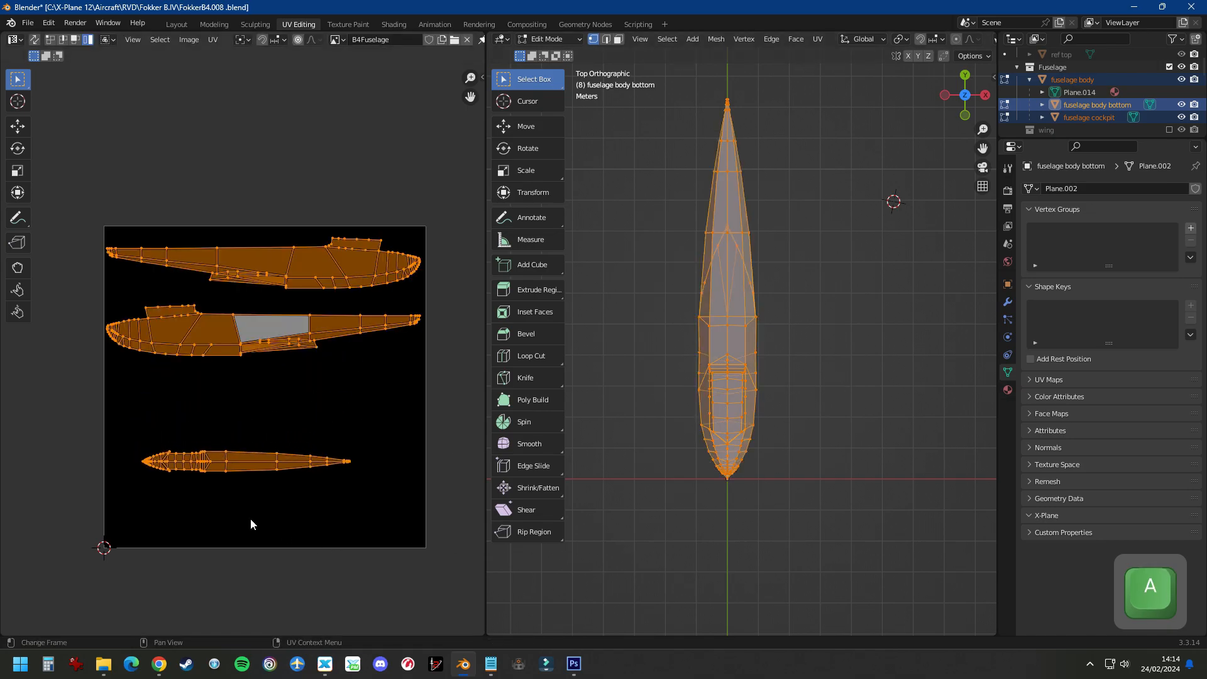
{"action": "left_click_drag", "start_coordinate": [111, 420], "coordinate": [435, 507]}
{"action": "key", "text": "g"}
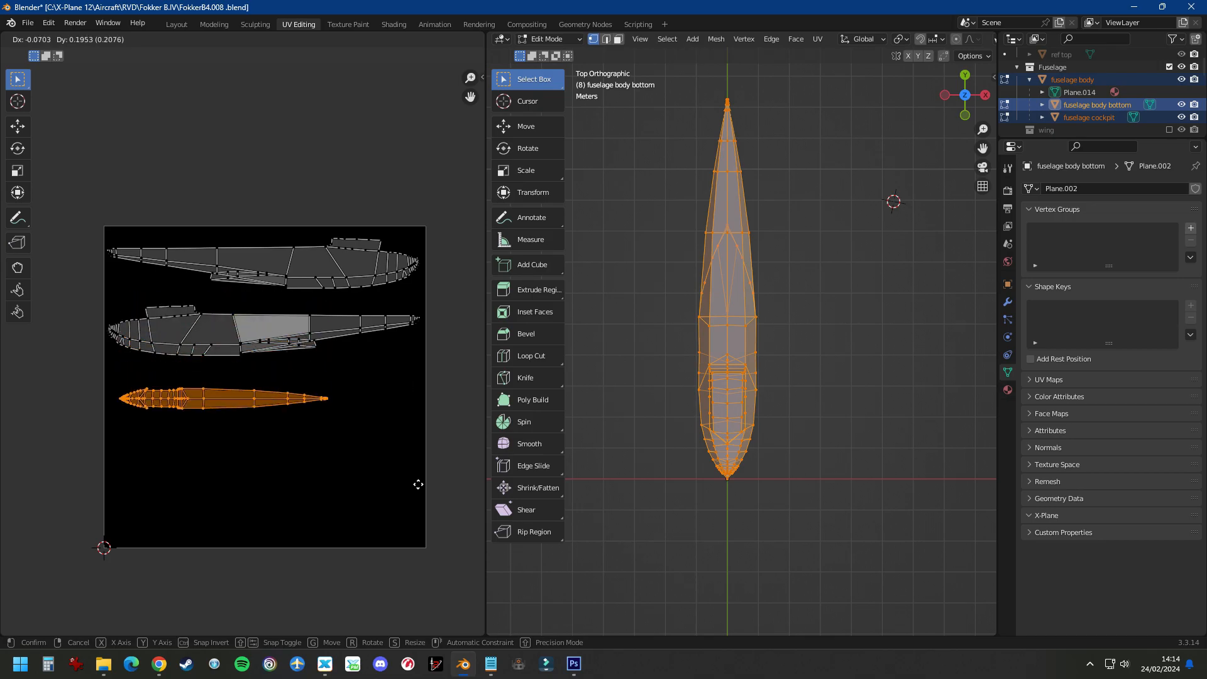
{"action": "left_click", "coordinate": [419, 503]}
Step: Box-select the lower side layout and move it down along Y to widen the gap beneath the upper one
{"action": "left_click_drag", "start_coordinate": [457, 377], "coordinate": [85, 300]}
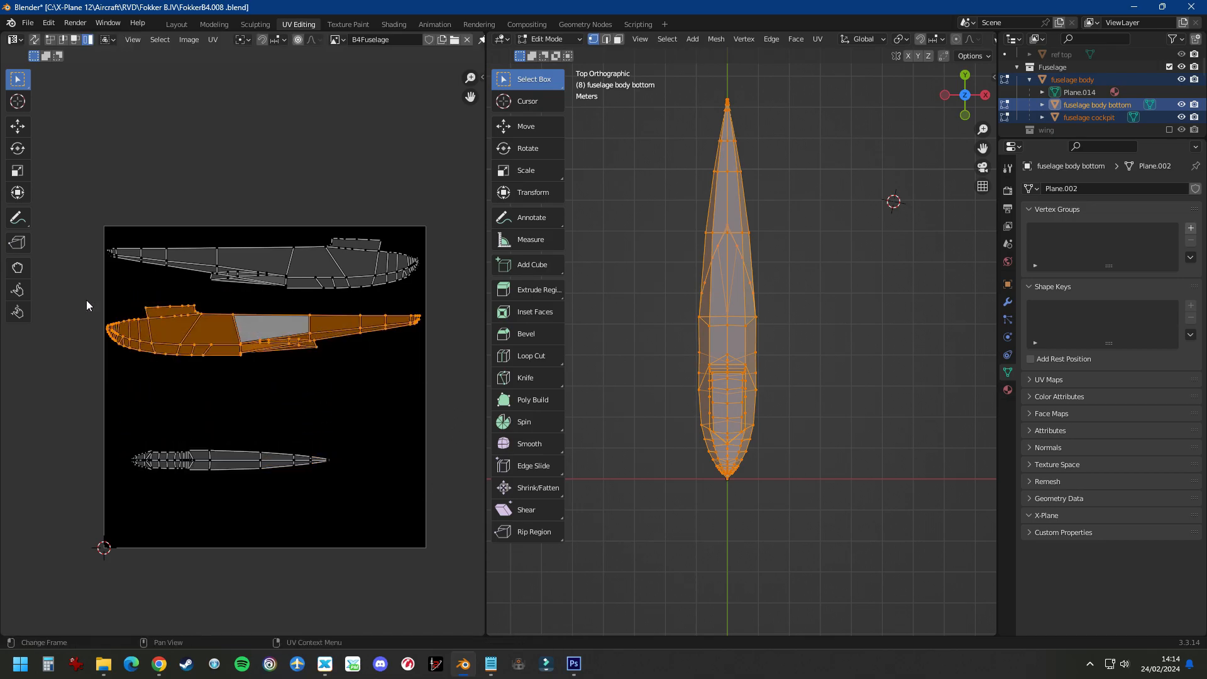
{"action": "key", "text": "g"}
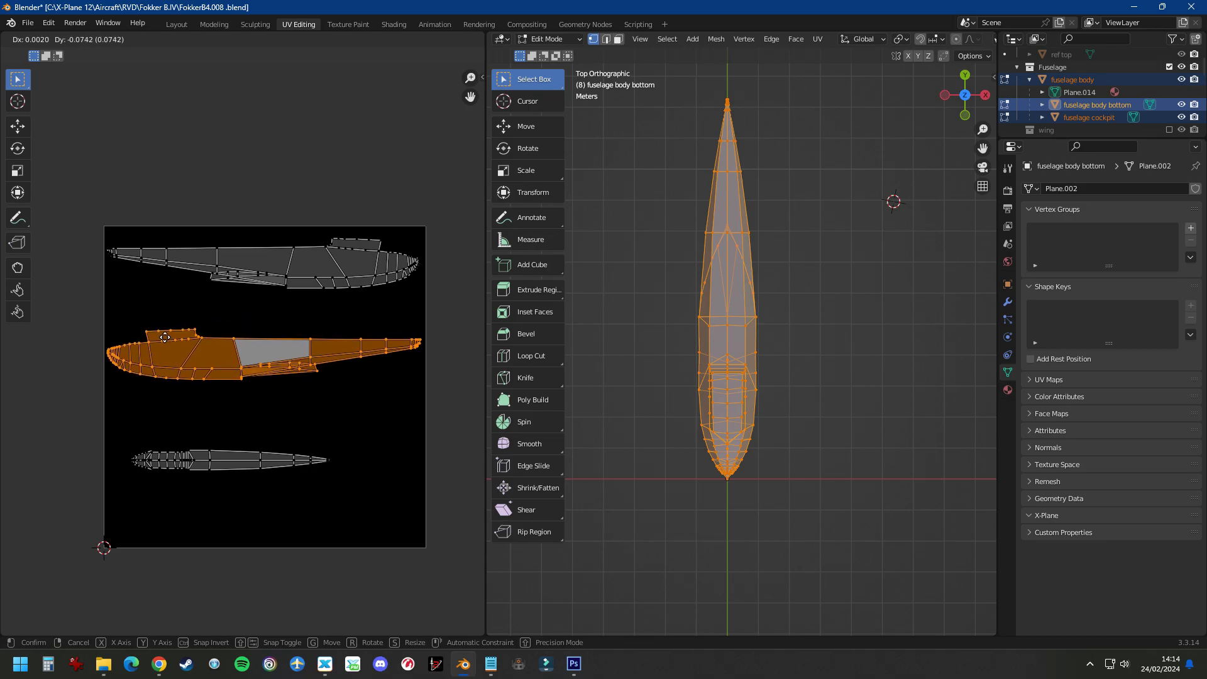
{"action": "key", "text": "y"}
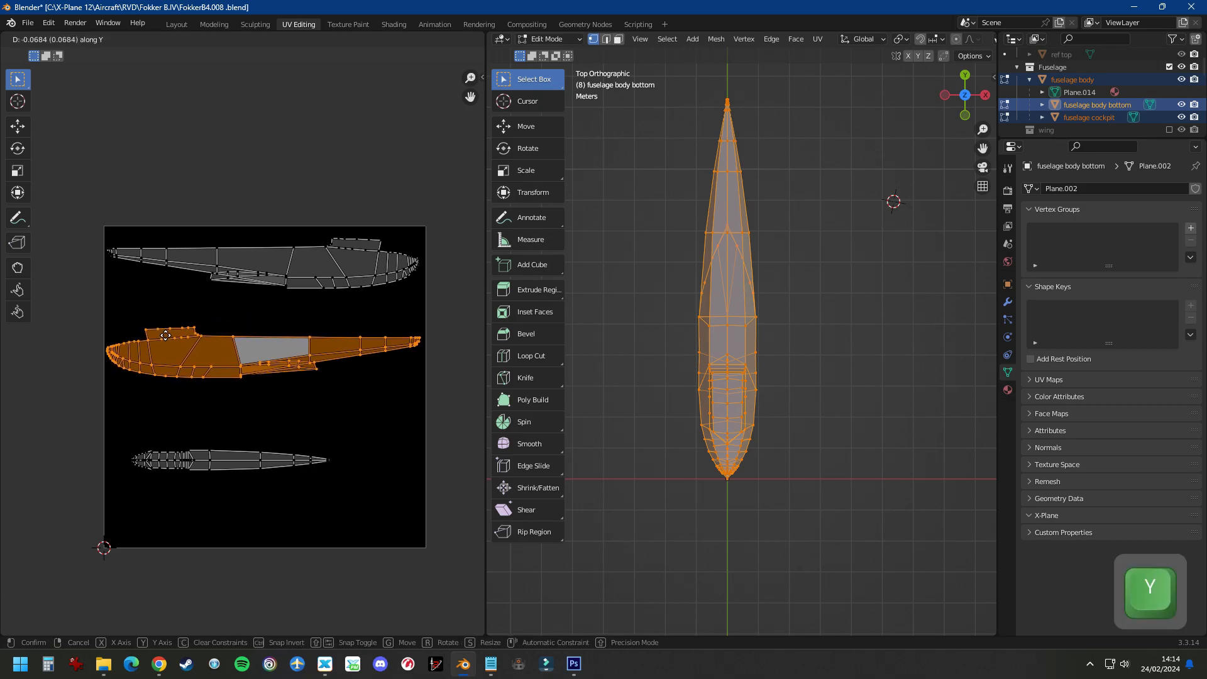
{"action": "left_click", "coordinate": [114, 413]}
Step: Box-select the top-view layout and move it into the gap between the two side layouts
{"action": "left_click_drag", "start_coordinate": [89, 426], "coordinate": [360, 488]}
{"action": "key", "text": "g"}
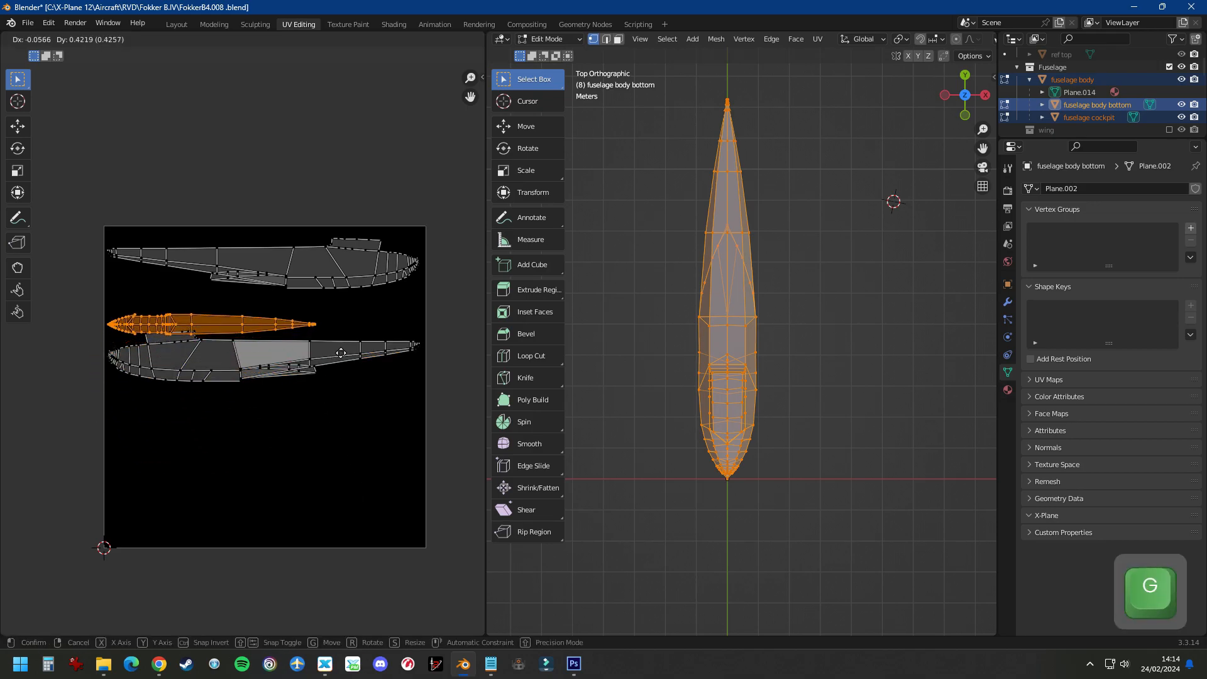
{"action": "left_click", "coordinate": [362, 344]}
Step: Scale up and reposition the top-view layout until its length matches the side layouts
{"action": "key", "text": "s"}
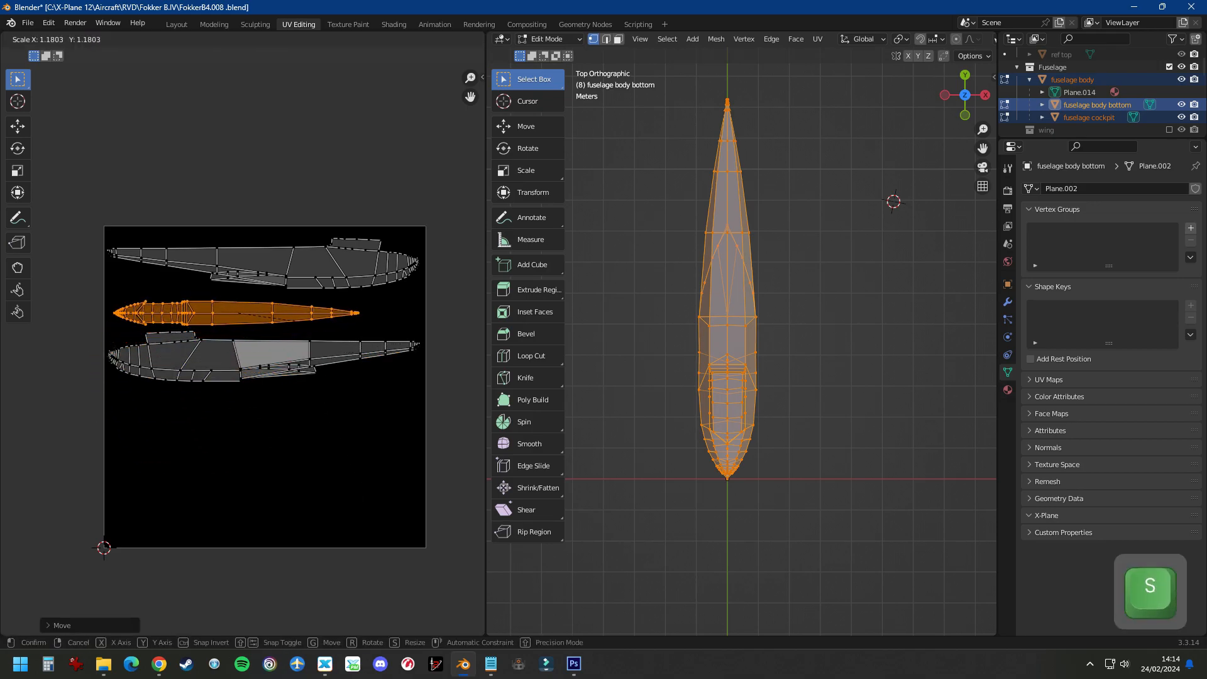
{"action": "left_click", "coordinate": [452, 339]}
{"action": "key", "text": "g"}
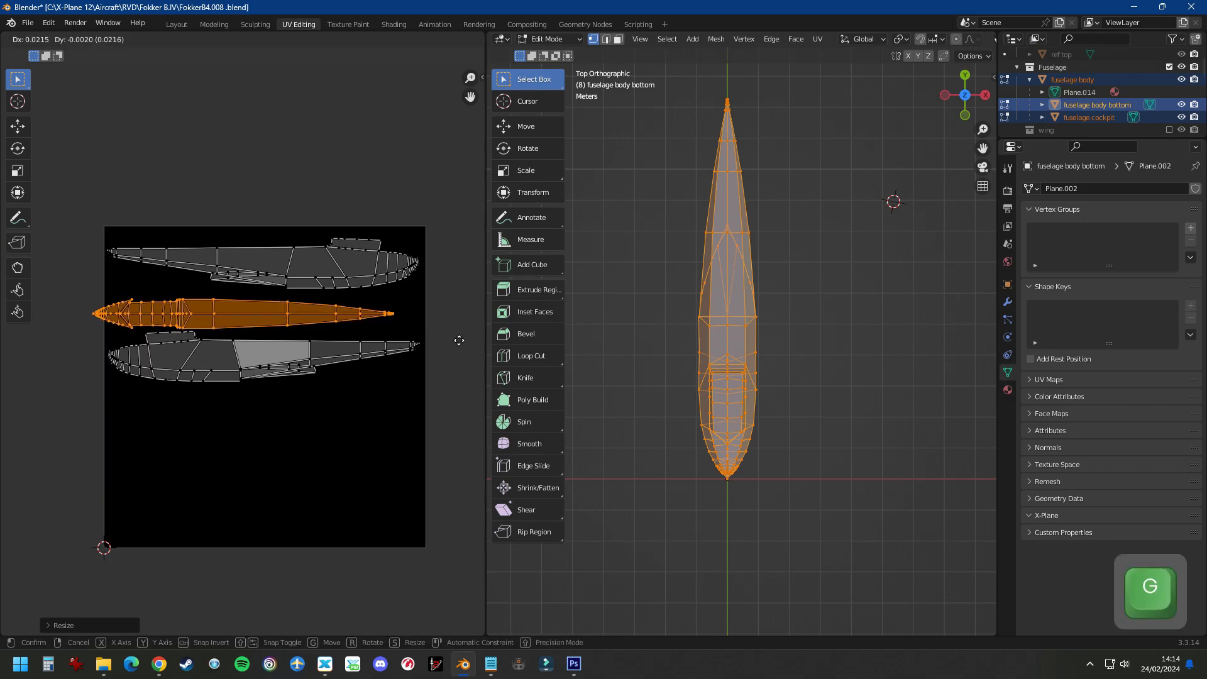
{"action": "left_click", "coordinate": [475, 336]}
{"action": "key", "text": "s"}
{"action": "left_click", "coordinate": [13, 337]}
{"action": "key", "text": "g"}
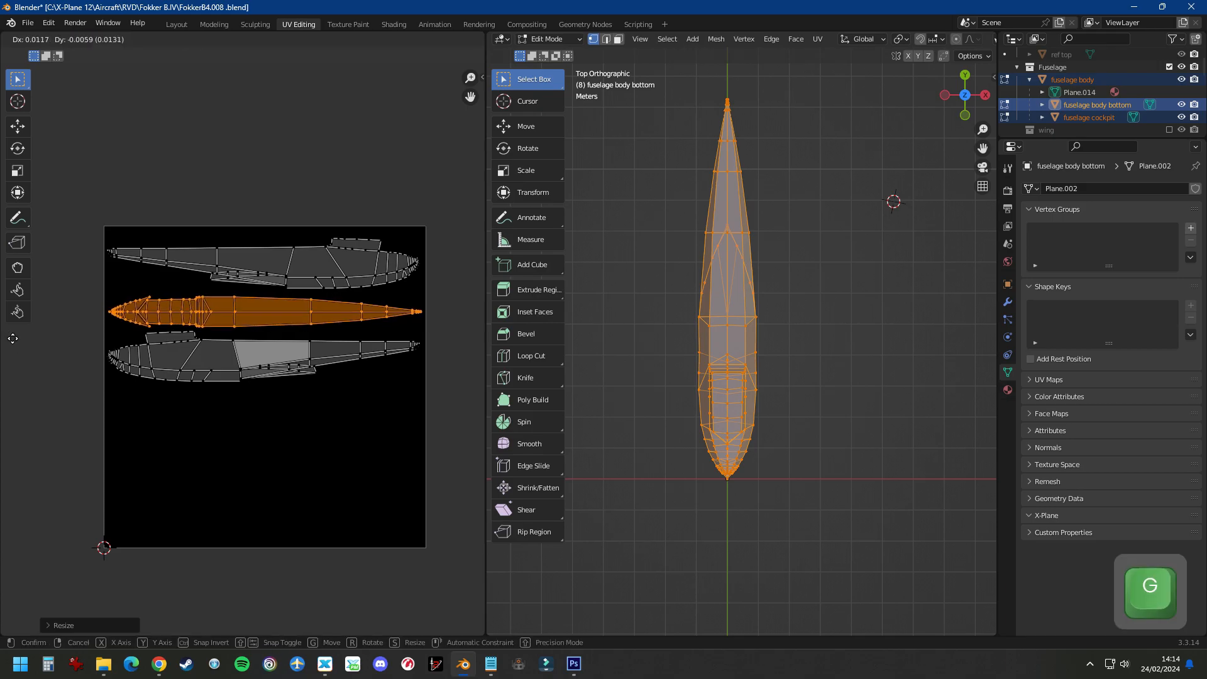
{"action": "left_click", "coordinate": [13, 338]}
Step: Move the top-view layout down, closer to the cockpit edge of the lower side layout
{"action": "scroll", "coordinate": [14, 356], "scroll_direction": "up", "scroll_amount": 6}
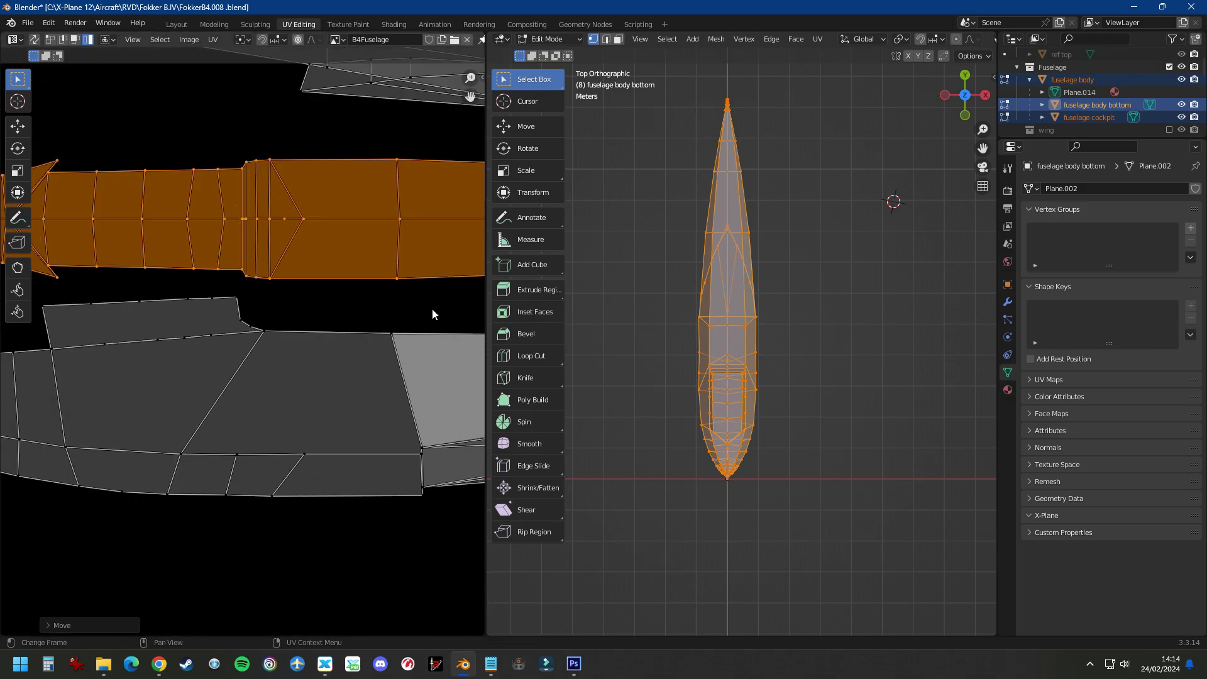
{"action": "scroll", "coordinate": [80, 248], "scroll_direction": "up", "scroll_amount": 3}
{"action": "scroll", "coordinate": [162, 285], "scroll_direction": "down", "scroll_amount": 3}
{"action": "scroll", "coordinate": [162, 277], "scroll_direction": "up", "scroll_amount": 3}
{"action": "key", "text": "g"}
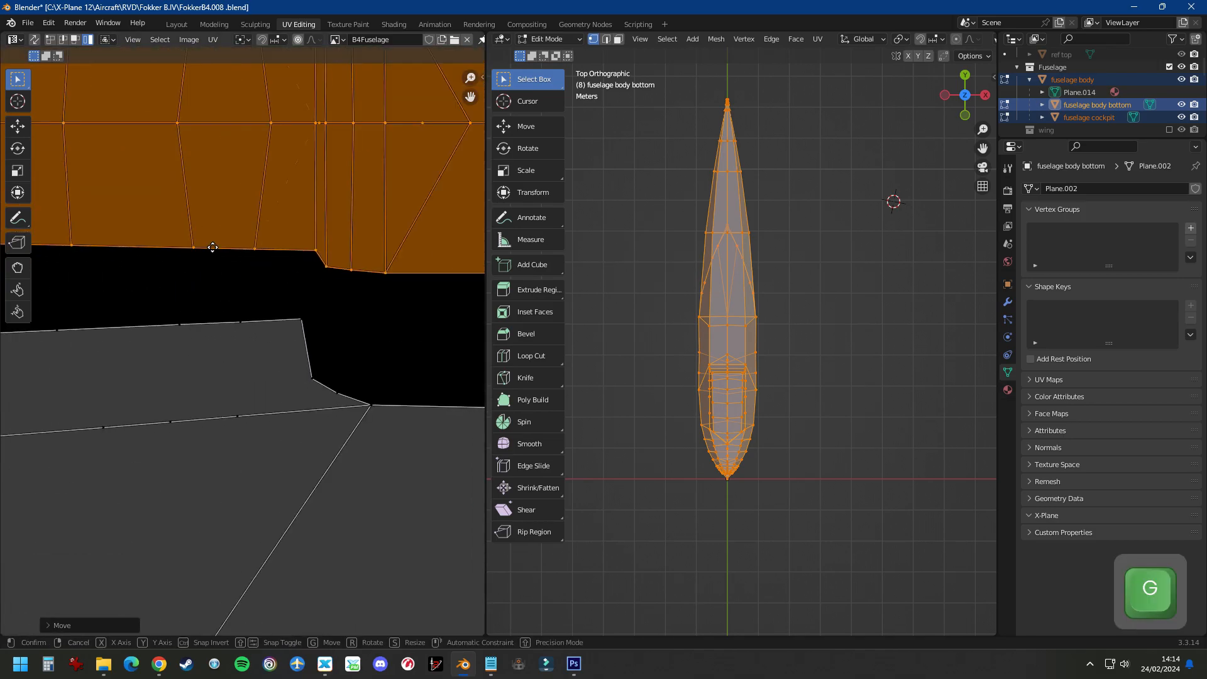
{"action": "left_click", "coordinate": [212, 282]}
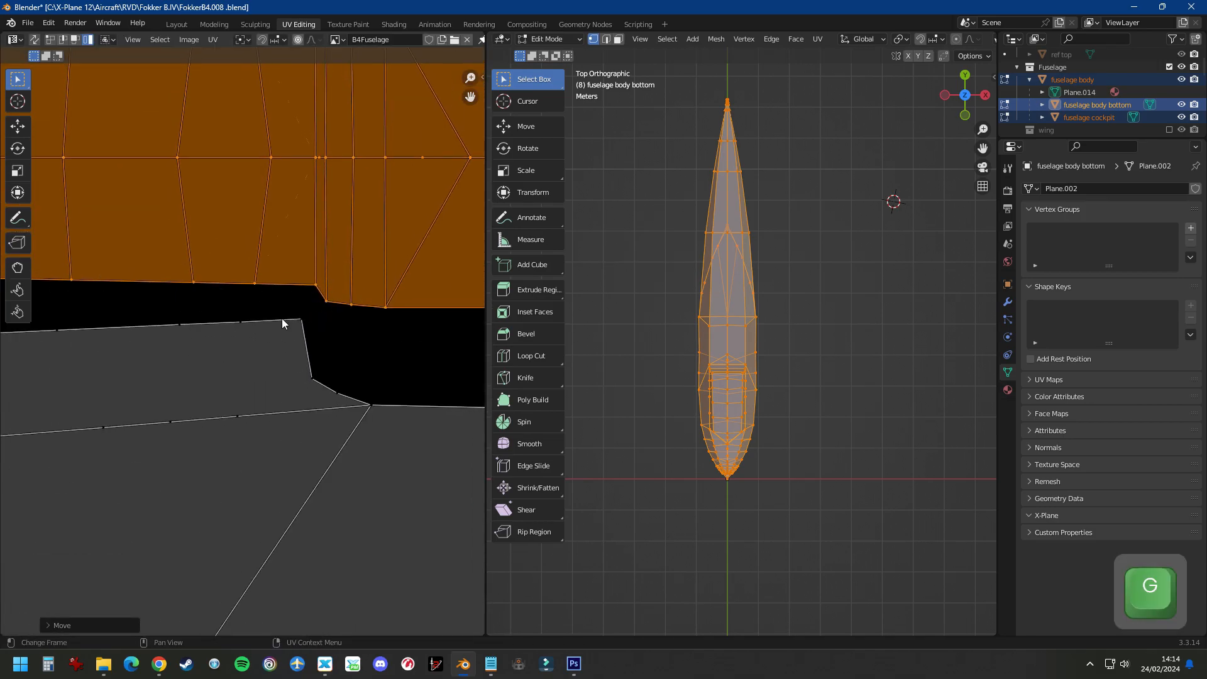
Step: Fine-tune the top-view layout's position so its nose and cockpit line up with the lower side layout
{"action": "scroll", "coordinate": [307, 313], "scroll_direction": "down", "scroll_amount": 5}
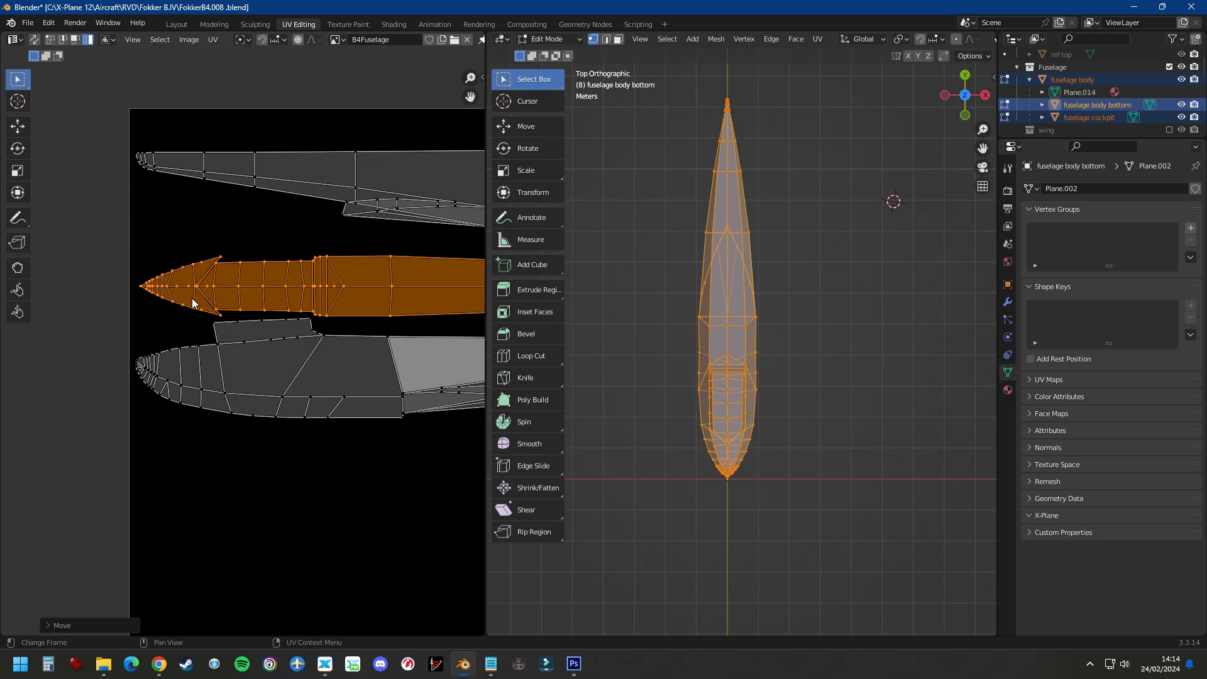
{"action": "scroll", "coordinate": [193, 298], "scroll_direction": "up", "scroll_amount": 2}
{"action": "scroll", "coordinate": [366, 274], "scroll_direction": "down", "scroll_amount": 1}
{"action": "key", "text": "g"}
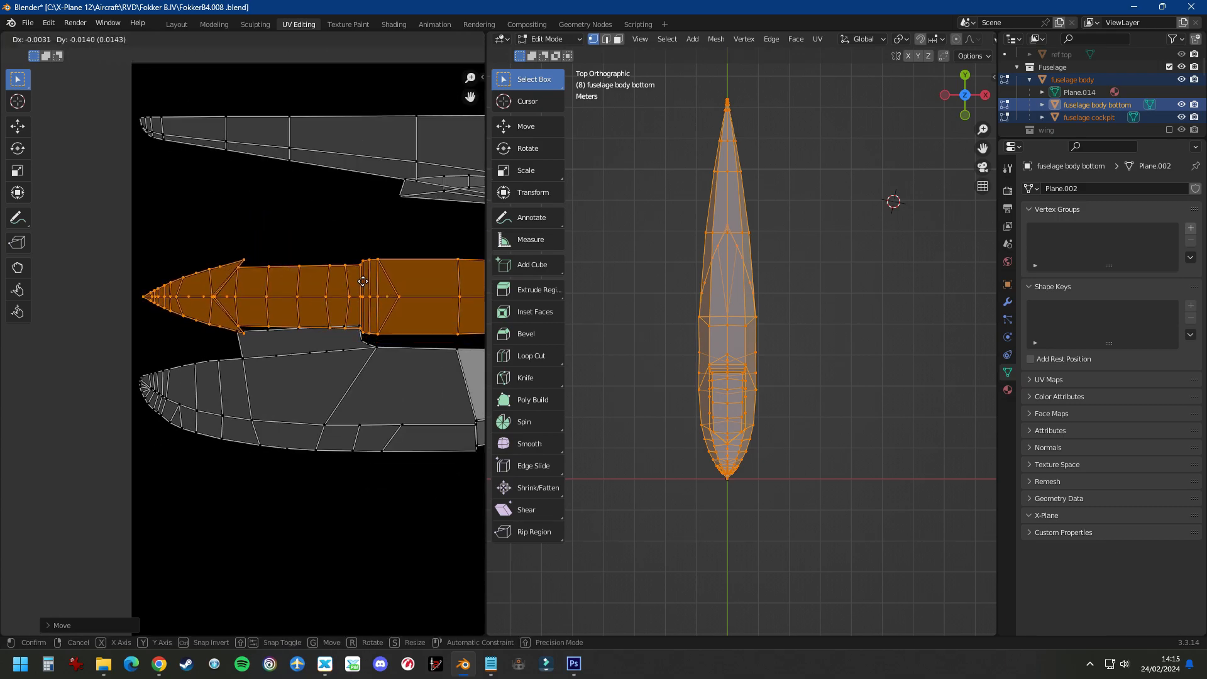
{"action": "left_click", "coordinate": [364, 275]}
{"action": "scroll", "coordinate": [364, 275], "scroll_direction": "down", "scroll_amount": 6}
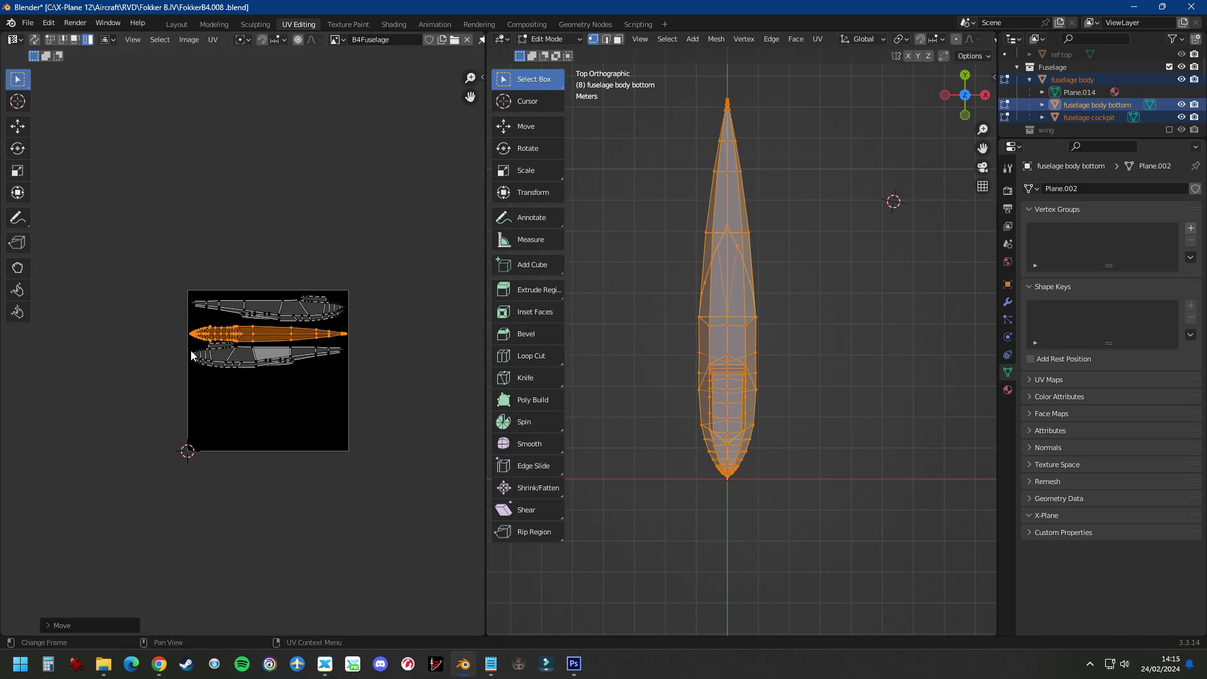
Step: Try a small free rotation of the top-view layout and undo it
{"action": "scroll", "coordinate": [334, 327], "scroll_direction": "up", "scroll_amount": 4}
{"action": "key", "text": "r"}
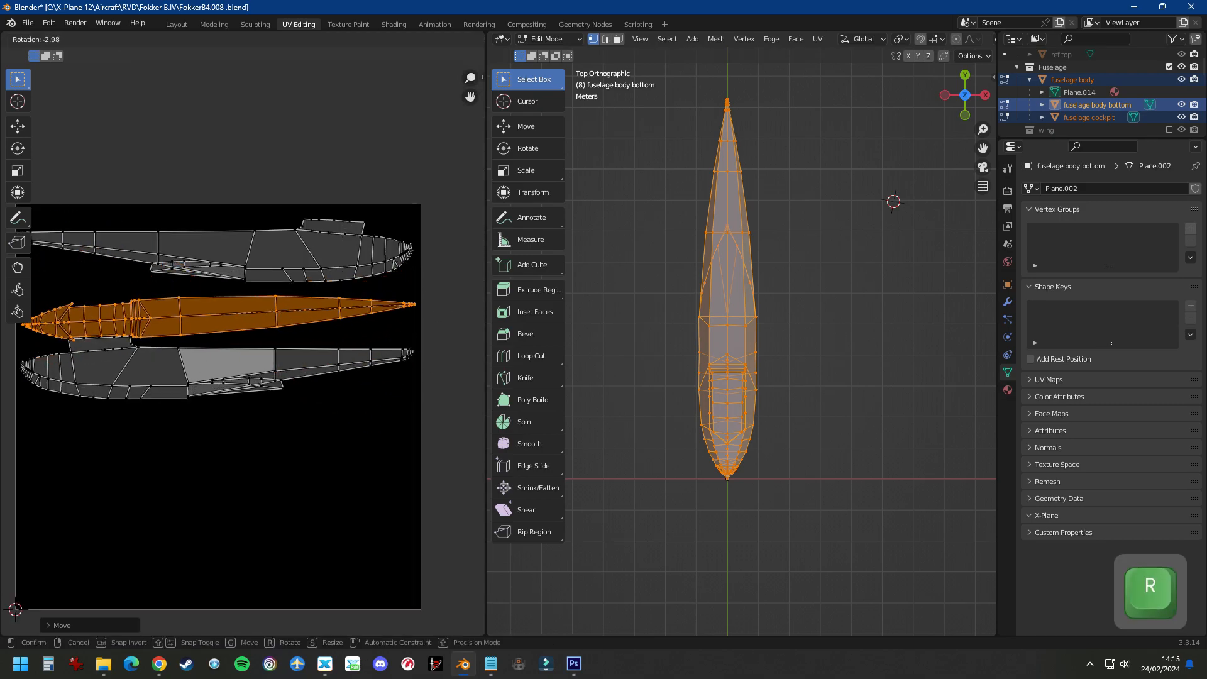
{"action": "left_click", "coordinate": [459, 367]}
{"action": "key", "text": "ctrl+z"}
Step: Box-select the upper side layout and rotate it by 180° so its nose matches the other layouts' direction
{"action": "scroll", "coordinate": [306, 341], "scroll_direction": "down", "scroll_amount": 3}
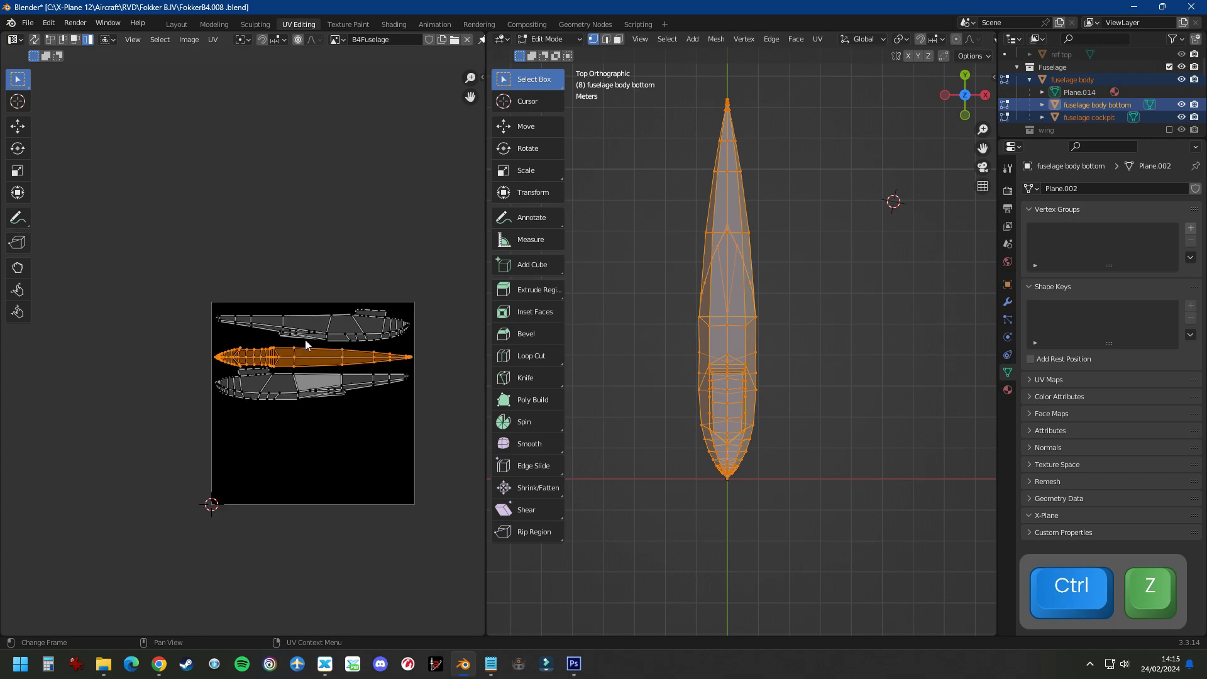
{"action": "scroll", "coordinate": [92, 225], "scroll_direction": "up", "scroll_amount": 5}
{"action": "scroll", "coordinate": [73, 206], "scroll_direction": "down", "scroll_amount": 4}
{"action": "left_click_drag", "start_coordinate": [60, 199], "coordinate": [360, 280]}
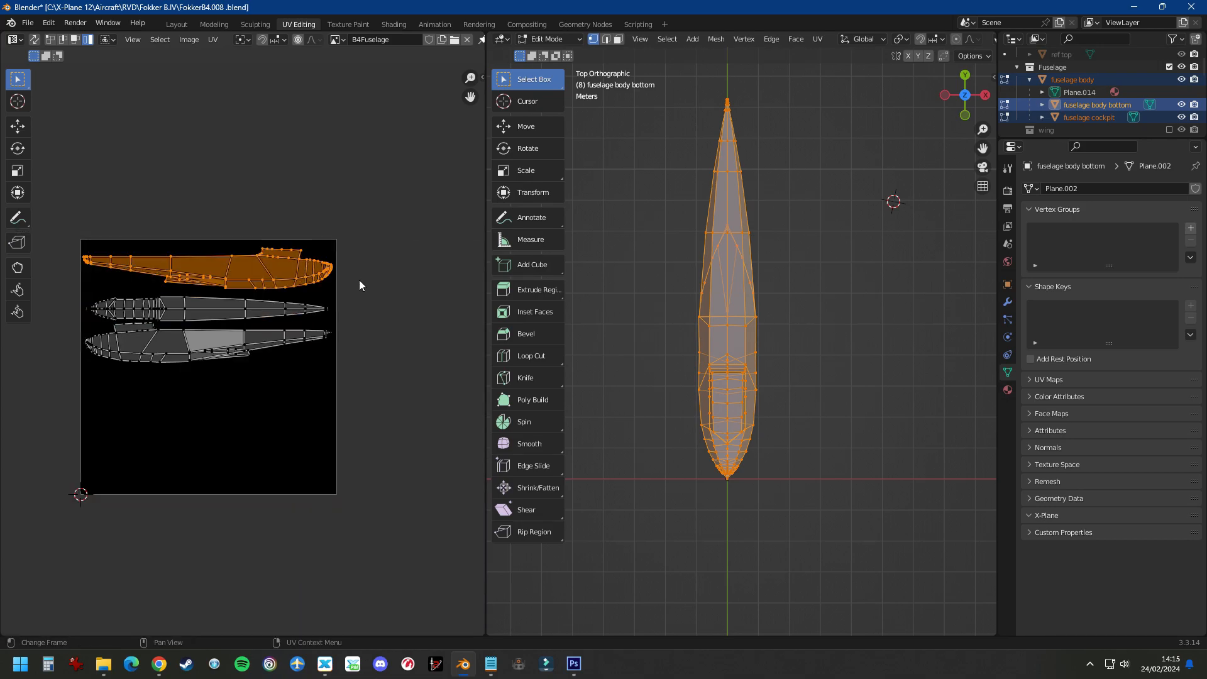
{"action": "key", "text": "r"}
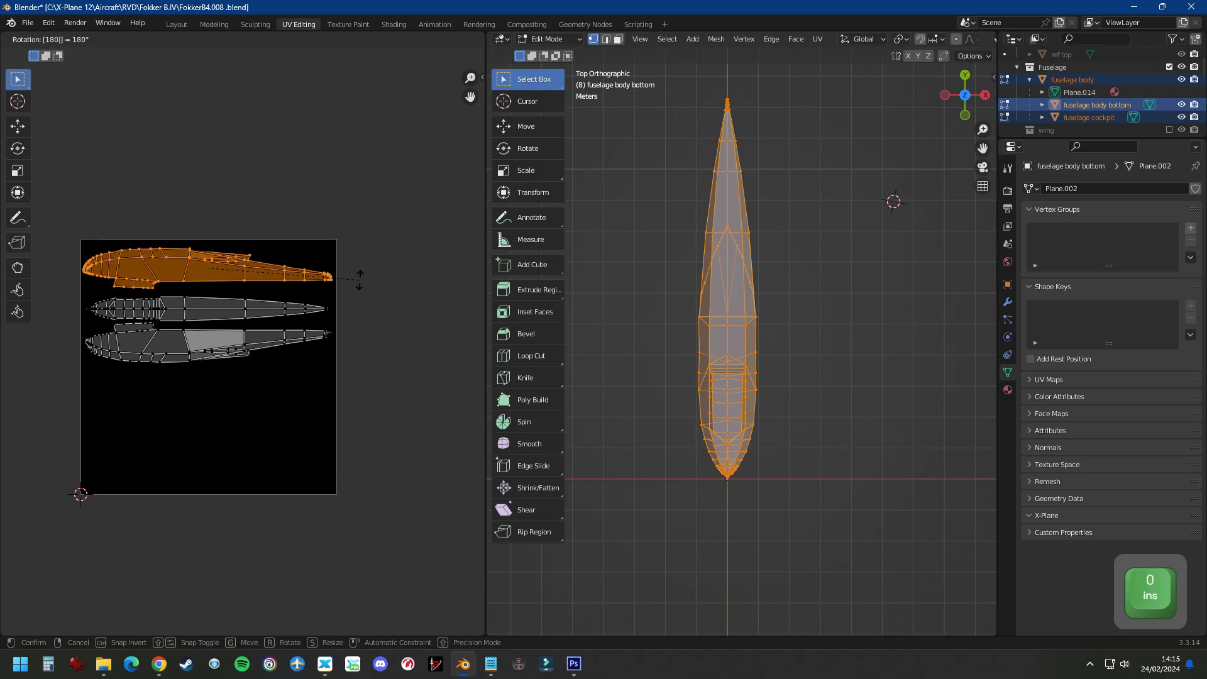
{"action": "key", "text": "Return"}
Step: Move the rotated upper side layout slightly down so it lines up above the top-view layout
{"action": "scroll", "coordinate": [173, 244], "scroll_direction": "up", "scroll_amount": 2}
{"action": "scroll", "coordinate": [138, 221], "scroll_direction": "down", "scroll_amount": 1}
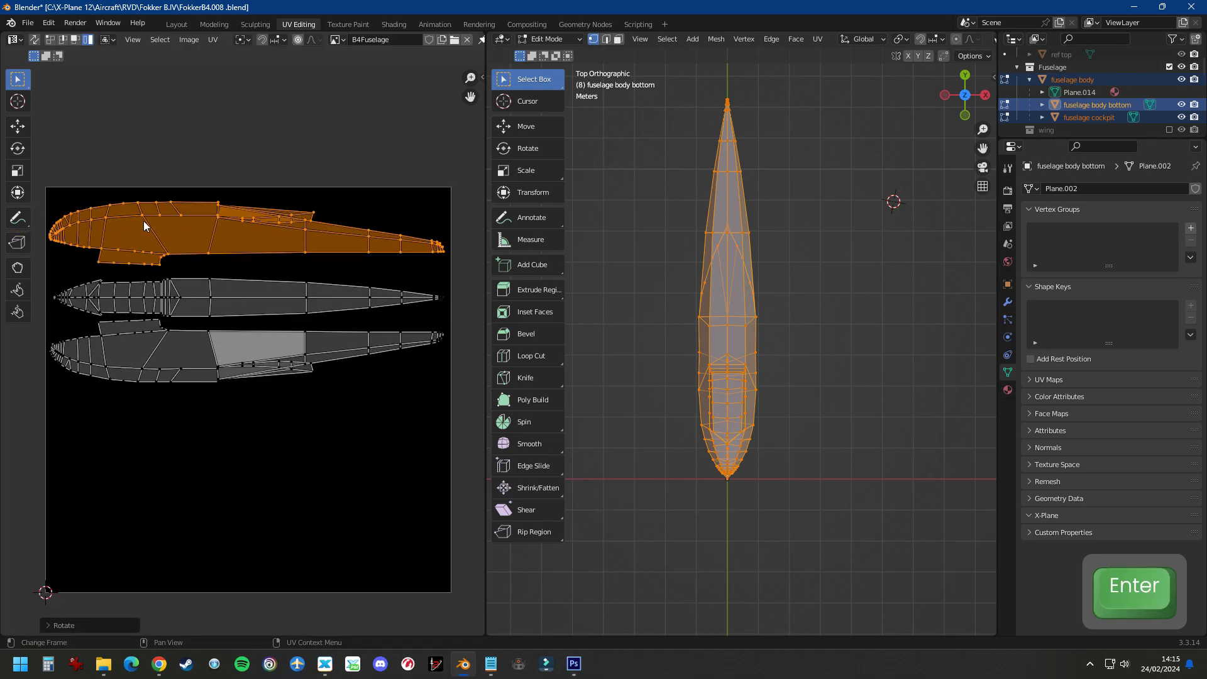
{"action": "scroll", "coordinate": [148, 239], "scroll_direction": "up", "scroll_amount": 3}
{"action": "key", "text": "g"}
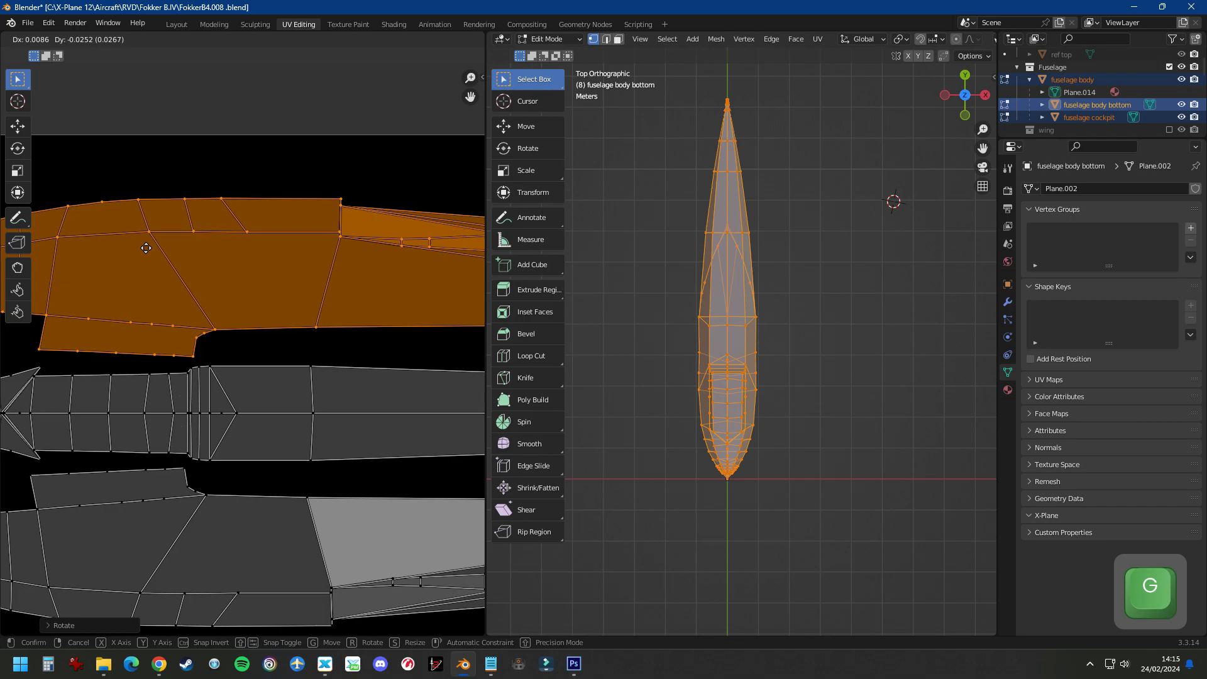
{"action": "key", "text": "Return"}
{"action": "scroll", "coordinate": [262, 304], "scroll_direction": "down", "scroll_amount": 5}
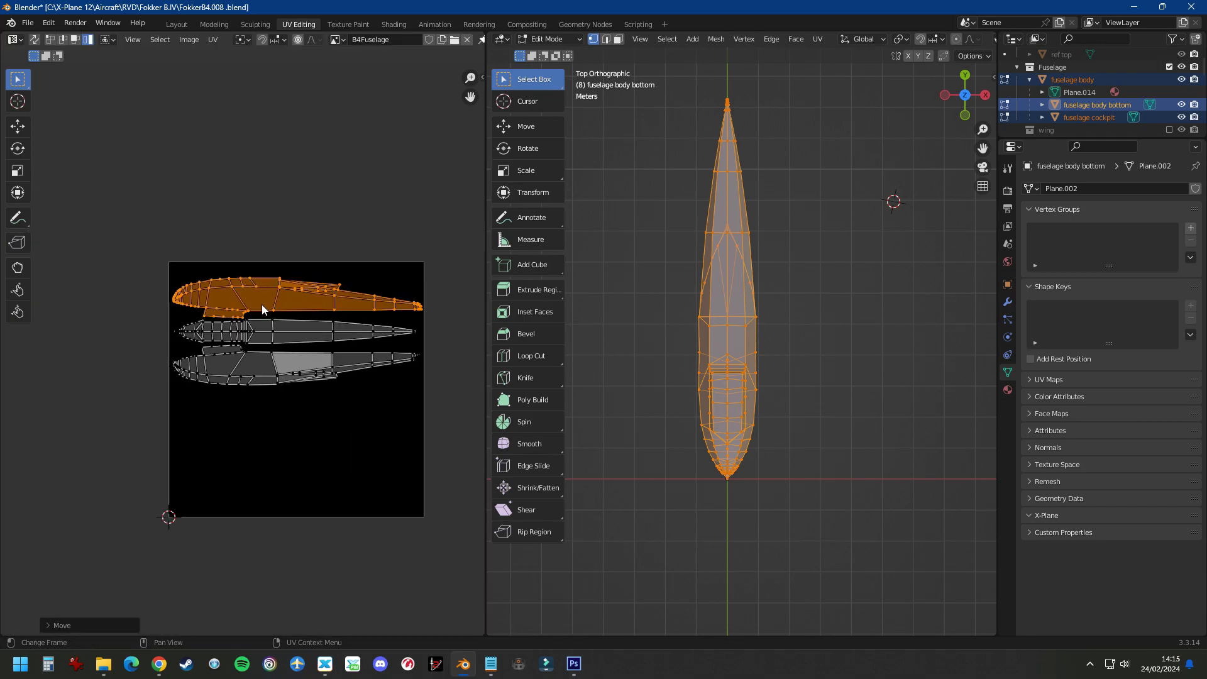
Step: Box-select all three fuselage layouts and move them up about 0.041 along Y towards the texture's upper edge
{"action": "left_click_drag", "start_coordinate": [189, 247], "coordinate": [368, 381]}
{"action": "scroll", "coordinate": [299, 331], "scroll_direction": "up", "scroll_amount": 4}
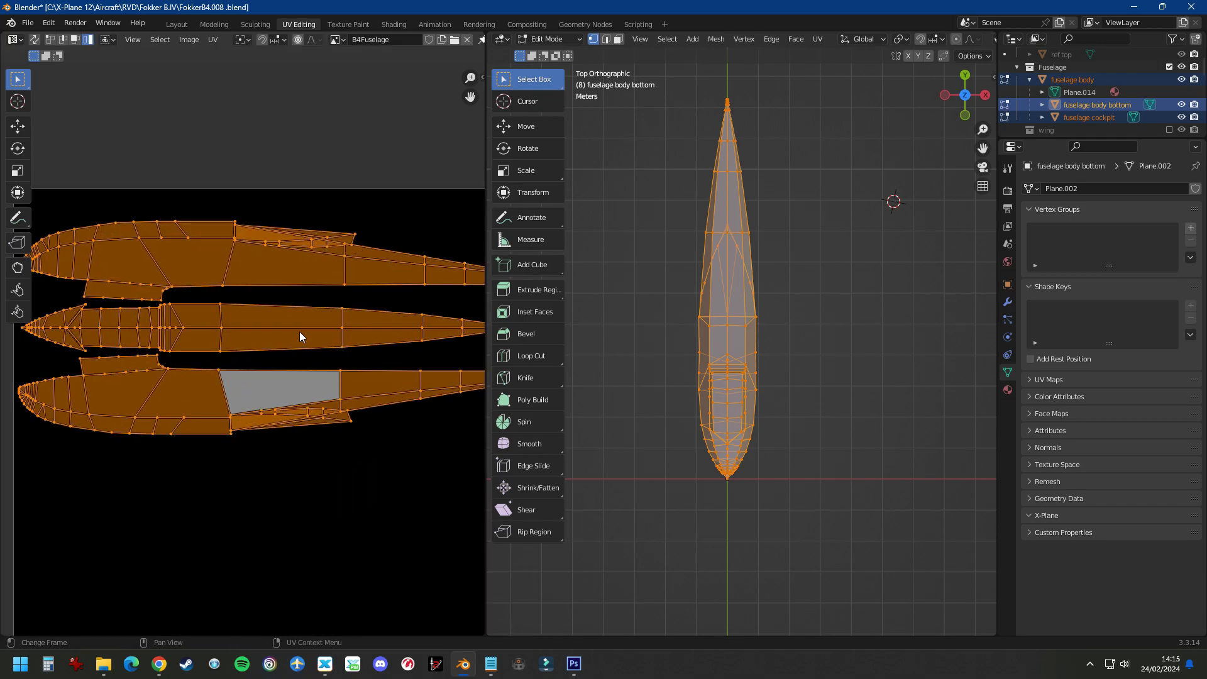
{"action": "scroll", "coordinate": [285, 335], "scroll_direction": "down", "scroll_amount": 2}
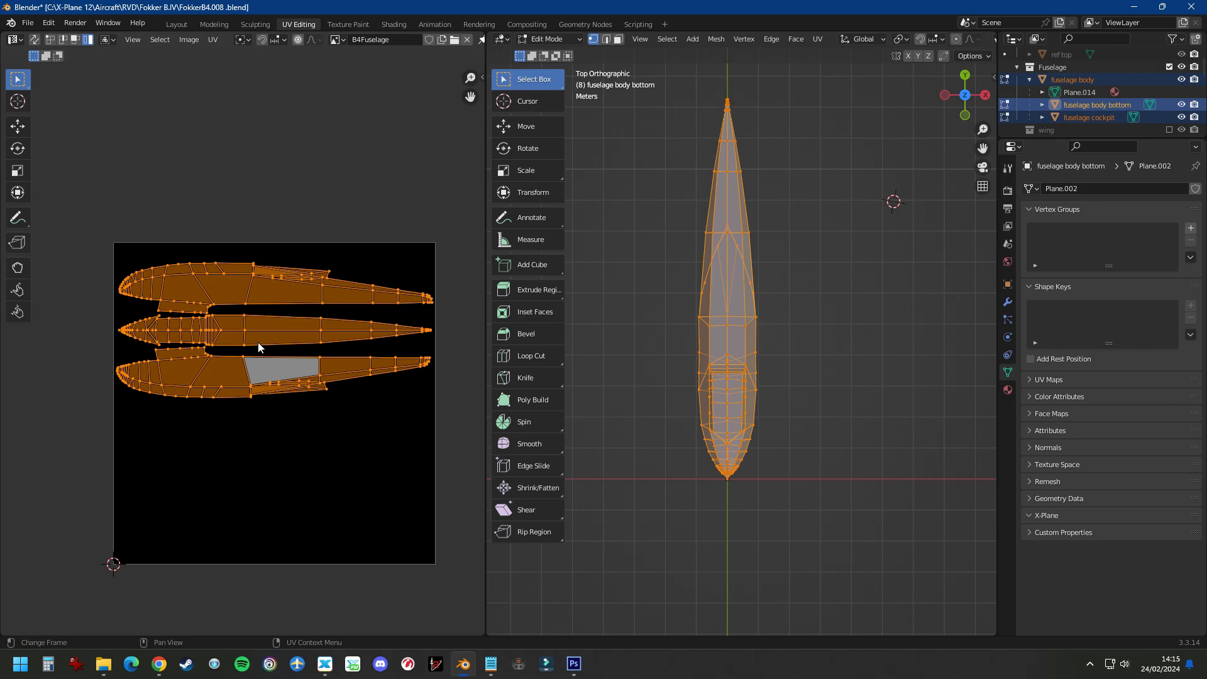
{"action": "key", "text": "g"}
{"action": "key", "text": "y"}
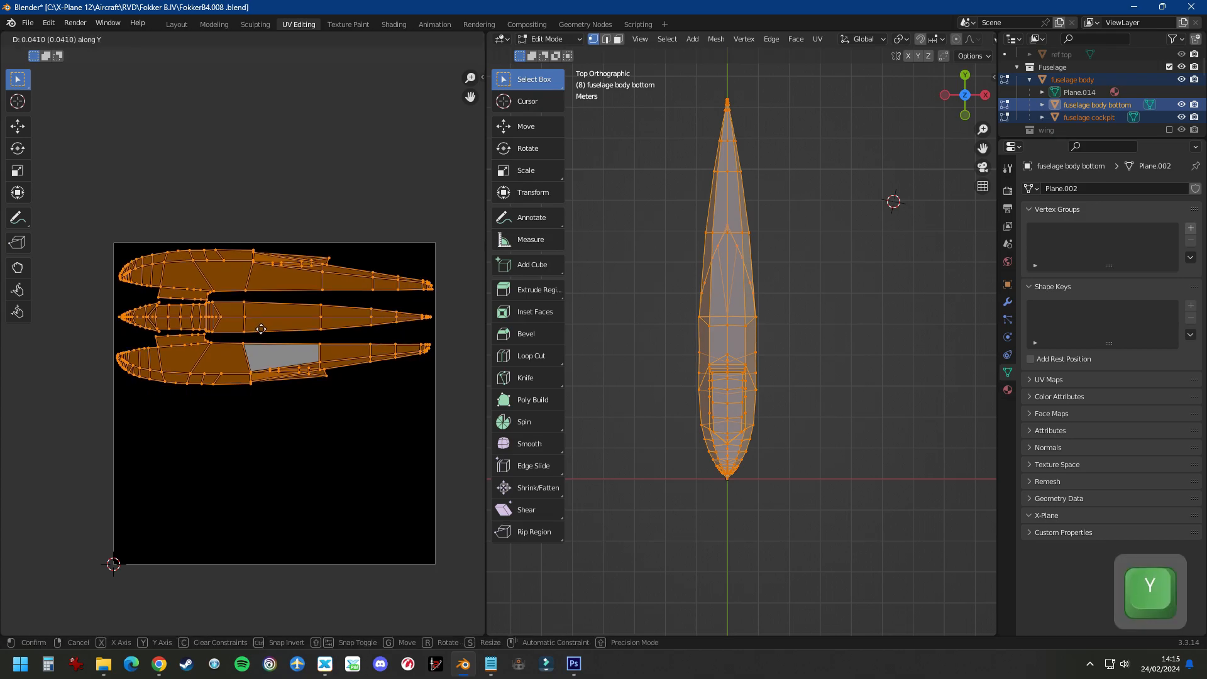
{"action": "left_click", "coordinate": [255, 329]}
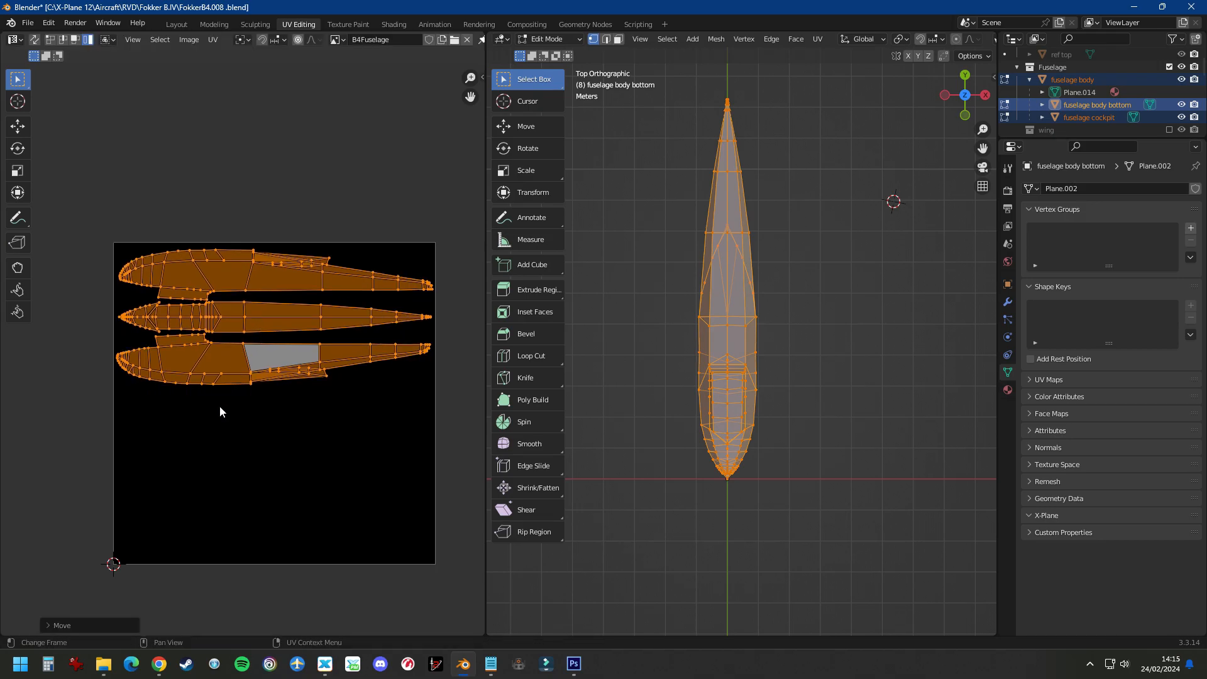
Step: Undo the recent layout moves and the 180° rotation of the upper side layout
{"action": "key", "text": "ctrl+z"}
{"action": "key", "text": "ctrl+z"}
{"action": "key", "text": "ctrl+z"}
{"action": "key", "text": "ctrl+z"}
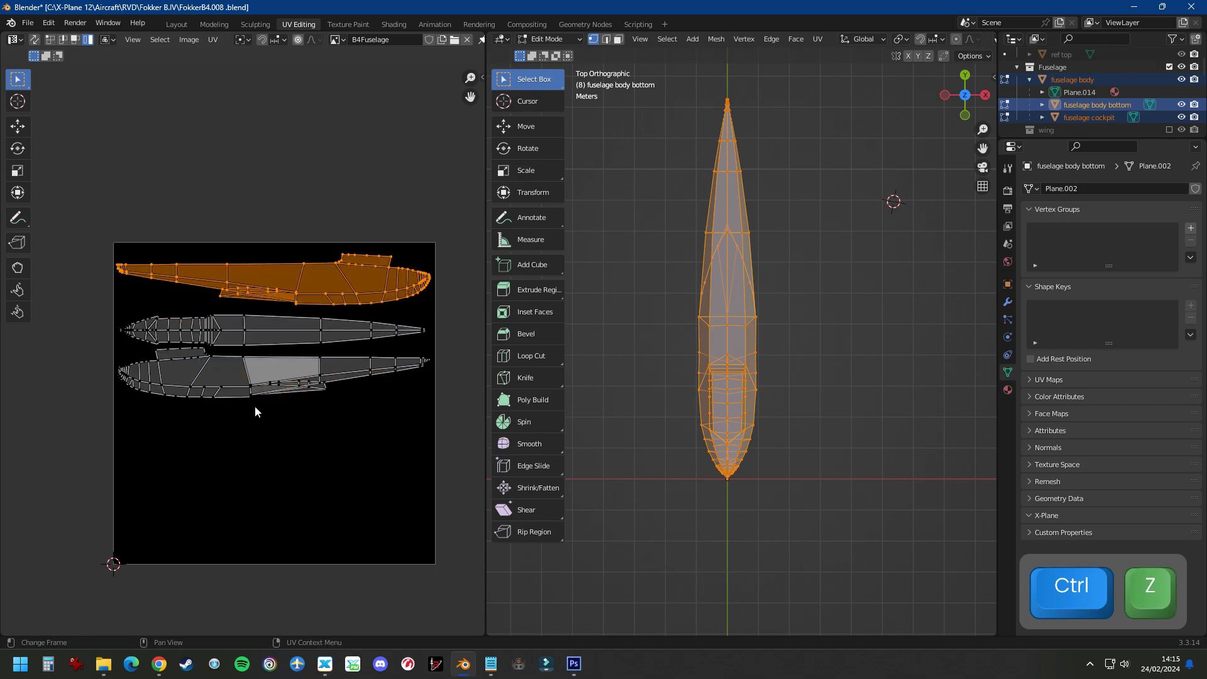
Step: Select the first underside faces of the fuselage in the 3D view, viewing the model from below
{"action": "middle_click_drag", "start_coordinate": [696, 549], "coordinate": [764, 442]}
{"action": "scroll", "coordinate": [764, 442], "scroll_direction": "up", "scroll_amount": 4}
{"action": "left_click", "coordinate": [771, 274]}
{"action": "middle_click_drag", "start_coordinate": [770, 275], "coordinate": [765, 625]}
{"action": "scroll", "coordinate": [736, 528], "scroll_direction": "up", "scroll_amount": 3}
{"action": "left_click_drag", "start_coordinate": [581, 502], "coordinate": [631, 554]}
{"action": "left_click_drag", "start_coordinate": [630, 506], "coordinate": [717, 582], "text": "shift"}
{"action": "middle_click_drag", "start_coordinate": [722, 585], "coordinate": [911, 115]}
Step: Turn on X-ray and add further underside faces on both sides of the fuselage to the selection
{"action": "scroll", "coordinate": [911, 43], "scroll_direction": "down", "scroll_amount": 5}
{"action": "left_click", "coordinate": [953, 39]}
{"action": "scroll", "coordinate": [811, 251], "scroll_direction": "down", "scroll_amount": 2}
{"action": "mouse_move", "coordinate": [803, 276]}
{"action": "middle_mouse_down"}
{"action": "mouse_move", "coordinate": [797, 256]}
{"action": "mouse_move", "coordinate": [795, 281]}
{"action": "middle_mouse_up"}
{"action": "left_click_drag", "start_coordinate": [752, 153], "coordinate": [839, 341], "text": "shift"}
{"action": "left_click_drag", "start_coordinate": [630, 149], "coordinate": [726, 388], "text": "shift"}
{"action": "key", "text": "KP_1"}
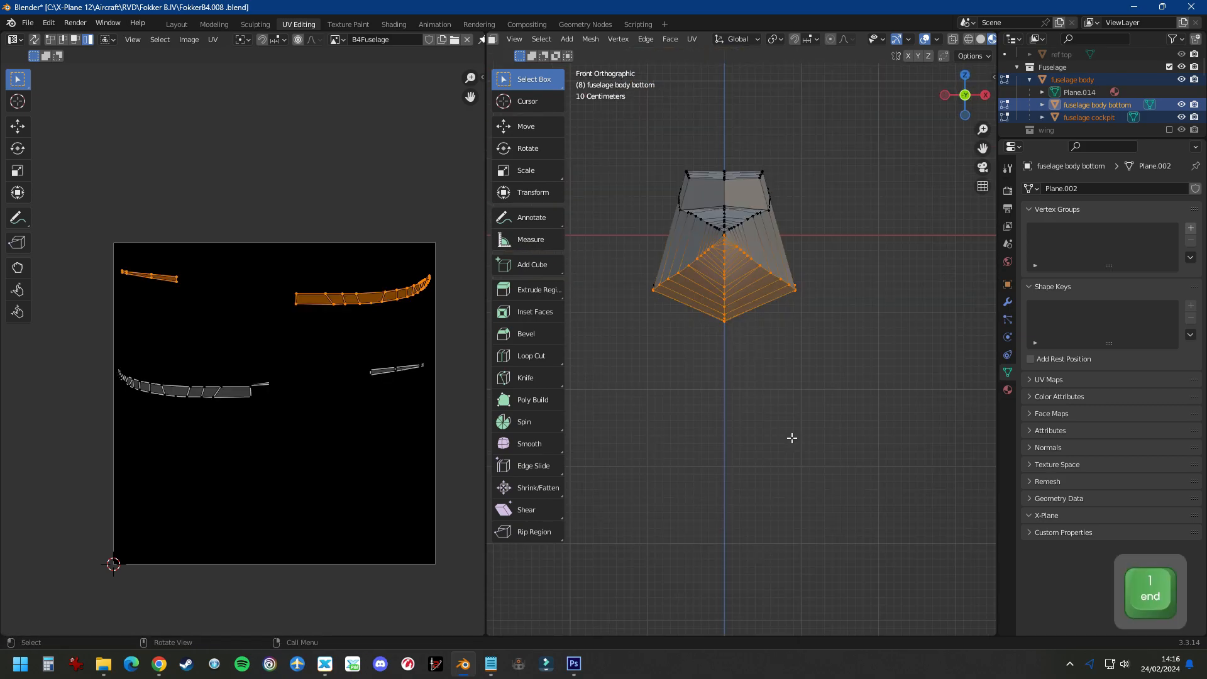
Step: Add the remaining underside faces to the selection, including the belly fairing and the tail end
{"action": "key", "text": "KP_3"}
{"action": "scroll", "coordinate": [695, 320], "scroll_direction": "up", "scroll_amount": 3}
{"action": "middle_click_drag", "start_coordinate": [695, 320], "coordinate": [653, 308]}
{"action": "scroll", "coordinate": [692, 327], "scroll_direction": "up", "scroll_amount": 3}
{"action": "left_click", "coordinate": [707, 352], "text": "shift"}
{"action": "middle_click_drag", "start_coordinate": [647, 372], "coordinate": [427, 409], "text": "shift"}
{"action": "scroll", "coordinate": [807, 349], "scroll_direction": "down", "scroll_amount": 7}
{"action": "left_click", "coordinate": [806, 339], "text": "shift"}
{"action": "left_click", "coordinate": [733, 337], "text": "shift"}
{"action": "left_click", "coordinate": [680, 338], "text": "shift"}
{"action": "middle_click_drag", "start_coordinate": [680, 342], "coordinate": [730, 496]}
{"action": "left_click", "coordinate": [660, 340], "text": "shift"}
{"action": "left_click", "coordinate": [781, 339], "text": "shift"}
{"action": "scroll", "coordinate": [768, 409], "scroll_direction": "down", "scroll_amount": 4}
{"action": "scroll", "coordinate": [798, 336], "scroll_direction": "up", "scroll_amount": 7}
{"action": "left_click", "coordinate": [827, 464], "text": "shift"}
{"action": "middle_click_drag", "start_coordinate": [852, 304], "coordinate": [863, 417]}
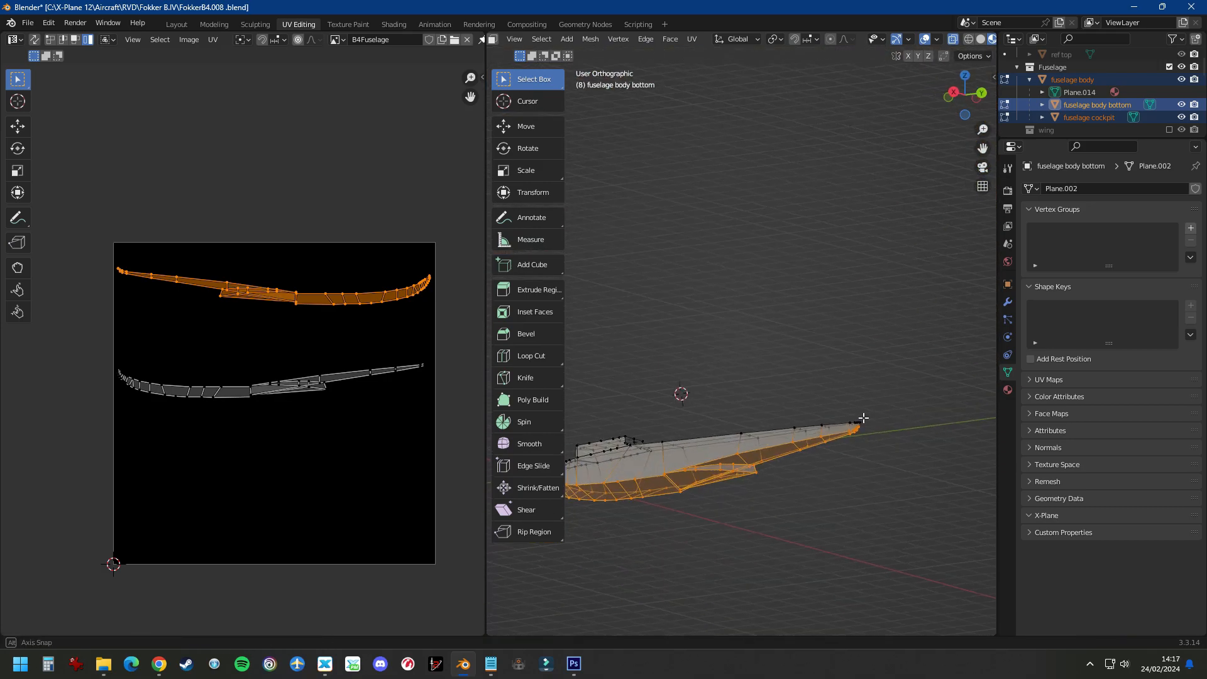
Step: Project the selected underside faces from the bottom orthographic view with Project from View
{"action": "key", "text": "KP_7"}
{"action": "key", "text": "ctrl+KP_7"}
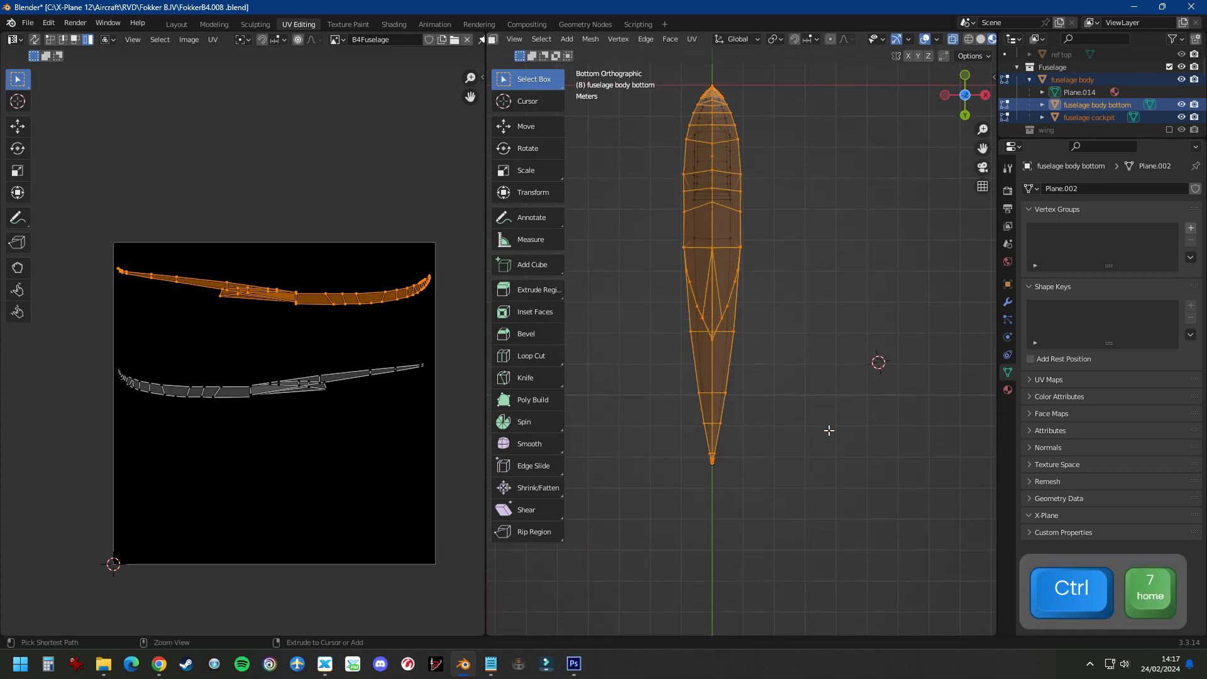
{"action": "scroll", "coordinate": [827, 429], "scroll_direction": "down", "scroll_amount": 3}
{"action": "scroll", "coordinate": [761, 339], "scroll_direction": "up", "scroll_amount": 5}
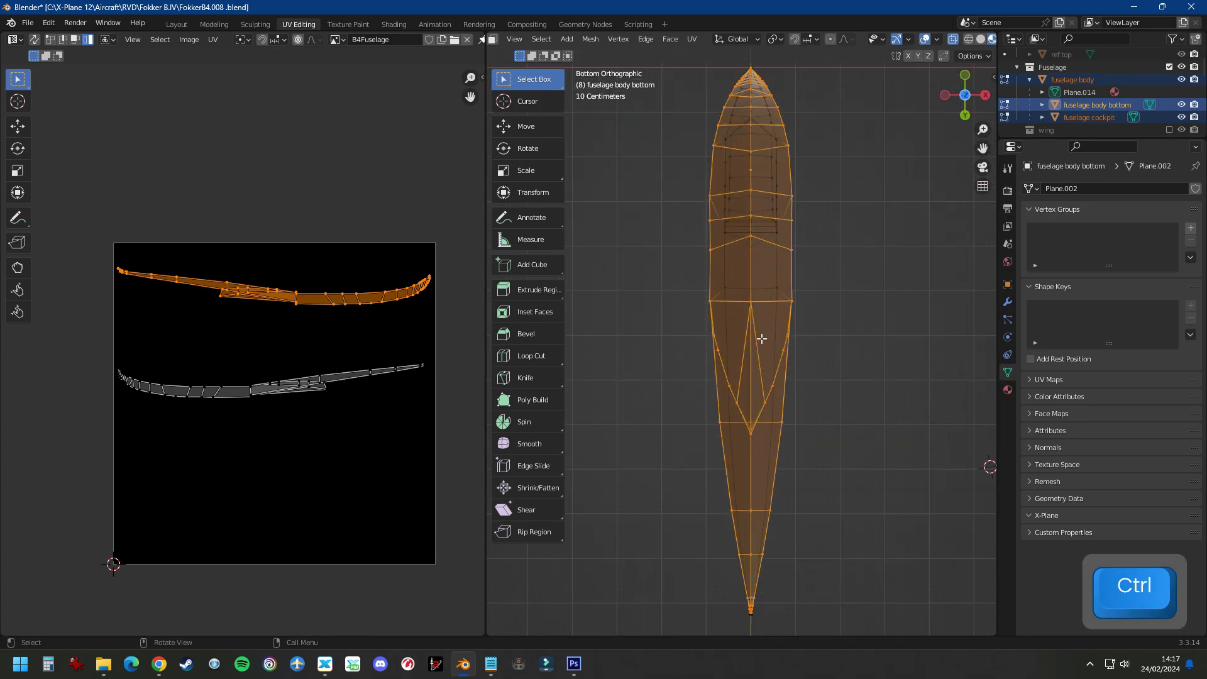
{"action": "key", "text": "u"}
{"action": "left_click", "coordinate": [760, 340]}
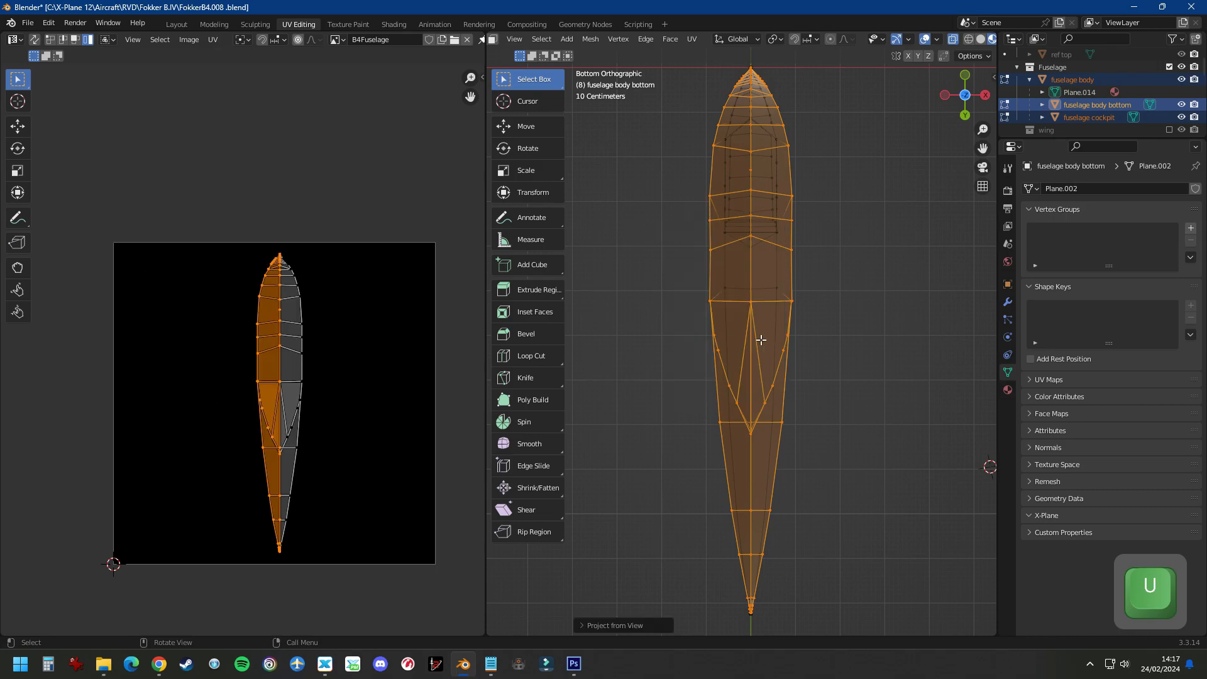
Step: Rotate the whole bottom-view layout by 270° and move it down about 0.38 along Y
{"action": "key", "text": "a"}
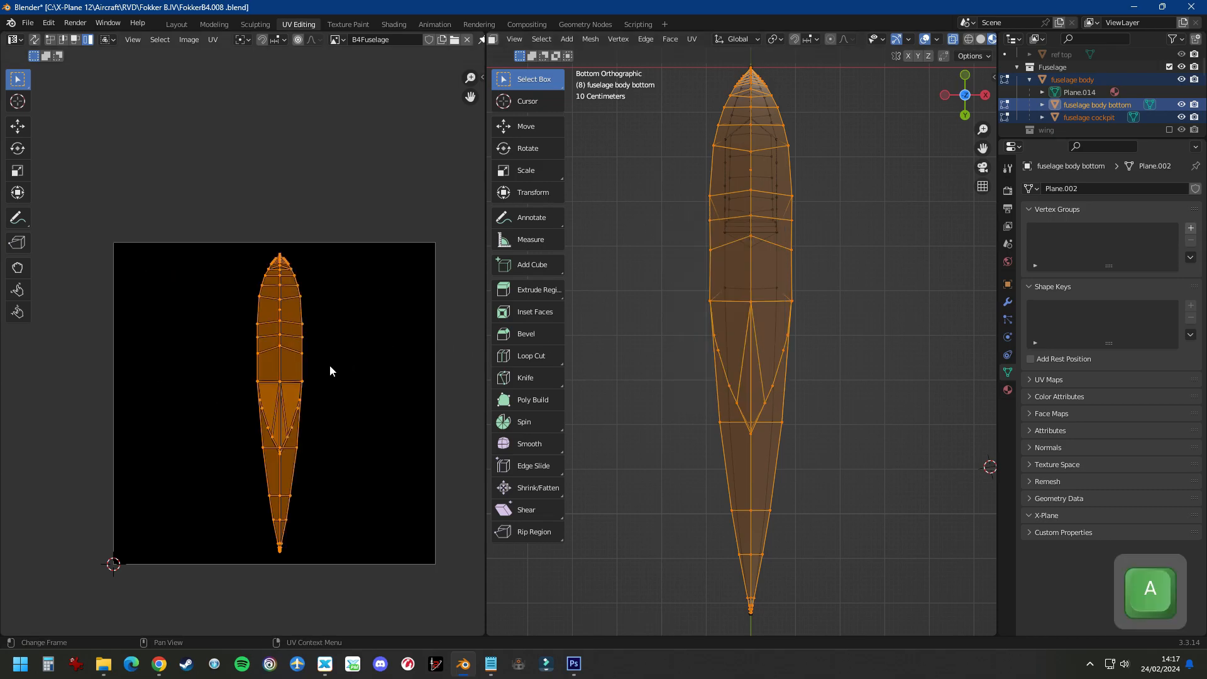
{"action": "type", "text": "r90"}
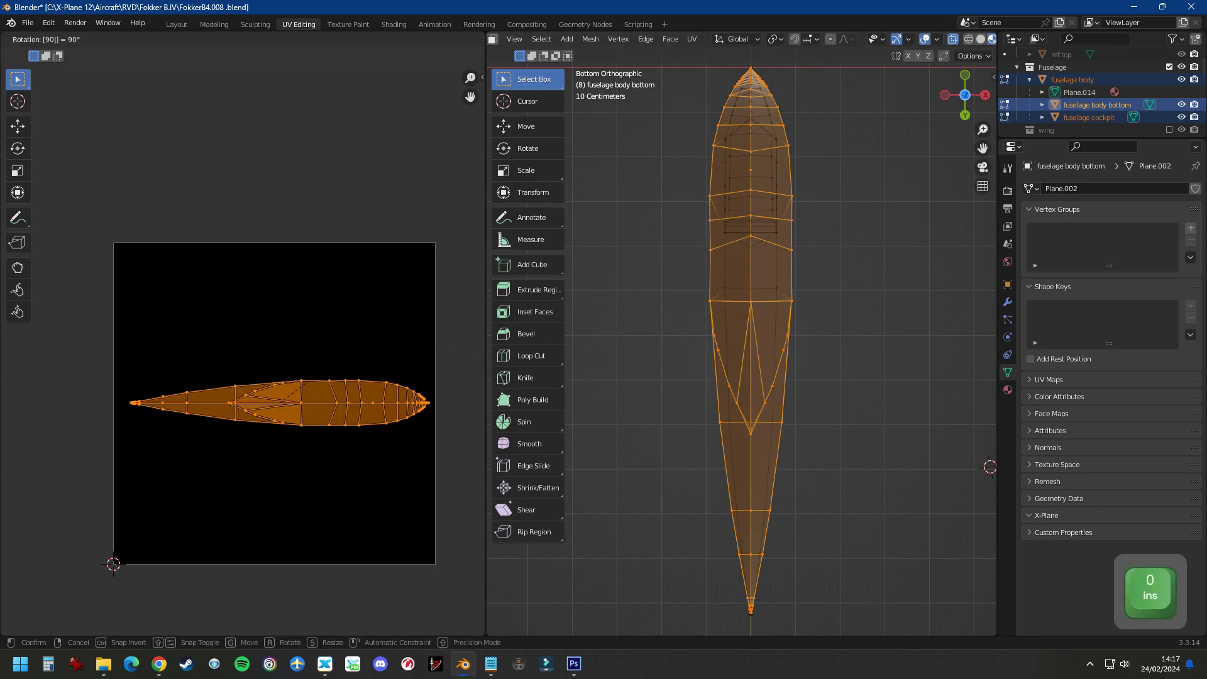
{"action": "type", "text": "270"}
{"action": "key", "text": "Return"}
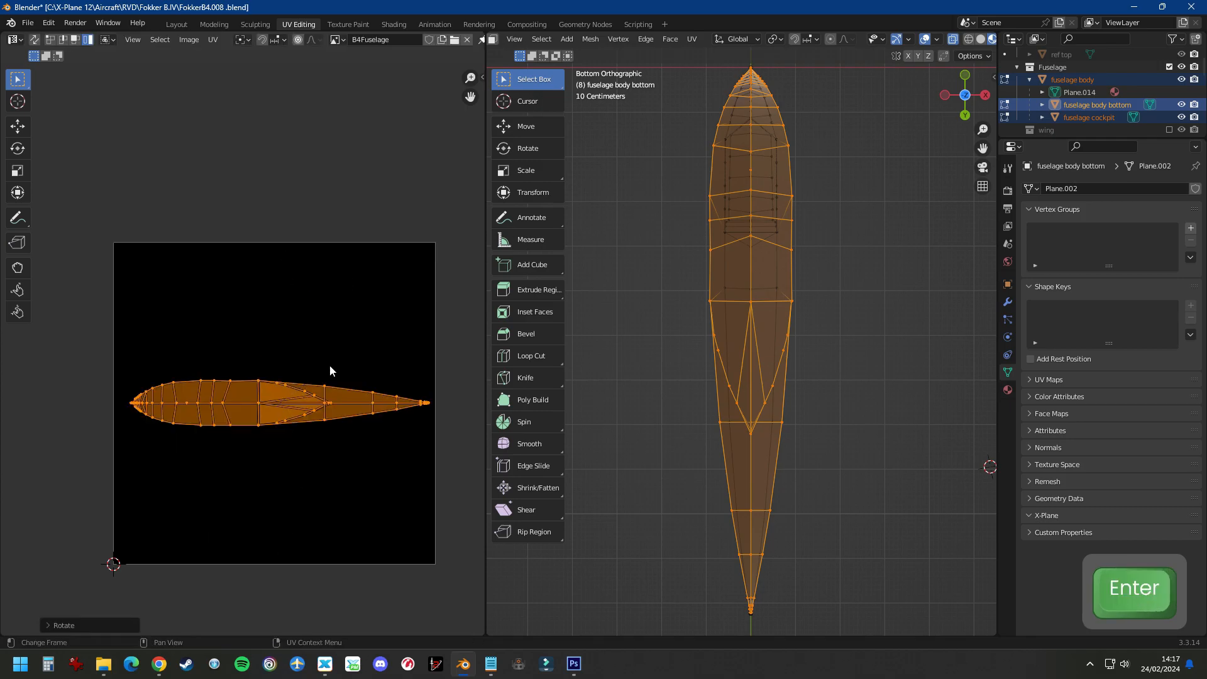
{"action": "key", "text": "g"}
{"action": "key", "text": "y"}
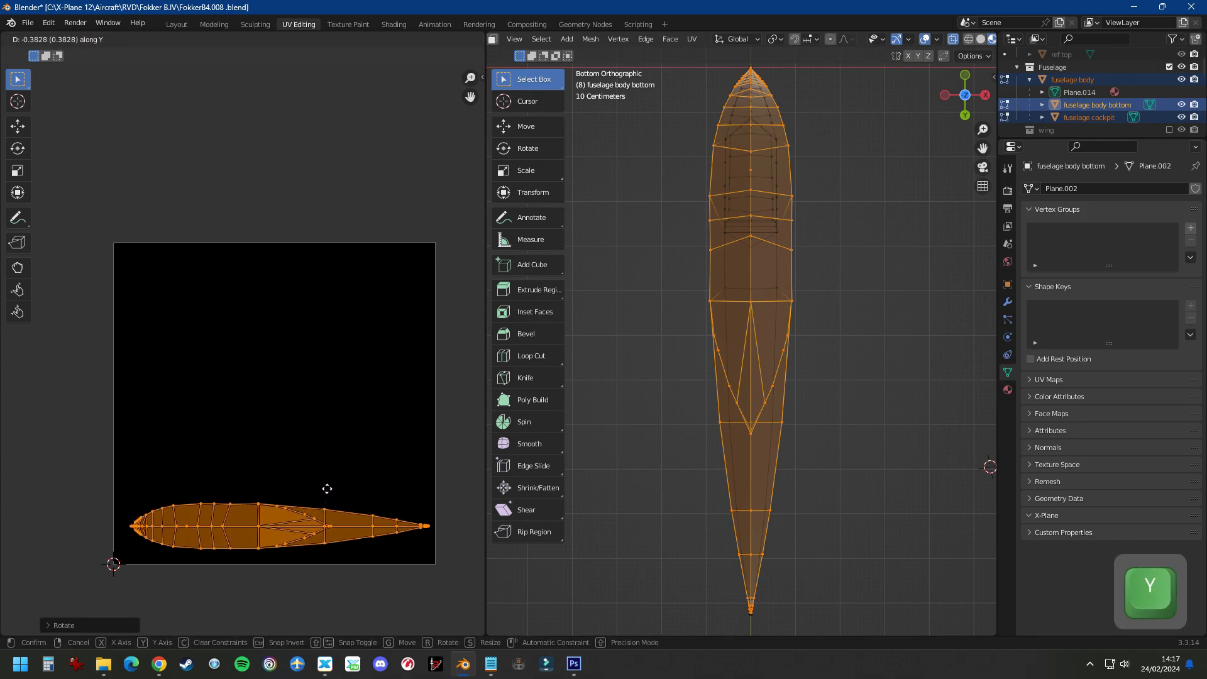
{"action": "left_click", "coordinate": [326, 488]}
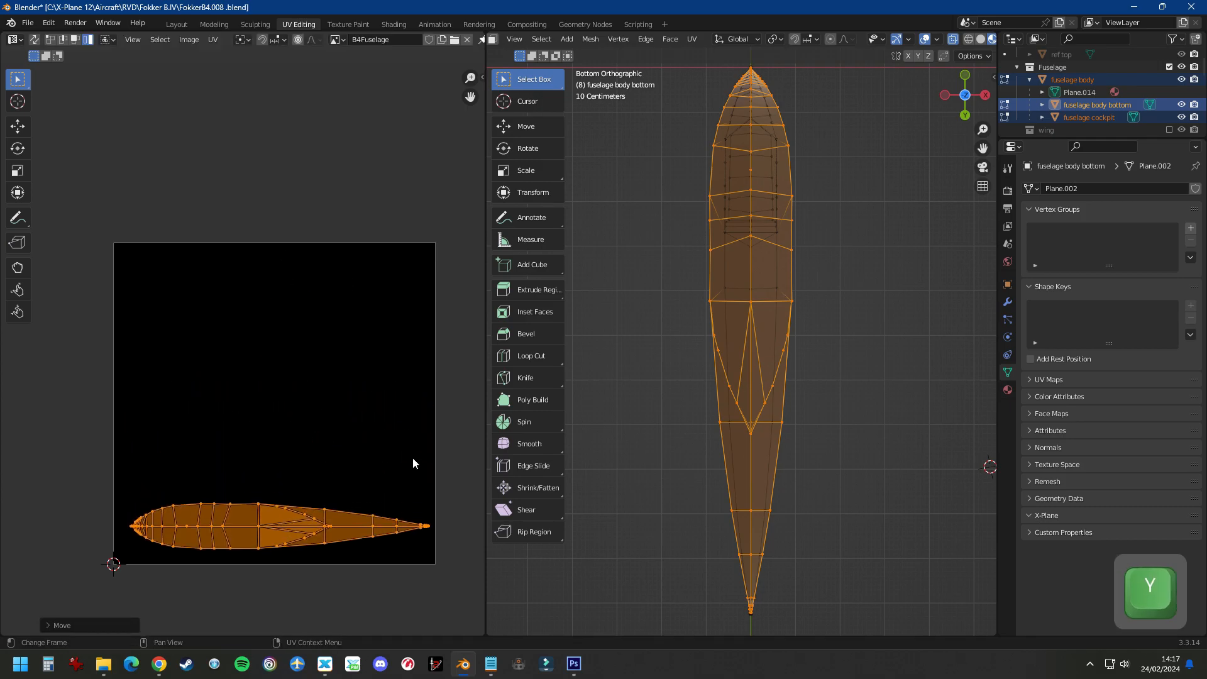
Step: Select the entire mesh to show every layout, then move the bottom-view layout up to sit beneath the lower side layout
{"action": "left_click", "coordinate": [887, 307]}
{"action": "key", "text": "Tab"}
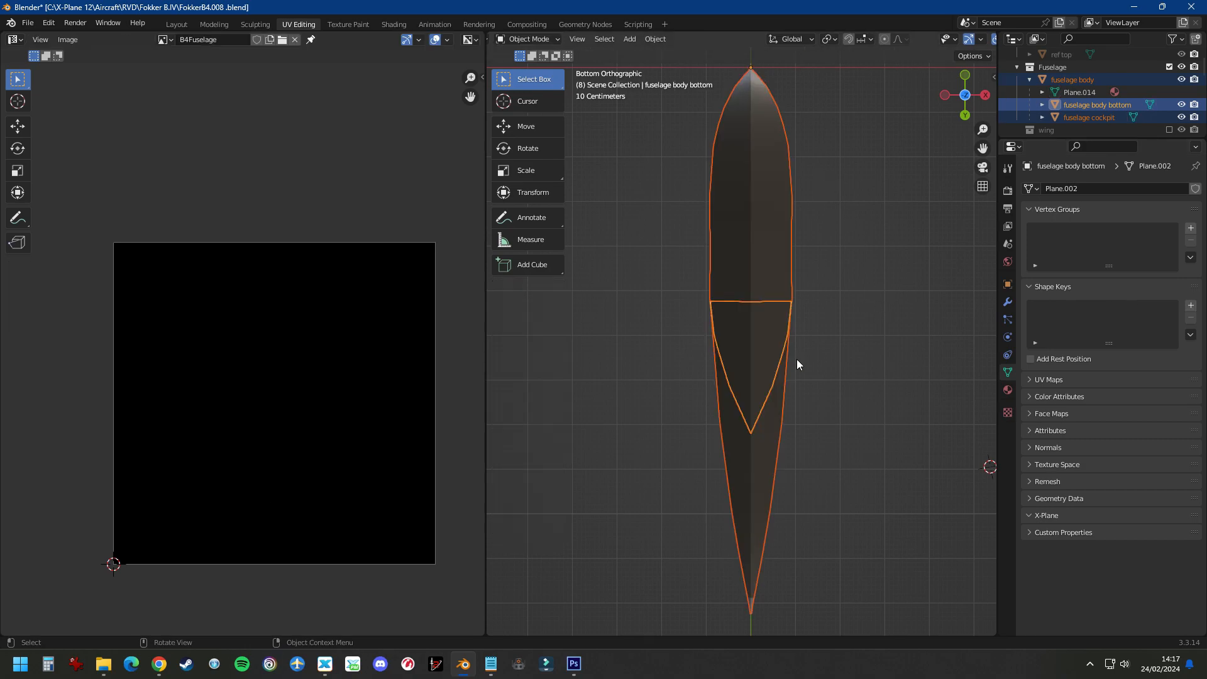
{"action": "key", "text": "Tab"}
{"action": "key", "text": "a"}
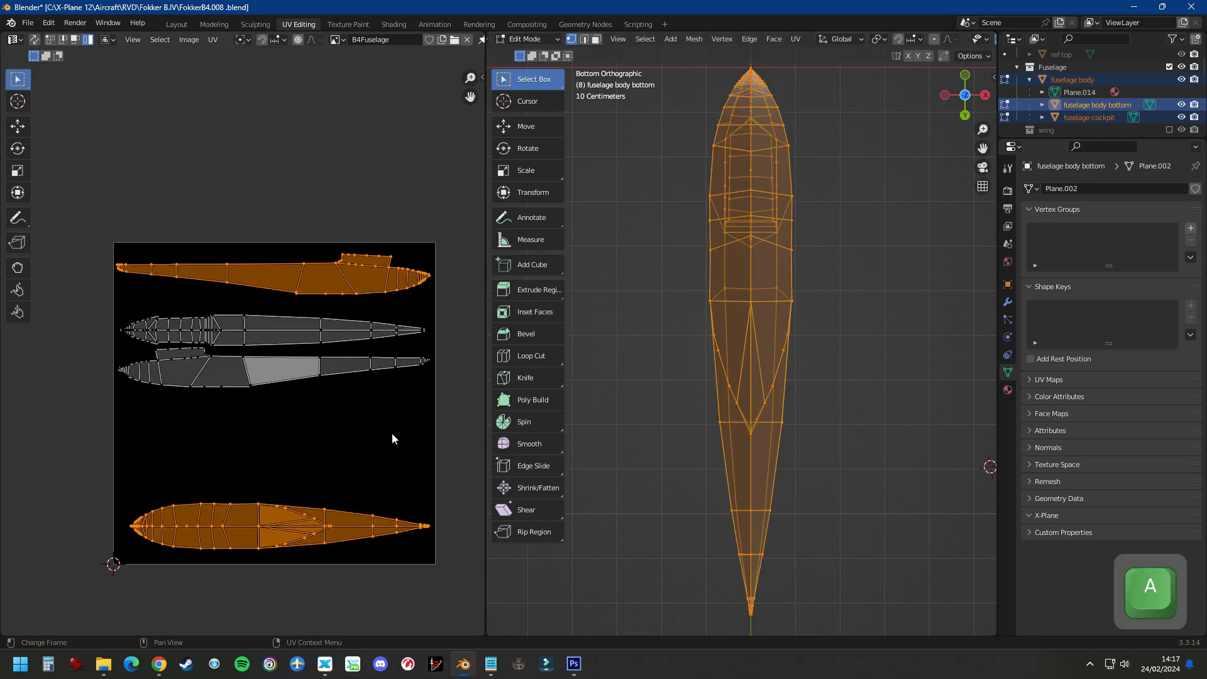
{"action": "left_click_drag", "start_coordinate": [88, 481], "coordinate": [451, 576]}
{"action": "key", "text": "g"}
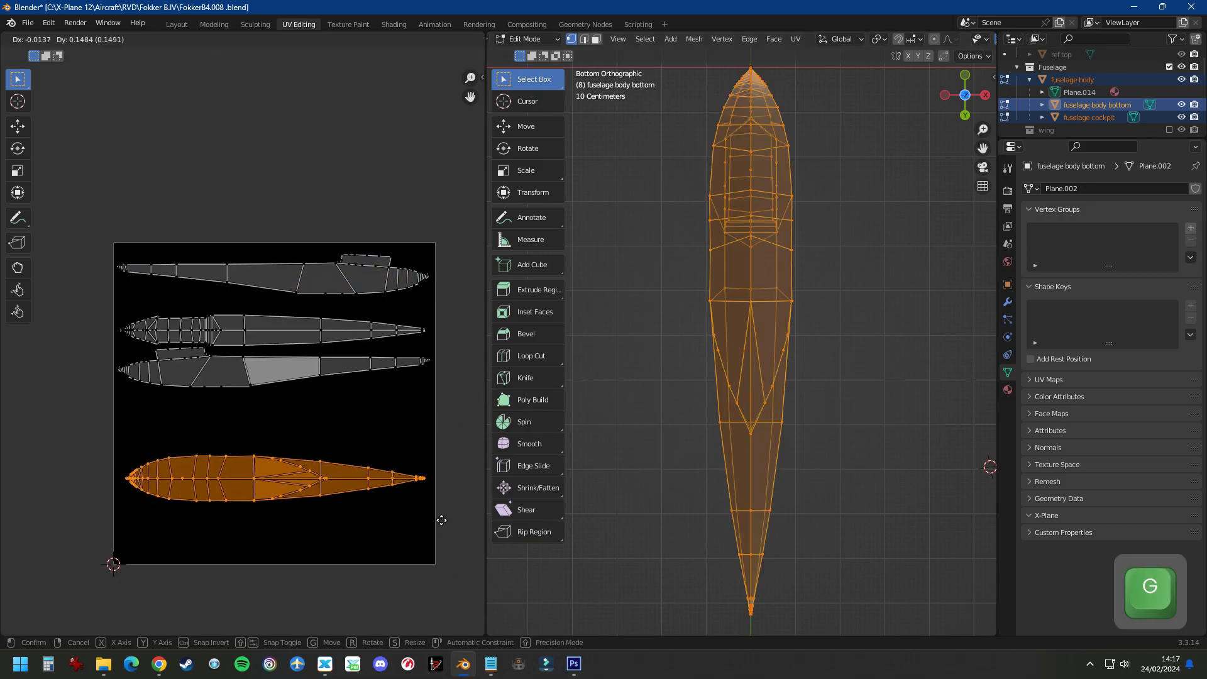
{"action": "left_click", "coordinate": [441, 476]}
Step: Scale the bottom-view layout up by about 1.04 and move it into line with the side layout above it
{"action": "key", "text": "s"}
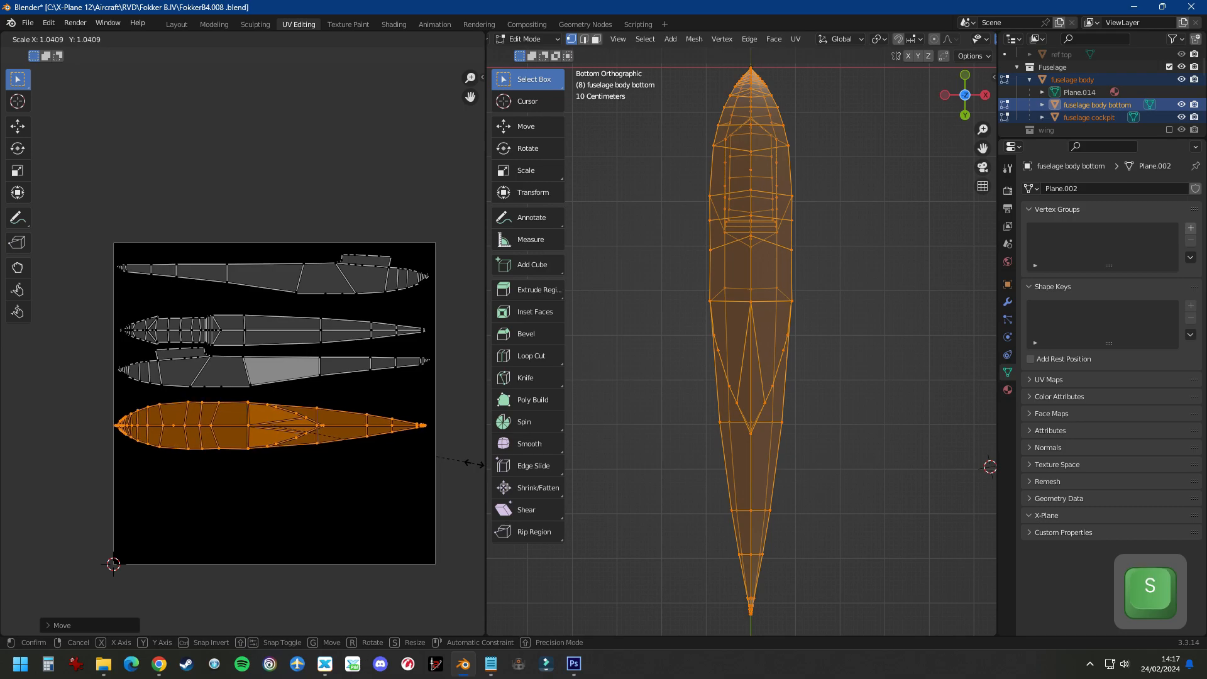
{"action": "left_click", "coordinate": [473, 464]}
{"action": "key", "text": "g"}
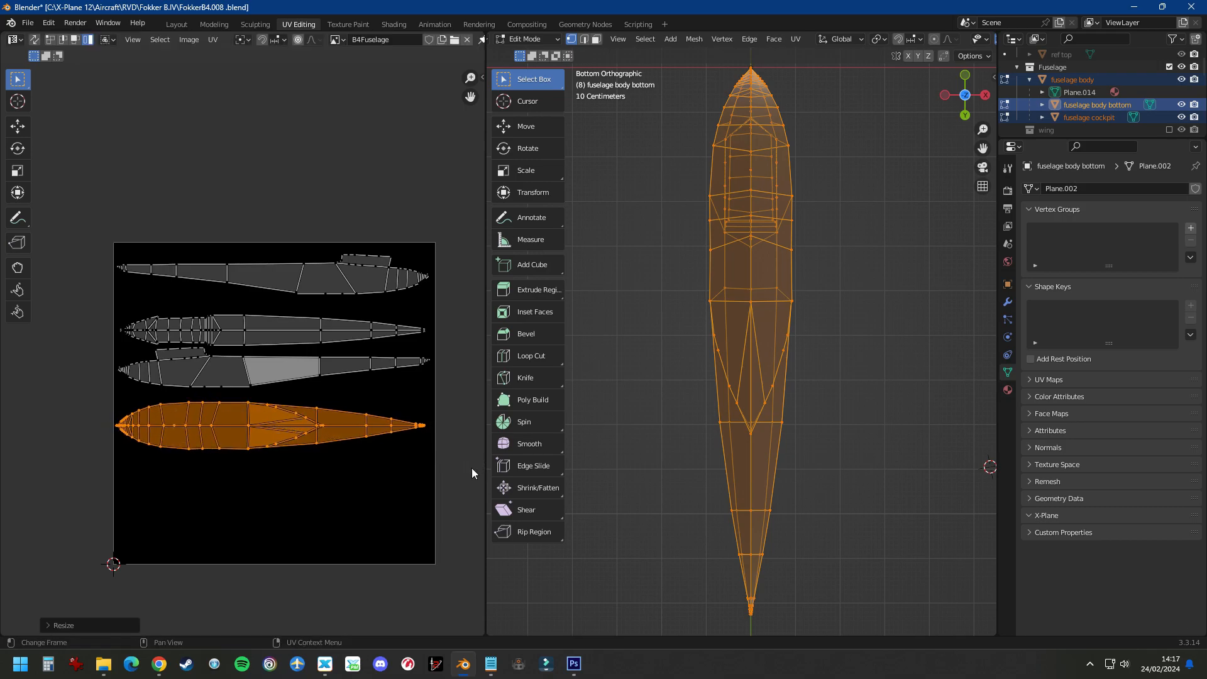
{"action": "left_click", "coordinate": [473, 466]}
{"action": "key", "text": "Tab"}
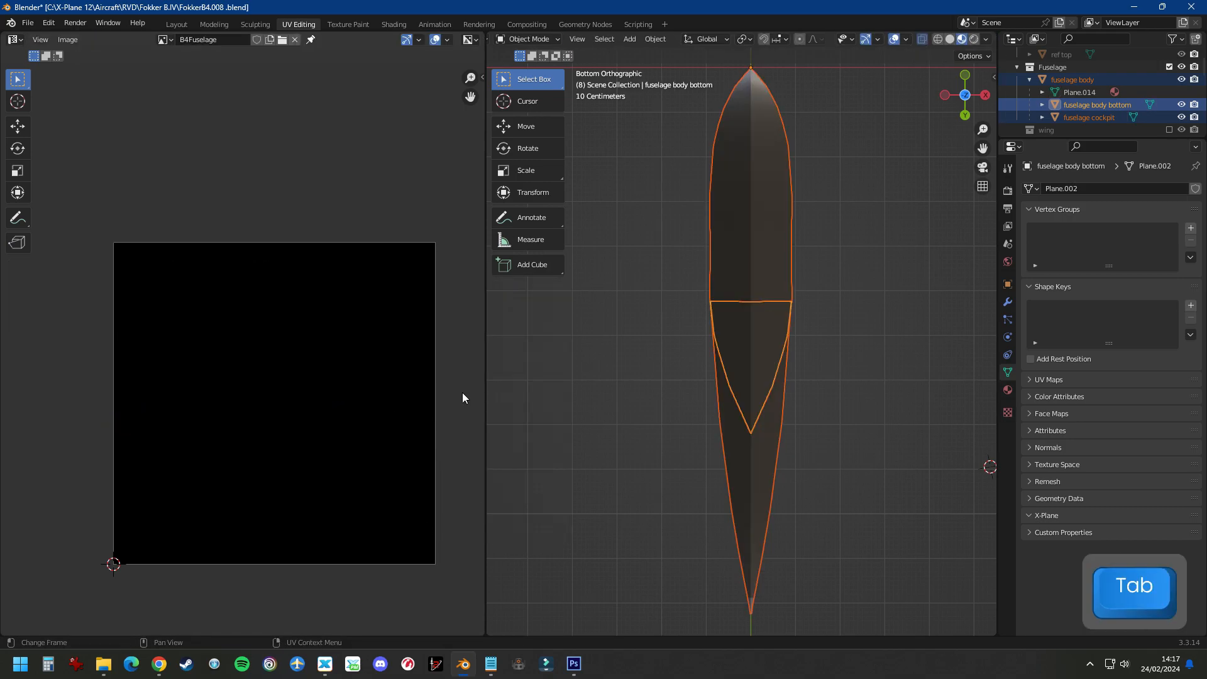
{"action": "key", "text": "Tab"}
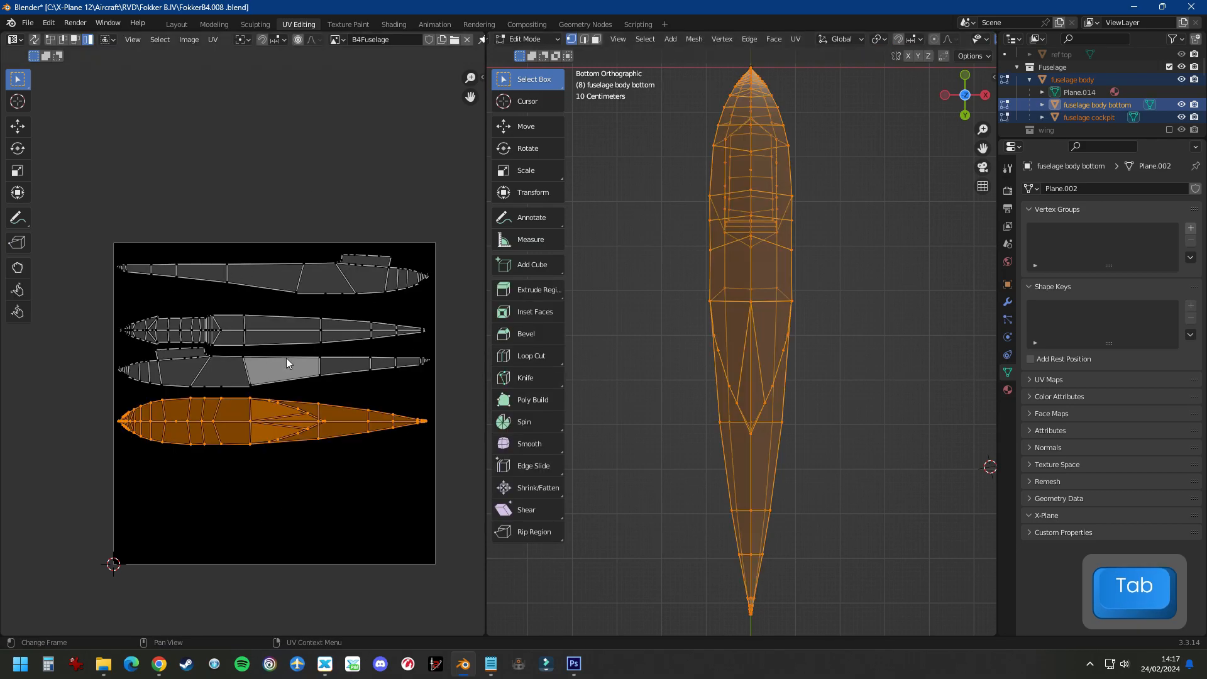
Step: Select the narrow vertical side faces of the belly fairing on both sides of the fuselage
{"action": "middle_click_drag", "start_coordinate": [615, 310], "coordinate": [682, 559]}
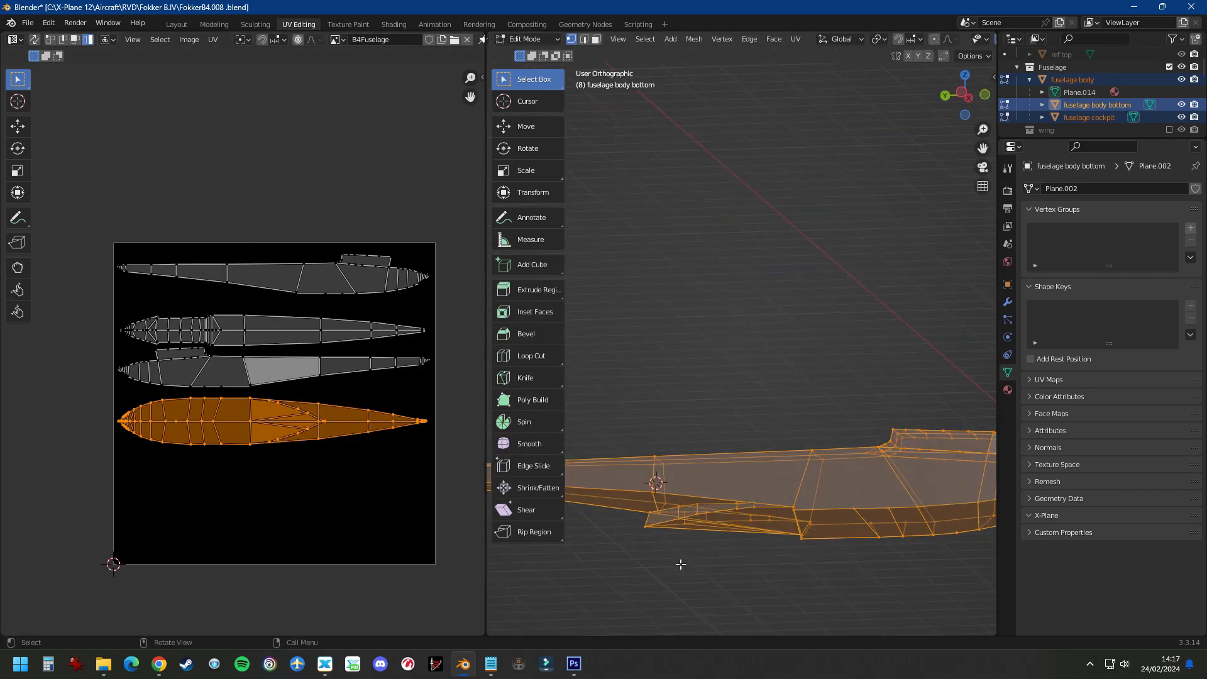
{"action": "scroll", "coordinate": [681, 559], "scroll_direction": "up", "scroll_amount": 3}
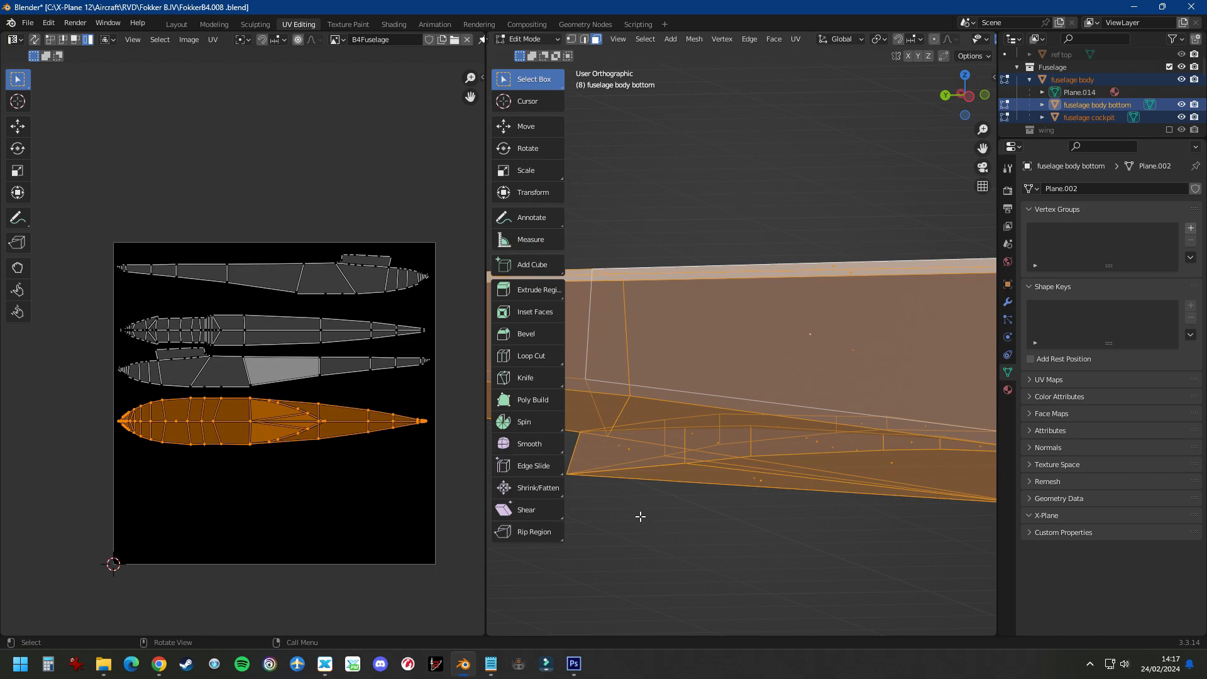
{"action": "left_click", "coordinate": [623, 445]}
{"action": "left_click", "coordinate": [717, 441], "text": "shift"}
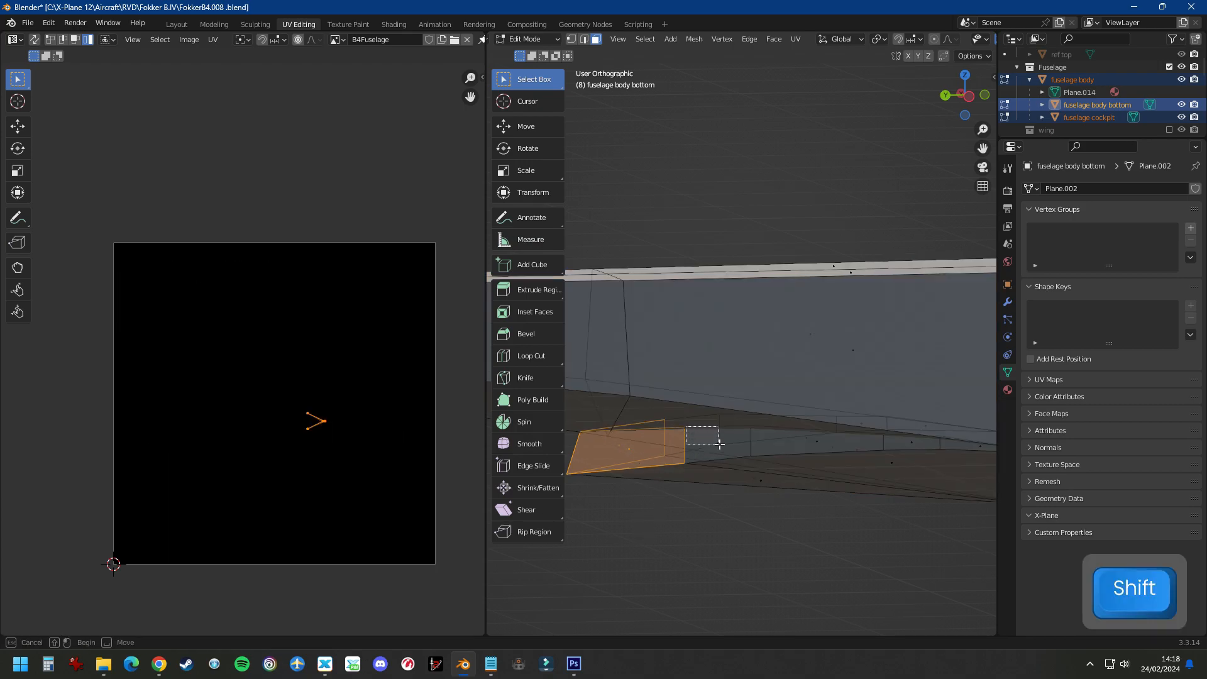
{"action": "left_click", "coordinate": [712, 451], "text": "shift"}
{"action": "left_click", "coordinate": [843, 434], "text": "shift"}
{"action": "left_click", "coordinate": [897, 435], "text": "shift"}
{"action": "middle_click_drag", "start_coordinate": [795, 450], "coordinate": [824, 454]}
{"action": "left_click", "coordinate": [682, 420], "text": "shift"}
{"action": "left_click", "coordinate": [824, 456], "text": "shift"}
{"action": "left_click", "coordinate": [738, 462], "text": "shift"}
{"action": "left_click", "coordinate": [690, 463], "text": "shift"}
Step: Project the selected fairing side faces from the right orthographic view with Project from View
{"action": "scroll", "coordinate": [686, 506], "scroll_direction": "down", "scroll_amount": 4}
{"action": "key", "text": "KP_3"}
{"action": "key", "text": "u"}
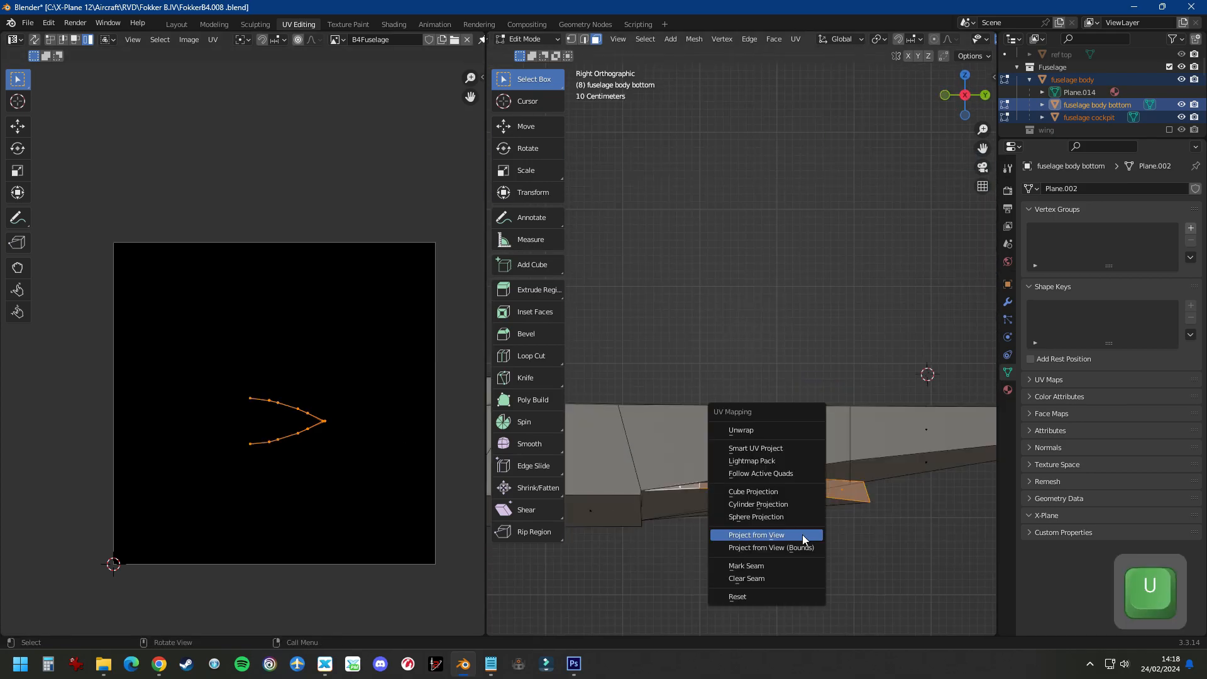
{"action": "left_click", "coordinate": [803, 536]}
Step: Move the projected fairing strip into the gap between the upper side layout and the top-view layout
{"action": "key", "text": "g"}
{"action": "left_click", "coordinate": [258, 564]}
{"action": "key", "text": "a"}
{"action": "left_click", "coordinate": [327, 585]}
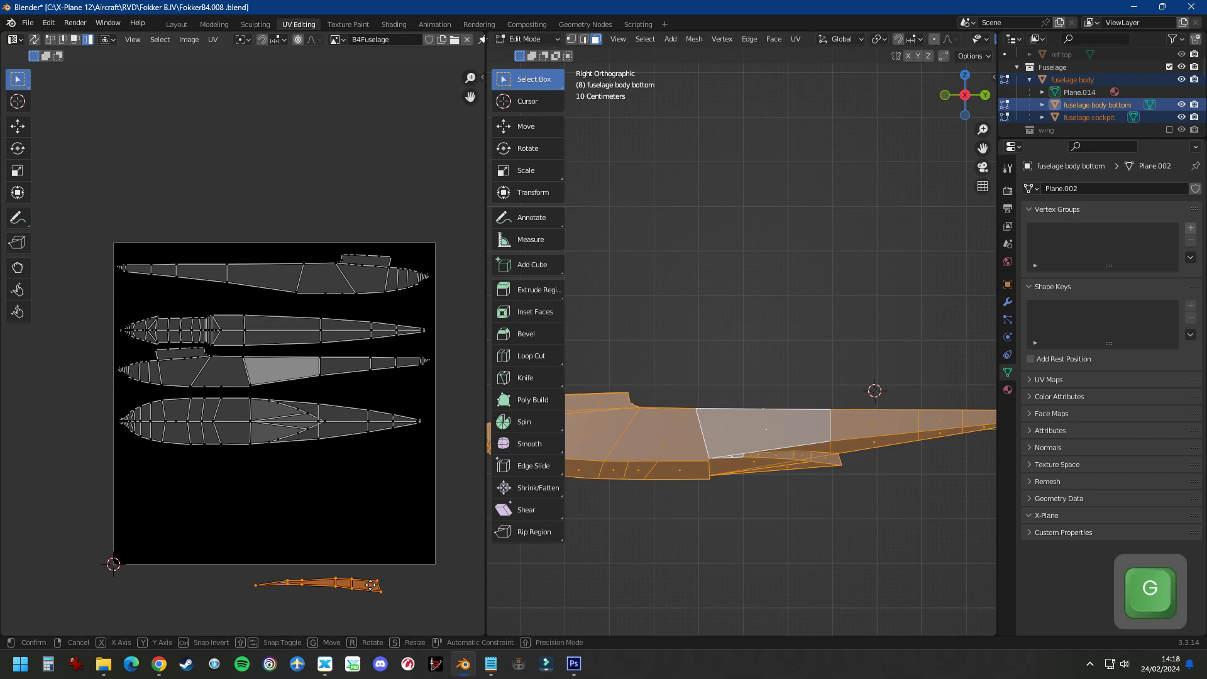
{"action": "key", "text": "g"}
{"action": "left_click", "coordinate": [278, 302]}
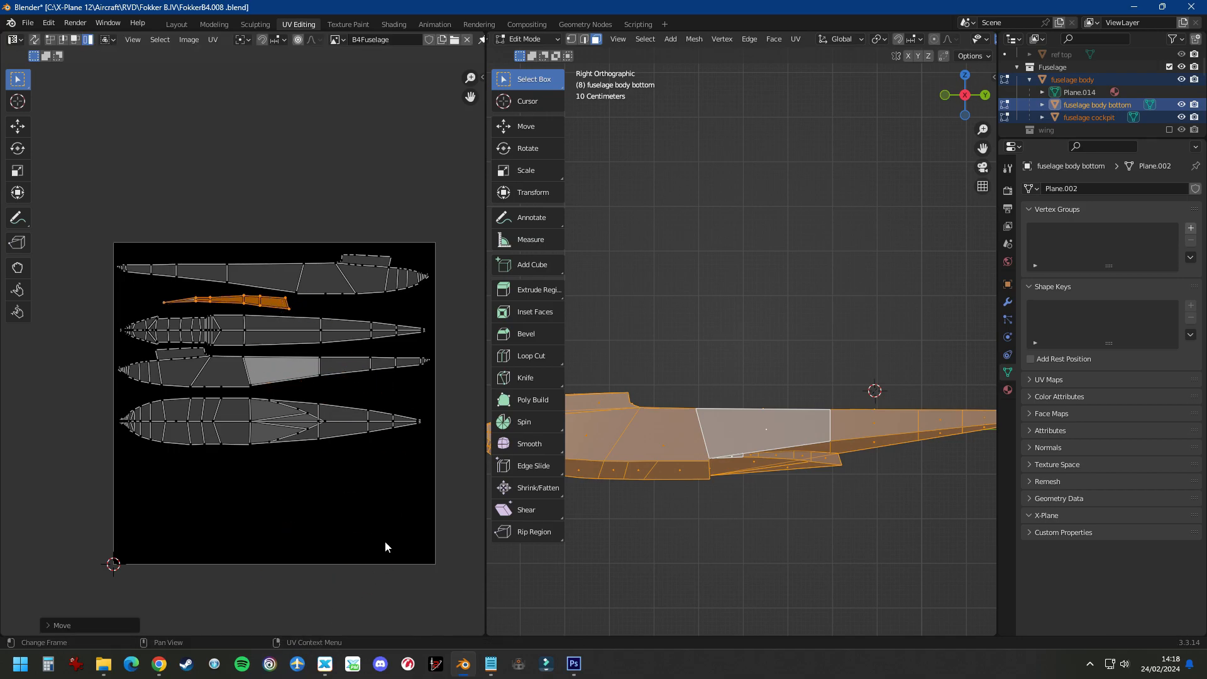
Step: Clear the selection and select only the near-side vertical faces of the belly fairing
{"action": "scroll", "coordinate": [387, 551], "scroll_direction": "down", "scroll_amount": 2}
{"action": "scroll", "coordinate": [241, 412], "scroll_direction": "up", "scroll_amount": 3}
{"action": "key", "text": "alt+a"}
{"action": "scroll", "coordinate": [823, 465], "scroll_direction": "up", "scroll_amount": 3}
{"action": "left_click", "coordinate": [828, 454]}
{"action": "left_click", "coordinate": [788, 450], "text": "shift"}
{"action": "left_click", "coordinate": [742, 448], "text": "shift"}
{"action": "left_click", "coordinate": [697, 448], "text": "shift"}
{"action": "left_click", "coordinate": [665, 450], "text": "shift"}
Step: Pull the near-side fairing strip off its overlapping counterpart and place it beside that strip, below the upper side layout
{"action": "key", "text": "g"}
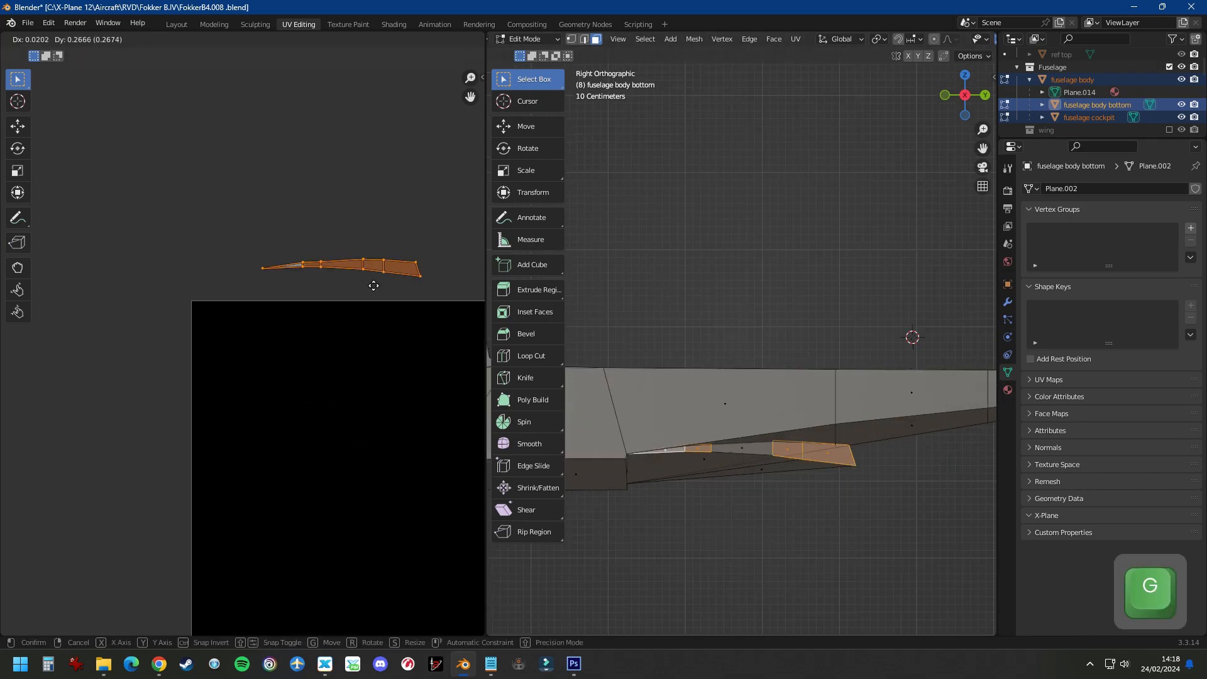
{"action": "left_click", "coordinate": [375, 177]}
{"action": "key", "text": "a"}
{"action": "key", "text": "ctrl+z"}
{"action": "left_click_drag", "start_coordinate": [177, 202], "coordinate": [411, 285]}
{"action": "scroll", "coordinate": [391, 301], "scroll_direction": "up", "scroll_amount": 1}
{"action": "scroll", "coordinate": [170, 153], "scroll_direction": "down", "scroll_amount": 2}
{"action": "key", "text": "g"}
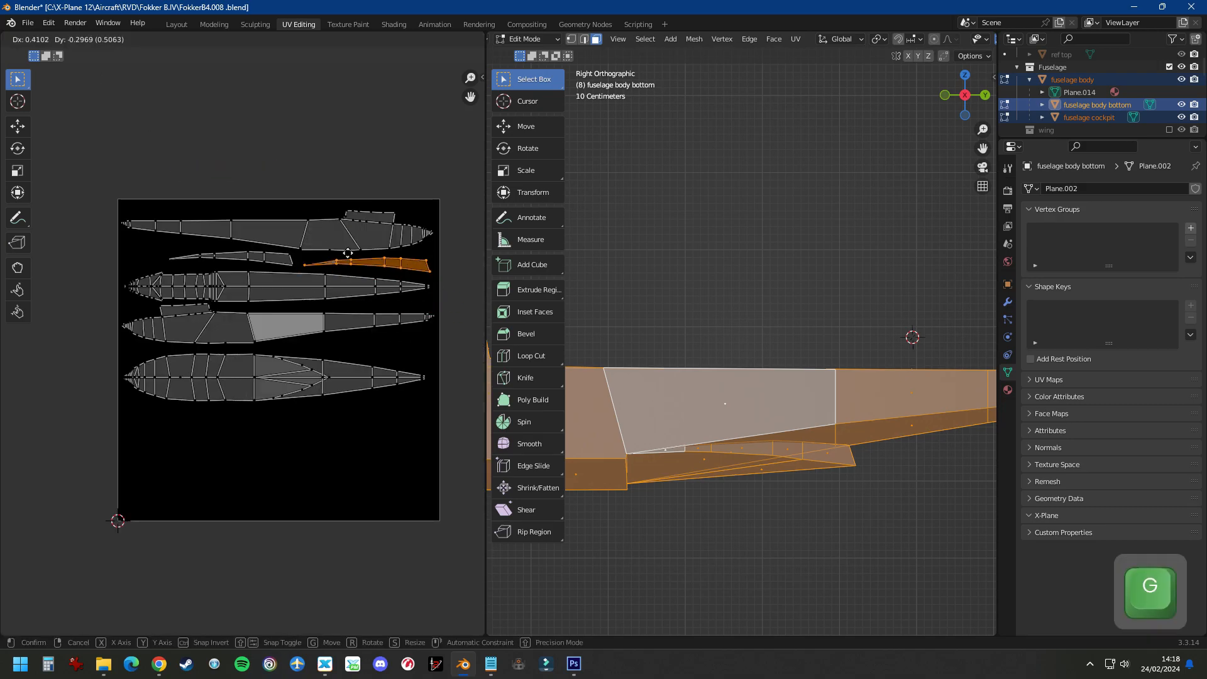
{"action": "left_click", "coordinate": [348, 253]}
{"action": "key", "text": "Tab"}
{"action": "key", "text": "Tab"}
{"action": "key", "text": "a"}
{"action": "key", "text": "a"}
{"action": "key", "text": "Tab"}
{"action": "key", "text": "a"}
{"action": "key", "text": "Tab"}
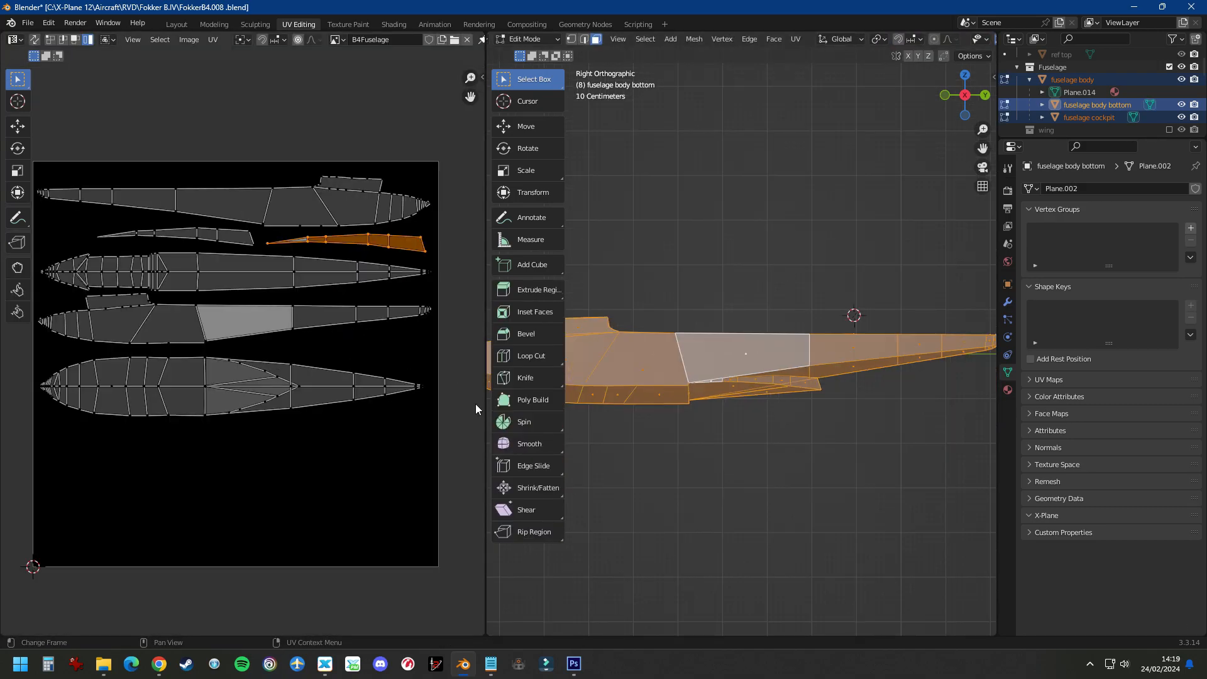
Step: Edit only the fuselage cockpit from the front orthographic view and select its two forward-facing windshield faces
{"action": "middle_click_drag", "start_coordinate": [775, 290], "coordinate": [876, 471]}
{"action": "key", "text": "KP_1"}
{"action": "scroll", "coordinate": [794, 332], "scroll_direction": "up", "scroll_amount": 11}
{"action": "key", "text": "Tab"}
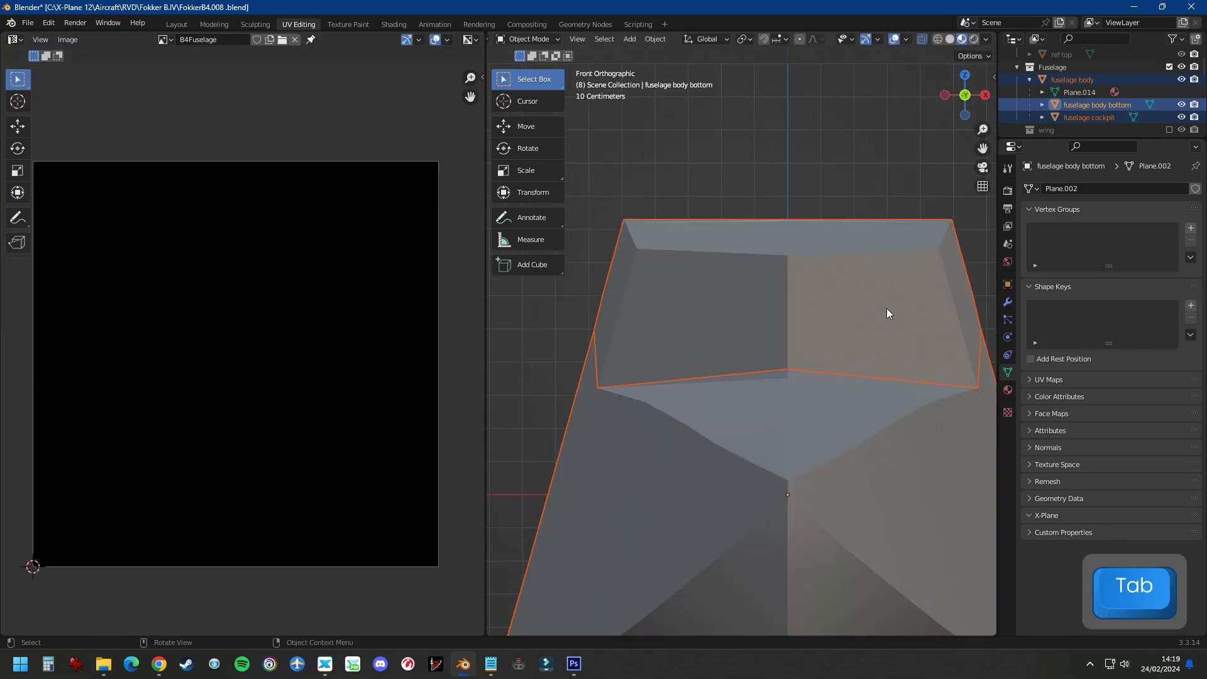
{"action": "left_click", "coordinate": [886, 312]}
{"action": "key", "text": "Tab"}
{"action": "left_click", "coordinate": [880, 314]}
{"action": "left_click", "coordinate": [703, 315], "text": "shift"}
{"action": "left_click", "coordinate": [613, 298], "text": "shift"}
{"action": "left_click", "coordinate": [702, 315]}
{"action": "left_click", "coordinate": [870, 318], "text": "shift"}
Step: Project the two windshield faces with Project from View and move their UV island to an empty part of the texture
{"action": "scroll", "coordinate": [754, 345], "scroll_direction": "down", "scroll_amount": 2}
{"action": "key", "text": "u"}
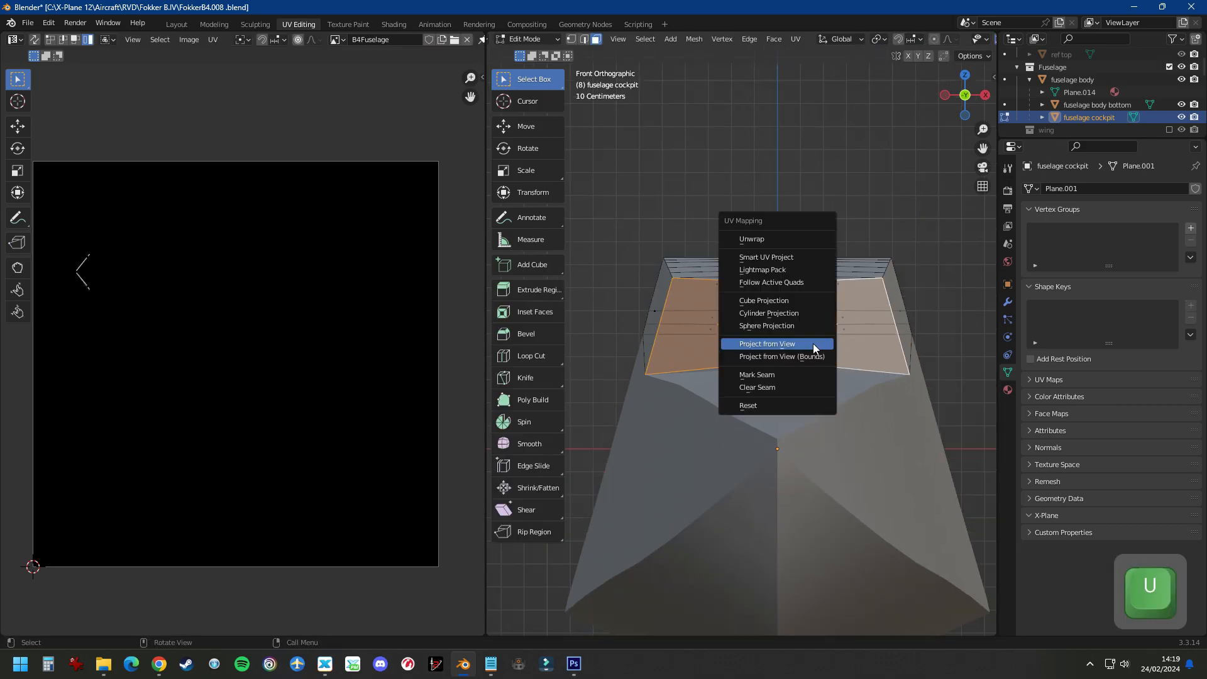
{"action": "left_click", "coordinate": [814, 347]}
{"action": "scroll", "coordinate": [423, 332], "scroll_direction": "down", "scroll_amount": 1}
{"action": "key", "text": "a"}
{"action": "key", "text": "g"}
{"action": "left_click", "coordinate": [450, 405]}
Step: Put all fuselage parts into Edit Mode together with every face selected to show the complete UV layout
{"action": "key", "text": "Tab"}
{"action": "key", "text": "a"}
{"action": "key", "text": "Tab"}
{"action": "key", "text": "a"}
Step: Scale down the windshield island and move it between the lower side layout and the bottom-view layout, beside the tail ends
{"action": "key", "text": "s"}
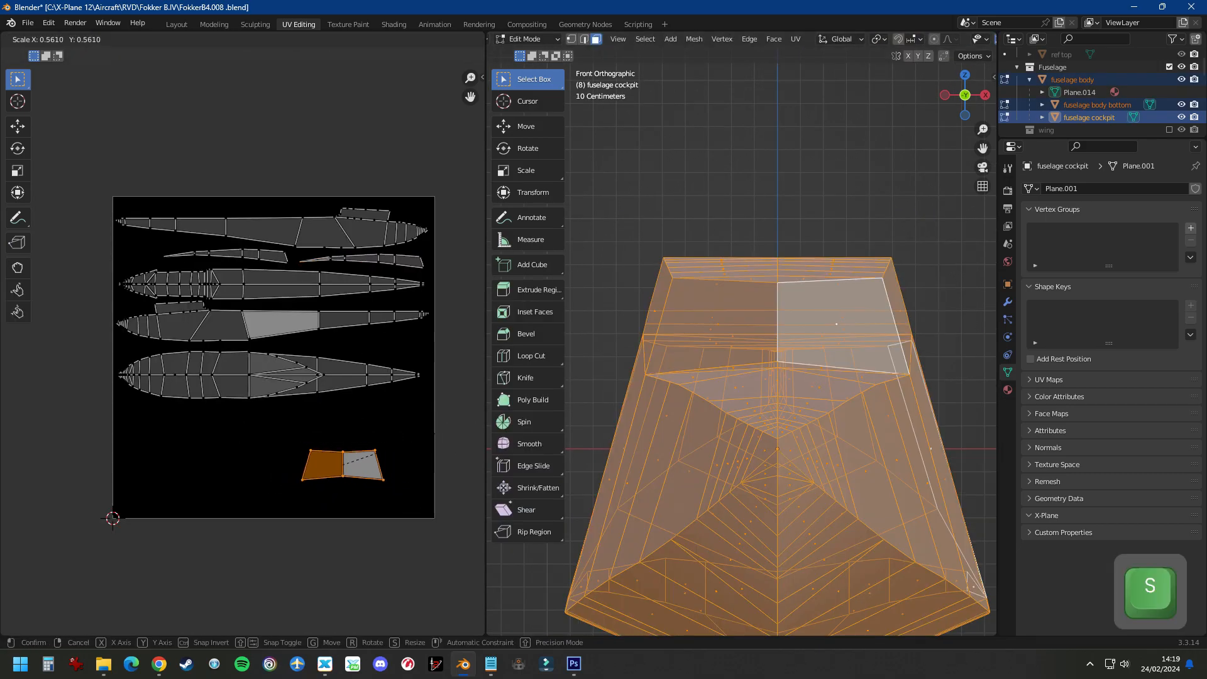
{"action": "left_click", "coordinate": [426, 439]}
{"action": "key", "text": "g"}
{"action": "left_click", "coordinate": [470, 317]}
{"action": "scroll", "coordinate": [470, 322], "scroll_direction": "up", "scroll_amount": 4}
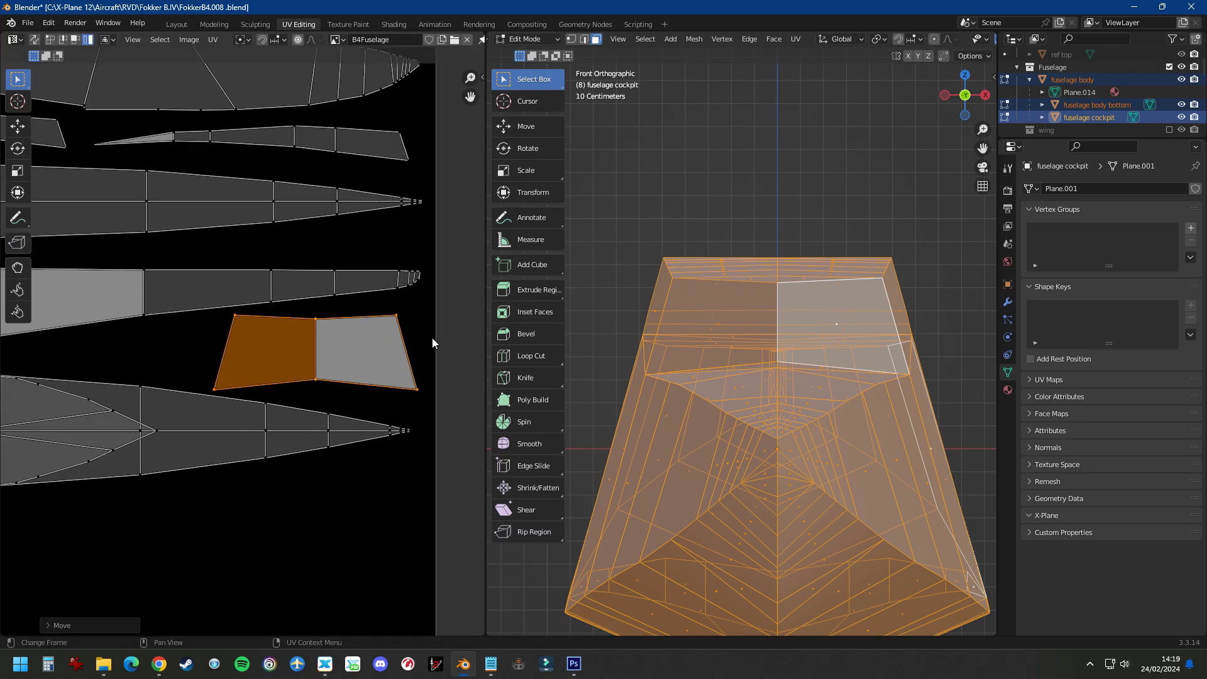
{"action": "key", "text": "g"}
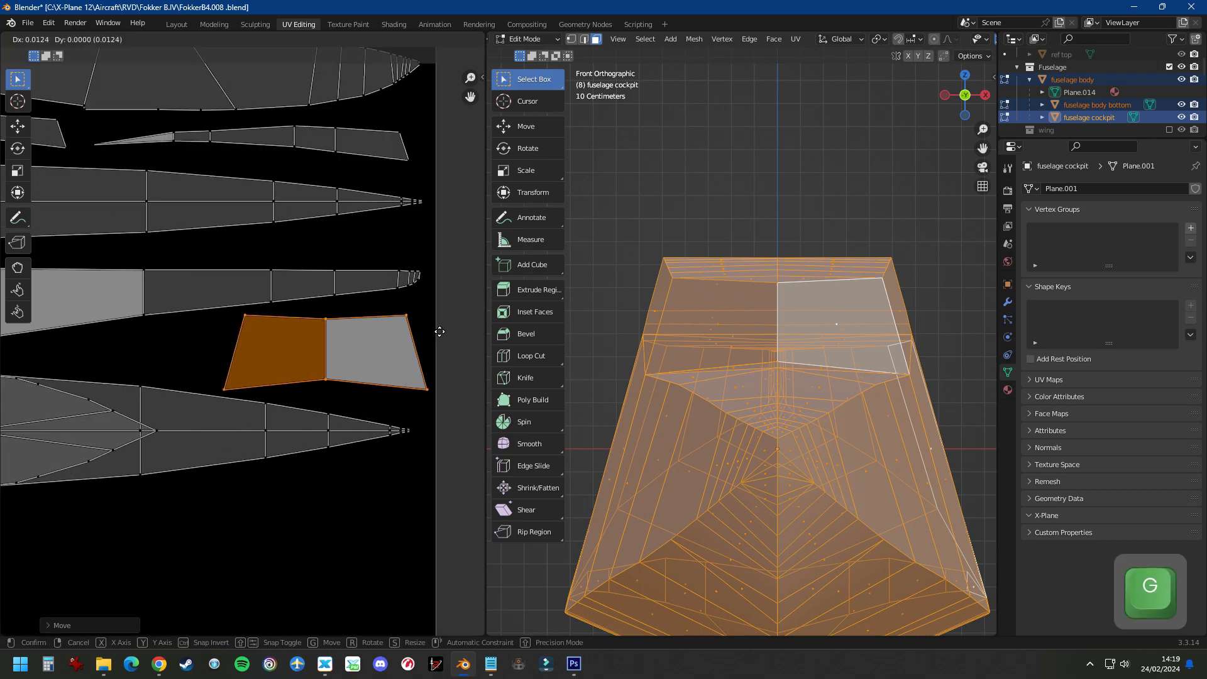
{"action": "left_click", "coordinate": [441, 332]}
{"action": "scroll", "coordinate": [324, 373], "scroll_direction": "down", "scroll_amount": 6}
Step: Examine the complete UV layout and the fuselage model from several angles
{"action": "key", "text": "Tab"}
{"action": "scroll", "coordinate": [580, 426], "scroll_direction": "down", "scroll_amount": 4}
{"action": "key", "text": "Tab"}
{"action": "key", "text": "a"}
{"action": "middle_click_drag", "start_coordinate": [847, 412], "coordinate": [738, 434]}
{"action": "scroll", "coordinate": [738, 434], "scroll_direction": "down", "scroll_amount": 3}
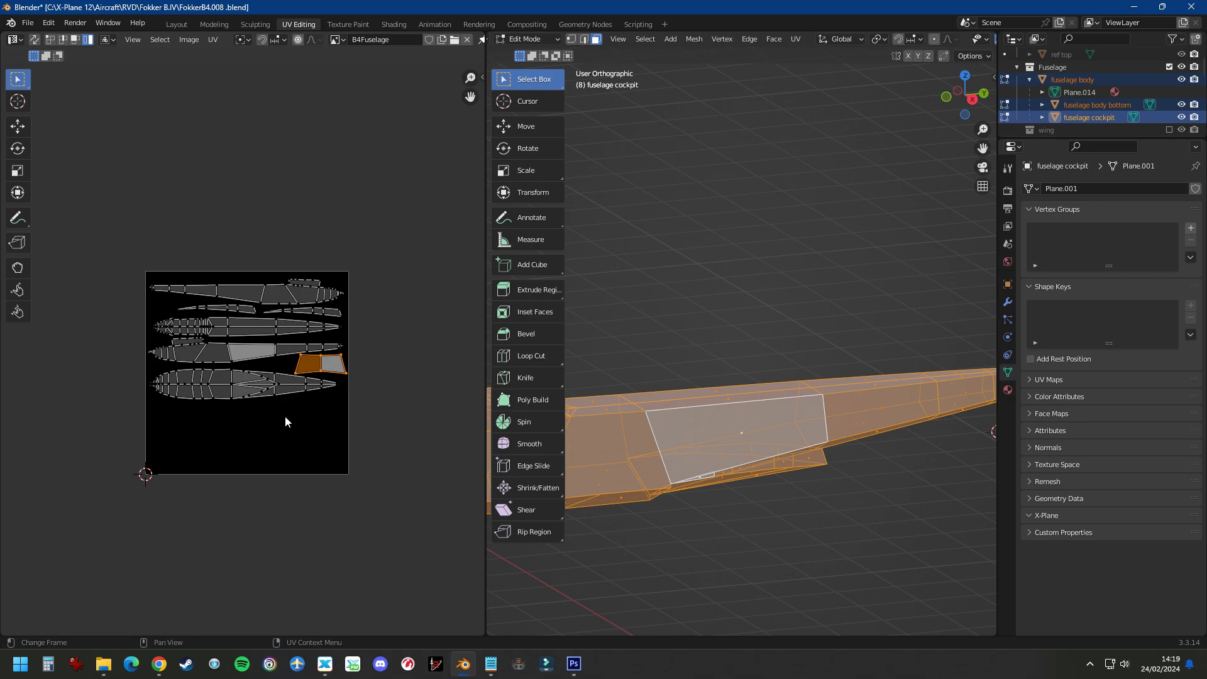
{"action": "left_click", "coordinate": [788, 512]}
{"action": "middle_click_drag", "start_coordinate": [787, 513], "coordinate": [796, 425]}
{"action": "scroll", "coordinate": [583, 480], "scroll_direction": "up", "scroll_amount": 3}
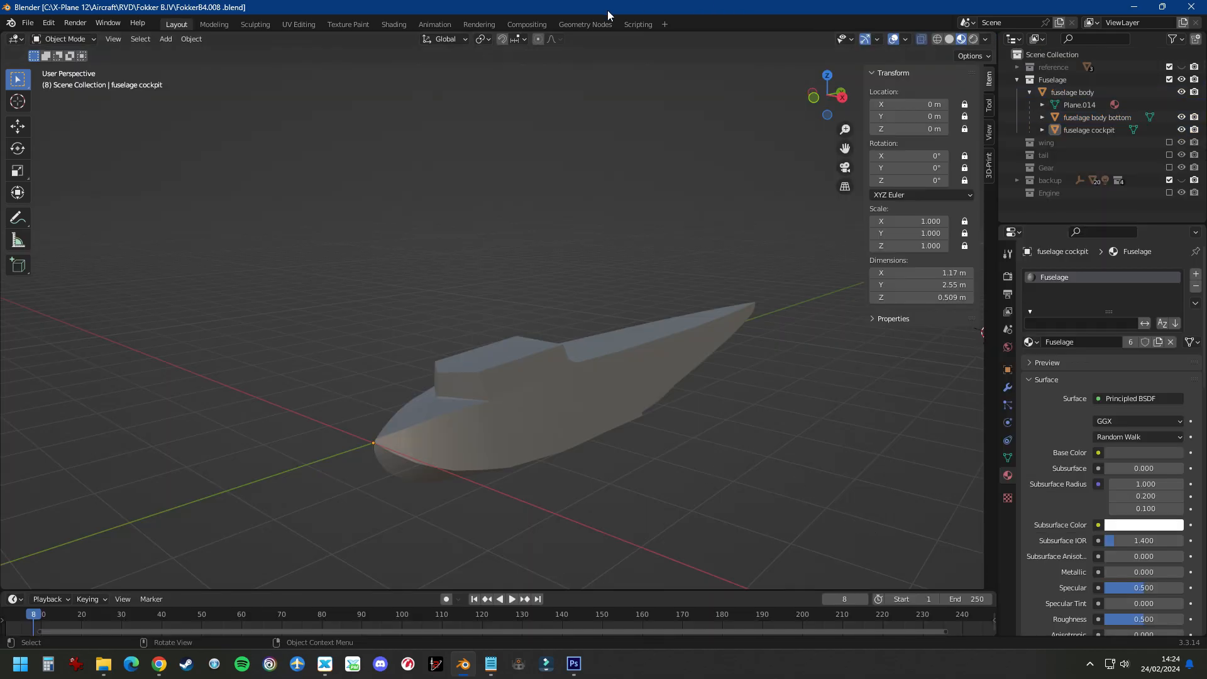
Step: In the Shading workspace, add an Image Texture node to the Fuselage material, beside the Principled BSDF node
{"action": "left_click", "coordinate": [395, 24]}
{"action": "left_click", "coordinate": [477, 326]}
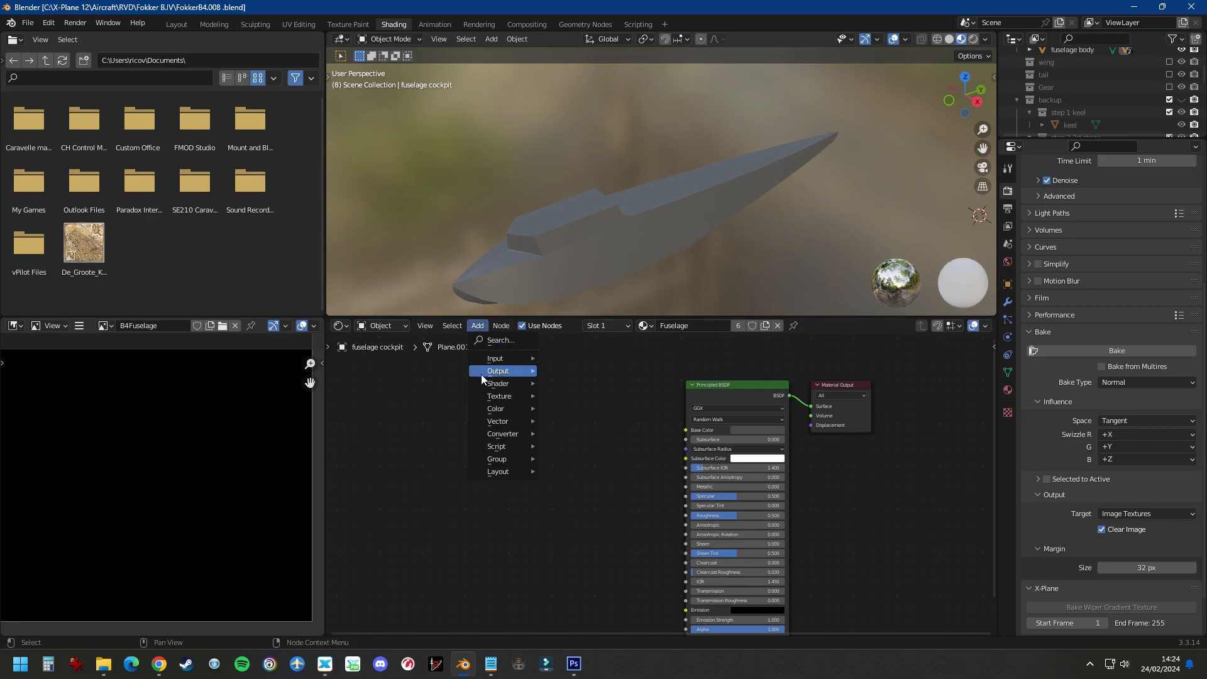
{"action": "mouse_move", "coordinate": [492, 395]}
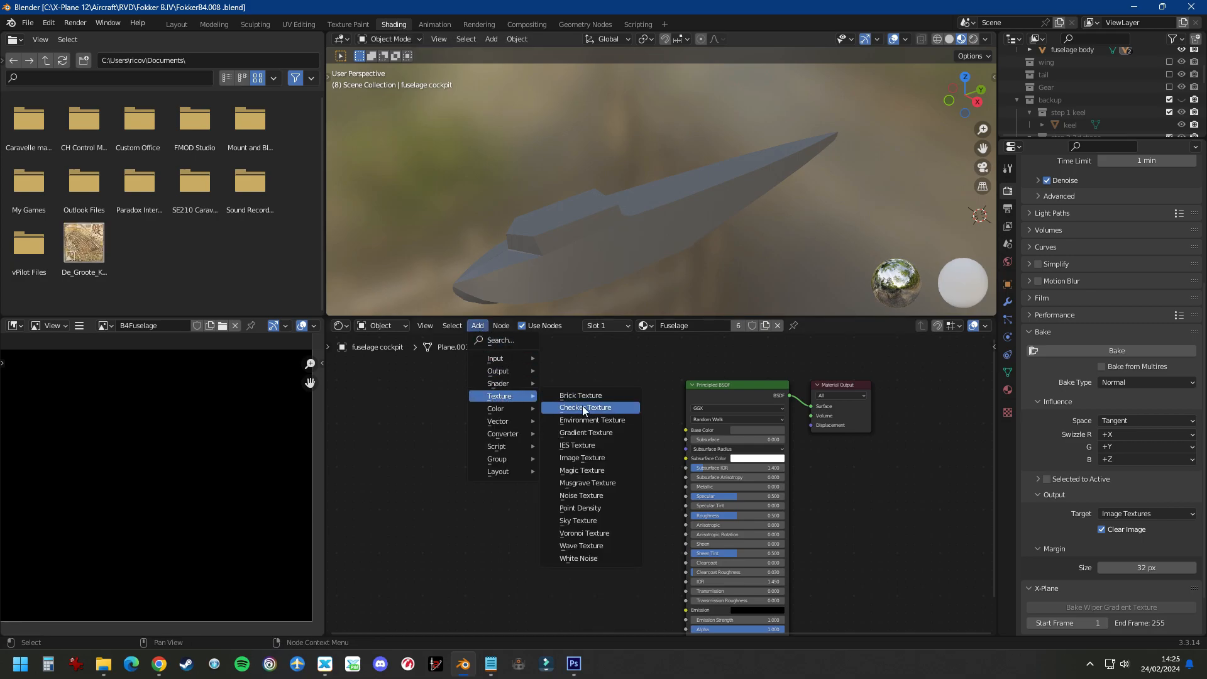
{"action": "left_click", "coordinate": [606, 459]}
{"action": "left_click", "coordinate": [473, 409]}
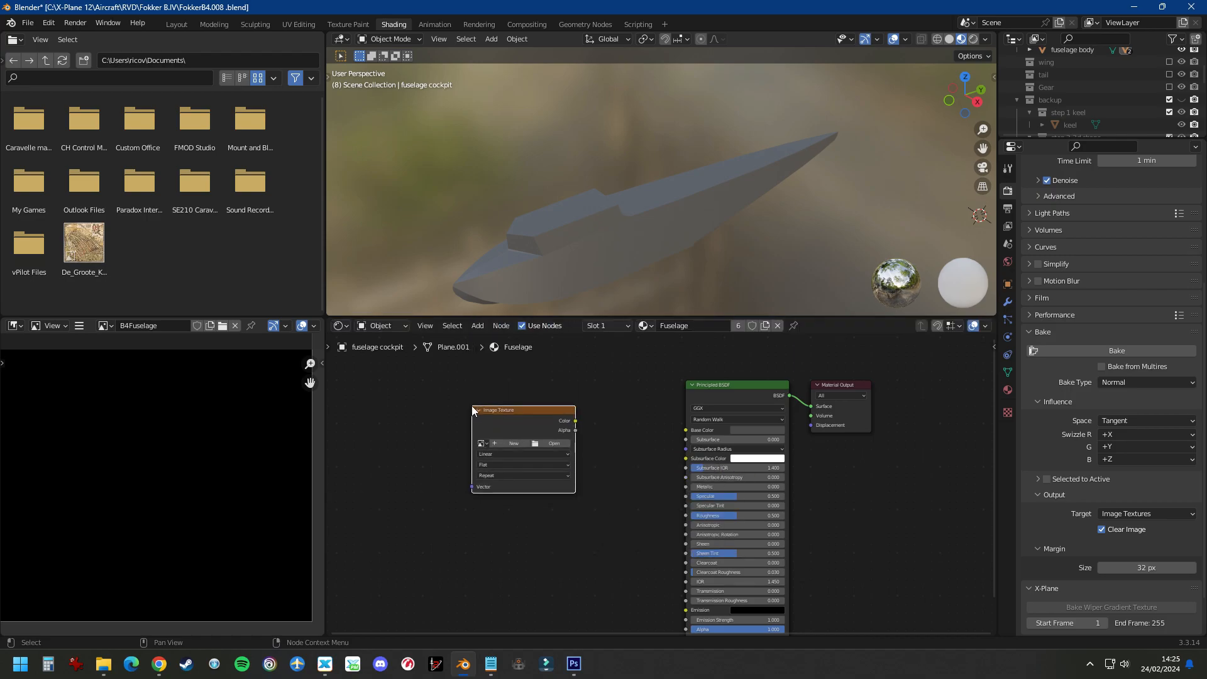
Step: Start a new image in the Image Texture node and name it B4Fuselage
{"action": "left_click", "coordinate": [513, 443]}
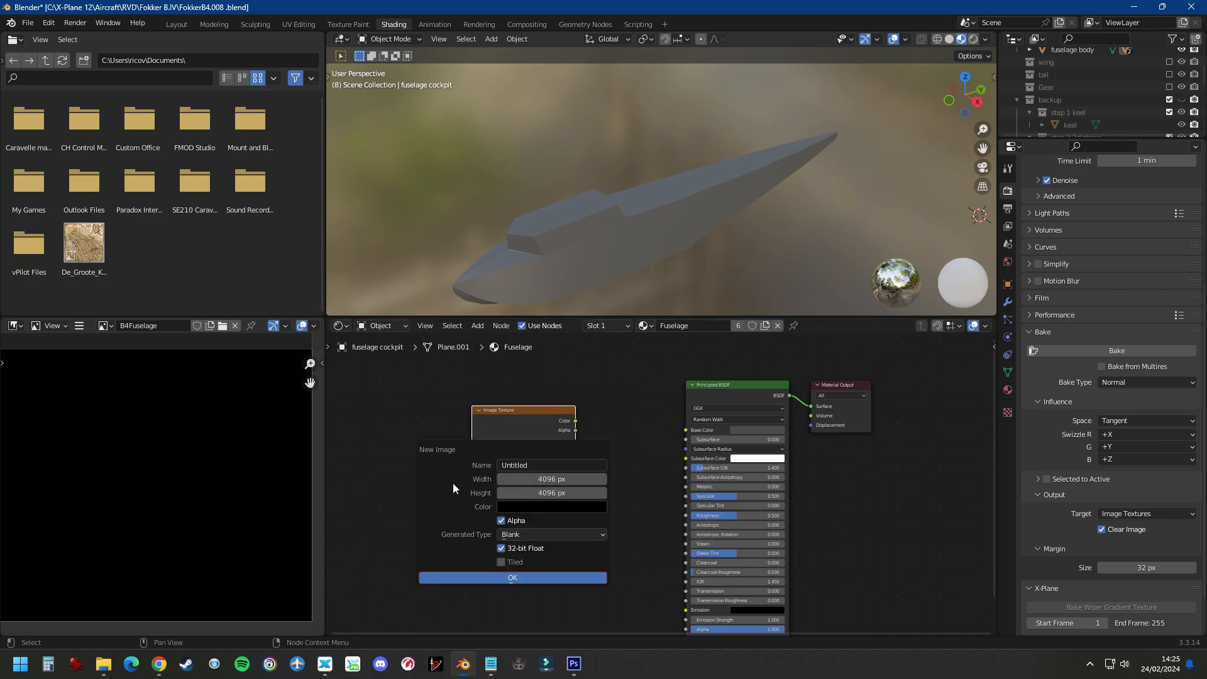
{"action": "left_click", "coordinate": [535, 472]}
{"action": "type", "text": "B4Fu"}
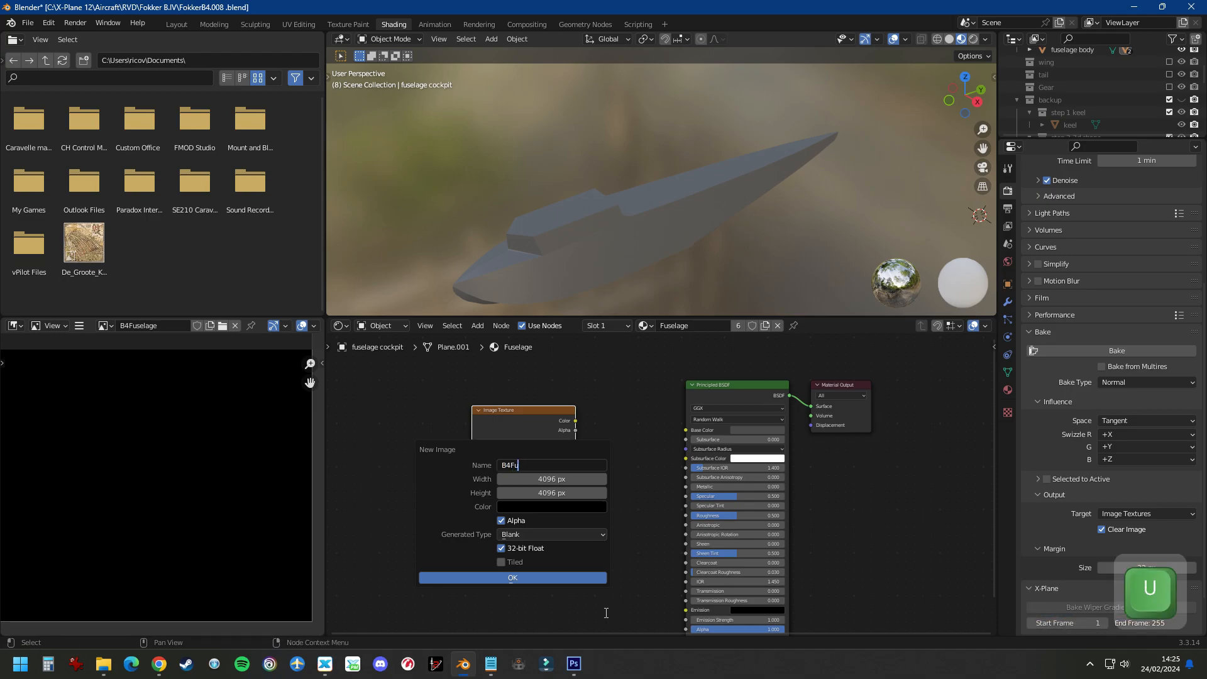
{"action": "type", "text": "selage"}
Step: Set the new image's width and height to 1024 px
{"action": "left_click", "coordinate": [530, 480]}
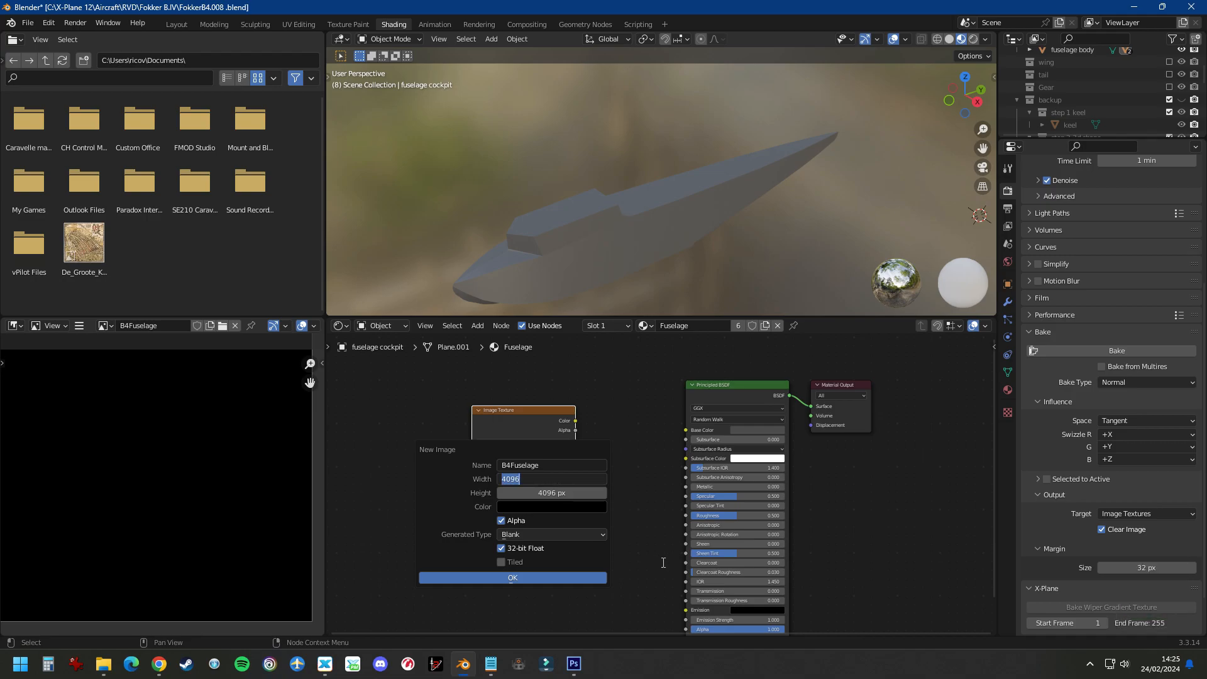
{"action": "type", "text": "1024"}
{"action": "key", "text": "Tab"}
{"action": "type", "text": "1024"}
{"action": "key", "text": "Return"}
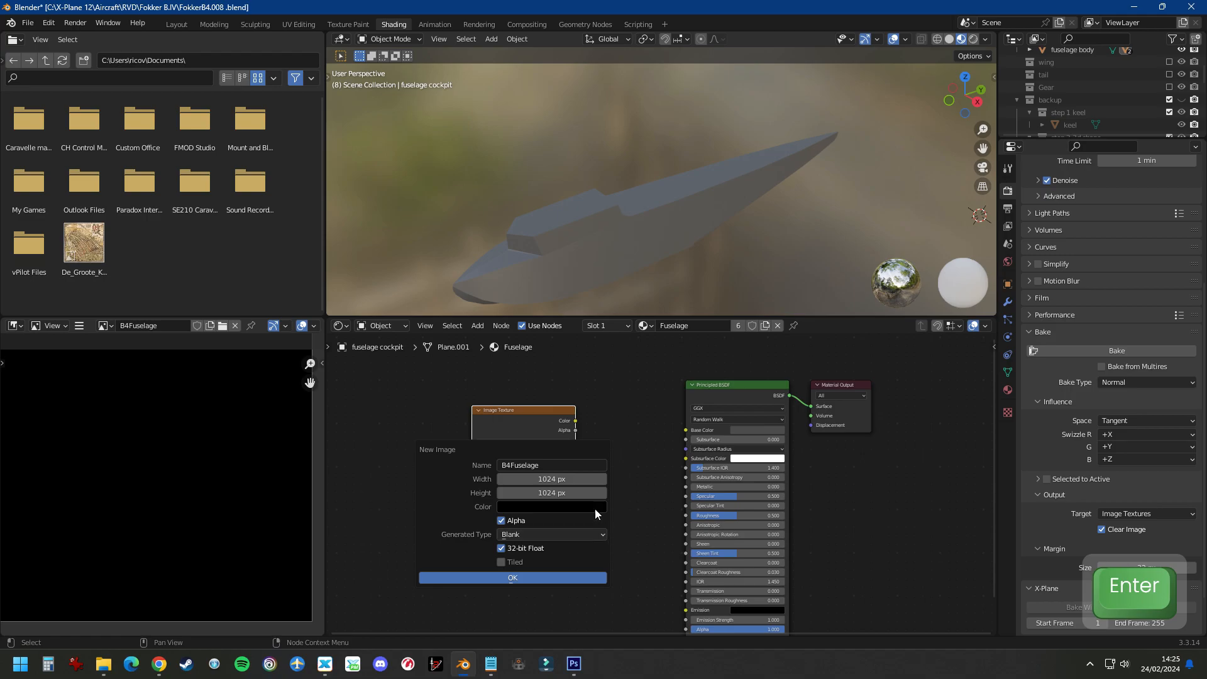
{"action": "left_click", "coordinate": [579, 482]}
{"action": "left_click", "coordinate": [553, 476]}
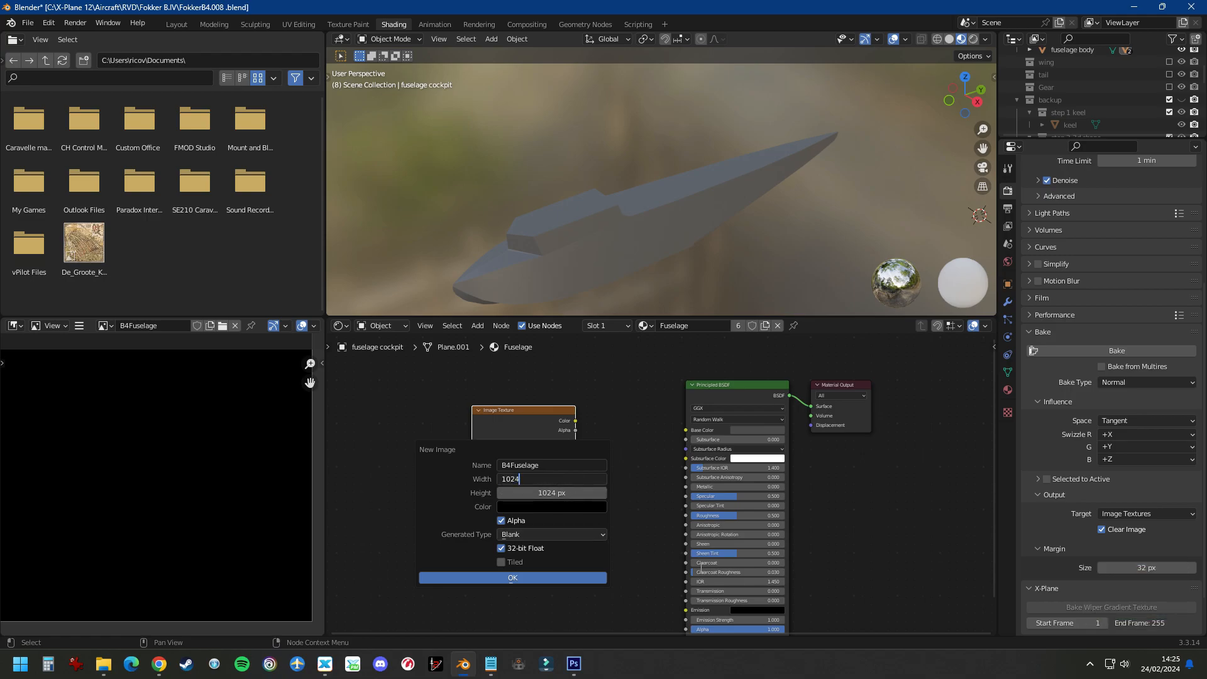
{"action": "key", "text": "Return"}
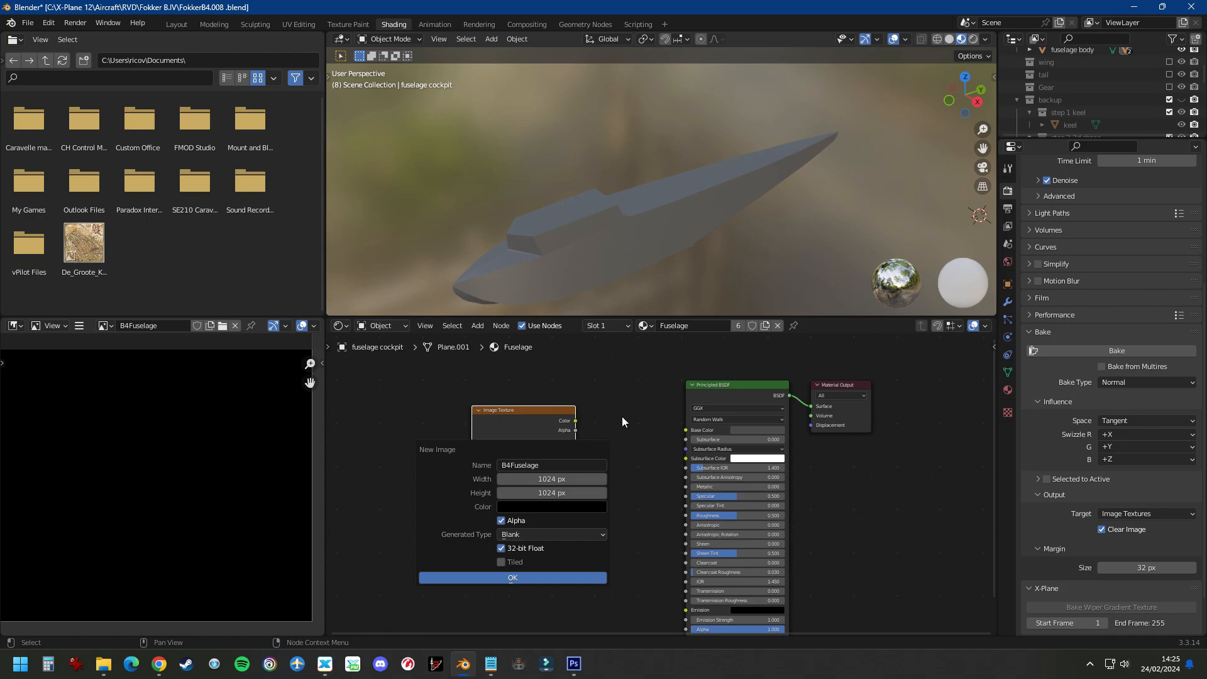
Step: Multiply the image's width and height by 4 to 4096 px and create the image
{"action": "left_click", "coordinate": [566, 481]}
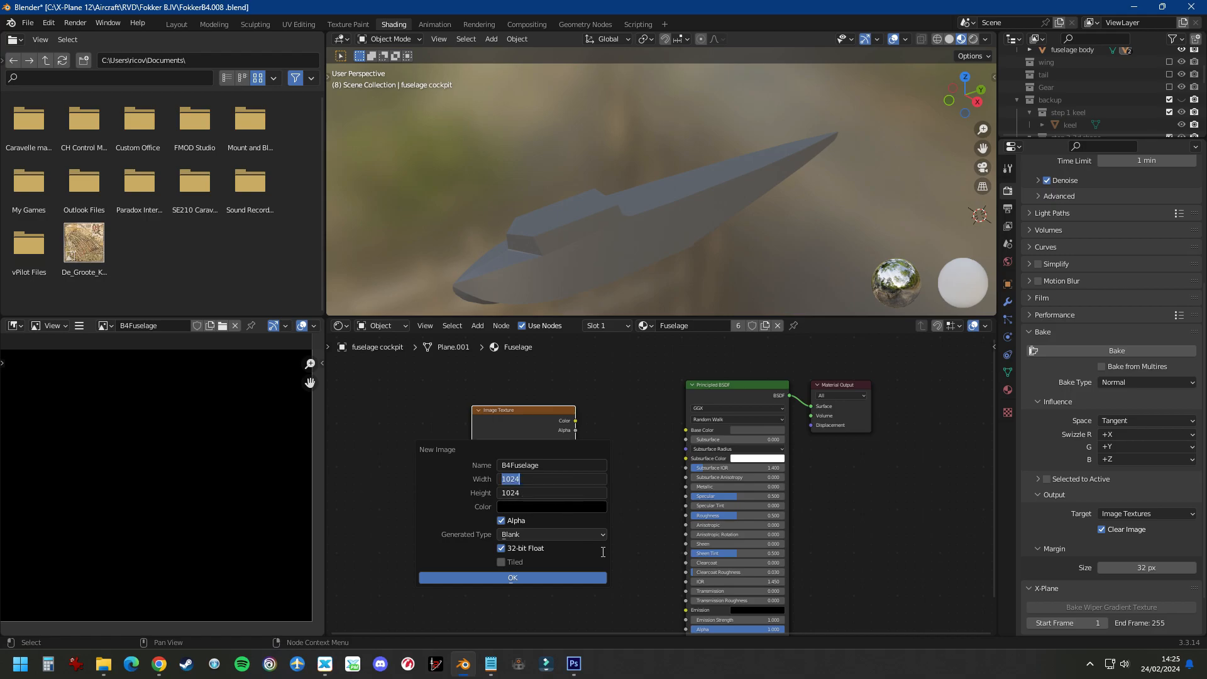
{"action": "left_click", "coordinate": [555, 478]}
{"action": "type", "text": "*4"}
{"action": "key", "text": "Return"}
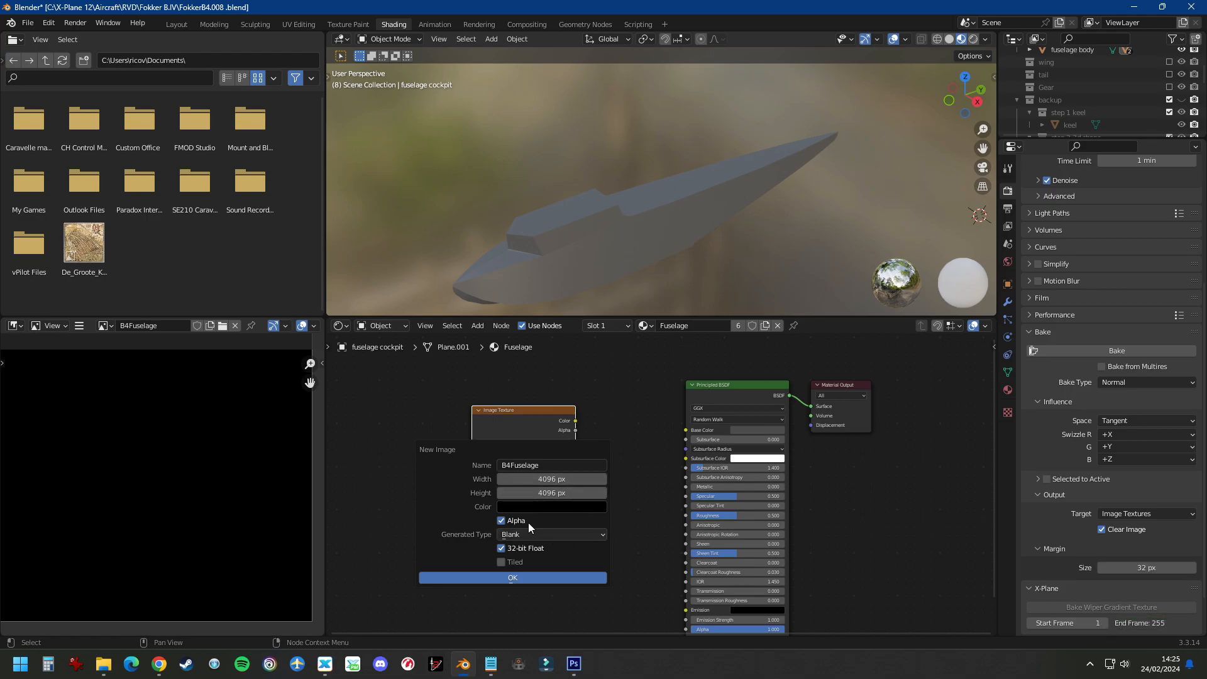
{"action": "left_click", "coordinate": [513, 577]}
{"action": "scroll", "coordinate": [547, 491], "scroll_direction": "up", "scroll_amount": 1}
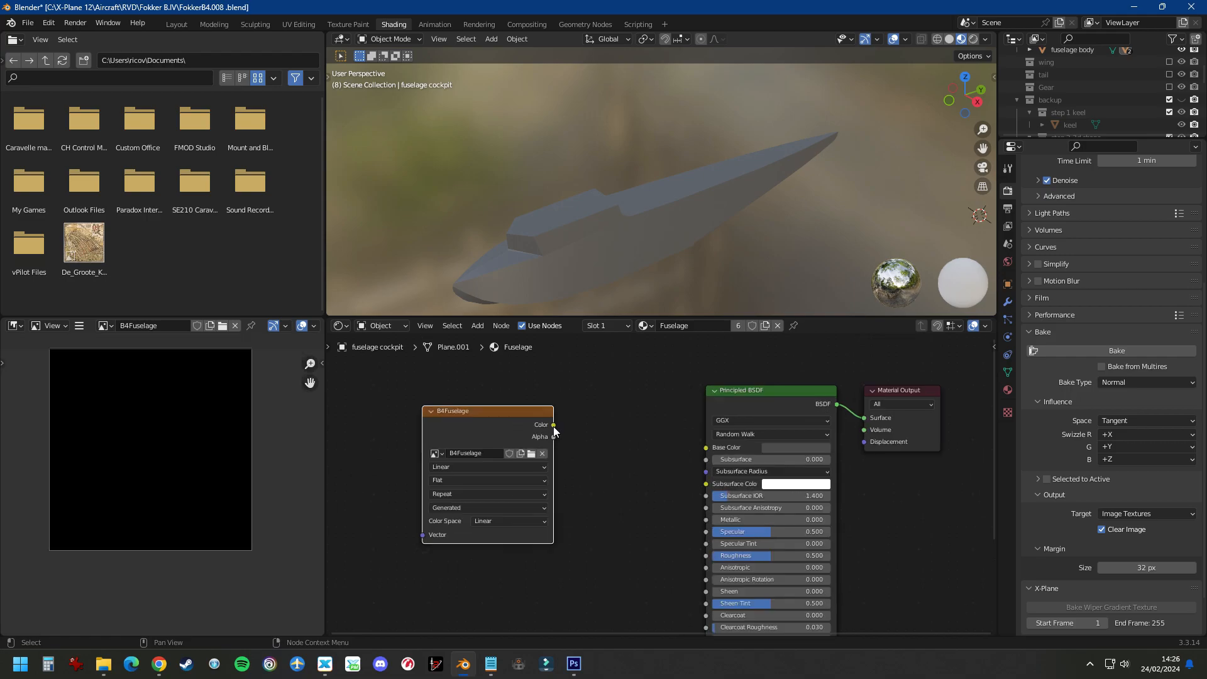
Step: Try linking the B4Fuselage texture's Color output to the Principled BSDF's Base Color and view the fuselage
{"action": "left_click_drag", "start_coordinate": [553, 426], "coordinate": [706, 447]}
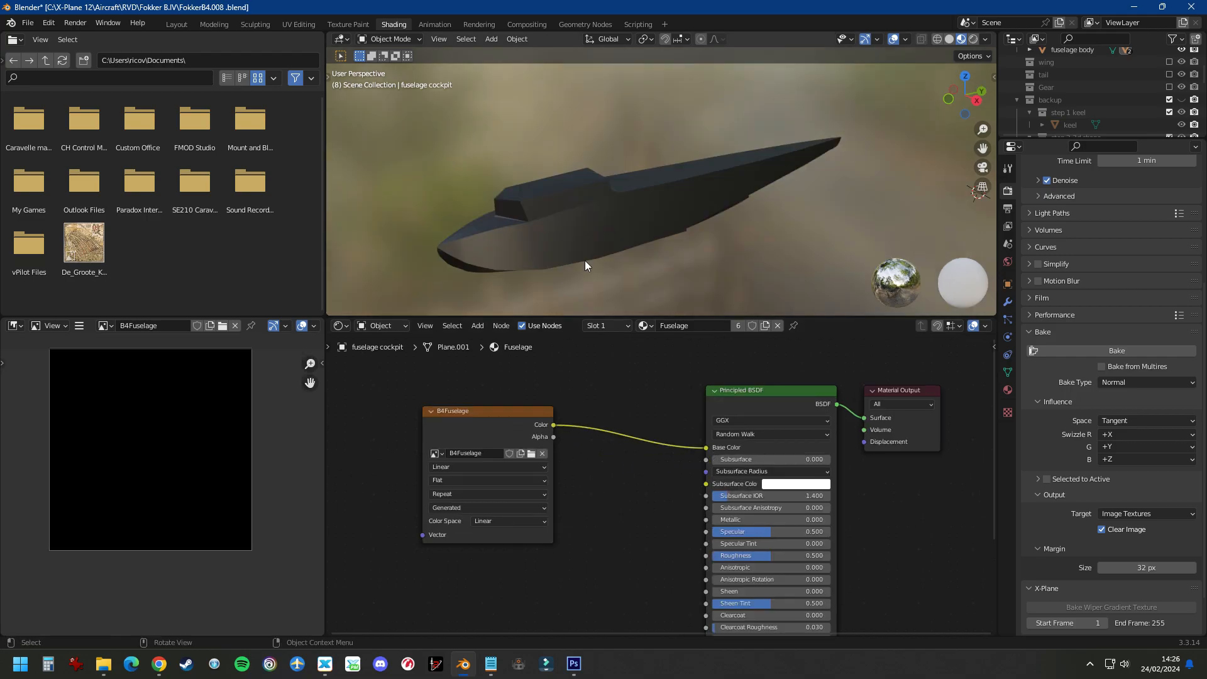
{"action": "middle_click_drag", "start_coordinate": [592, 201], "coordinate": [644, 186]}
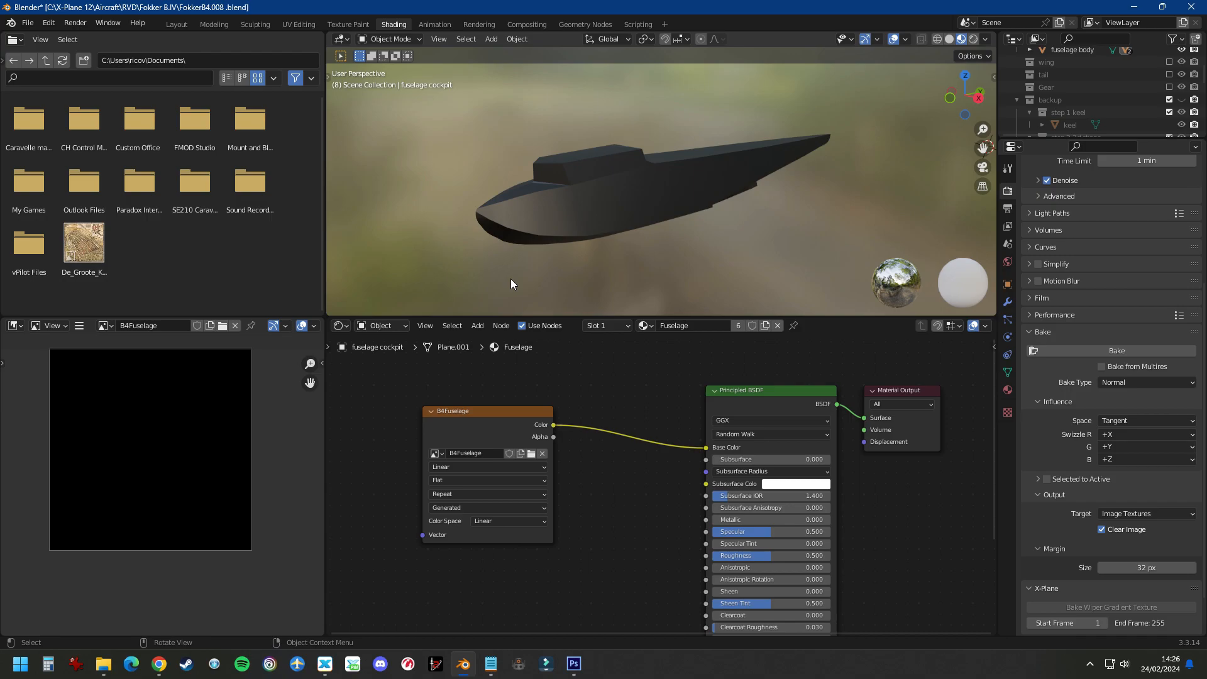
{"action": "middle_click_drag", "start_coordinate": [511, 278], "coordinate": [621, 219]}
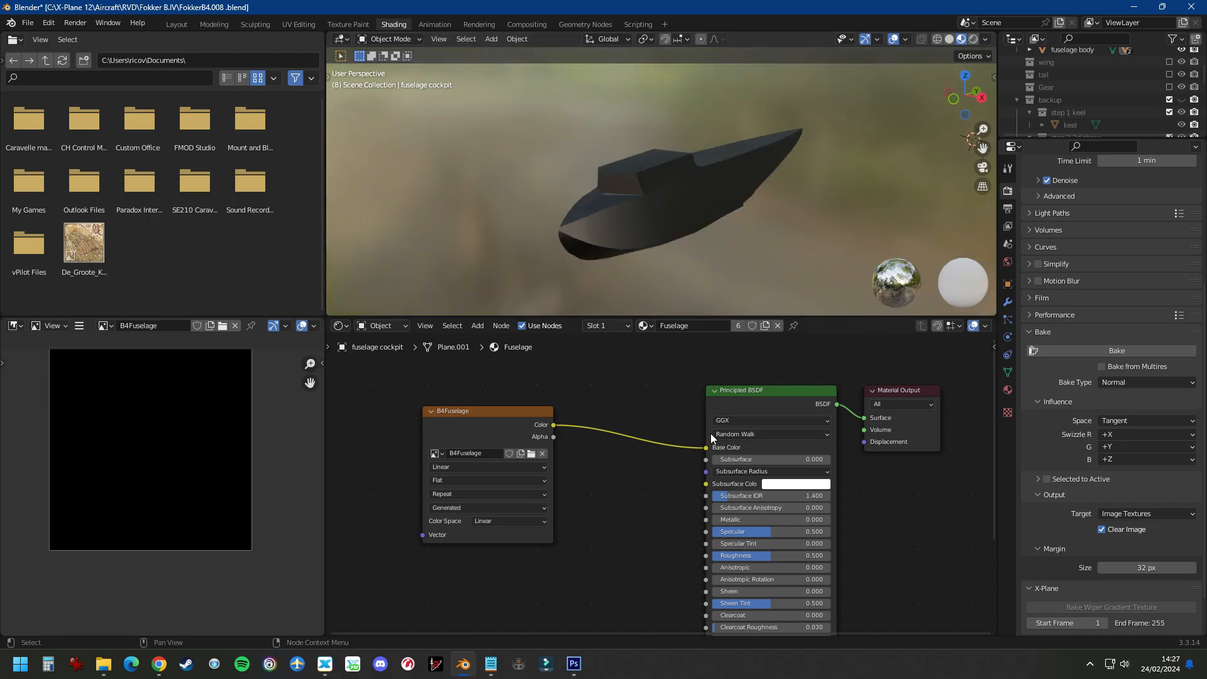
Step: Disconnect the image texture from the Principled BSDF and set the Base Color to white
{"action": "left_click_drag", "start_coordinate": [706, 449], "coordinate": [673, 441]}
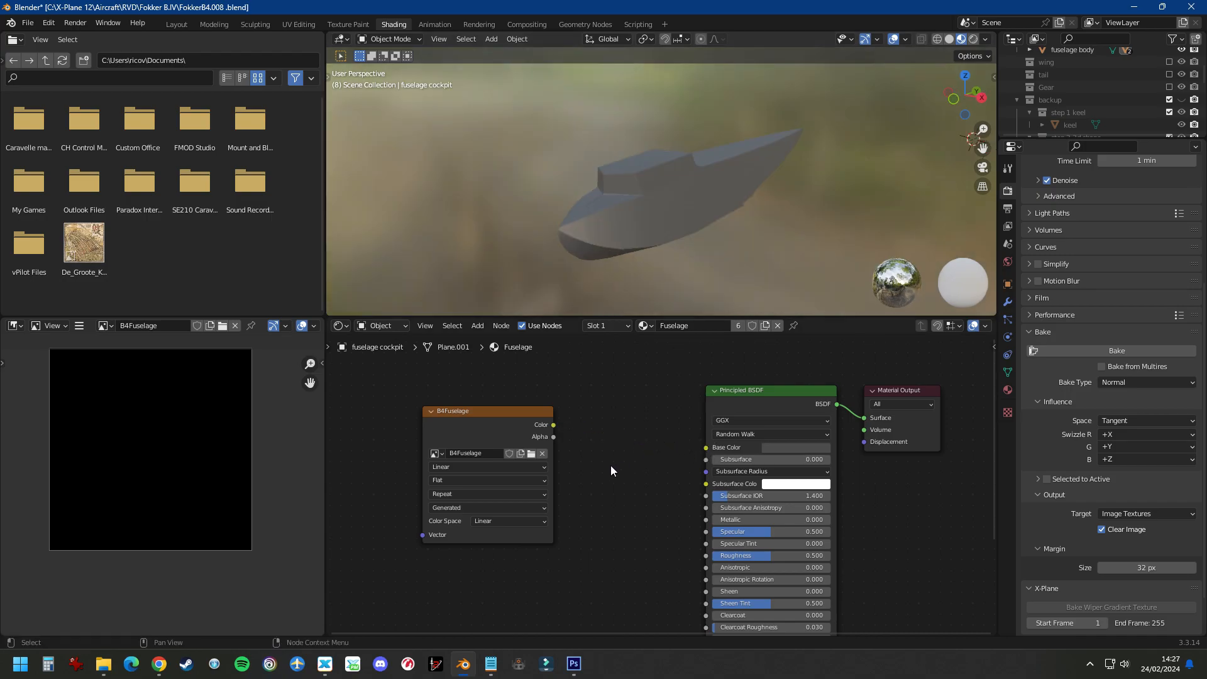
{"action": "left_click", "coordinate": [786, 451]}
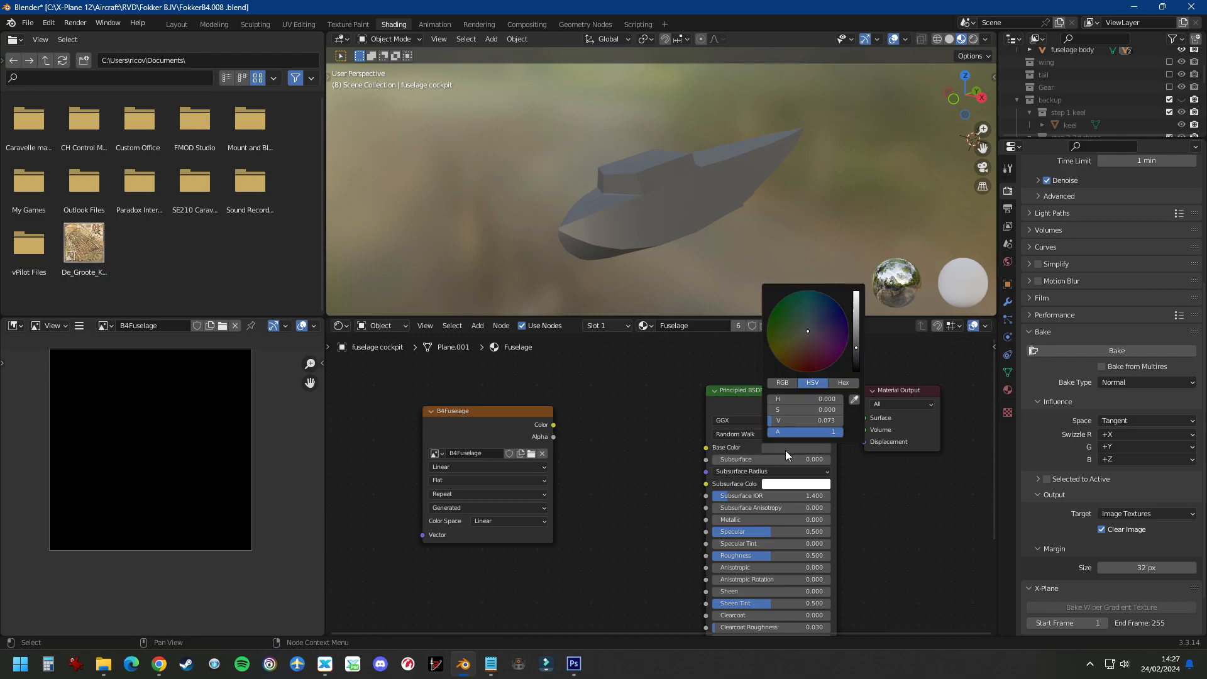
{"action": "left_click_drag", "start_coordinate": [856, 348], "coordinate": [856, 294]}
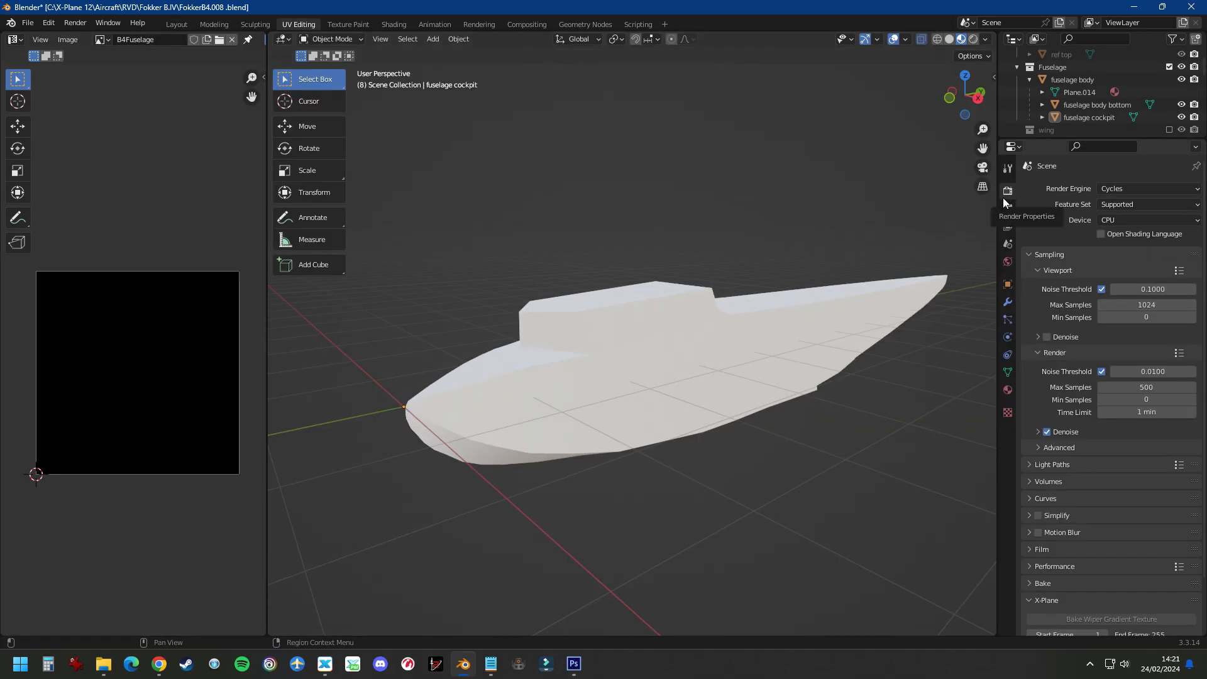
Step: Check the available render engines and keep Cycles as the render engine
{"action": "left_click", "coordinate": [1123, 189]}
{"action": "left_click", "coordinate": [1124, 190]}
{"action": "left_click", "coordinate": [1122, 188]}
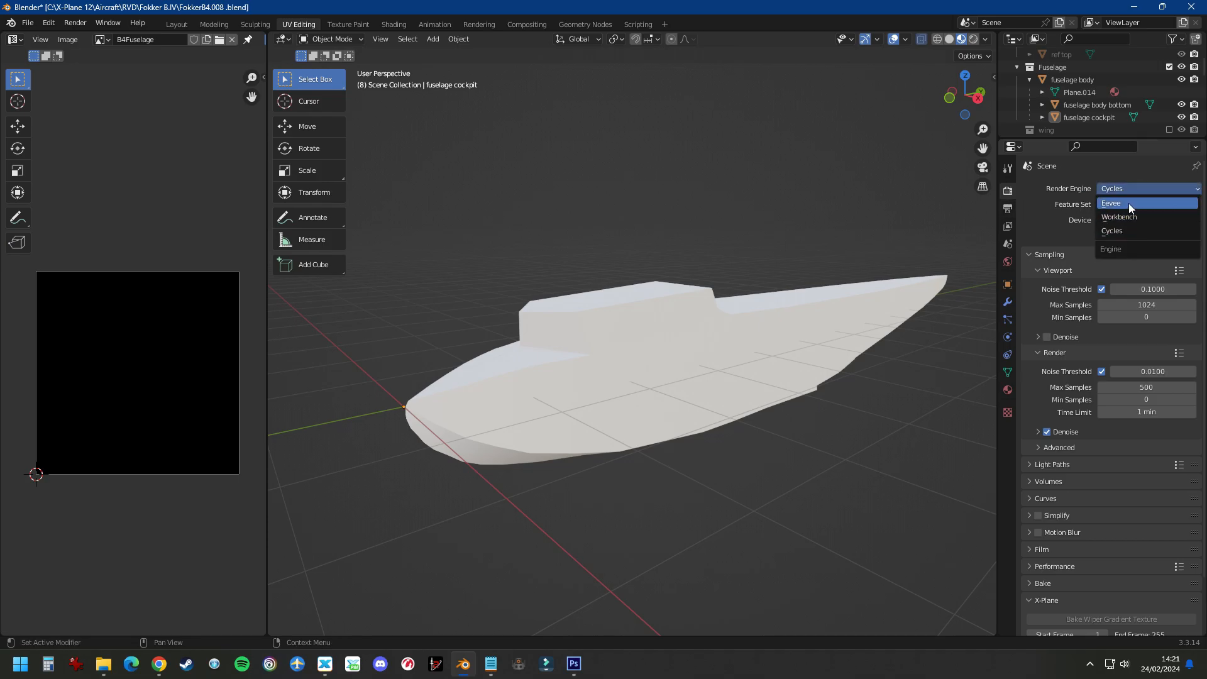
{"action": "left_click", "coordinate": [1130, 202]}
{"action": "left_click", "coordinate": [1134, 183]}
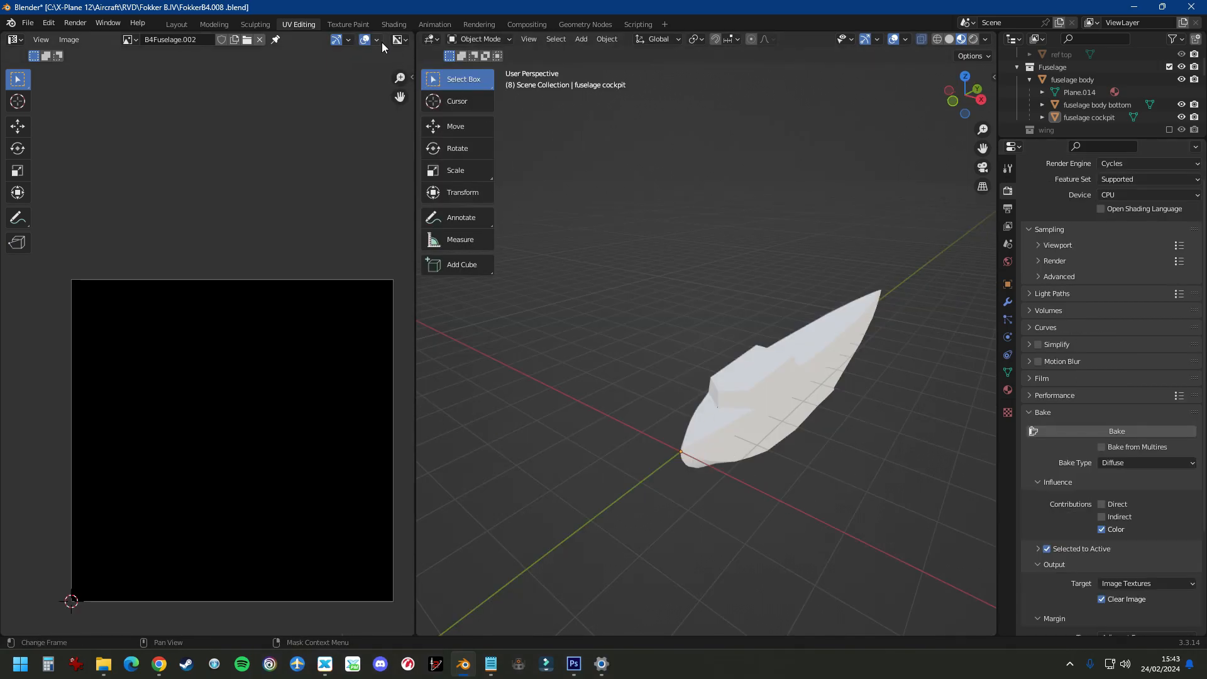
Step: In the Shading workspace, select all the fuselage parts in the 3D view
{"action": "left_click", "coordinate": [393, 24]}
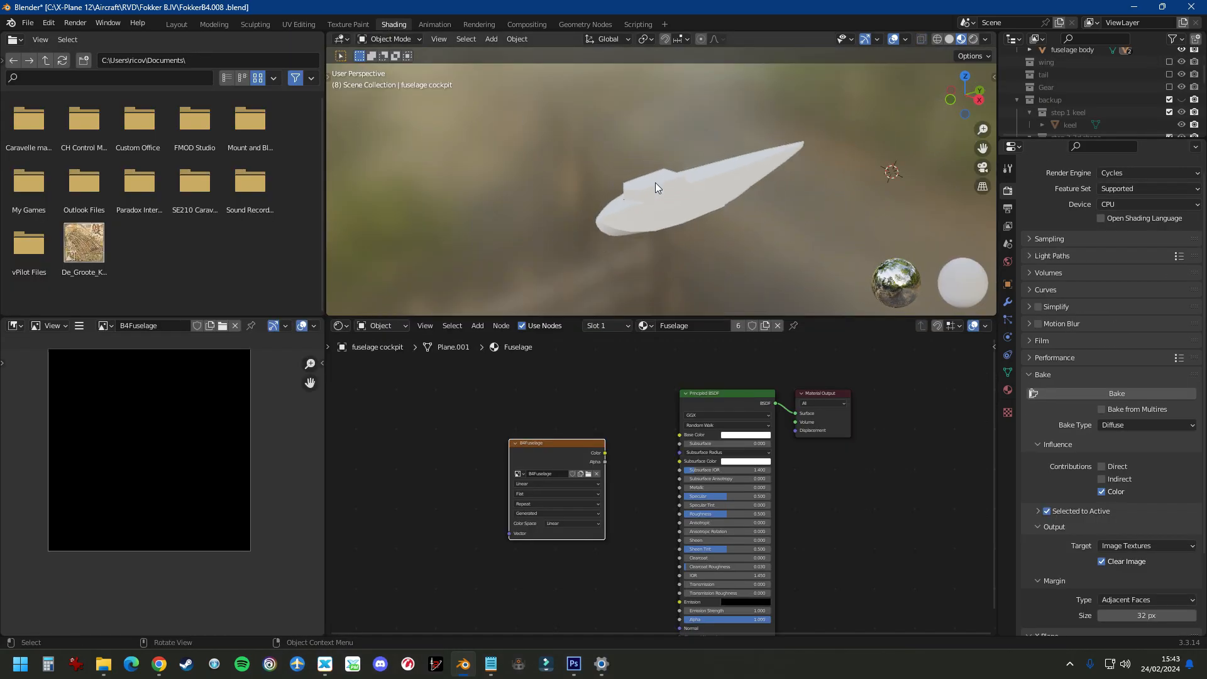
{"action": "left_click_drag", "start_coordinate": [545, 107], "coordinate": [829, 260]}
{"action": "scroll", "coordinate": [729, 187], "scroll_direction": "up", "scroll_amount": 5}
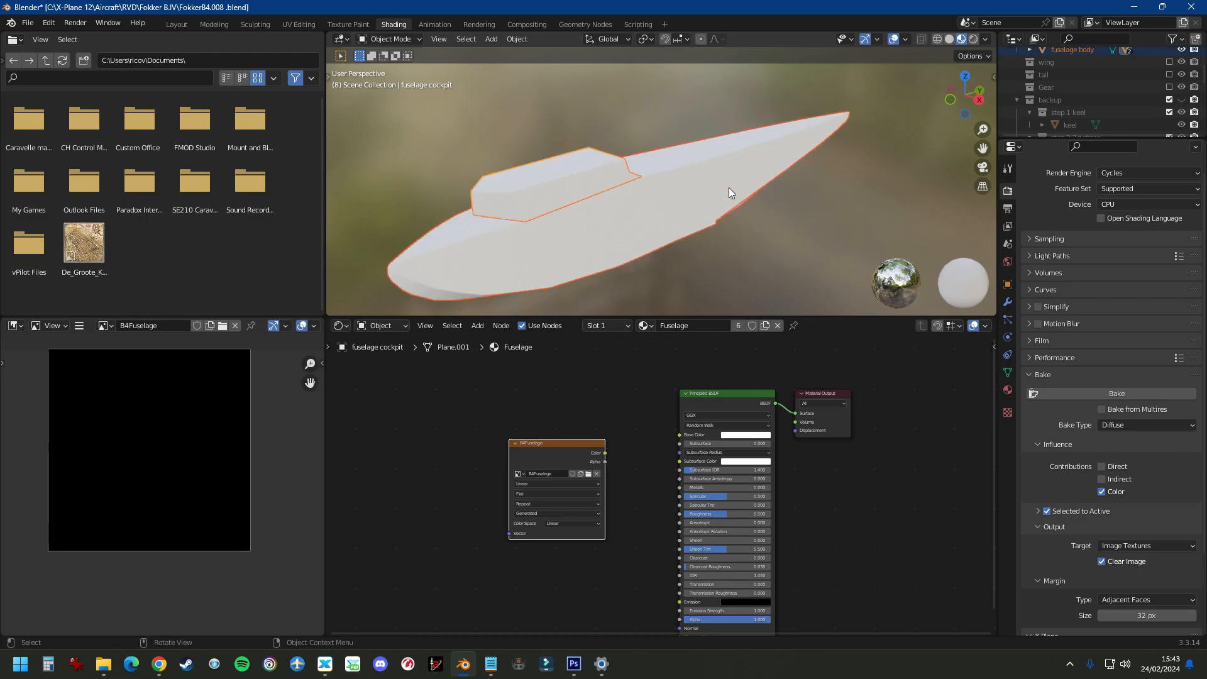
{"action": "scroll", "coordinate": [729, 188], "scroll_direction": "down", "scroll_amount": 2}
{"action": "scroll", "coordinate": [654, 210], "scroll_direction": "up", "scroll_amount": 2}
{"action": "scroll", "coordinate": [655, 208], "scroll_direction": "down", "scroll_amount": 2}
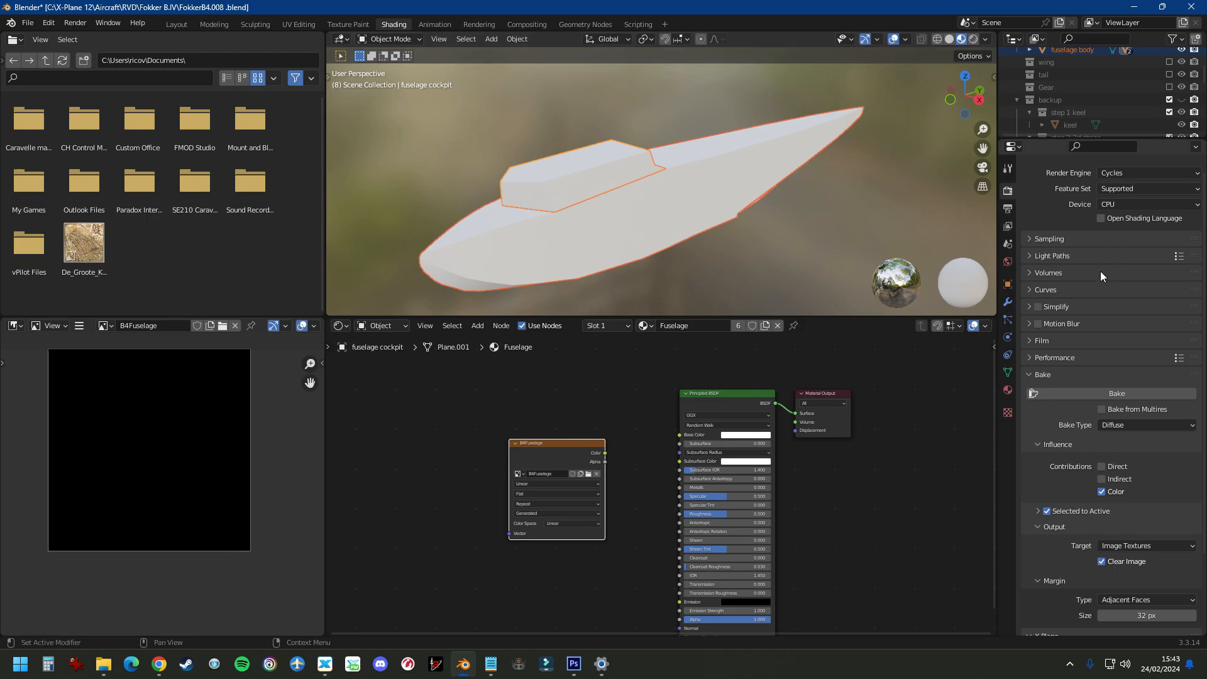
Step: Save the file and bake the Diffuse map with only the Color contribution to the B4Fuselage image texture
{"action": "scroll", "coordinate": [1096, 242], "scroll_direction": "up", "scroll_amount": 1}
{"action": "scroll", "coordinate": [1043, 321], "scroll_direction": "down", "scroll_amount": 3}
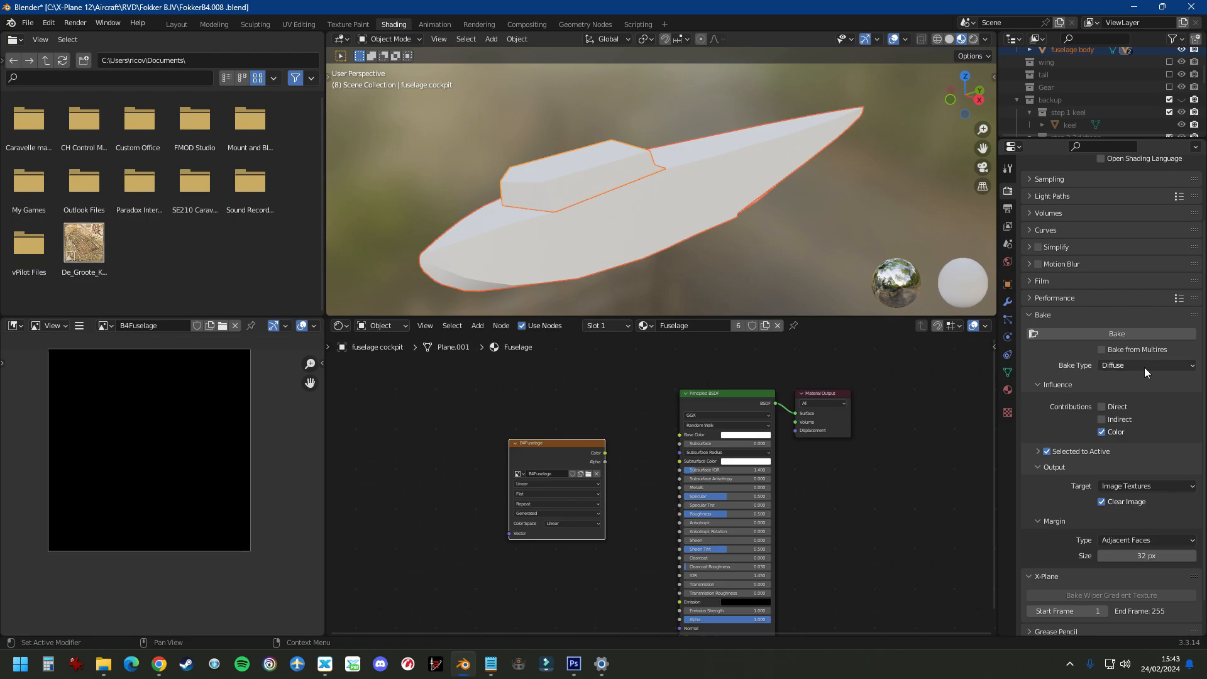
{"action": "scroll", "coordinate": [1076, 382], "scroll_direction": "down", "scroll_amount": 2}
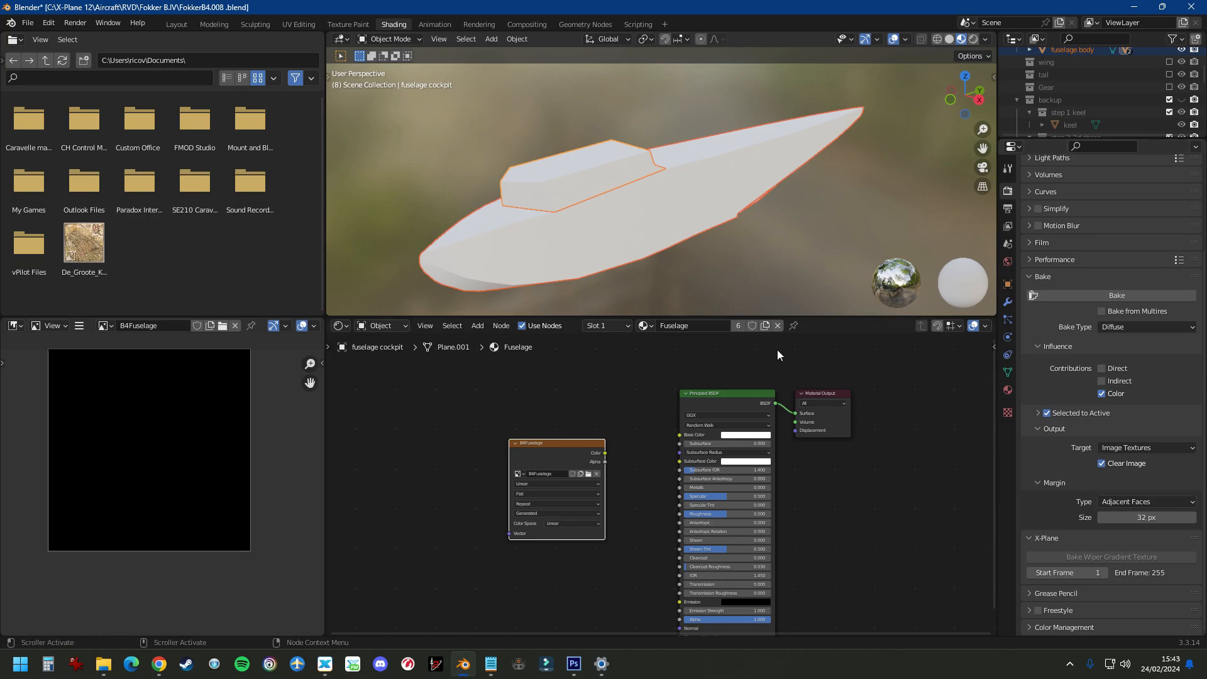
{"action": "key", "text": "ctrl+s"}
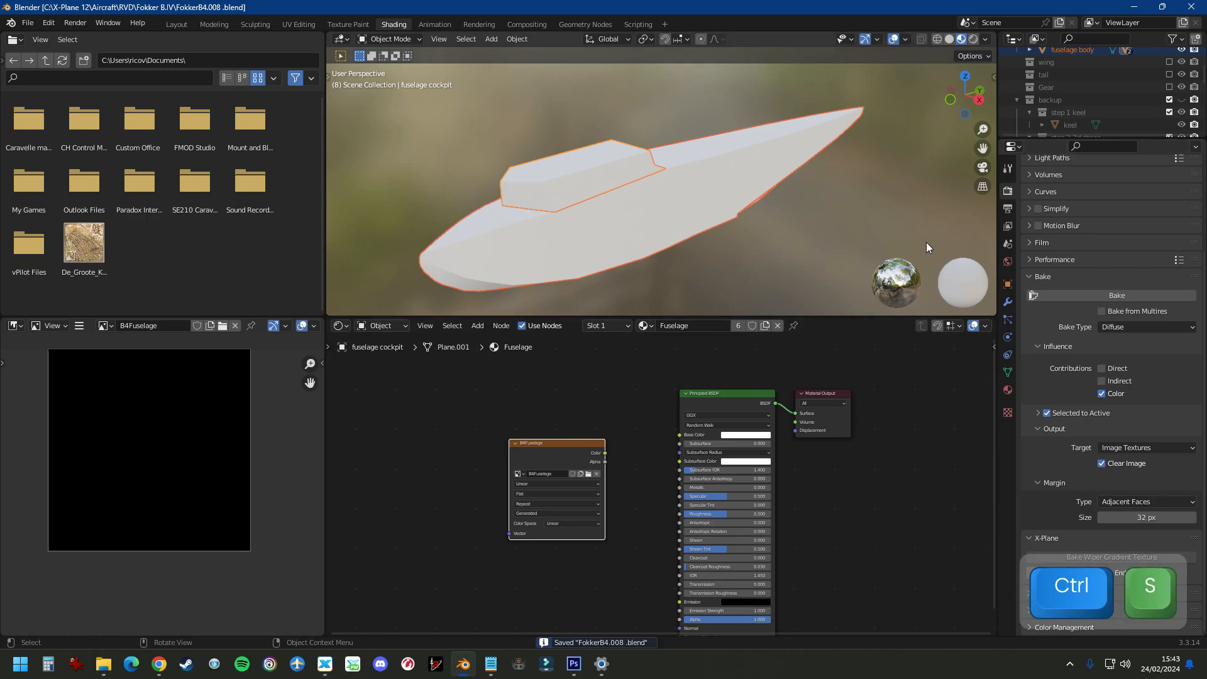
{"action": "left_click", "coordinate": [1123, 300]}
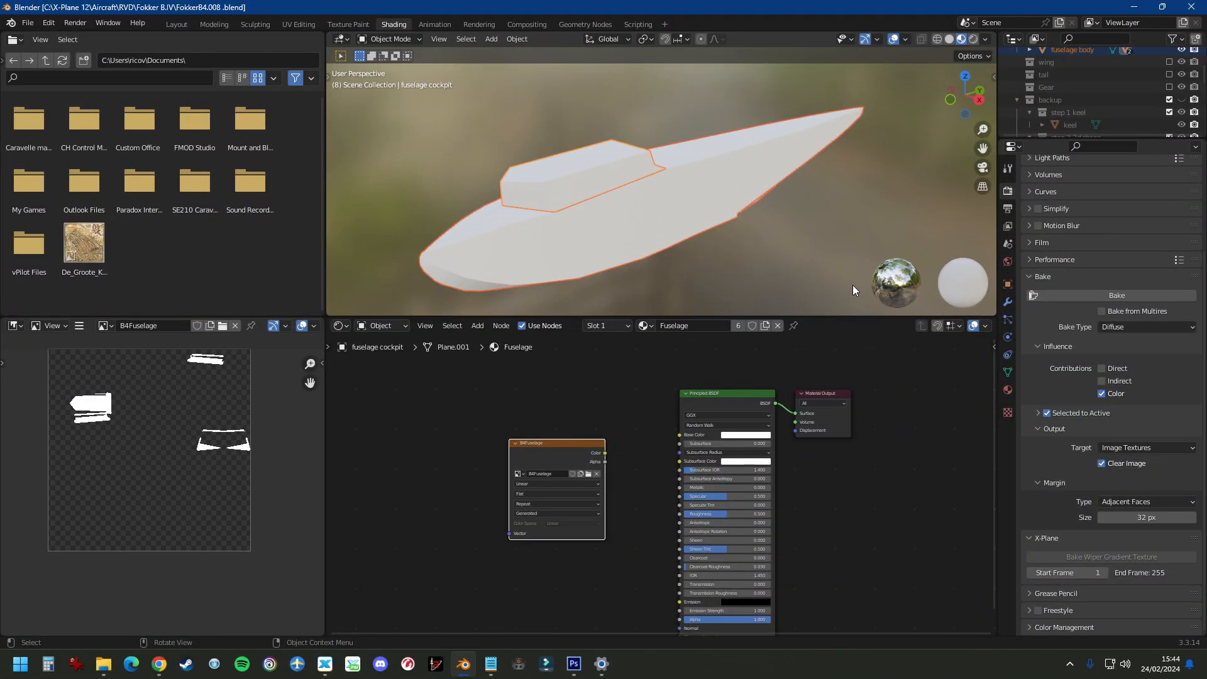
{"action": "scroll", "coordinate": [902, 448], "scroll_direction": "down", "scroll_amount": 1}
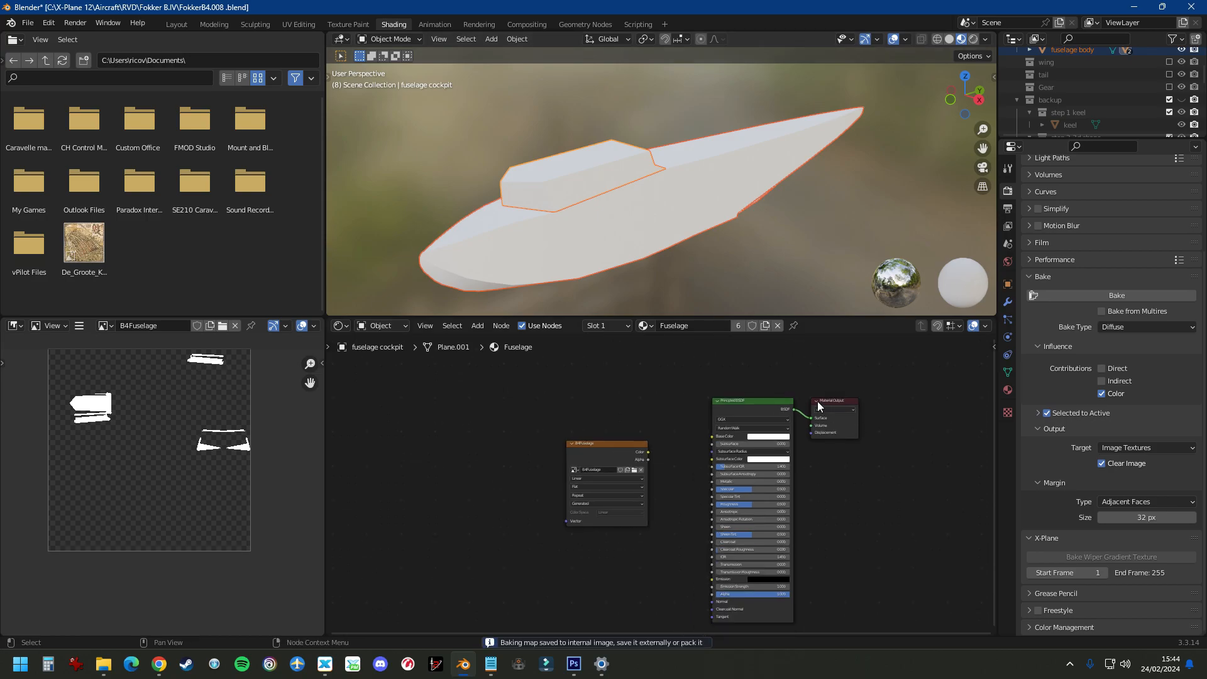
Step: Turn off Selected to Active and Clear Image, then bake the fuselage parts individually to the B4Fuselage image
{"action": "scroll", "coordinate": [704, 381], "scroll_direction": "up", "scroll_amount": 2}
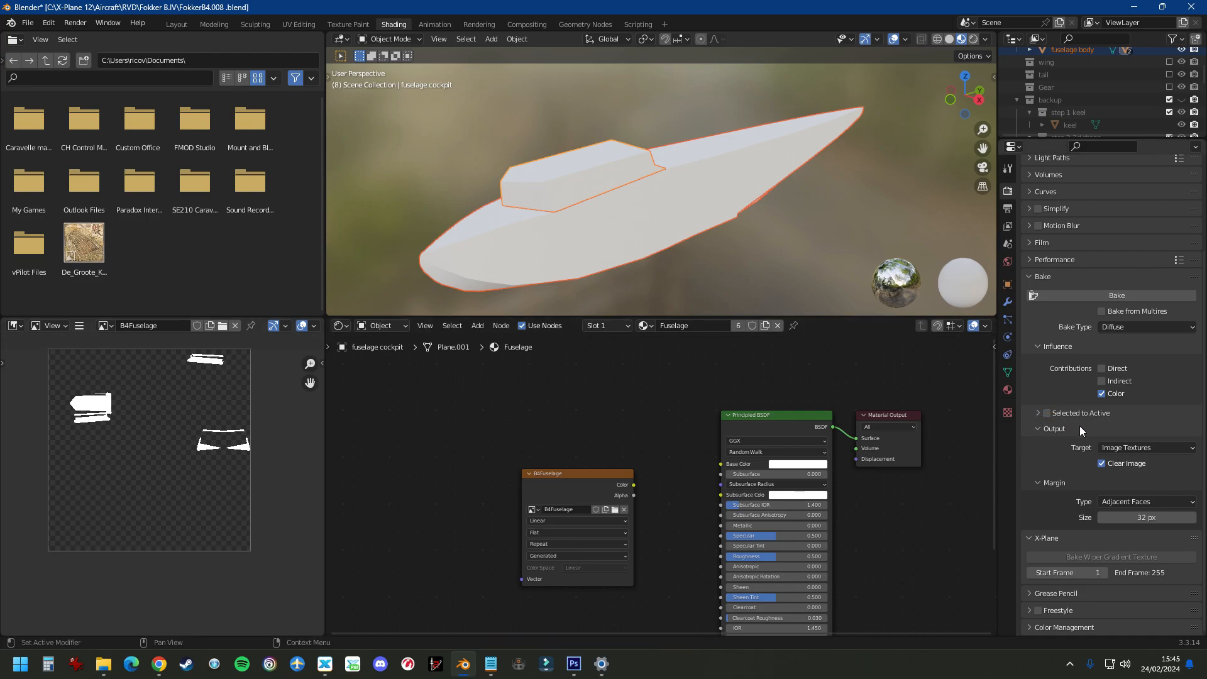
{"action": "left_click", "coordinate": [594, 169]}
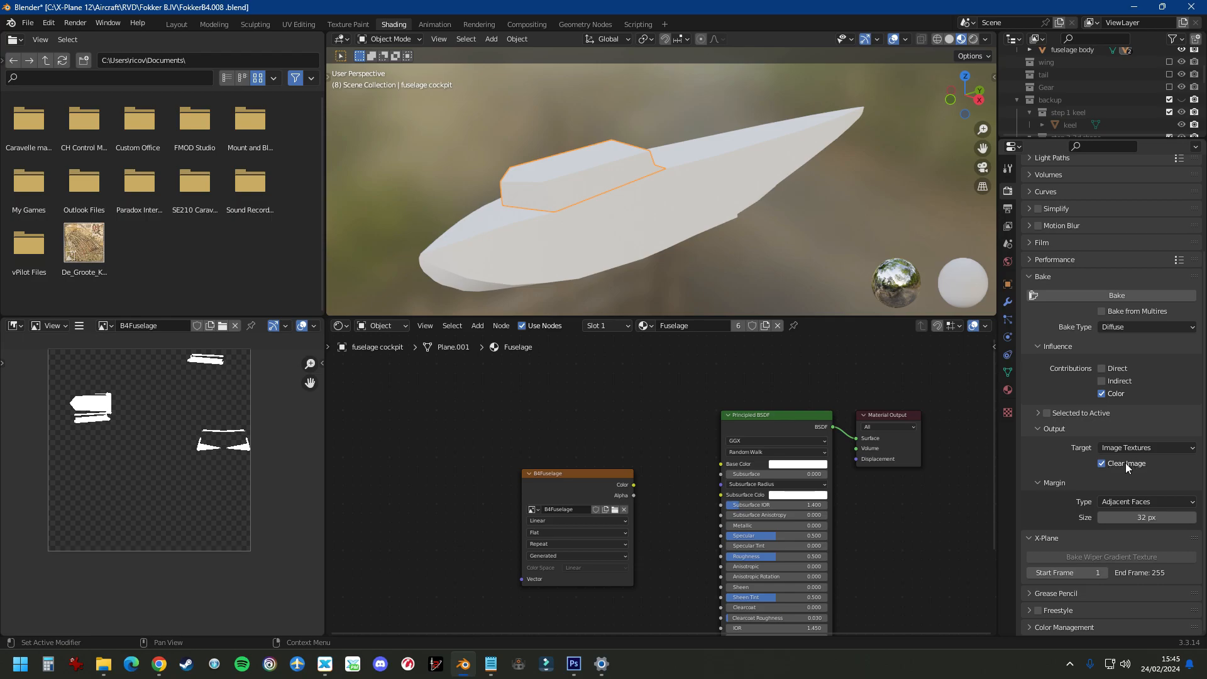
{"action": "left_click", "coordinate": [615, 237]}
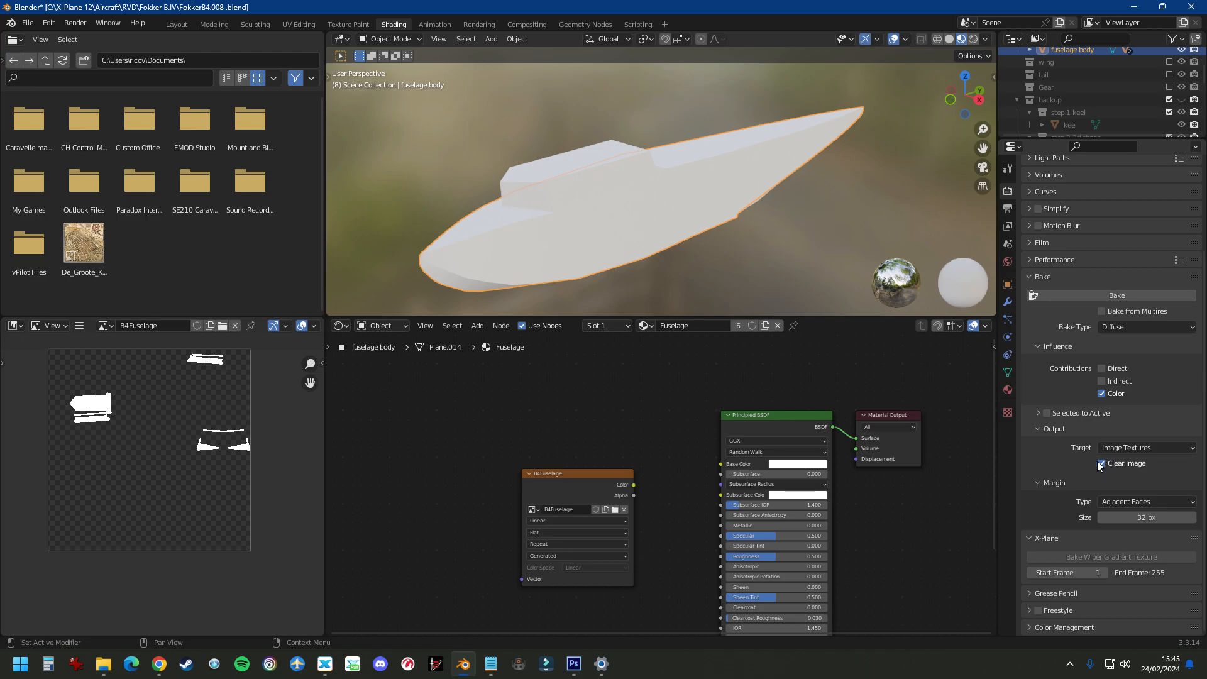
{"action": "mouse_move", "coordinate": [717, 277]}
{"action": "middle_mouse_down"}
{"action": "mouse_move", "coordinate": [743, 261]}
{"action": "mouse_move", "coordinate": [746, 240]}
{"action": "mouse_move", "coordinate": [739, 277]}
{"action": "middle_mouse_up"}
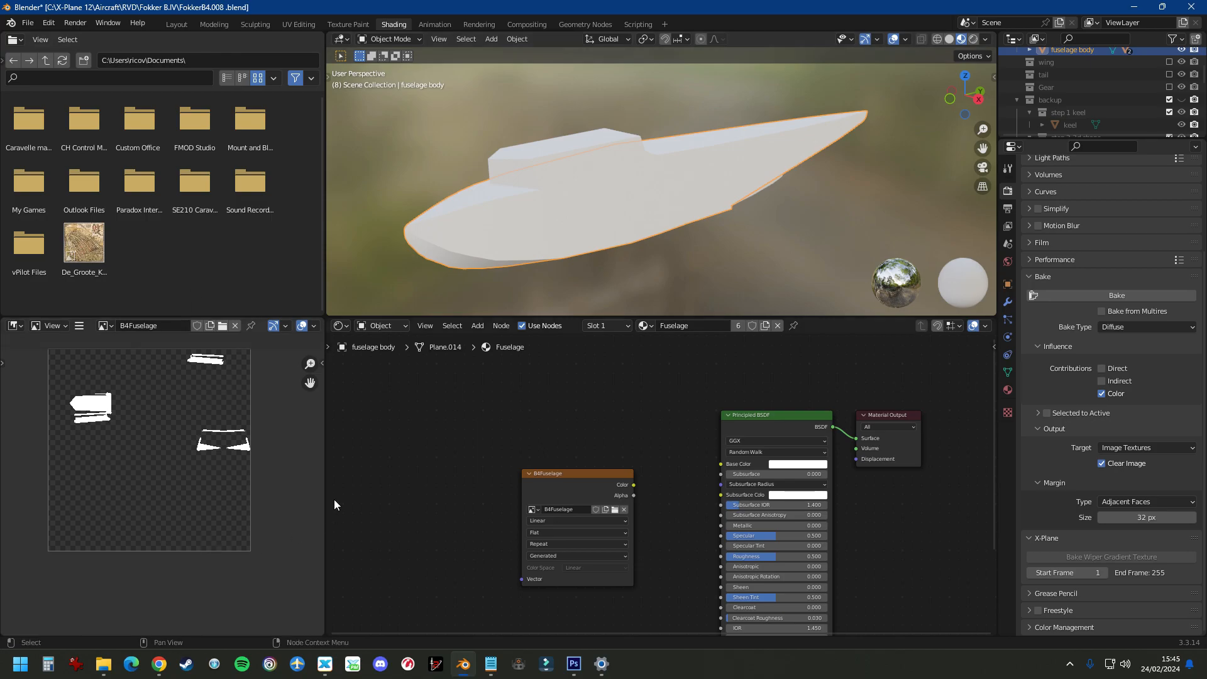
{"action": "left_click", "coordinate": [536, 152]}
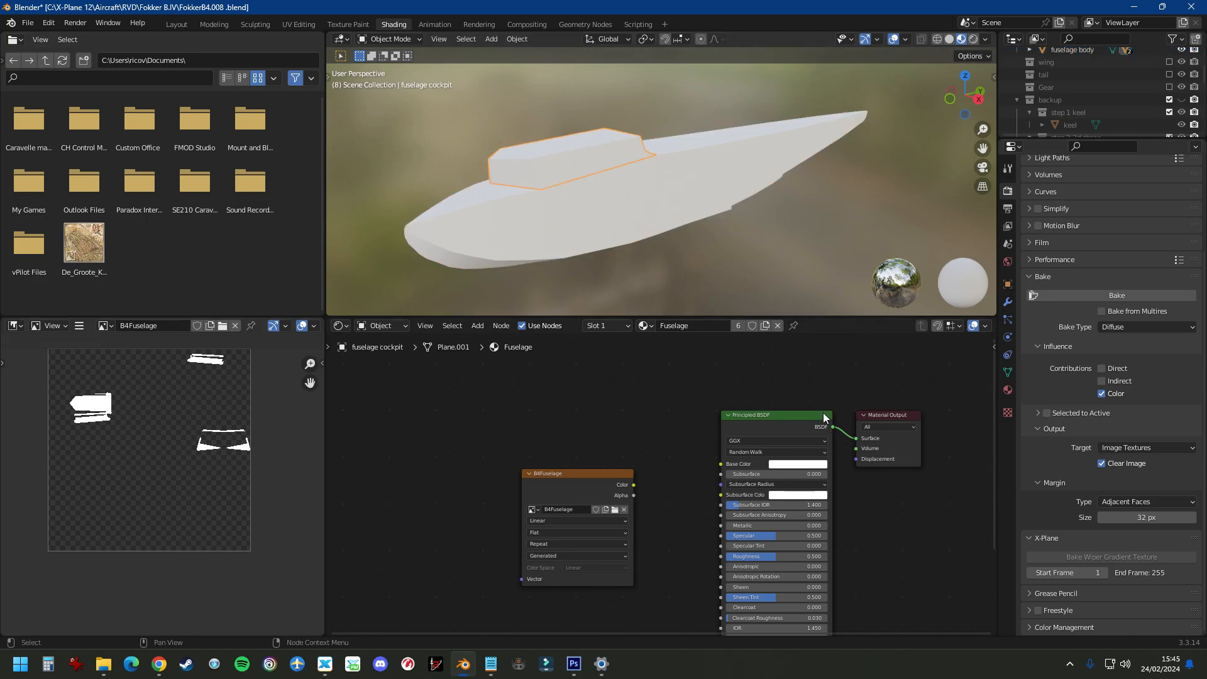
{"action": "left_click", "coordinate": [1104, 300]}
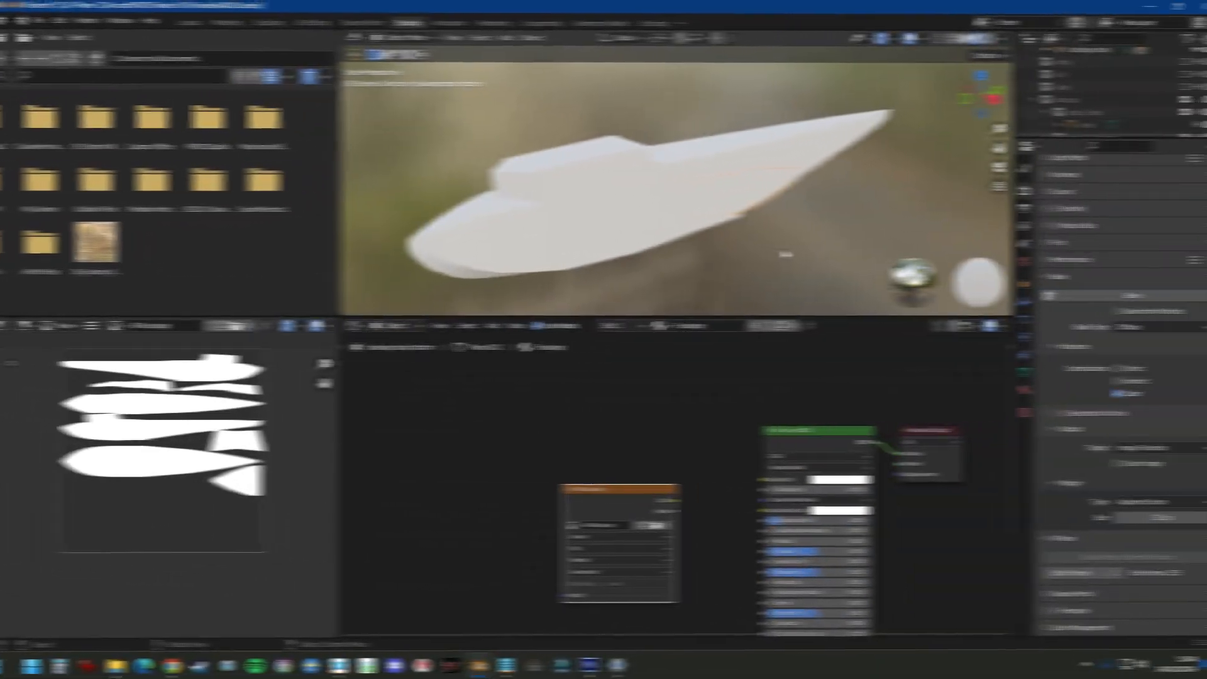
{"action": "scroll", "coordinate": [157, 404], "scroll_direction": "up", "scroll_amount": 1}
{"action": "scroll", "coordinate": [204, 407], "scroll_direction": "down", "scroll_amount": 1}
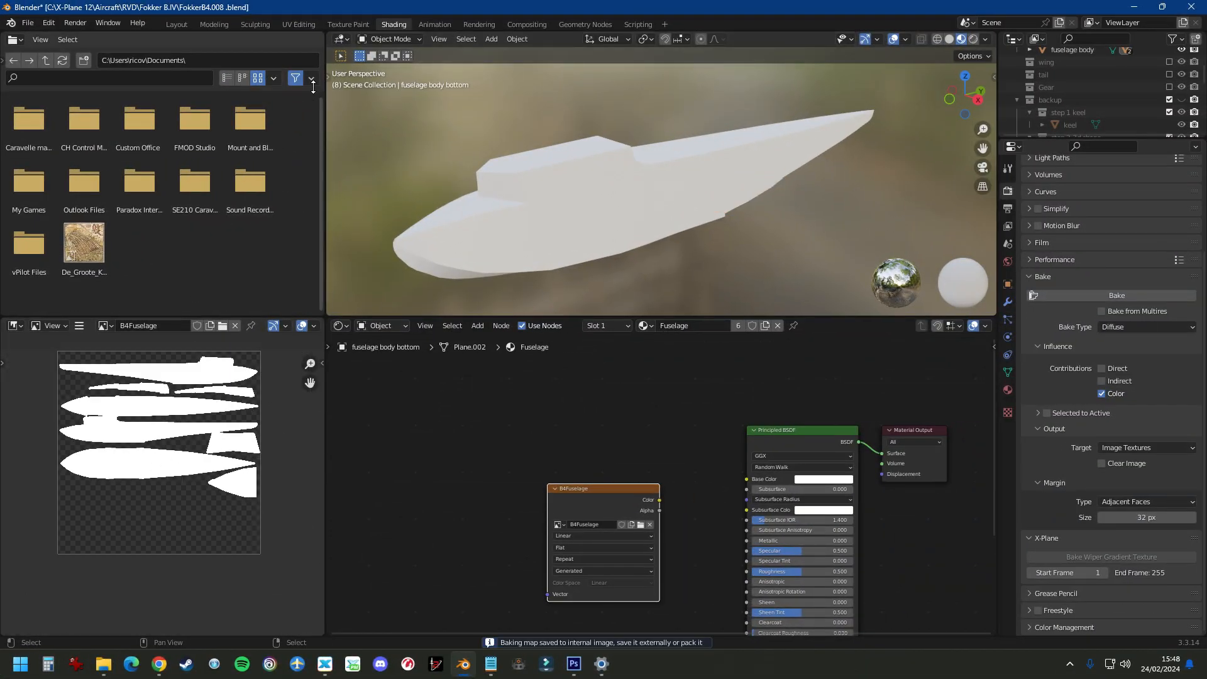
Step: In the UV Editing workspace, display the baked B4Fuselage image and inspect its fuselage shapes
{"action": "left_click", "coordinate": [304, 23]}
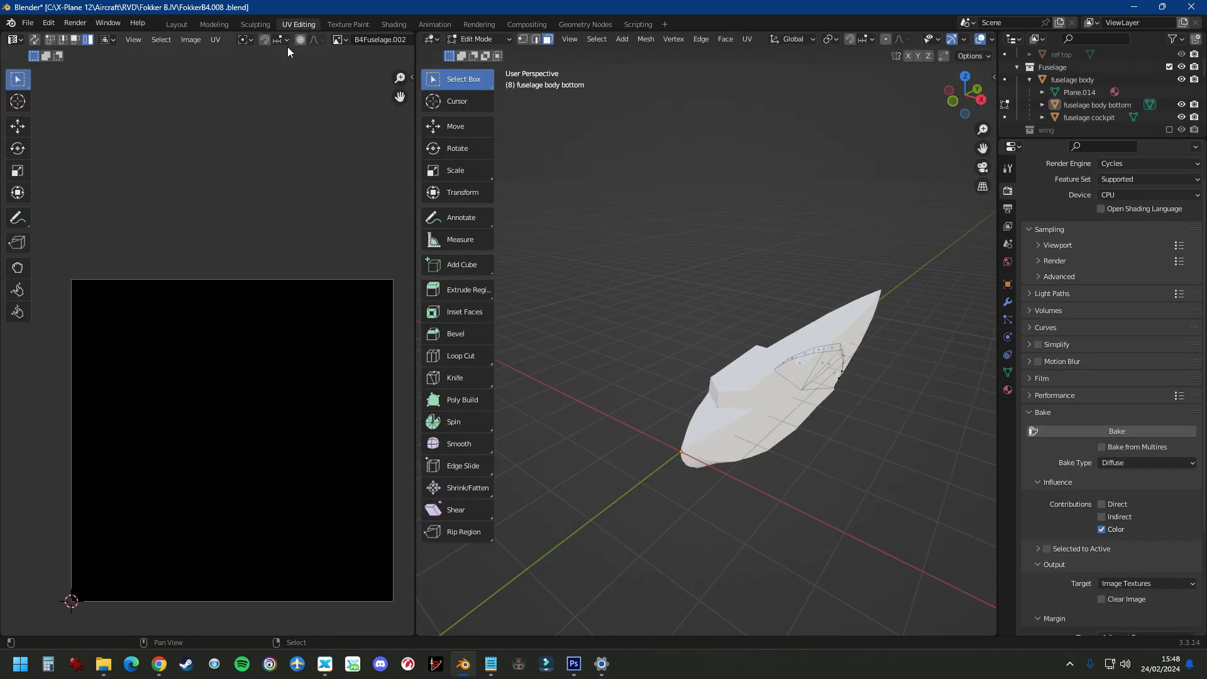
{"action": "left_click", "coordinate": [194, 39]}
{"action": "scroll", "coordinate": [191, 68], "scroll_direction": "up", "scroll_amount": 3}
{"action": "scroll", "coordinate": [198, 72], "scroll_direction": "down", "scroll_amount": 3}
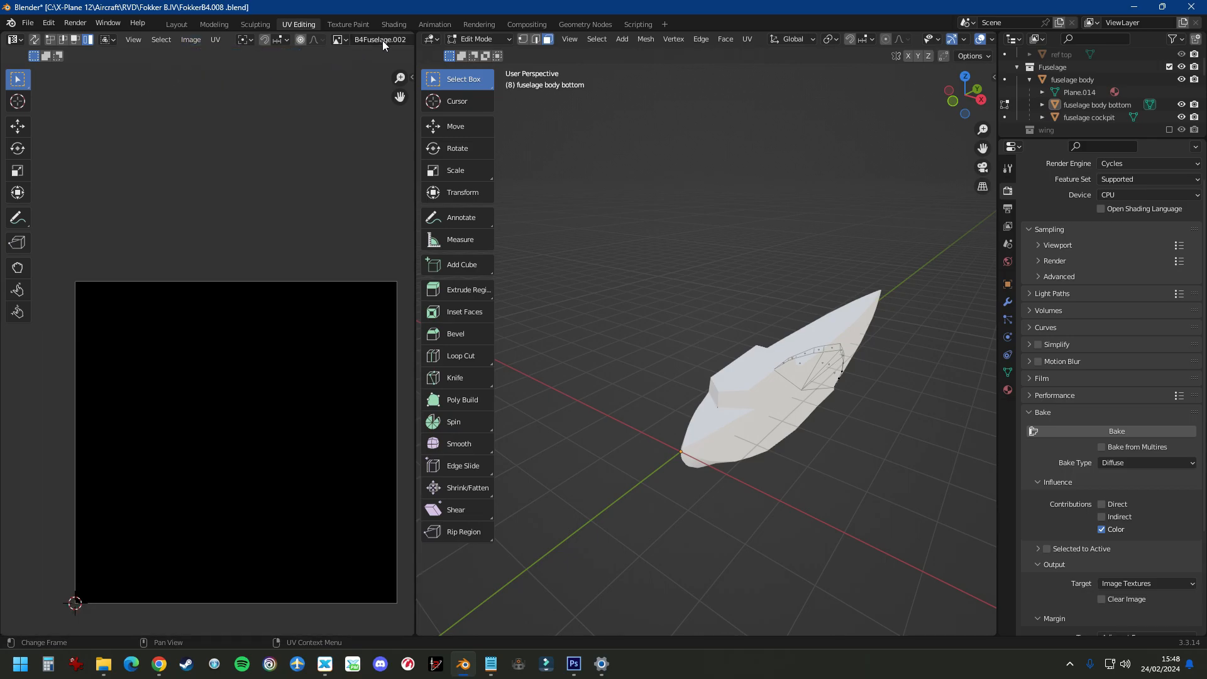
{"action": "scroll", "coordinate": [378, 50], "scroll_direction": "down", "scroll_amount": 2}
{"action": "scroll", "coordinate": [379, 50], "scroll_direction": "up", "scroll_amount": 1}
{"action": "left_click", "coordinate": [340, 39]}
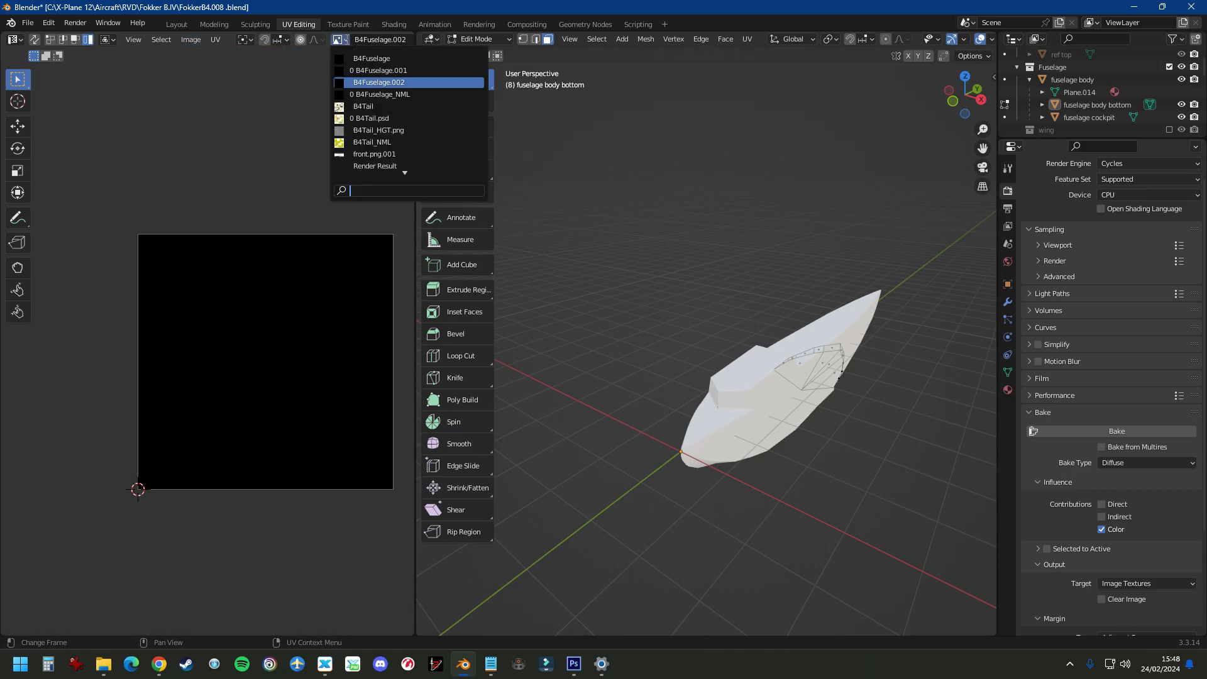
{"action": "left_click", "coordinate": [371, 59]}
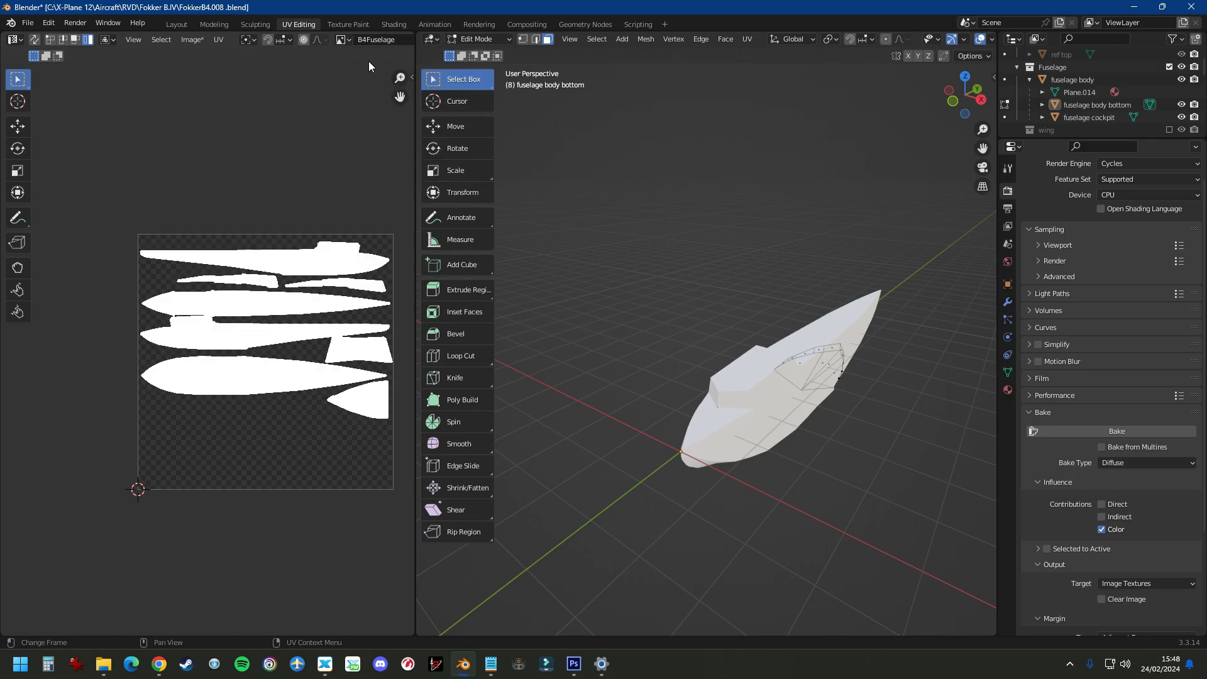
{"action": "left_click", "coordinate": [344, 39]}
{"action": "left_click", "coordinate": [367, 58]}
{"action": "scroll", "coordinate": [188, 308], "scroll_direction": "up", "scroll_amount": 3}
{"action": "scroll", "coordinate": [113, 318], "scroll_direction": "down", "scroll_amount": 5}
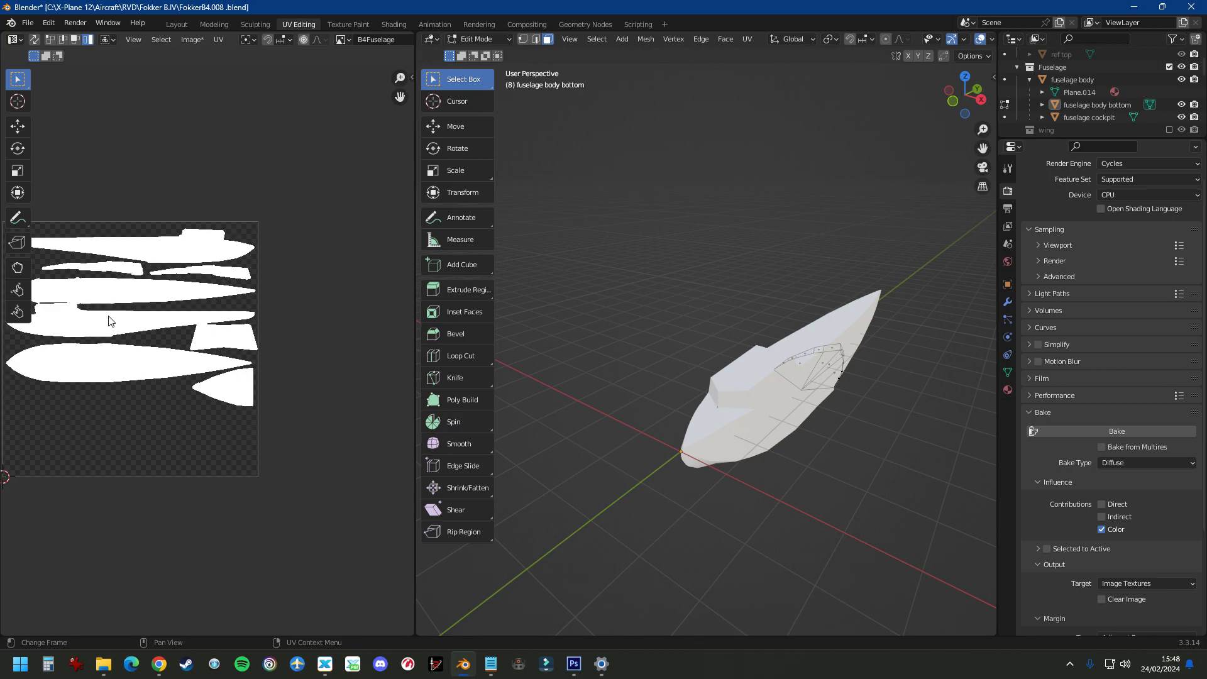
{"action": "scroll", "coordinate": [148, 283], "scroll_direction": "up", "scroll_amount": 2}
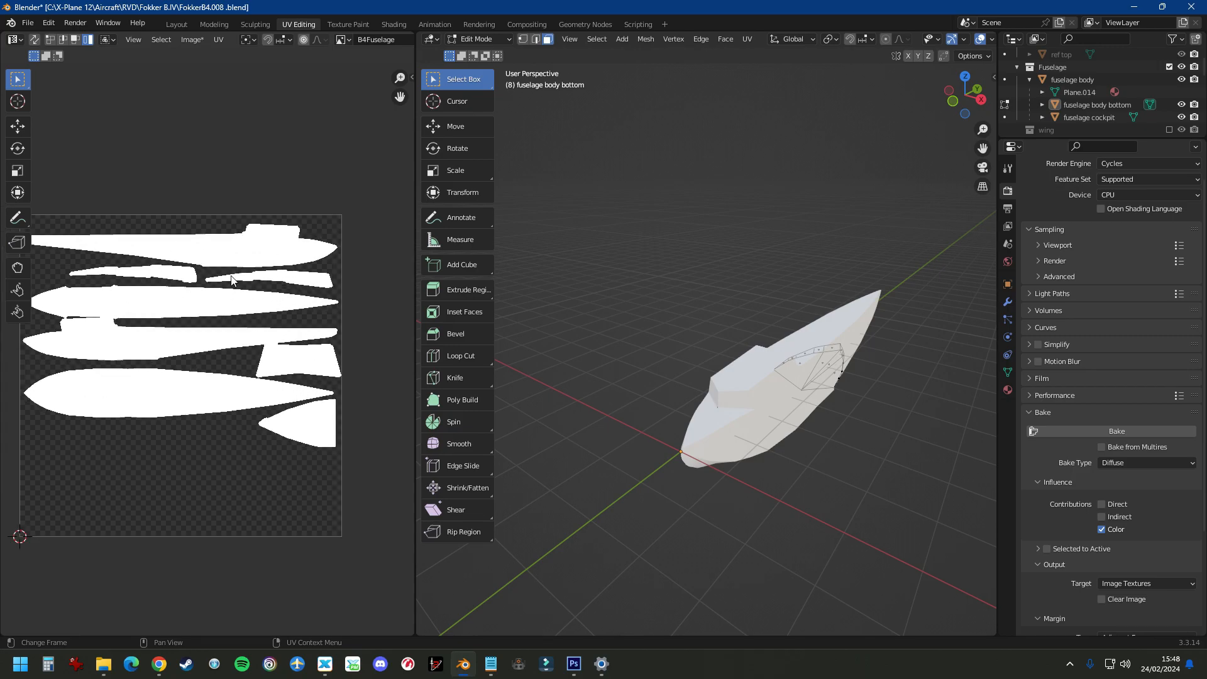
Step: Save the baked image as B4Fuselage.png in the Objects folder of the Fokker B.IV aircraft
{"action": "left_click", "coordinate": [197, 40]}
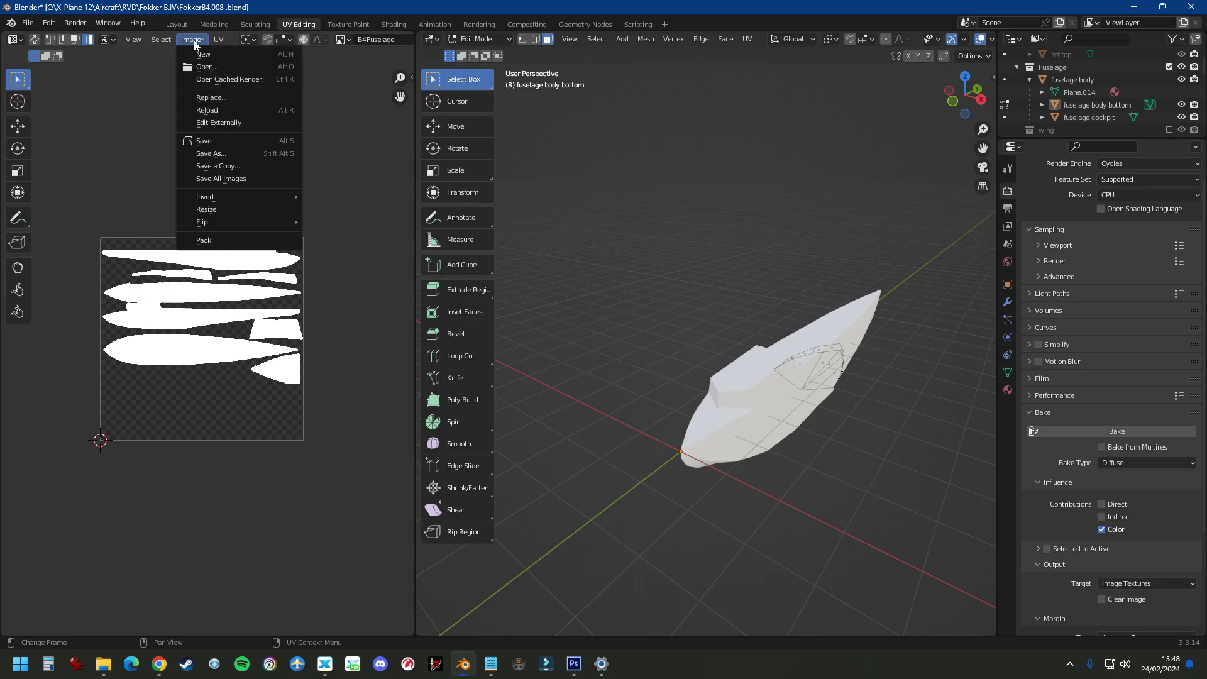
{"action": "left_click", "coordinate": [217, 154]}
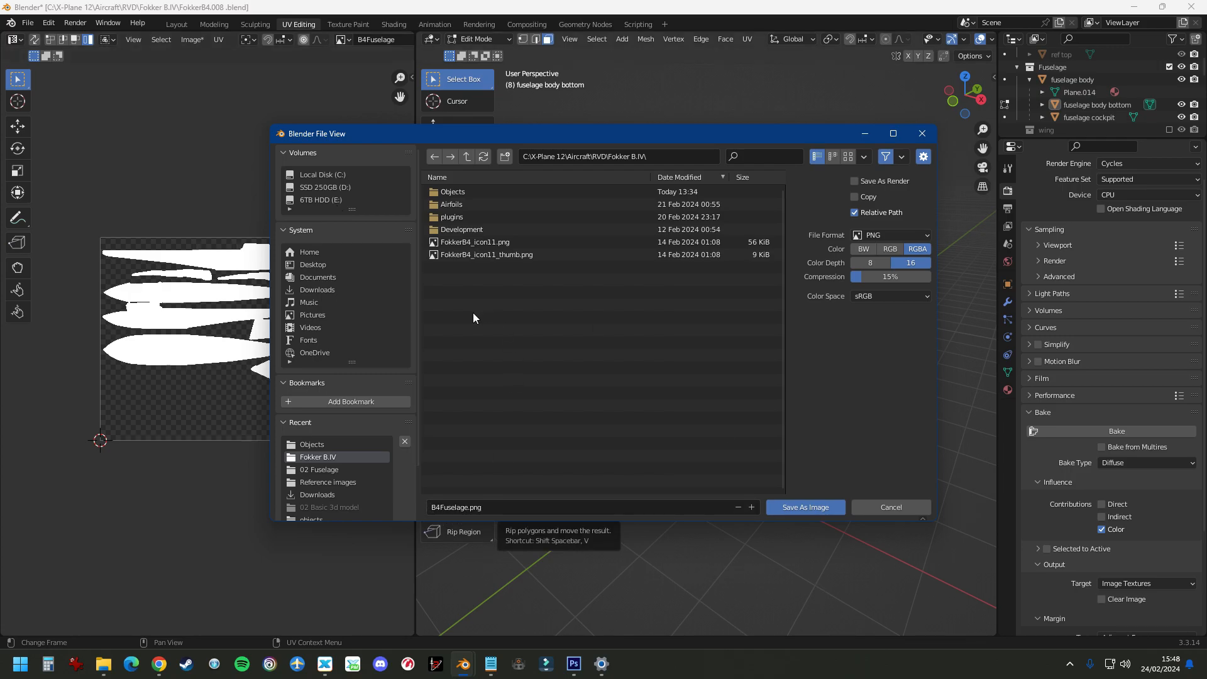
{"action": "left_click", "coordinate": [458, 192]}
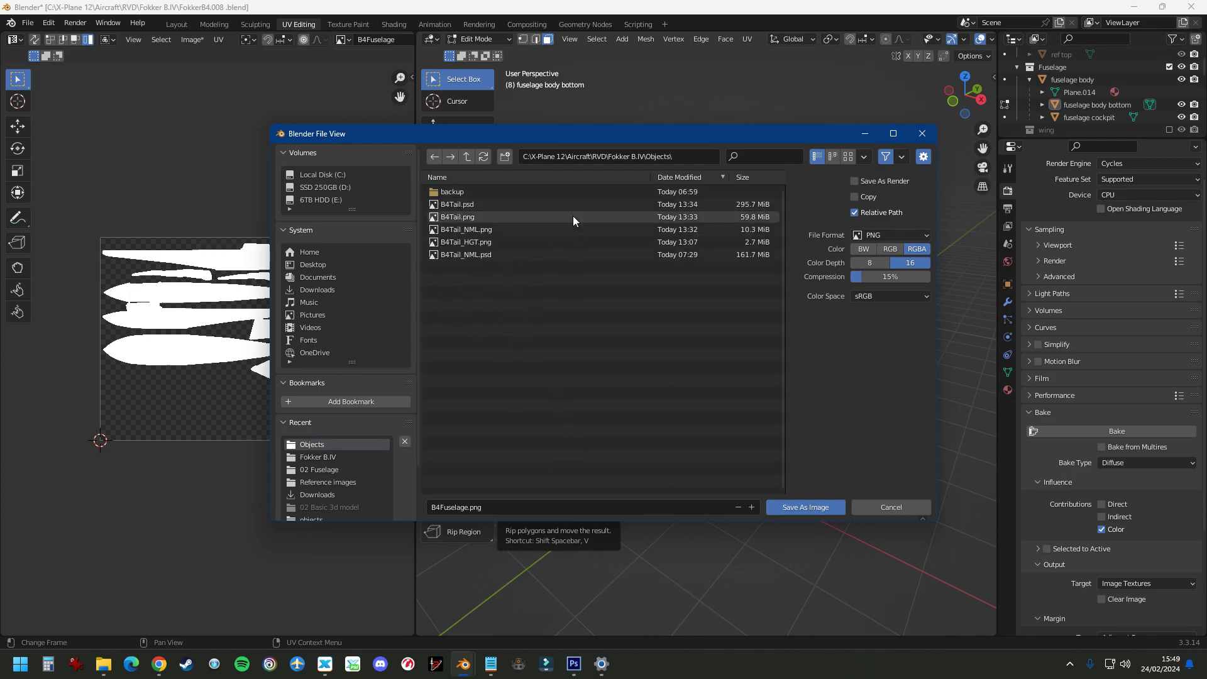
{"action": "left_click", "coordinate": [817, 507]}
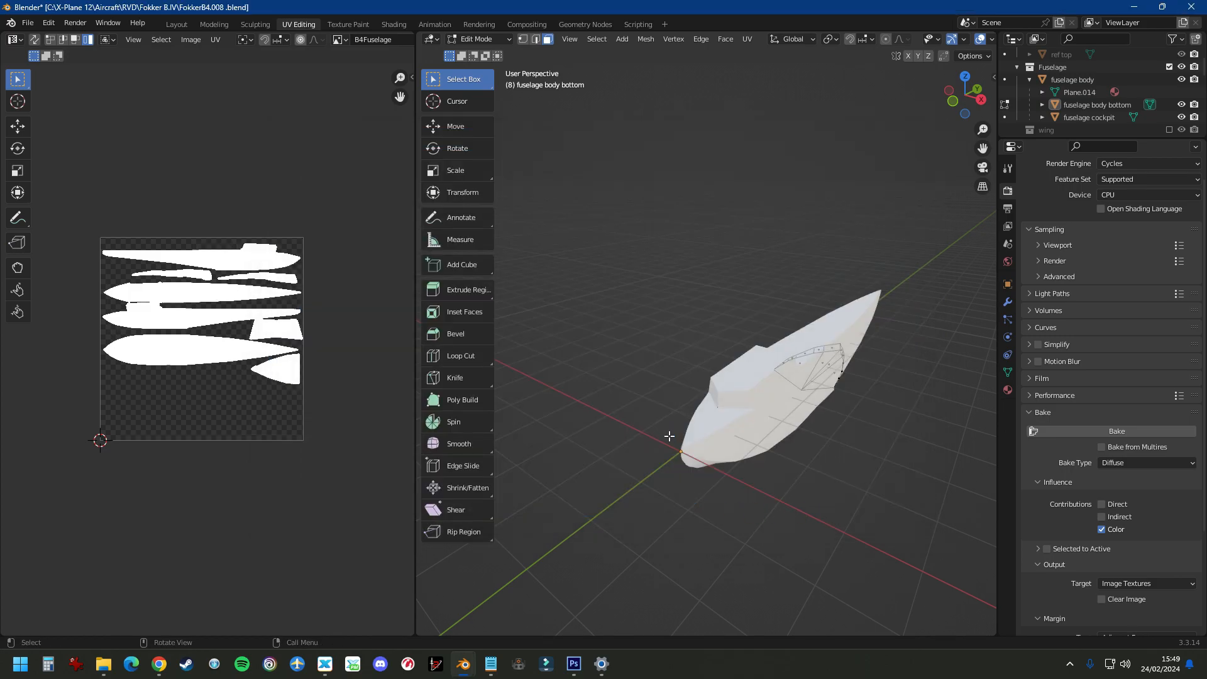
Step: In the Shading workspace, reposition the B4Fuselage texture node and connect its Color output to the Principled BSDF's Base Color
{"action": "left_click", "coordinate": [390, 24]}
{"action": "left_click_drag", "start_coordinate": [606, 498], "coordinate": [547, 432]}
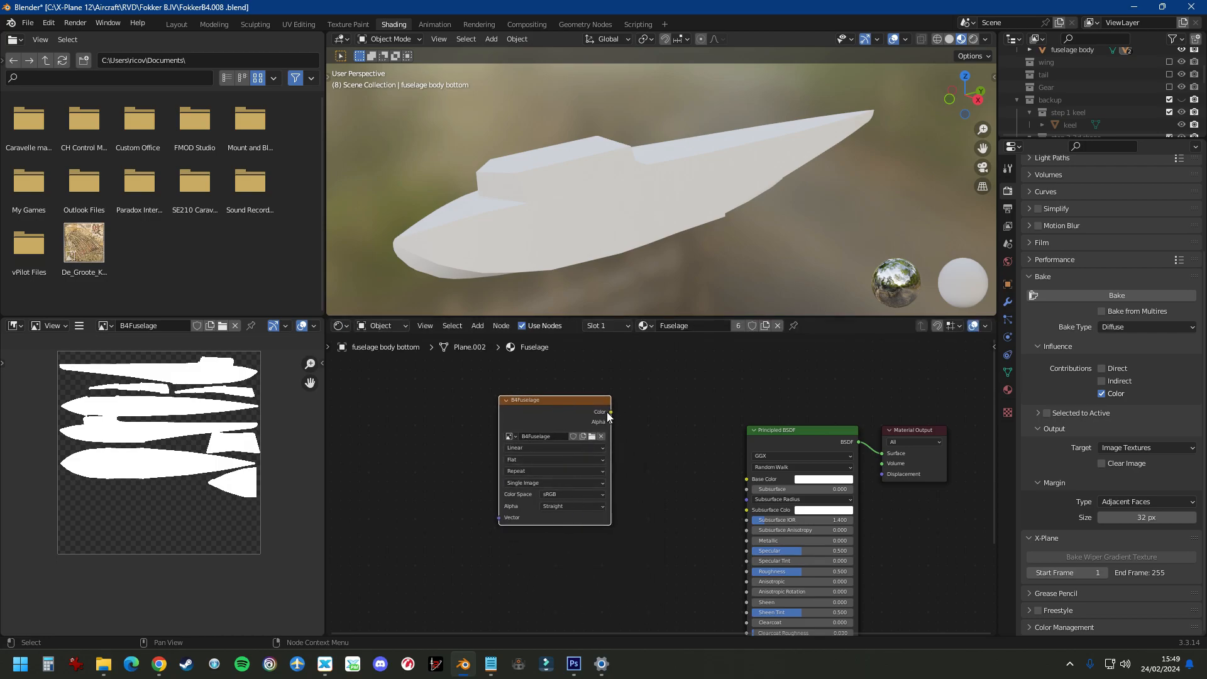
{"action": "left_click_drag", "start_coordinate": [611, 411], "coordinate": [742, 481]}
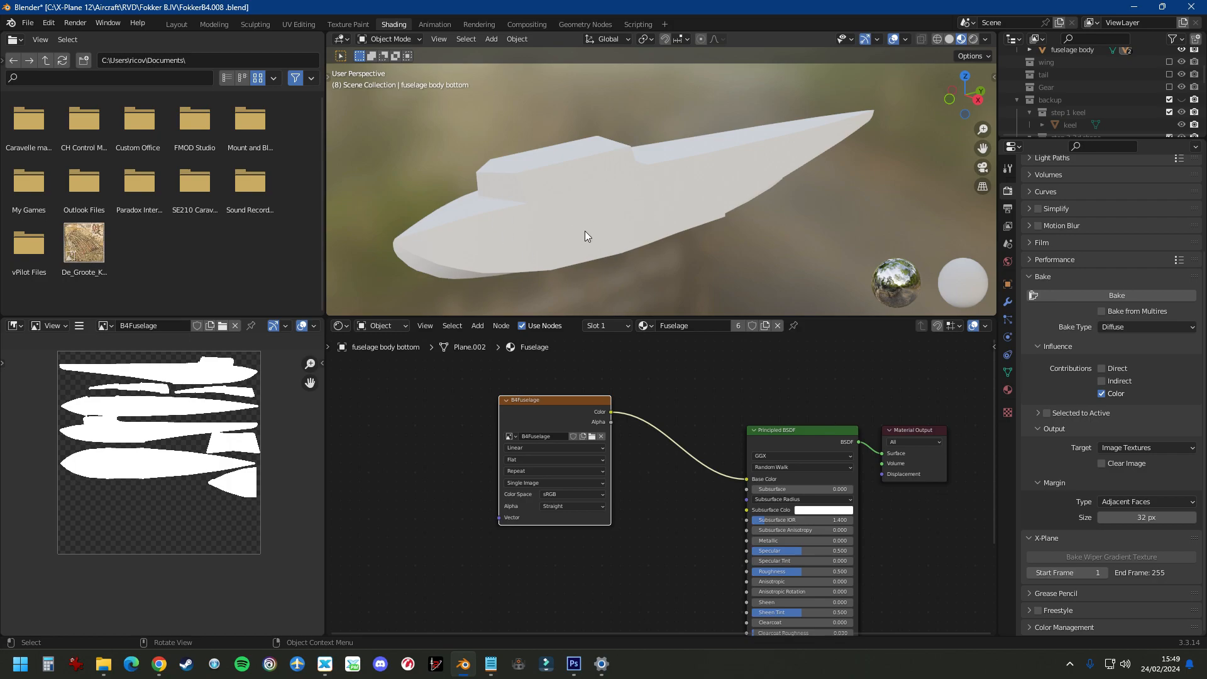
{"action": "middle_click_drag", "start_coordinate": [583, 208], "coordinate": [558, 229]}
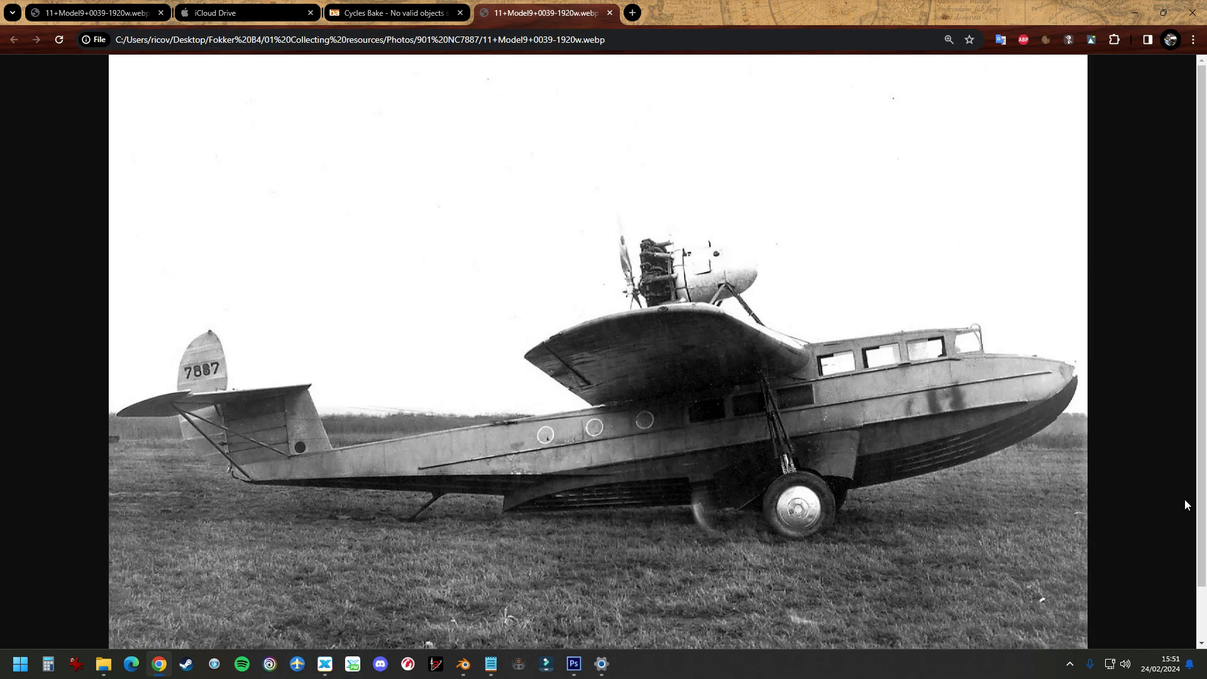
Step: Capture the side-view aircraft photo from the browser and paste it as a new layer into B4Fuselage.png in Photoshop
{"action": "key", "text": "Print"}
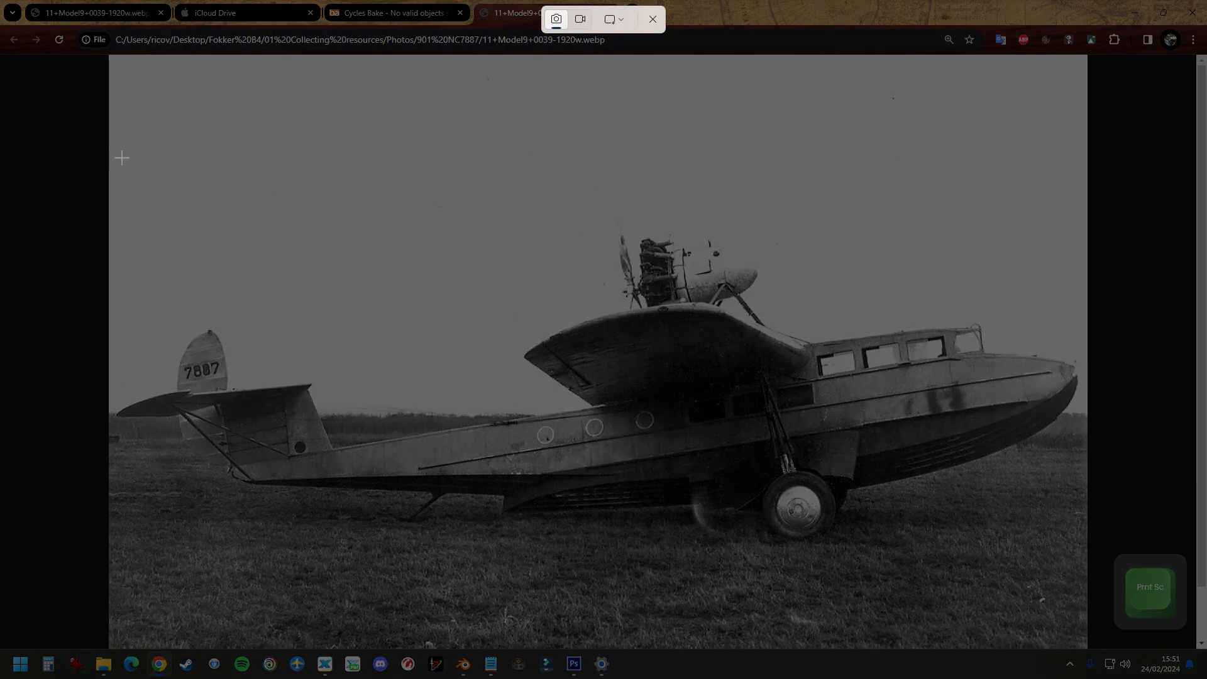
{"action": "left_click_drag", "start_coordinate": [122, 172], "coordinate": [1084, 586]}
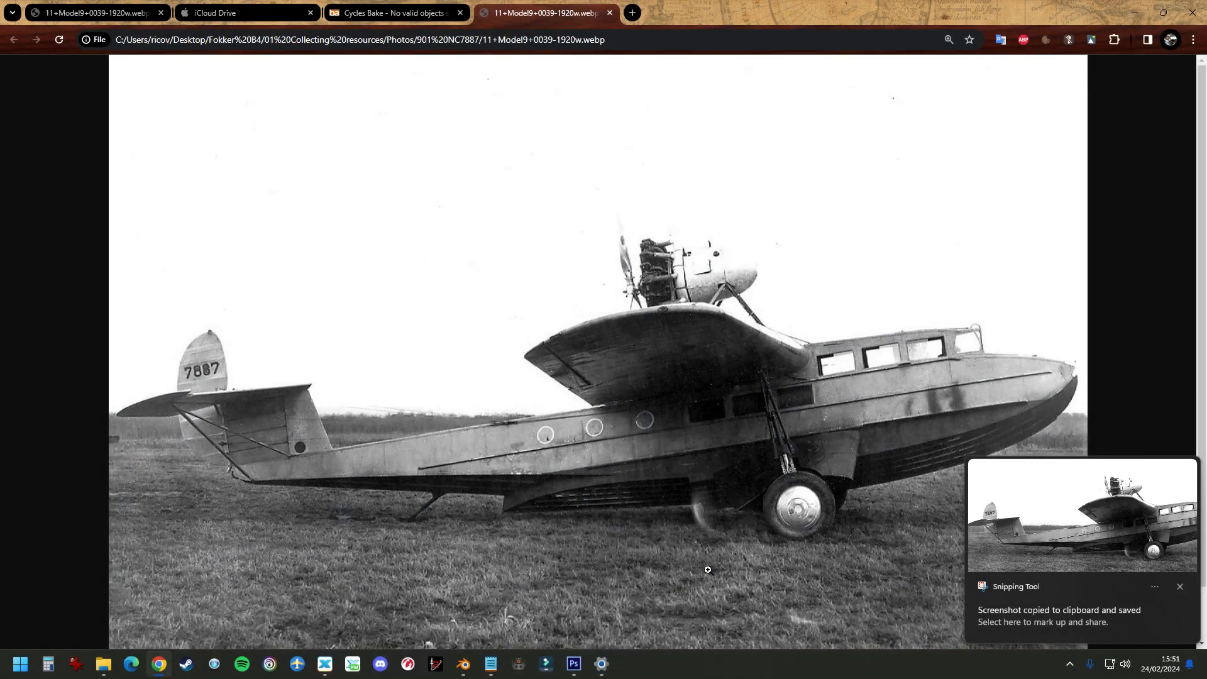
{"action": "left_click", "coordinate": [583, 666]}
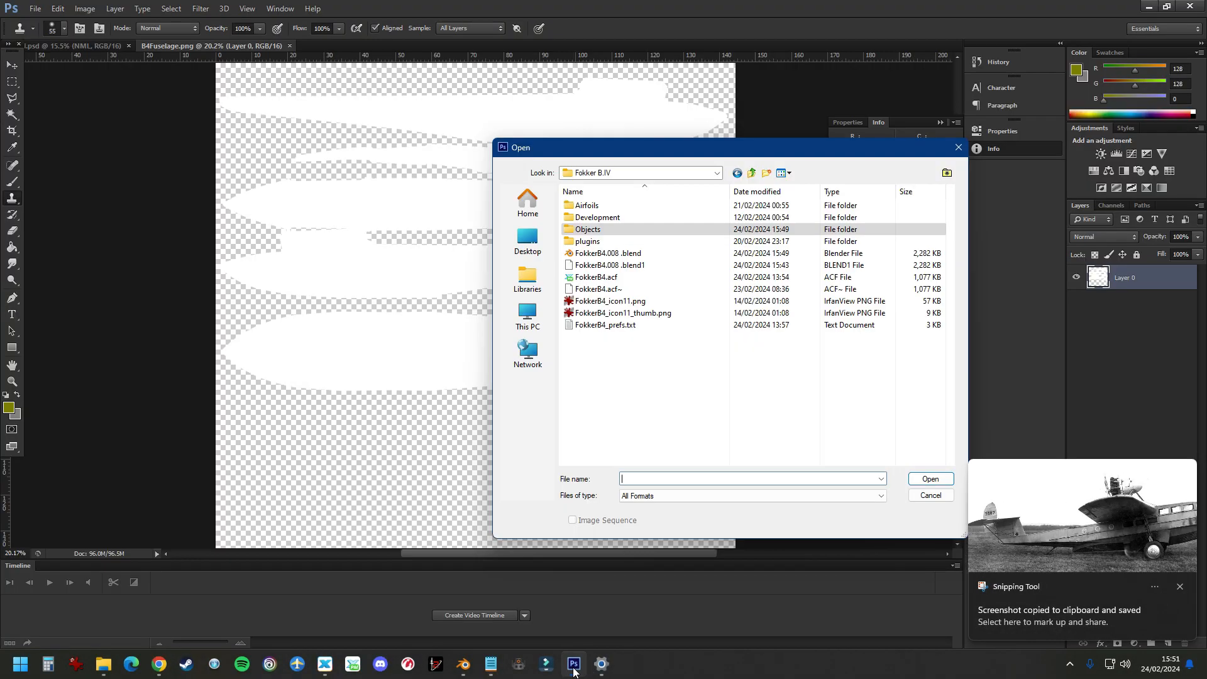
{"action": "left_click", "coordinate": [930, 495]}
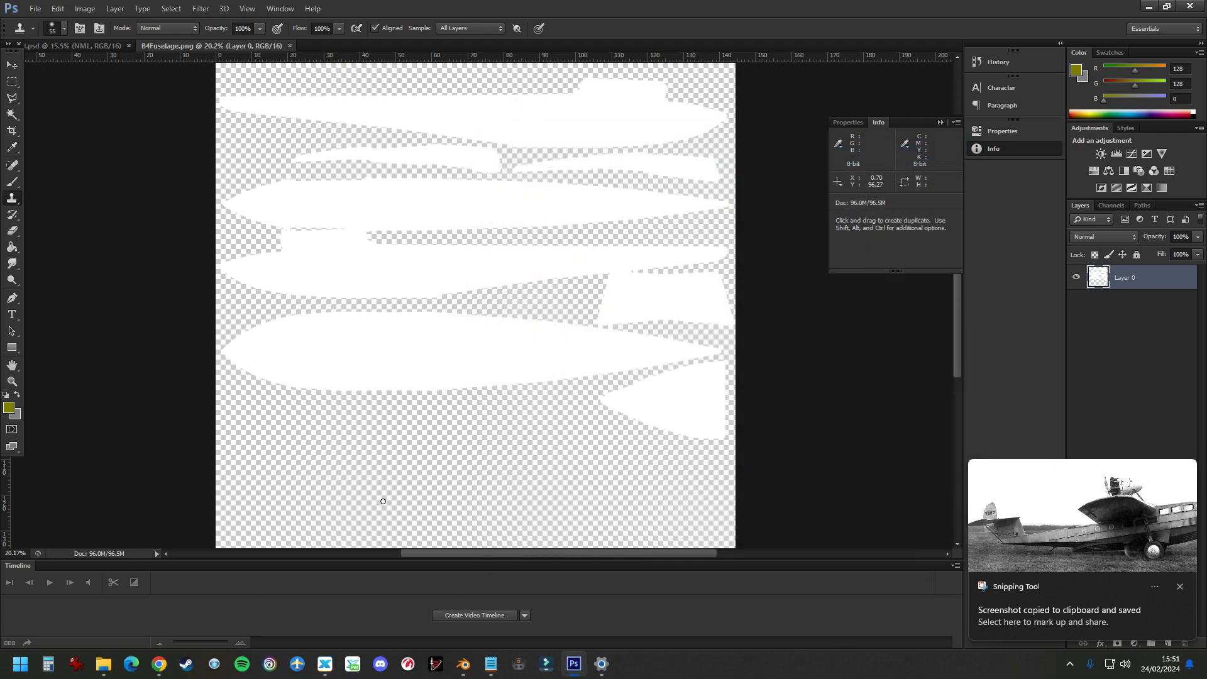
{"action": "scroll", "coordinate": [533, 156], "scroll_direction": "up", "scroll_amount": 1}
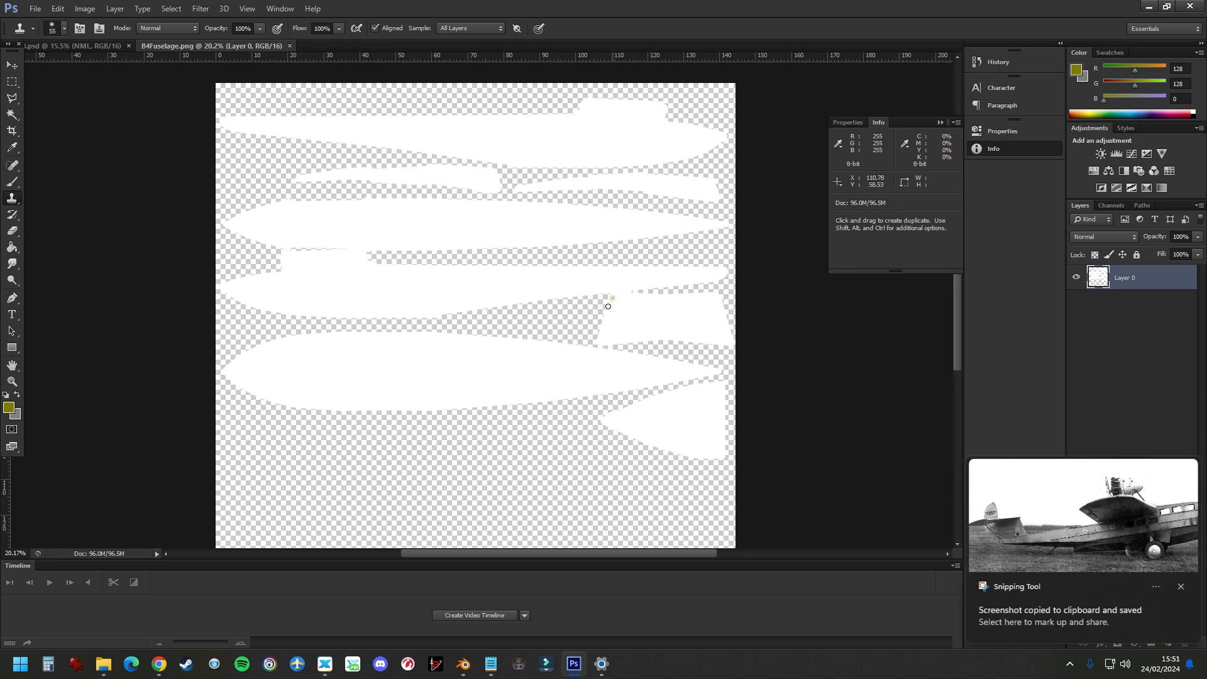
{"action": "key", "text": "ctrl+v"}
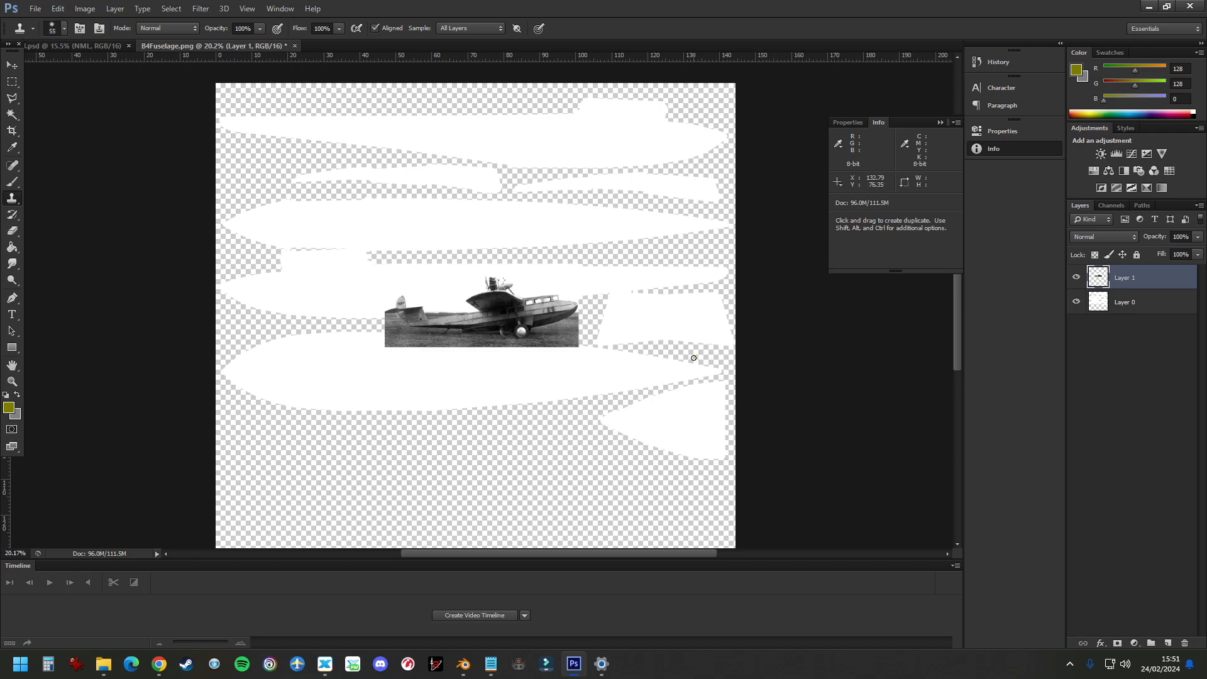
Step: Scale the pasted photo to about 254% width and 260% height, and move it over the uppermost fuselage shape
{"action": "key", "text": "ctrl+t"}
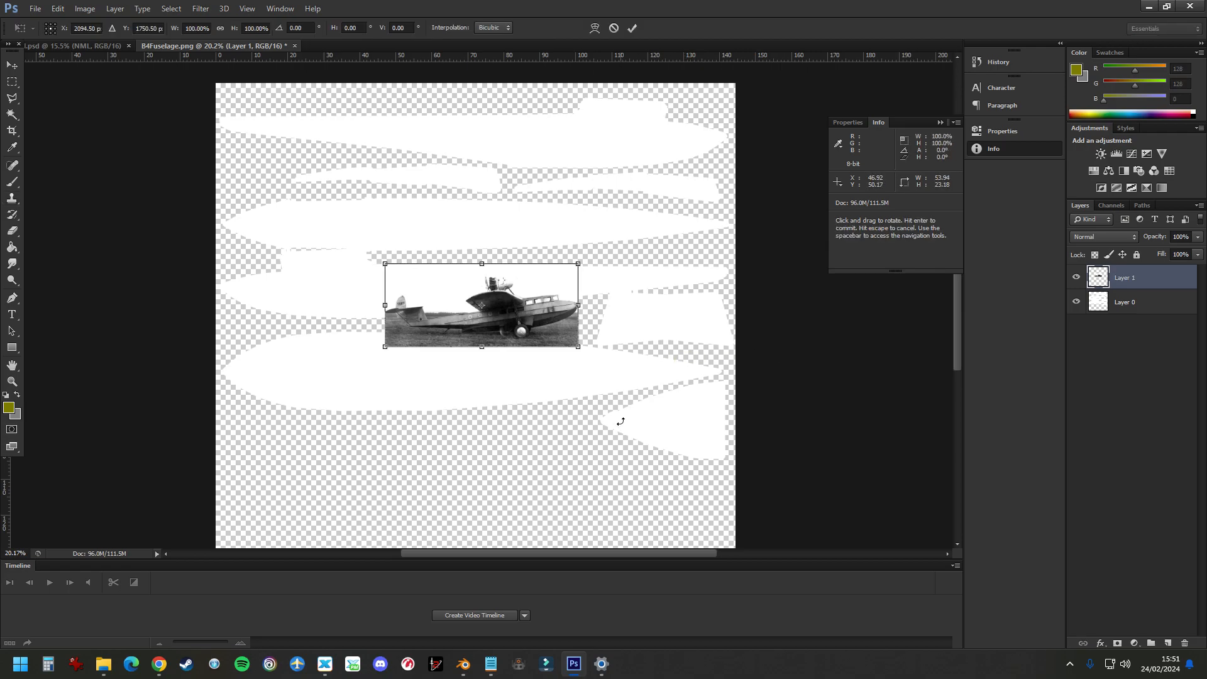
{"action": "left_click_drag", "start_coordinate": [585, 352], "coordinate": [810, 453]}
{"action": "left_click_drag", "start_coordinate": [648, 409], "coordinate": [678, 214]}
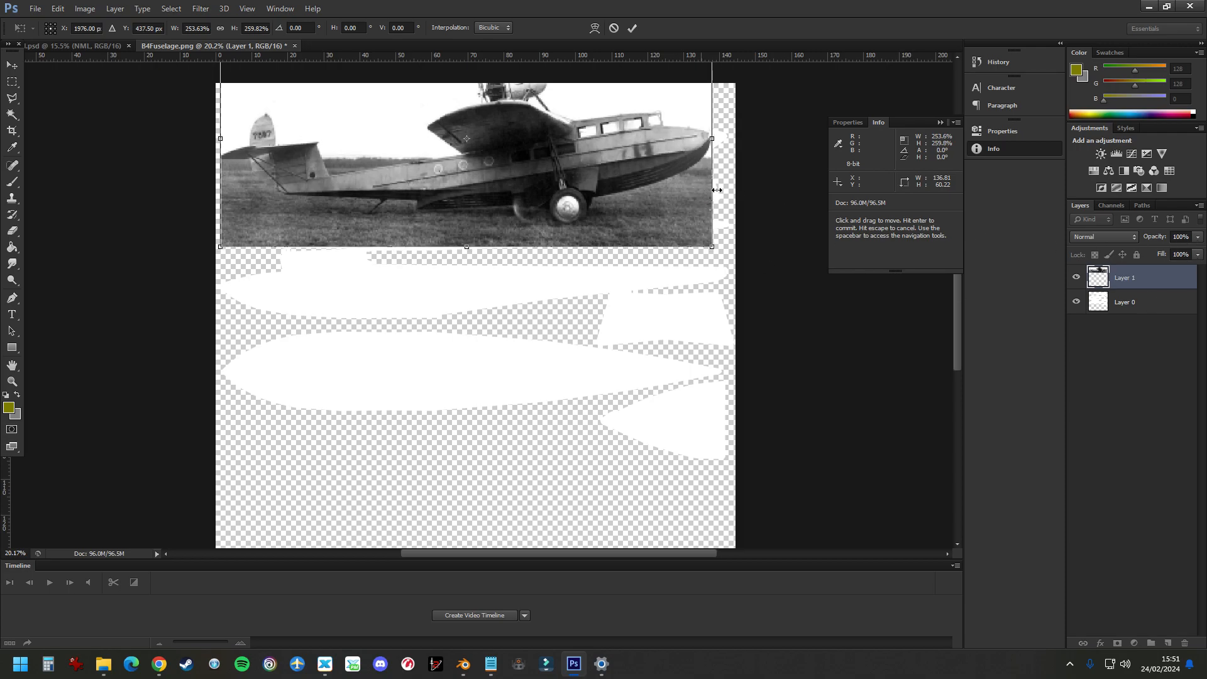
Step: Lower the photo layer's opacity to 42%, then rotate it about 6.9° clockwise, enlarge it slightly and align it with the fuselage side shape
{"action": "left_click", "coordinate": [1199, 237]}
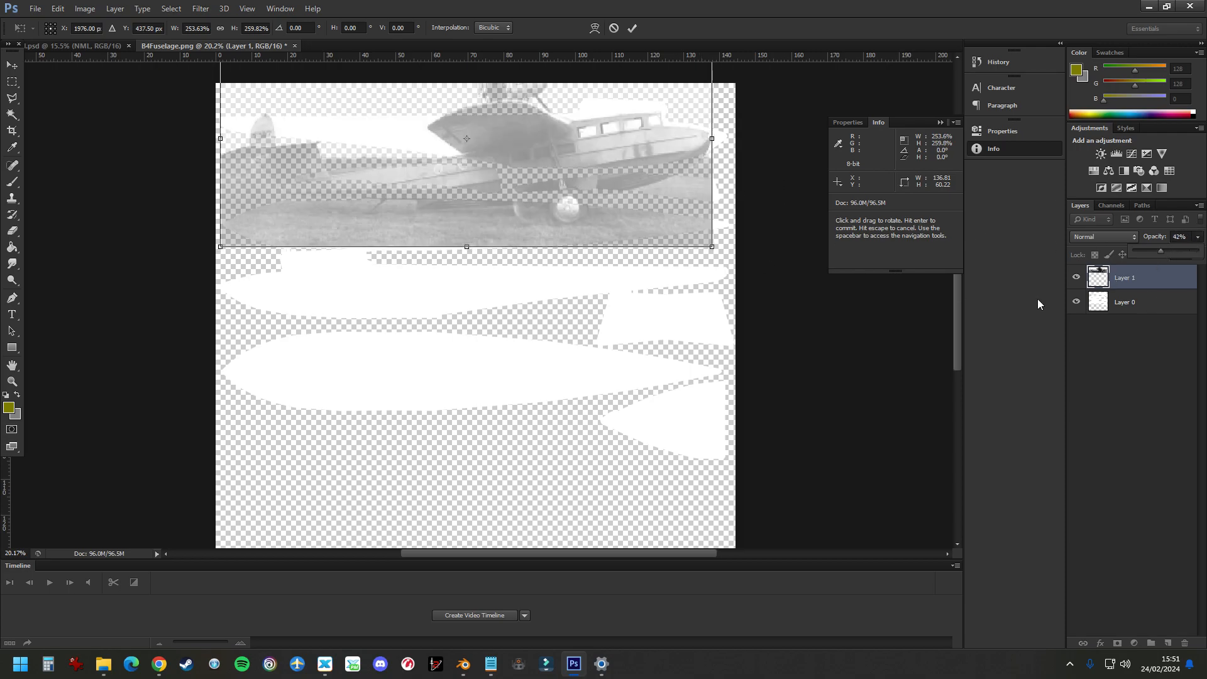
{"action": "scroll", "coordinate": [723, 369], "scroll_direction": "up", "scroll_amount": 2}
{"action": "left_click_drag", "start_coordinate": [760, 183], "coordinate": [813, 226]}
{"action": "left_click_drag", "start_coordinate": [668, 251], "coordinate": [669, 215]}
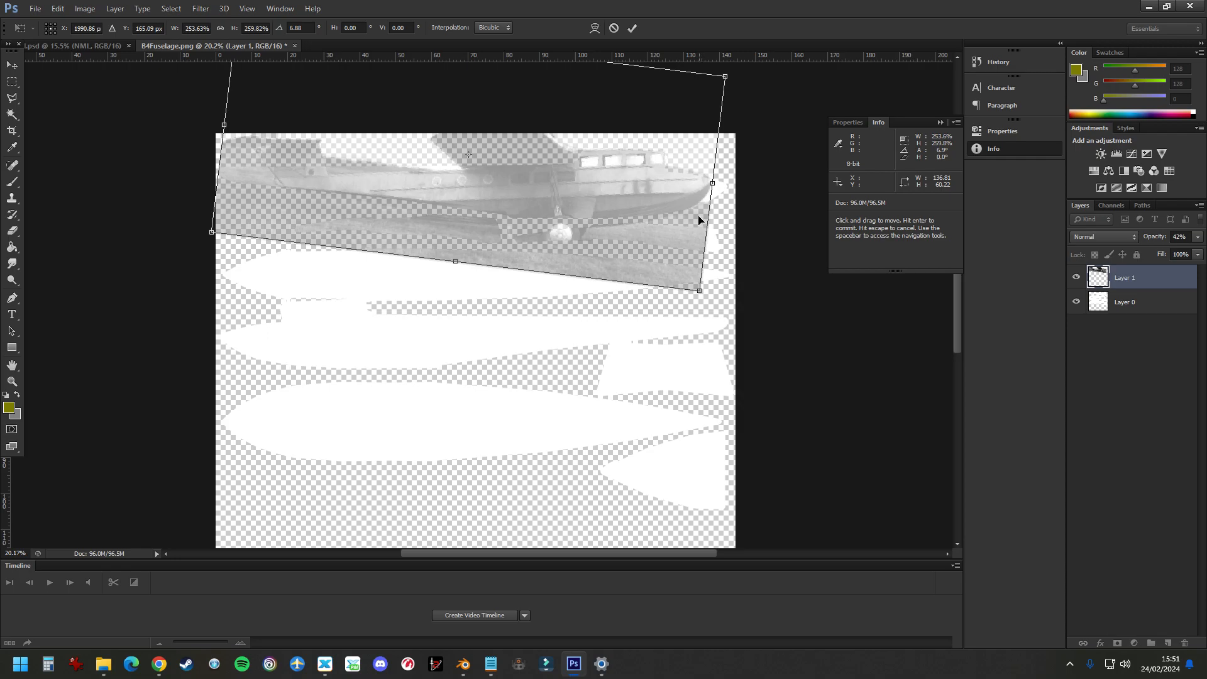
{"action": "left_click_drag", "start_coordinate": [699, 290], "coordinate": [724, 305], "text": "shift"}
{"action": "left_click_drag", "start_coordinate": [689, 257], "coordinate": [703, 231]}
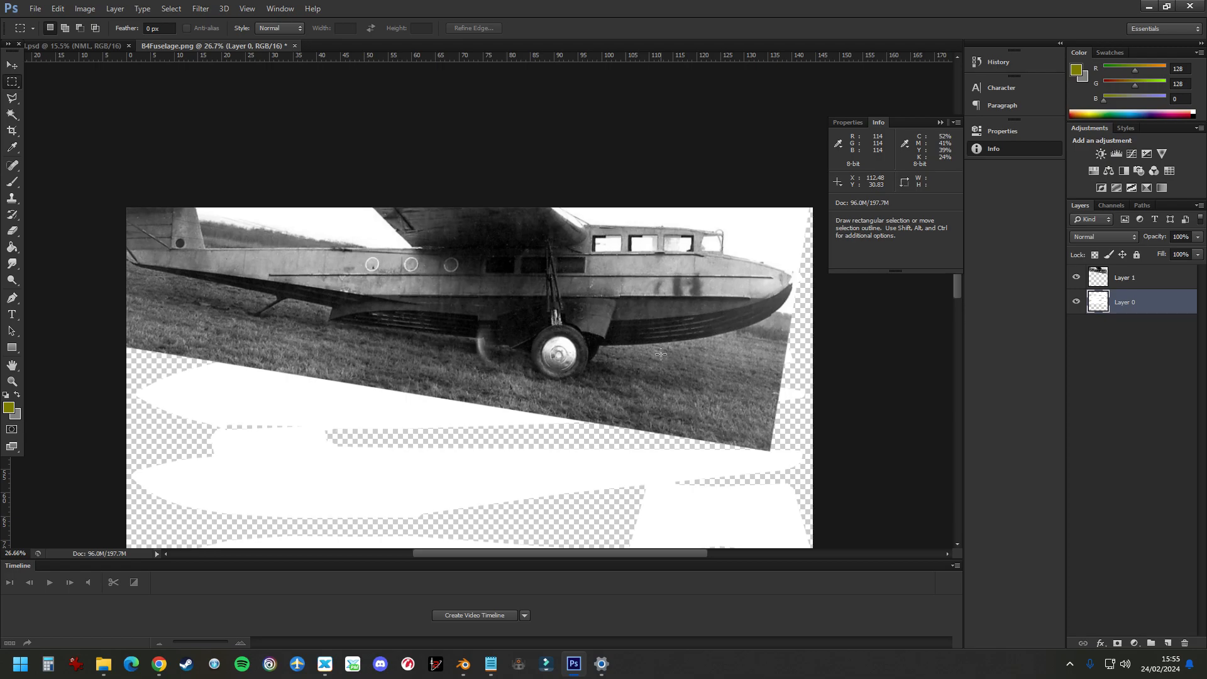
Step: Set the opacity of the photo layer, Layer 1, to 75%
{"action": "left_click", "coordinate": [1133, 283]}
{"action": "left_click", "coordinate": [1197, 239]}
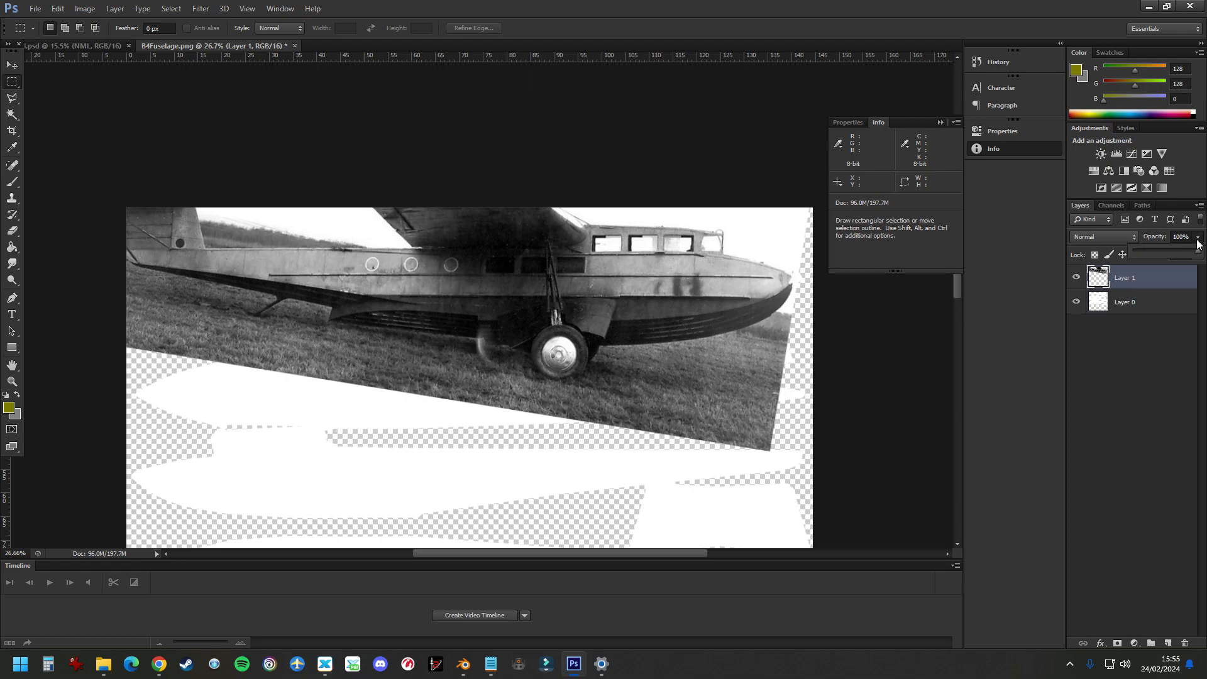
{"action": "left_click", "coordinate": [1175, 252]}
{"action": "left_click_drag", "start_coordinate": [1178, 253], "coordinate": [1182, 253]}
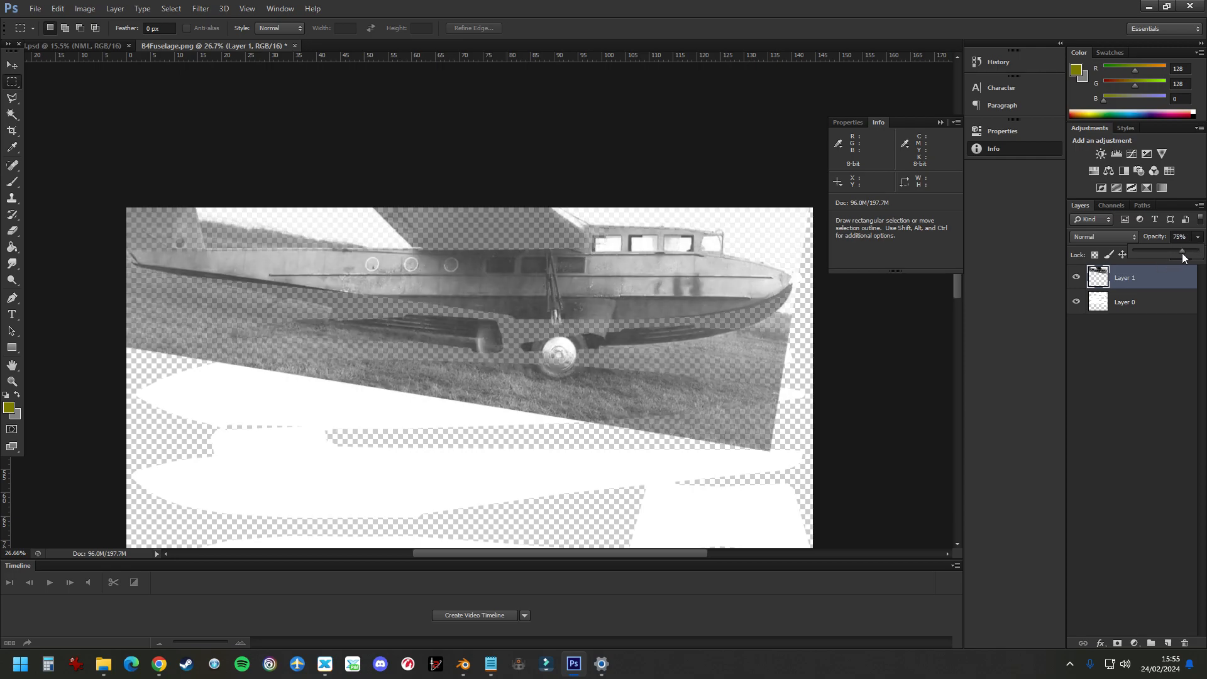
{"action": "scroll", "coordinate": [585, 217], "scroll_direction": "up", "scroll_amount": 2, "text": "alt"}
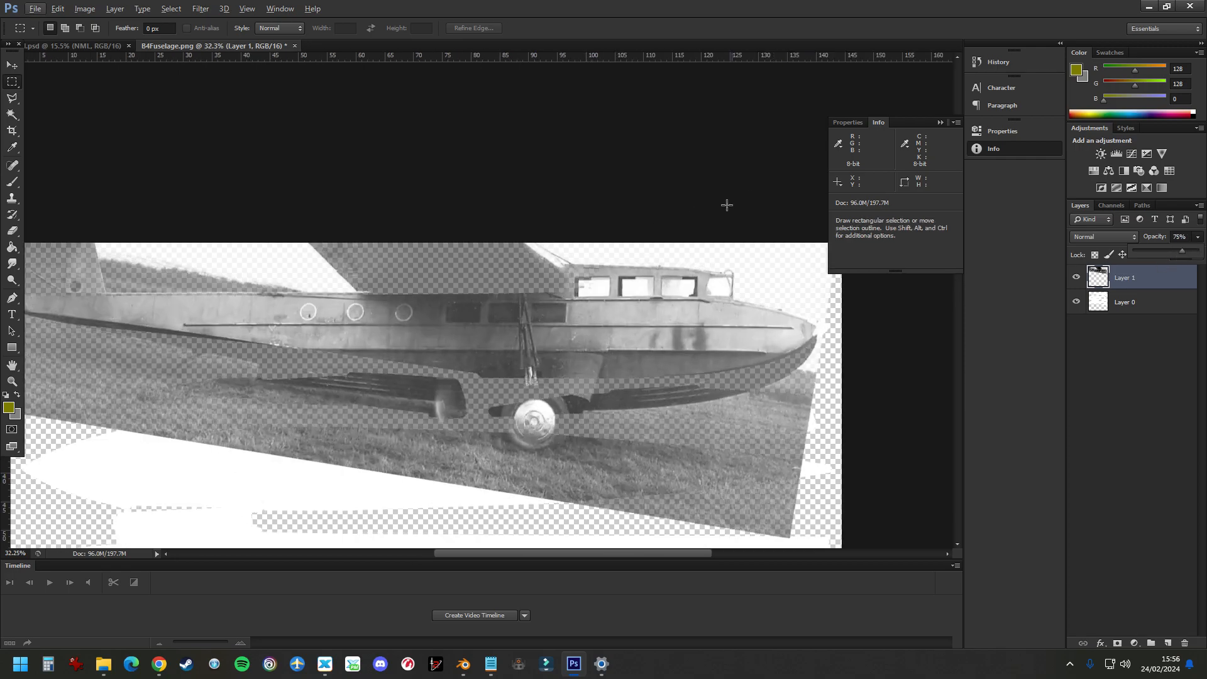
{"action": "scroll", "coordinate": [688, 202], "scroll_direction": "down", "scroll_amount": 3, "text": "alt"}
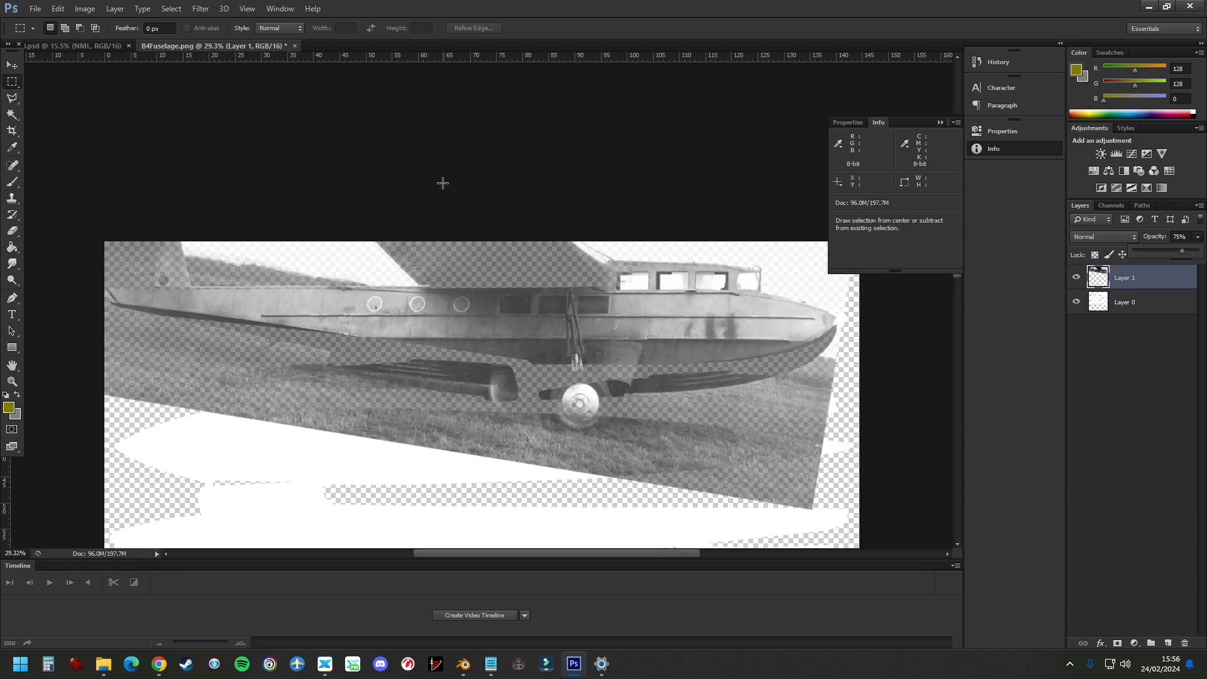
Step: Switch to the tail texture document, expand the Structure group and show the right and left vertical stab ref img layers
{"action": "left_click", "coordinate": [87, 47]}
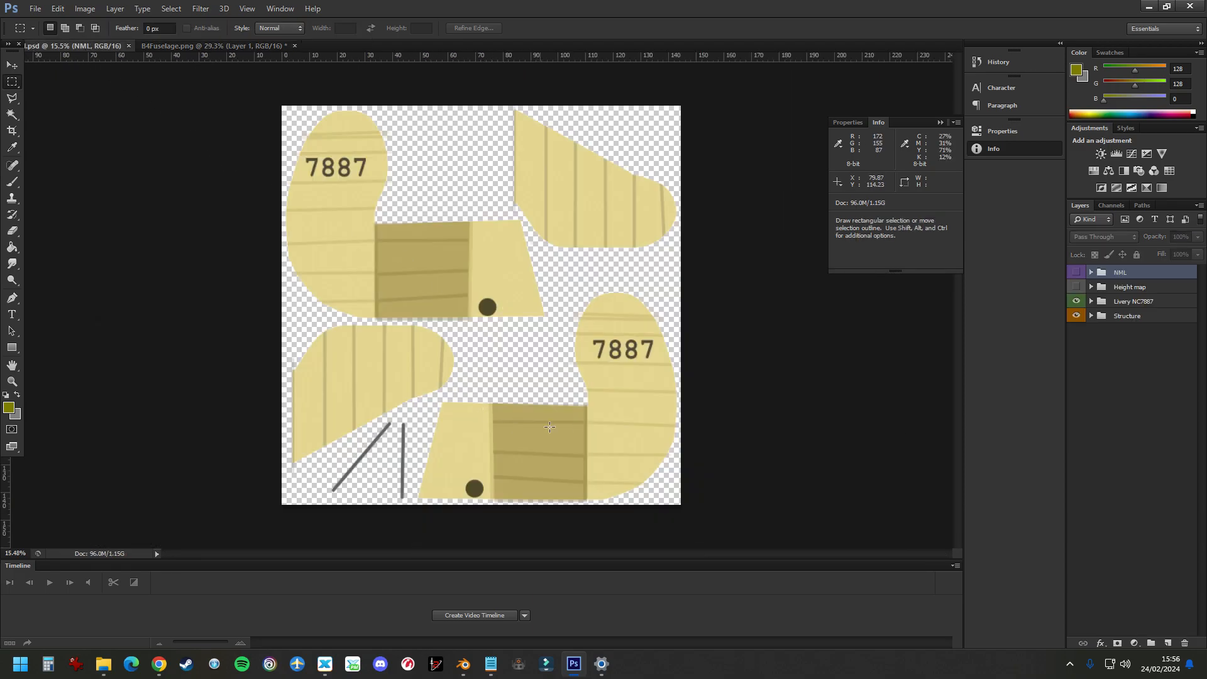
{"action": "left_click", "coordinate": [1091, 316]}
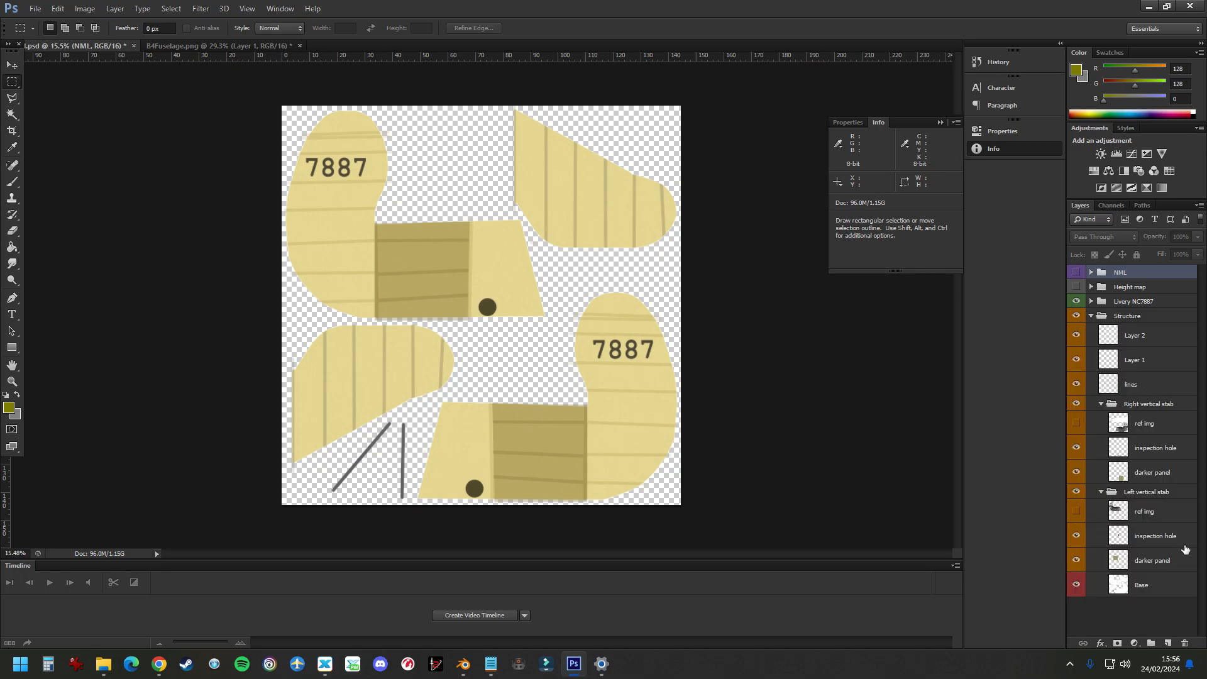
{"action": "left_click", "coordinate": [1076, 424]}
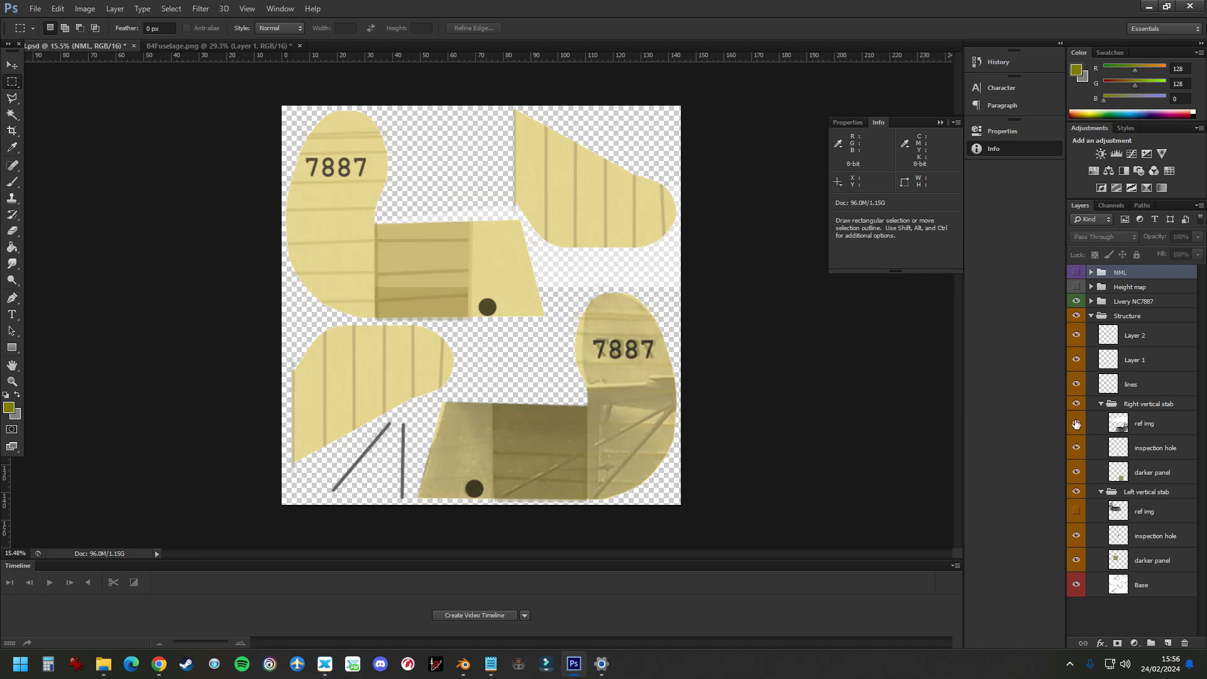
{"action": "left_click", "coordinate": [1076, 517]}
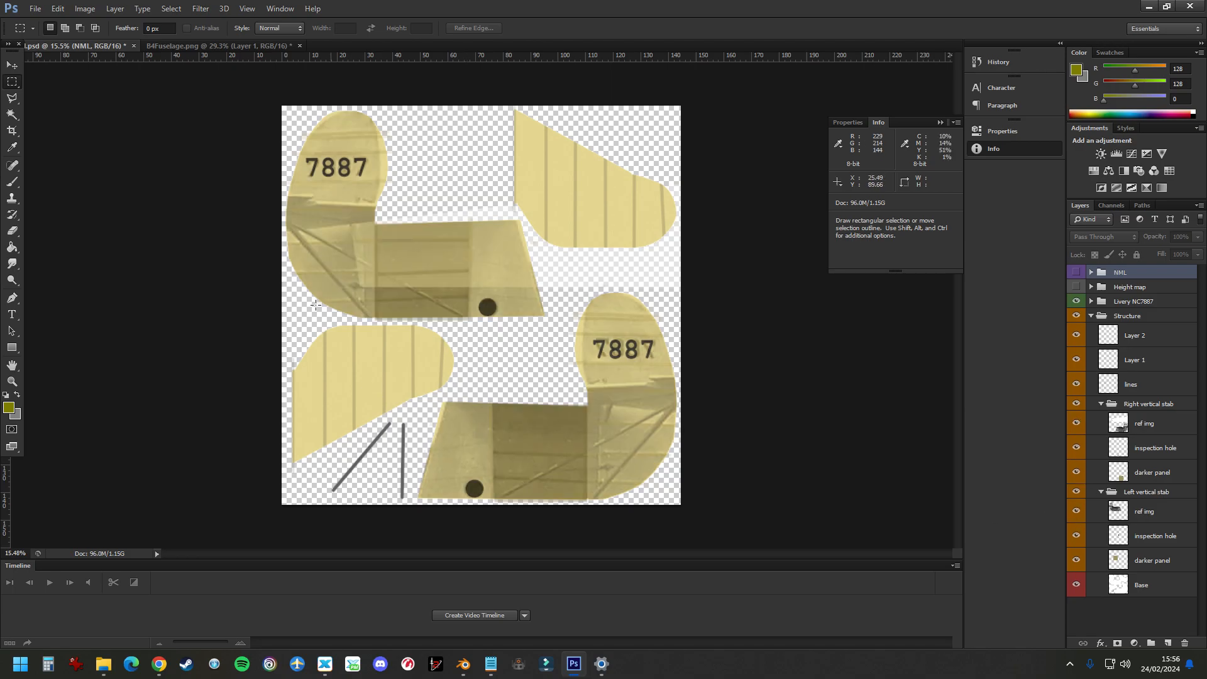
Step: Compare the tail document with B4Fuselage.png, and hide the Livery NC7887 group to examine the reference images underneath
{"action": "left_click", "coordinate": [196, 46]}
{"action": "left_click", "coordinate": [49, 45]}
{"action": "left_click", "coordinate": [1076, 302]}
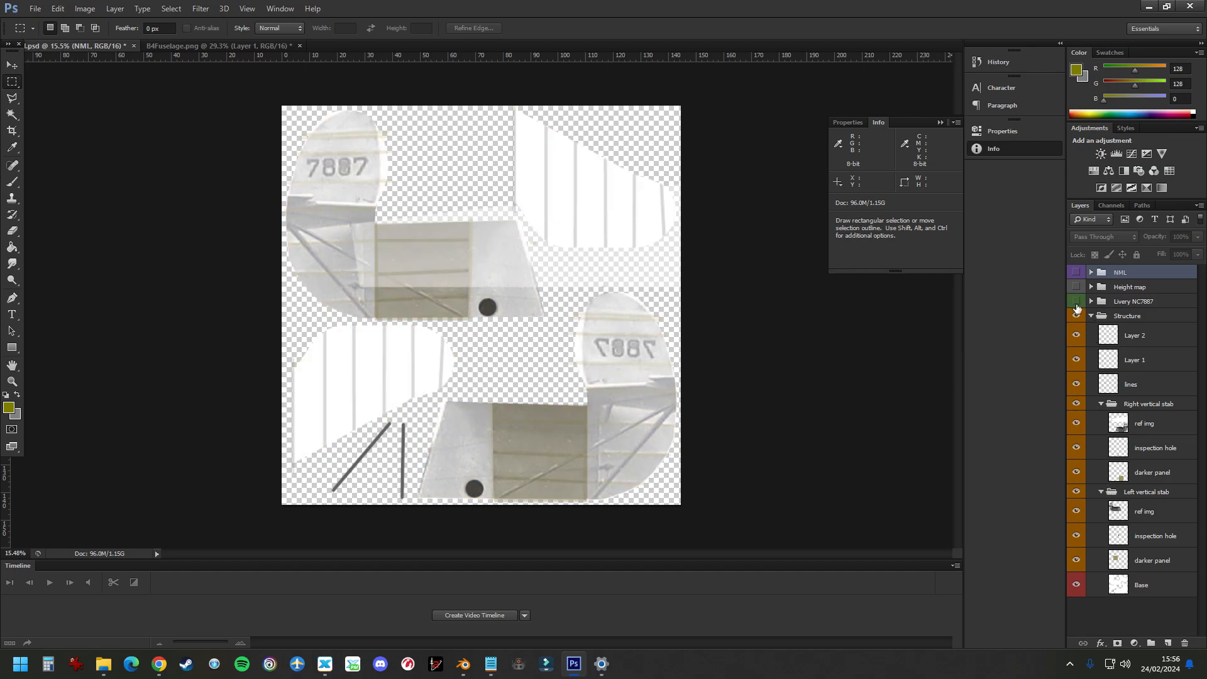
{"action": "left_click", "coordinate": [1077, 317]}
{"action": "key", "text": "ctrl+z"}
Step: Isolate the Base layer and show only the darker panel and inspection hole layers of both vertical stabs over it
{"action": "left_click", "coordinate": [1149, 586]}
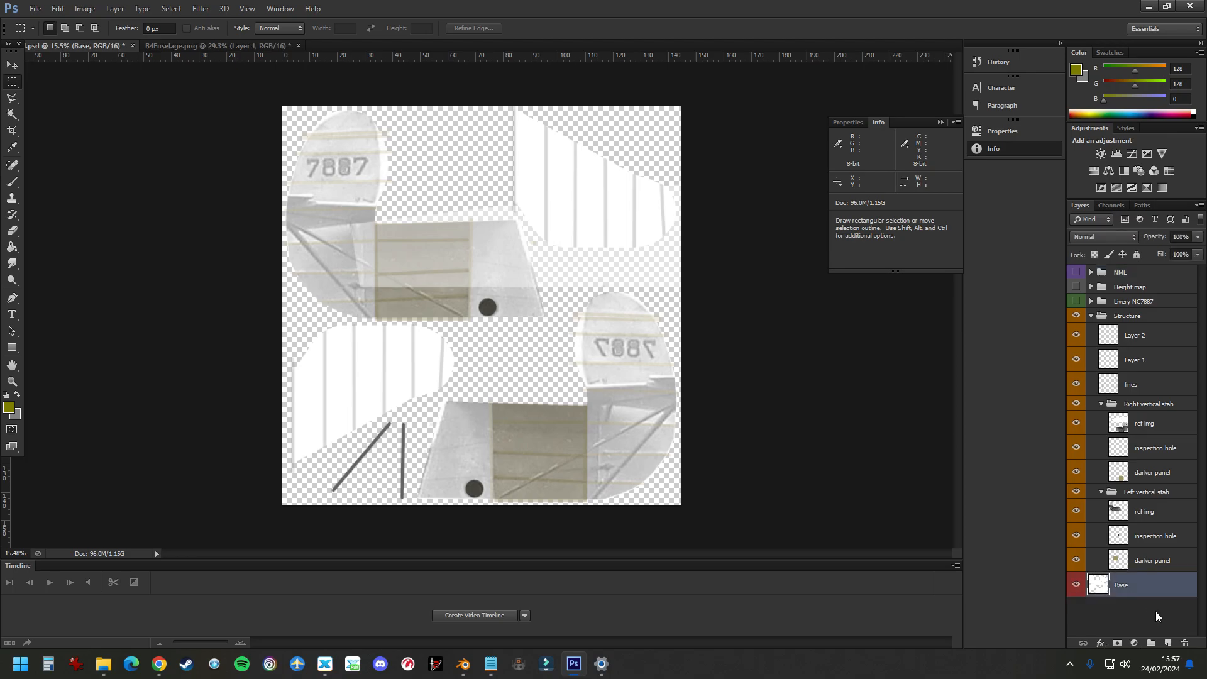
{"action": "left_click", "coordinate": [1076, 584], "text": "alt"}
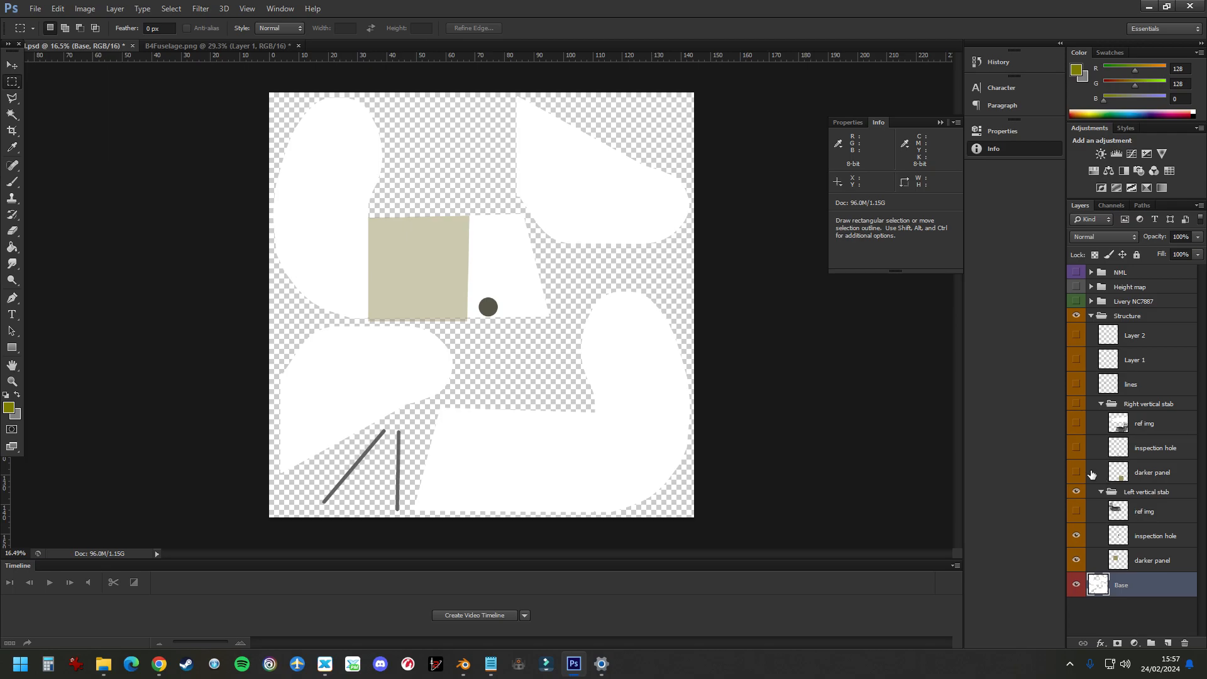
{"action": "left_click", "coordinate": [1077, 472]}
{"action": "left_click", "coordinate": [1077, 448]}
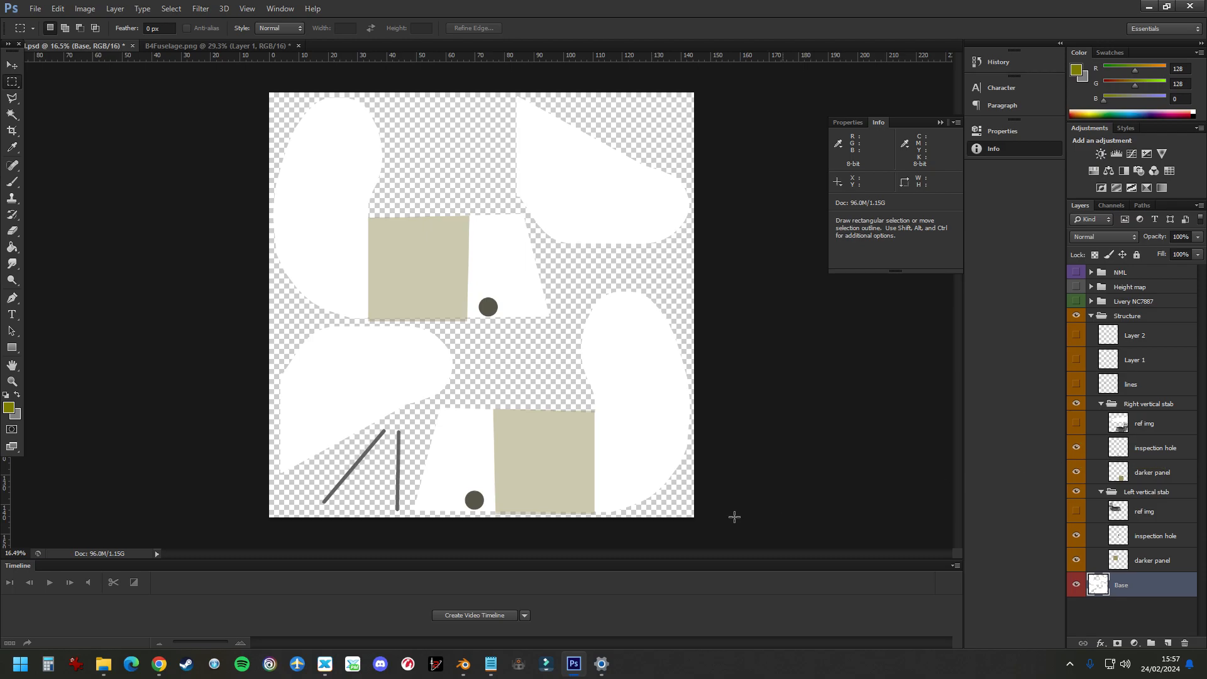
Step: Show the lines layer, check Layer 1 and Layer 2, and collapse the Structure group
{"action": "left_click", "coordinate": [1077, 384]}
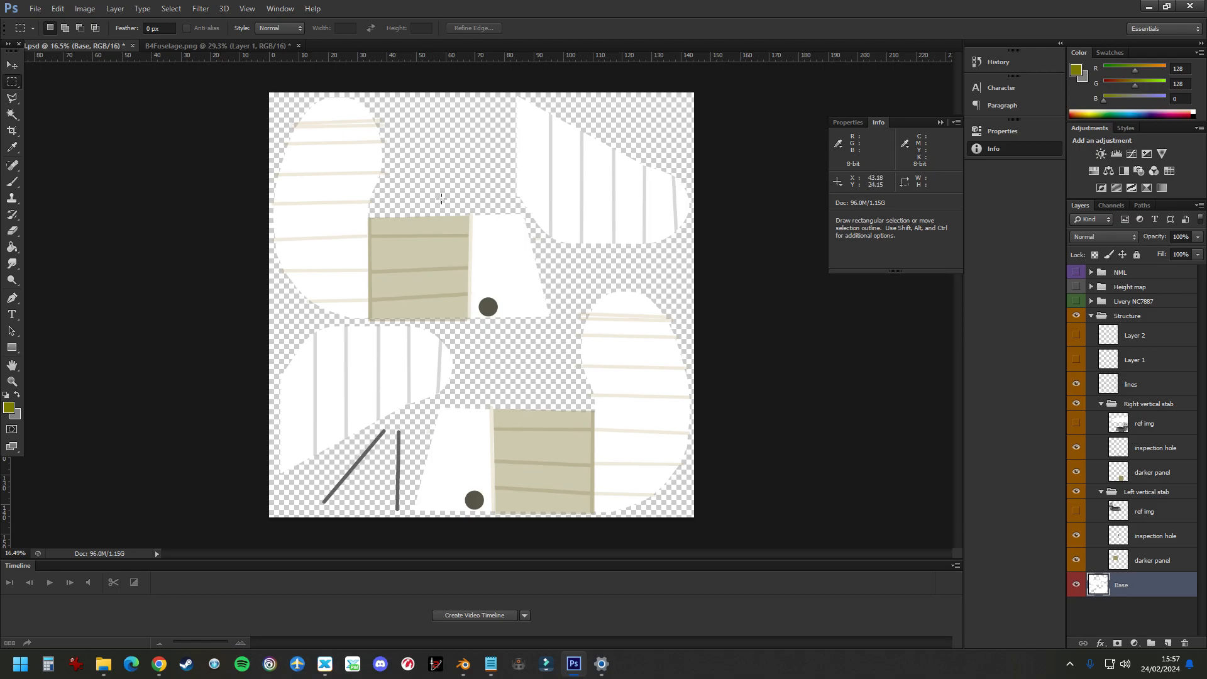
{"action": "left_click", "coordinate": [1077, 361]}
{"action": "left_click", "coordinate": [1077, 335]}
{"action": "left_click", "coordinate": [1086, 316]}
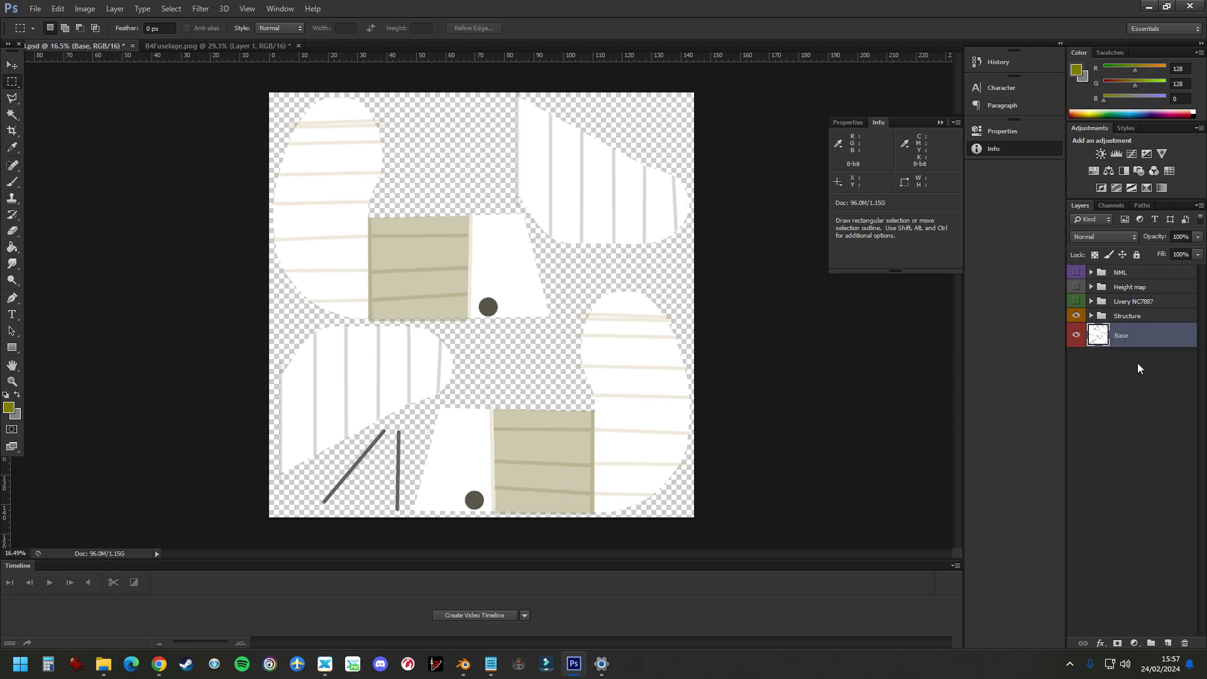
Step: Show the Livery NC7887 group and examine its 7887 right, Yellow paint grainy and Yellow paint layers, including the paint grain up close
{"action": "left_click", "coordinate": [1091, 302]}
{"action": "left_click", "coordinate": [1077, 301]}
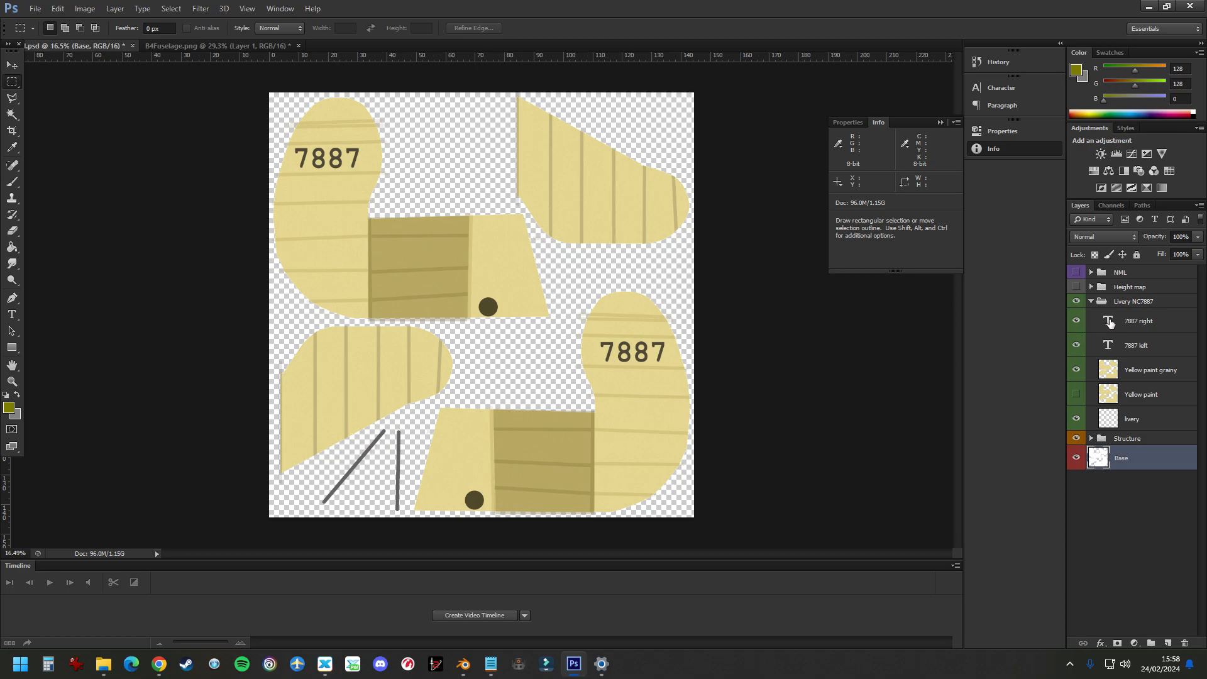
{"action": "left_click", "coordinate": [1076, 322]}
{"action": "left_click", "coordinate": [1076, 373]}
{"action": "left_click", "coordinate": [1076, 372]}
{"action": "left_click", "coordinate": [1078, 394]}
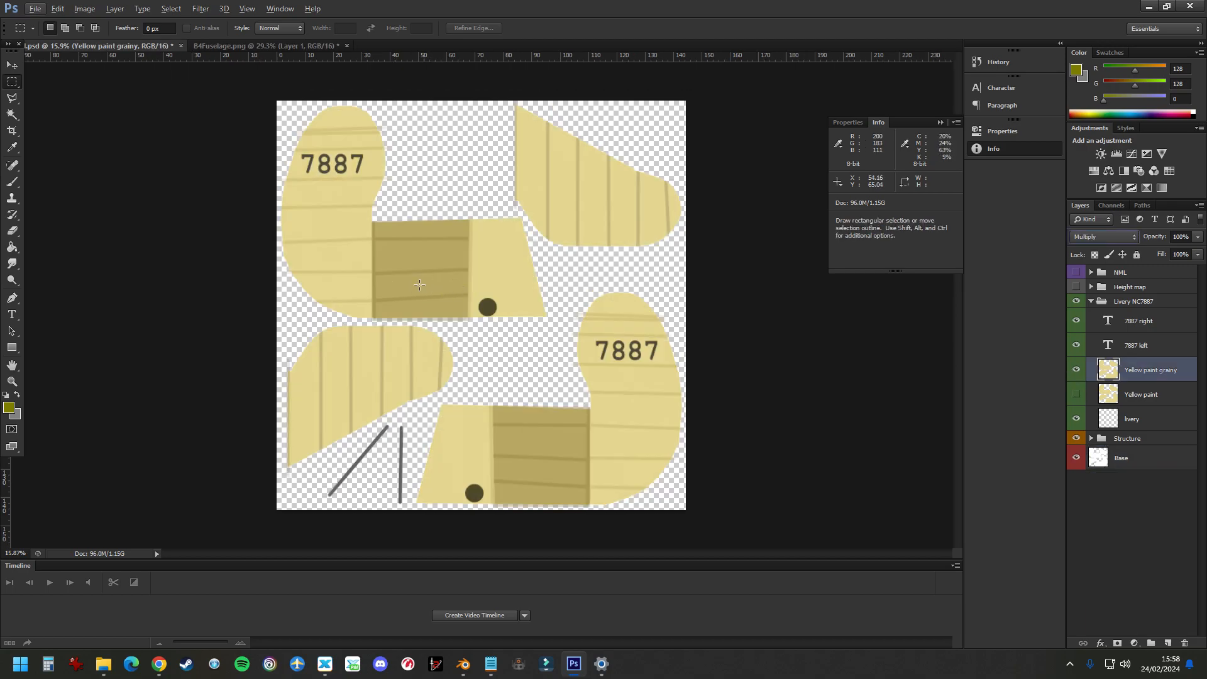
{"action": "scroll", "coordinate": [439, 280], "scroll_direction": "up", "scroll_amount": 2, "text": "alt"}
{"action": "scroll", "coordinate": [438, 279], "scroll_direction": "up", "scroll_amount": 4, "text": "alt"}
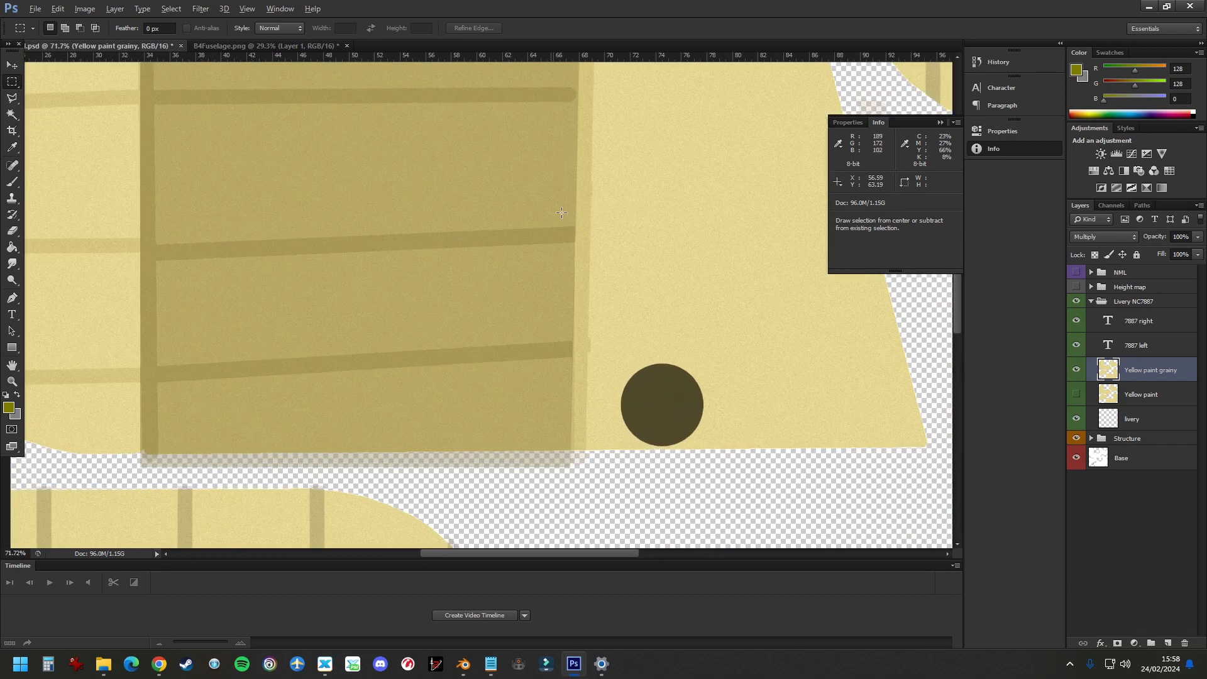
{"action": "scroll", "coordinate": [184, 244], "scroll_direction": "down", "scroll_amount": 5, "text": "alt"}
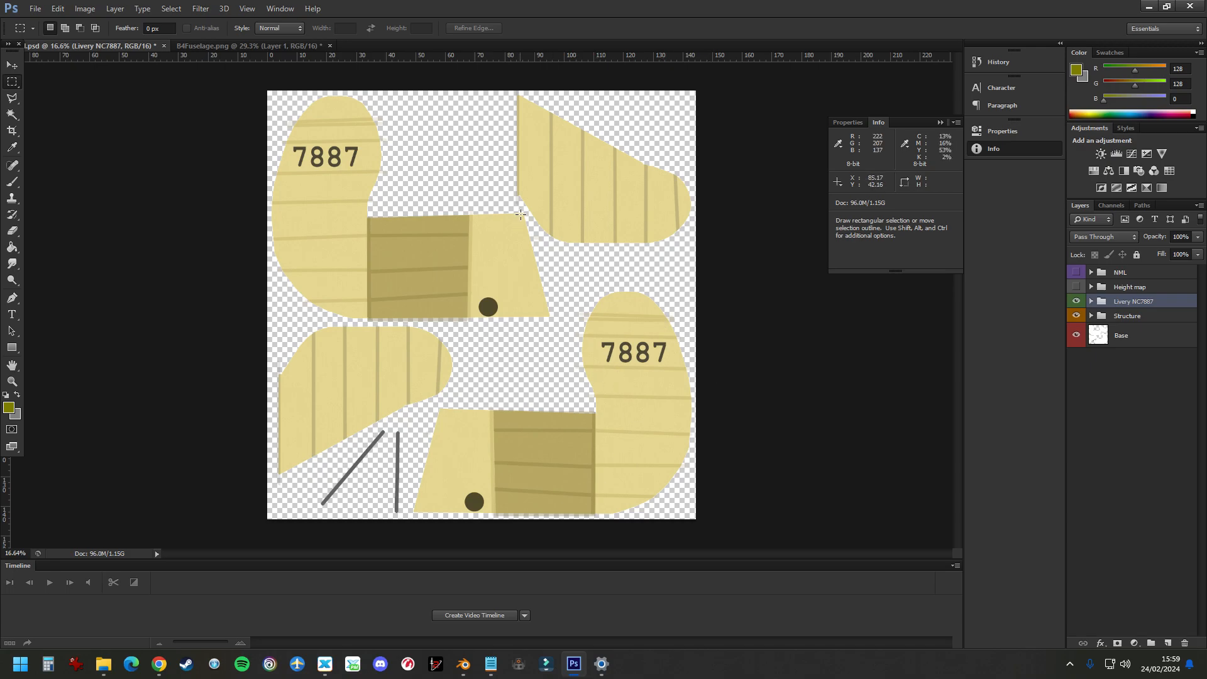
Step: Review the save options for exporting the tail texture as the PNG file B4Tail.png, and leave without saving
{"action": "left_click", "coordinate": [37, 10]}
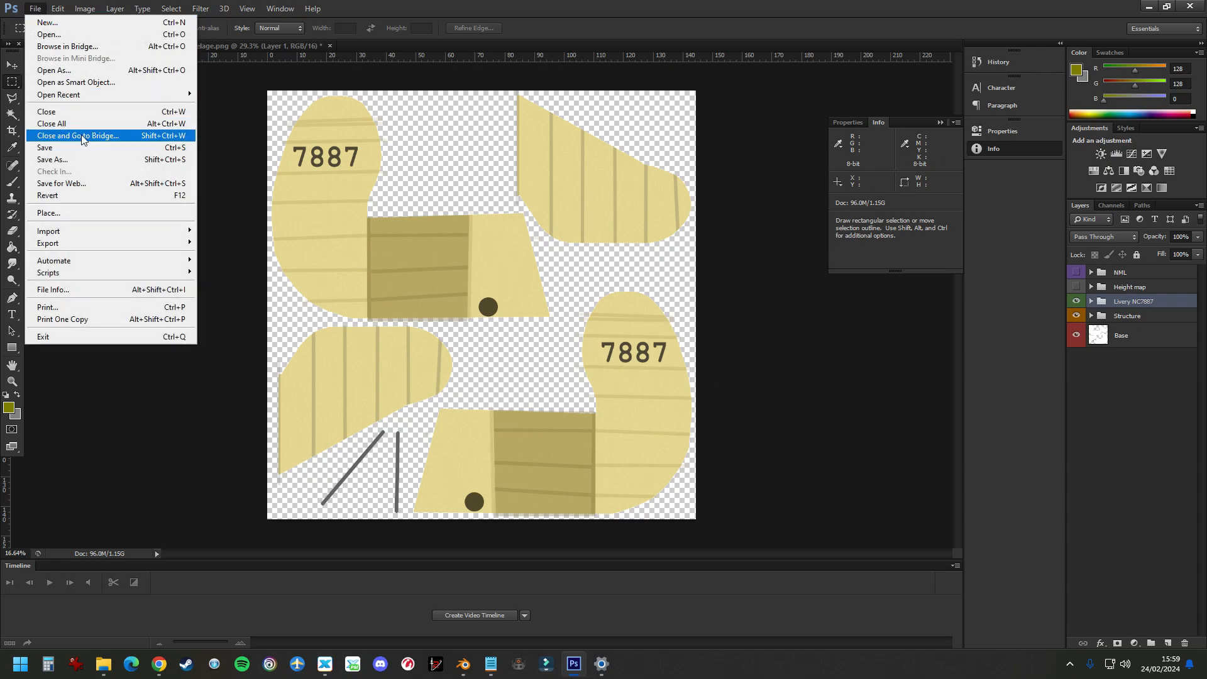
{"action": "left_click", "coordinate": [53, 159]}
{"action": "left_click", "coordinate": [672, 388]}
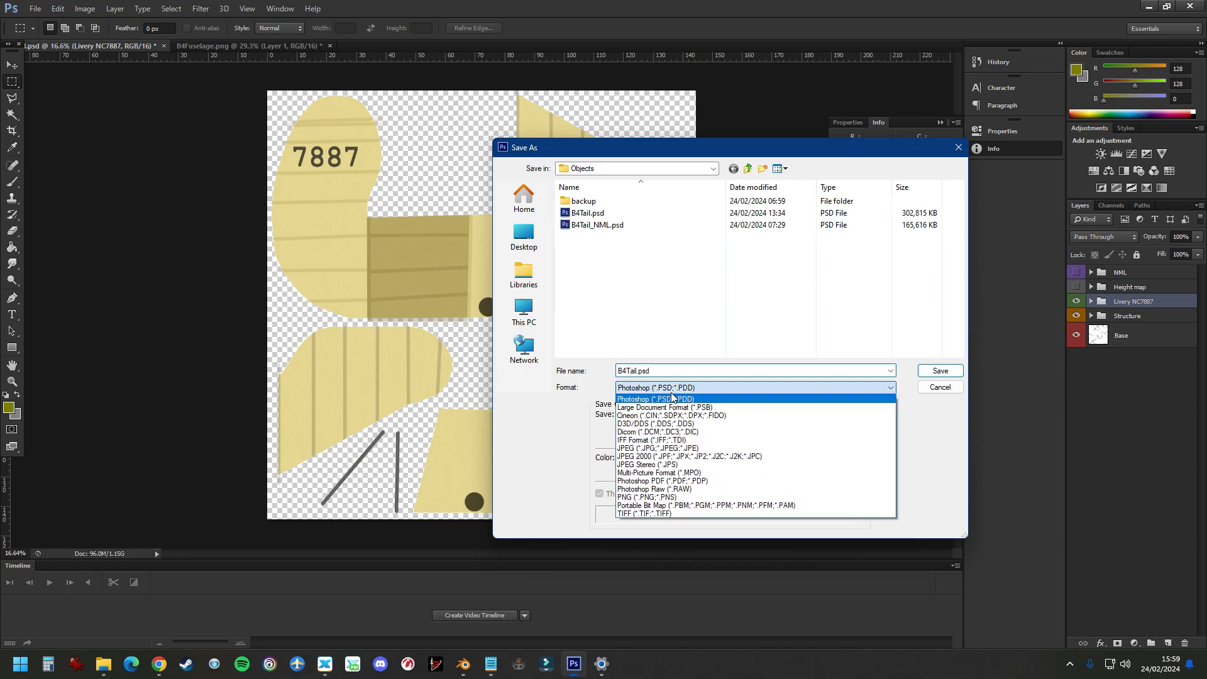
{"action": "left_click", "coordinate": [647, 497]}
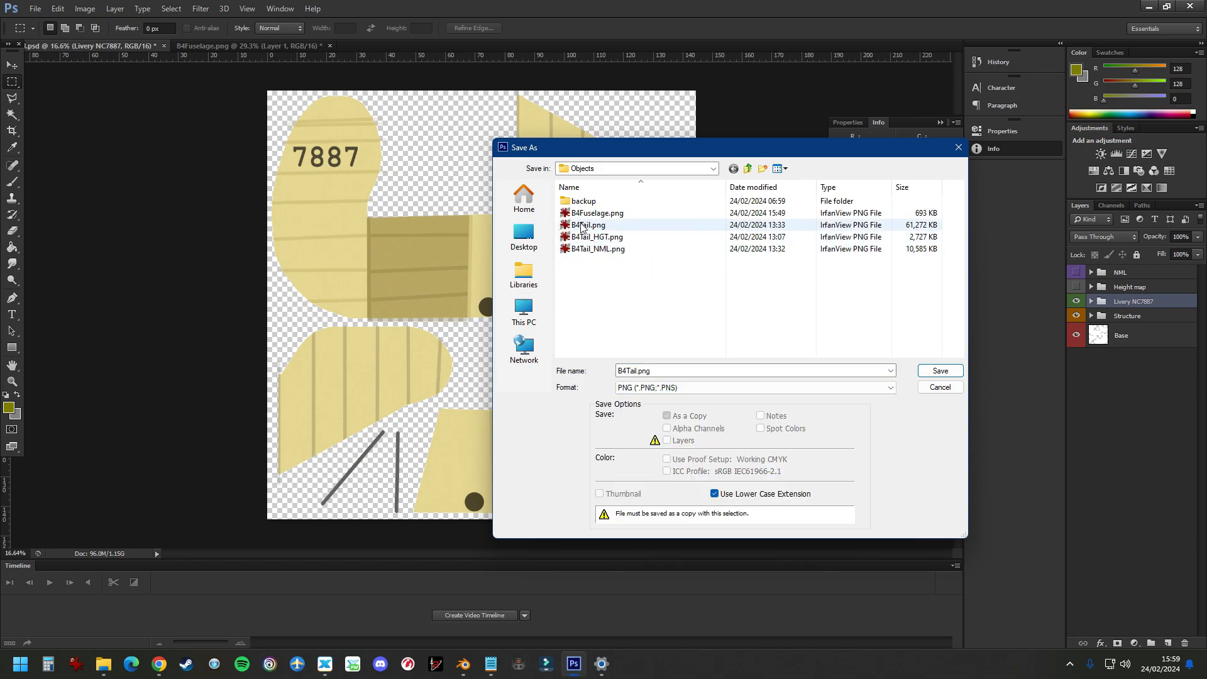
{"action": "left_click", "coordinate": [938, 385]}
Step: Expand and show the Height map group, and select its height map layer
{"action": "left_click", "coordinate": [1091, 302]}
{"action": "left_click", "coordinate": [1091, 302]}
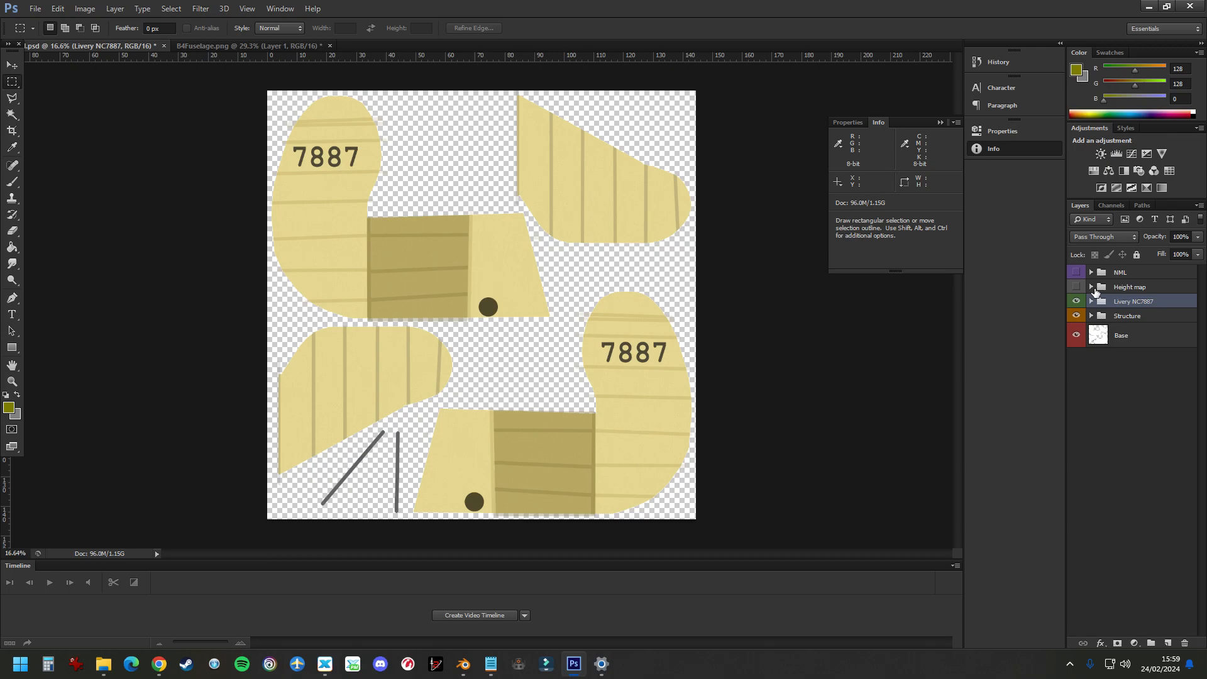
{"action": "left_click", "coordinate": [1093, 289]}
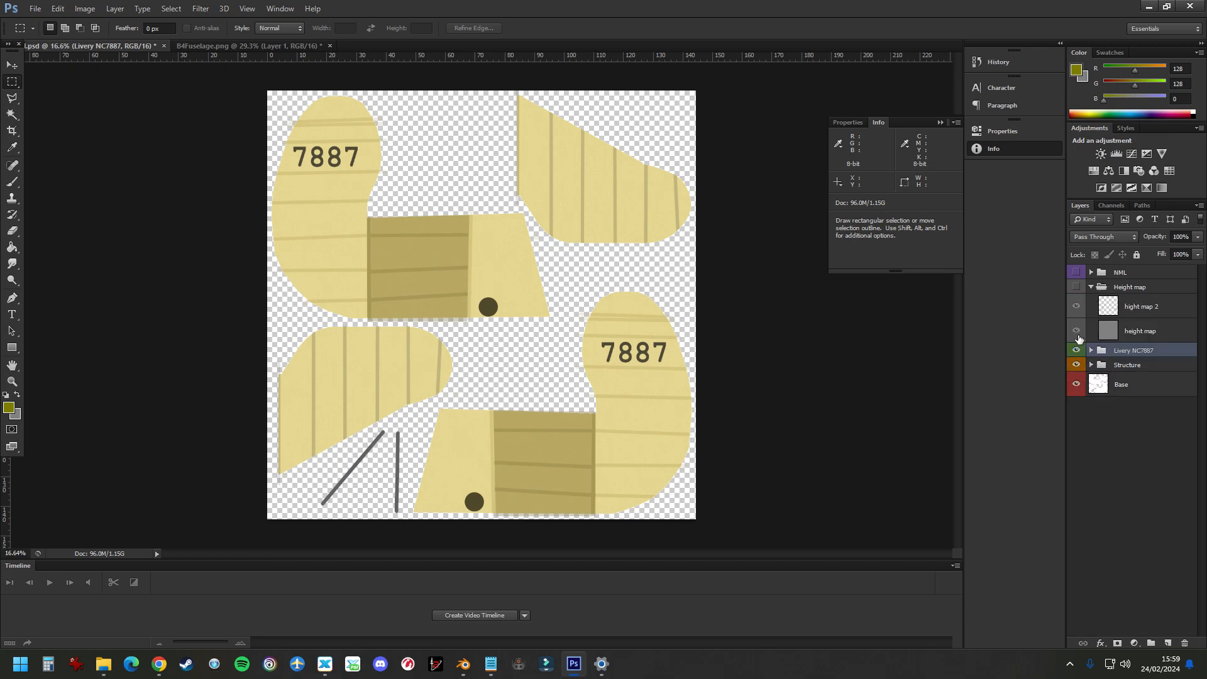
{"action": "left_click", "coordinate": [1079, 334]}
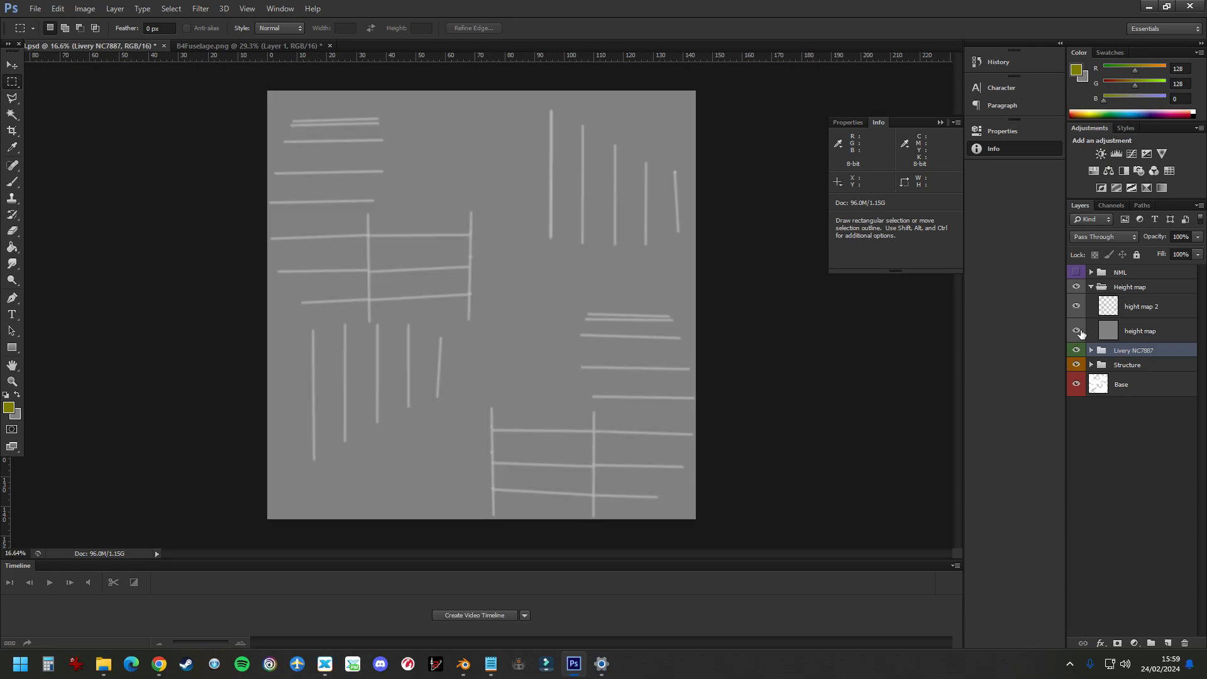
{"action": "left_click", "coordinate": [1141, 332]}
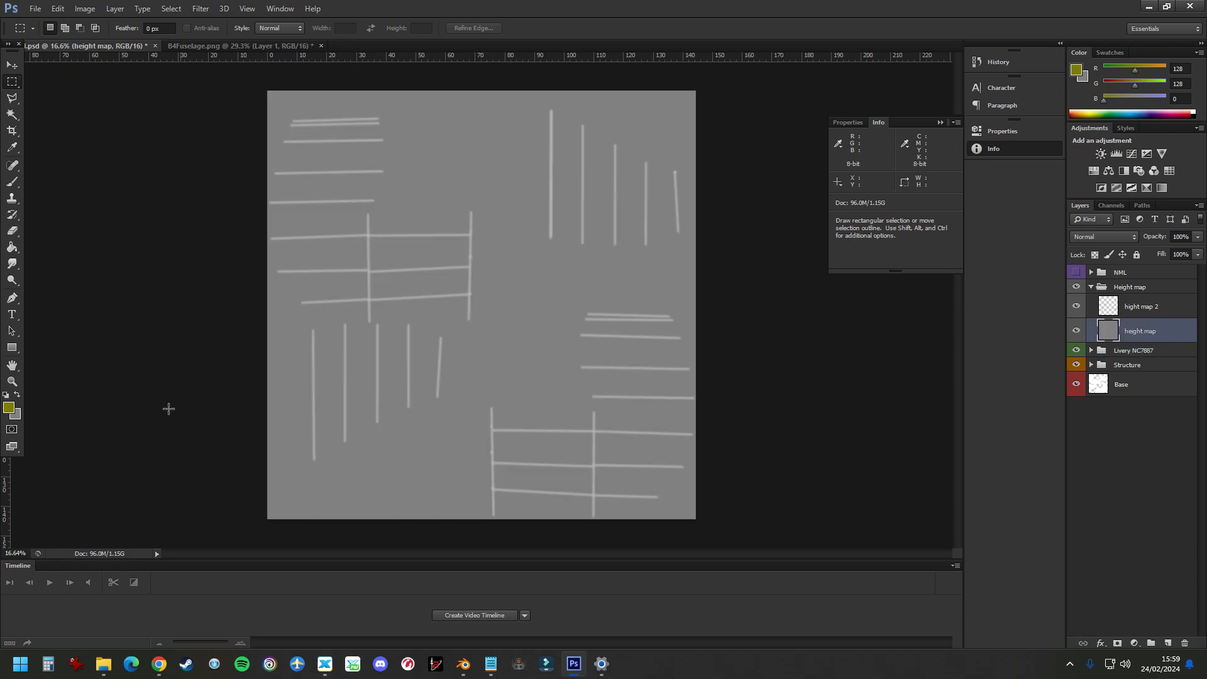
Step: Swap the foreground and background colours, and set the foreground colour to hex 808080
{"action": "left_click", "coordinate": [17, 395]}
{"action": "left_click", "coordinate": [9, 408]}
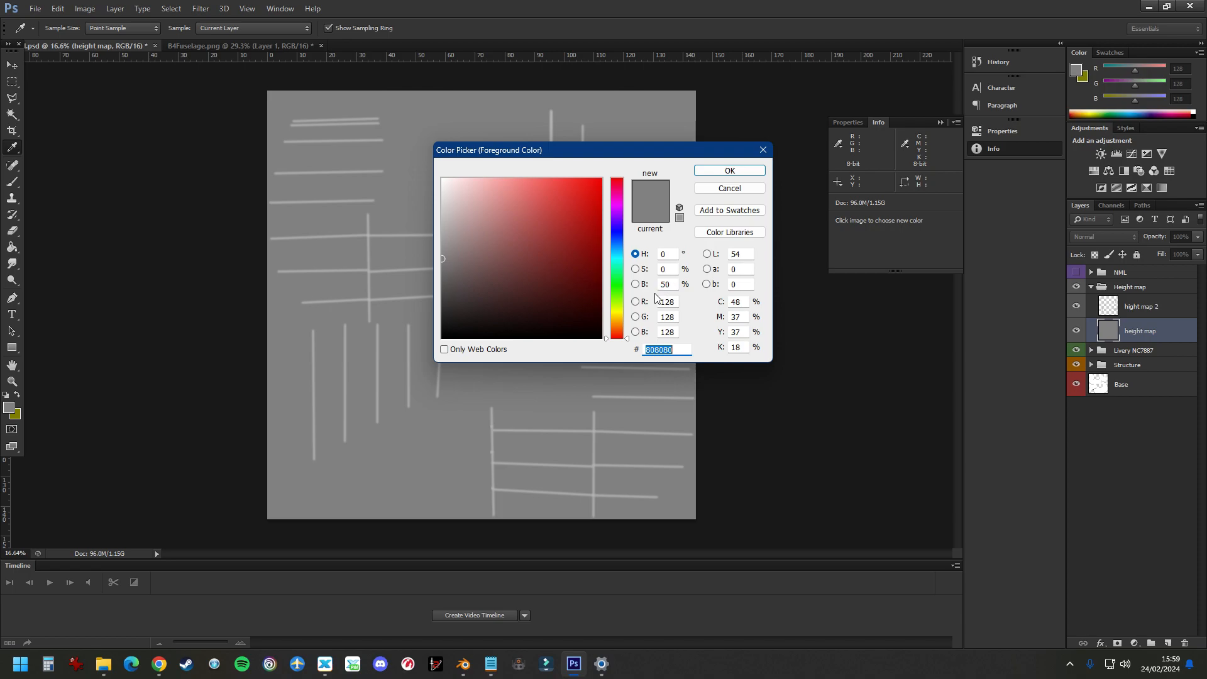
{"action": "type", "text": "80808"}
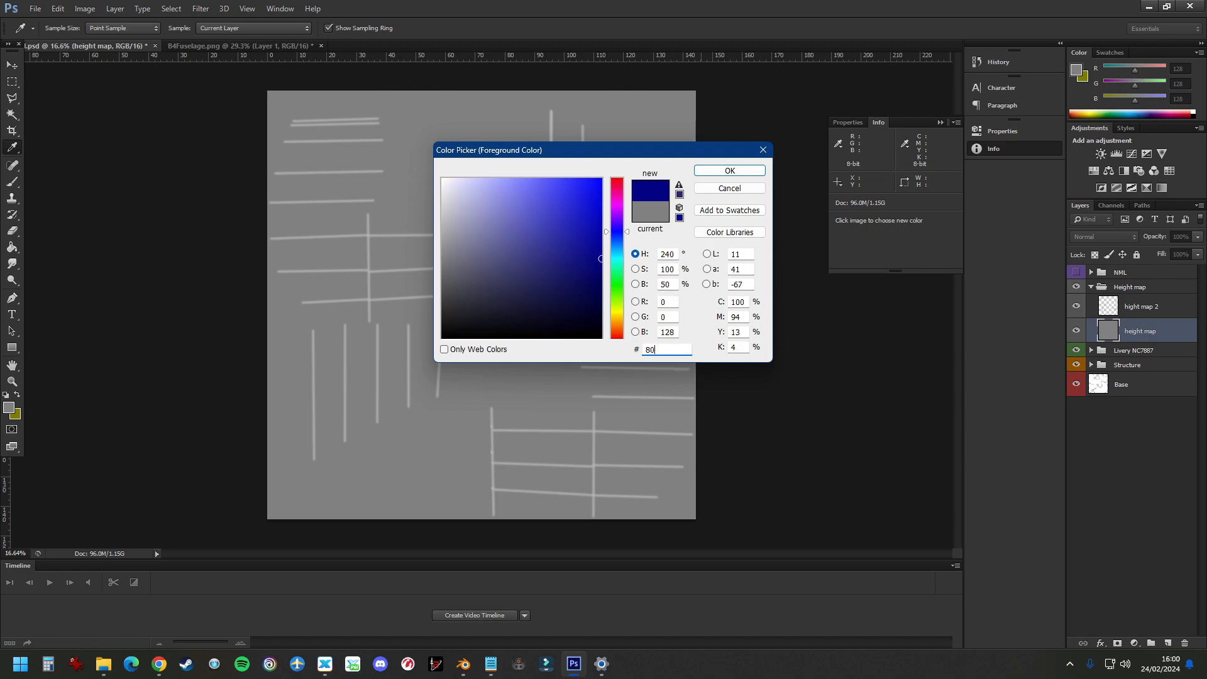
{"action": "type", "text": "0"}
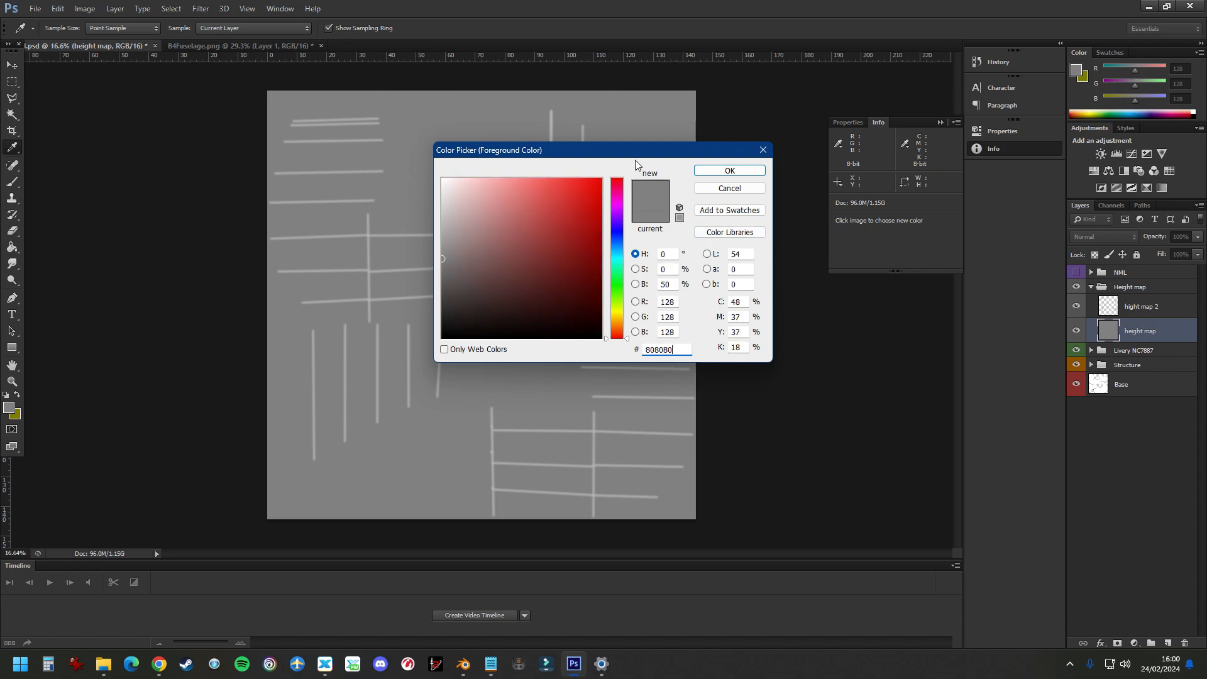
{"action": "left_click", "coordinate": [709, 171]}
{"action": "key", "text": "m"}
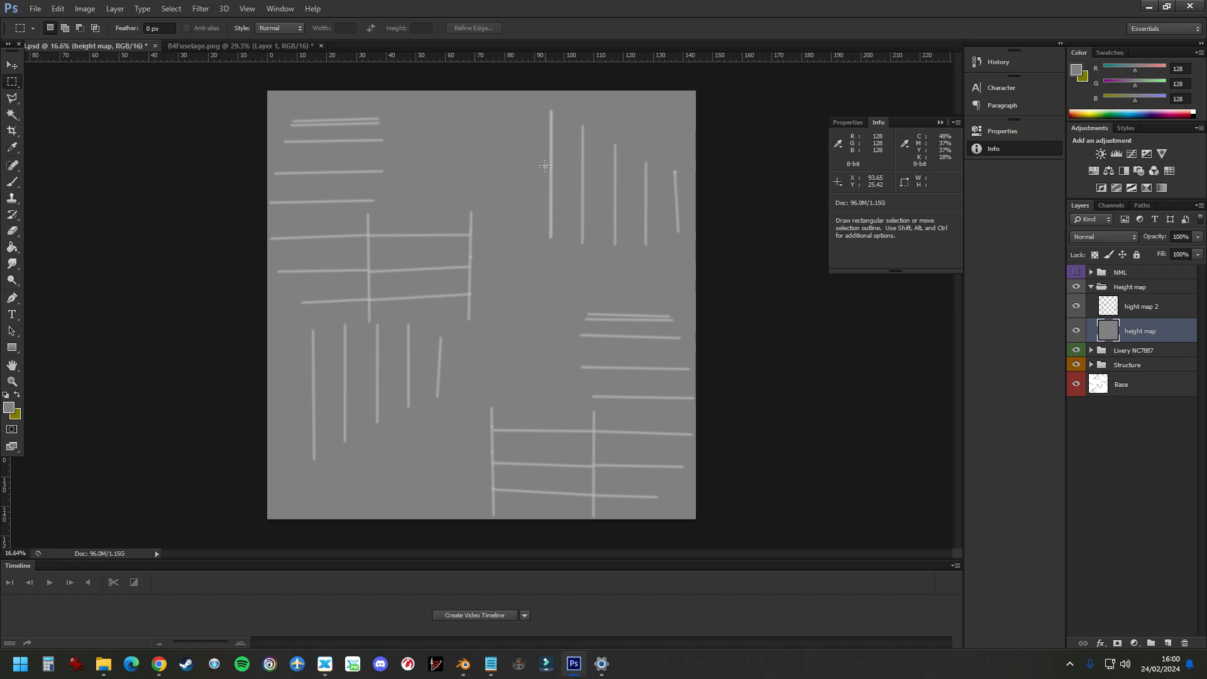
Step: Switch to Blender, open the Shading workspace and select the B4Tail_HGT.png image texture node of the Tail material
{"action": "key", "text": "alt+Tab"}
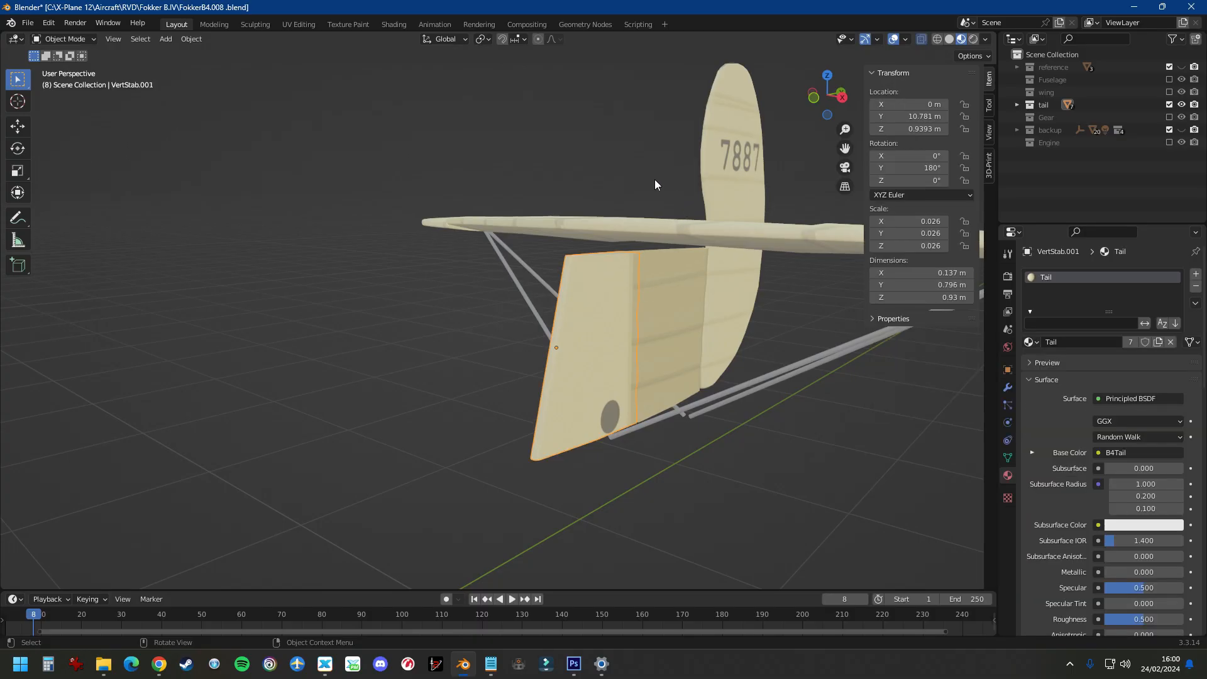
{"action": "left_click", "coordinate": [393, 24]}
{"action": "scroll", "coordinate": [433, 450], "scroll_direction": "down", "scroll_amount": 6}
{"action": "scroll", "coordinate": [480, 551], "scroll_direction": "up", "scroll_amount": 10}
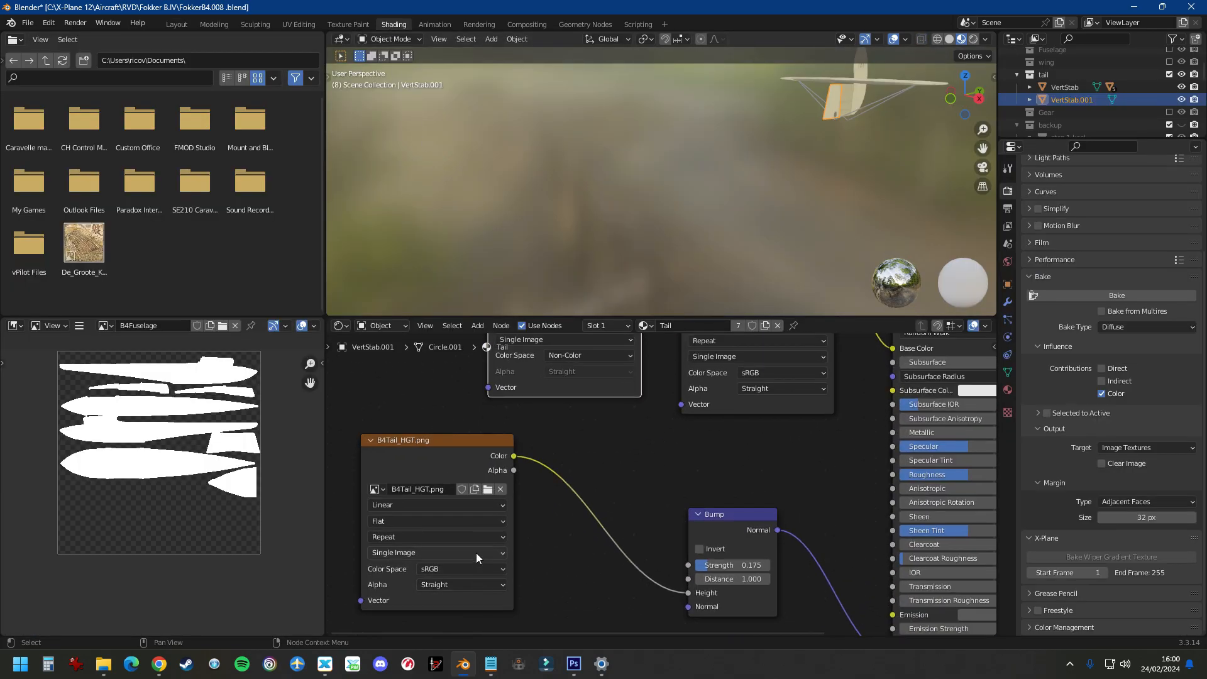
{"action": "scroll", "coordinate": [476, 553], "scroll_direction": "up", "scroll_amount": 2}
{"action": "left_click", "coordinate": [468, 393]}
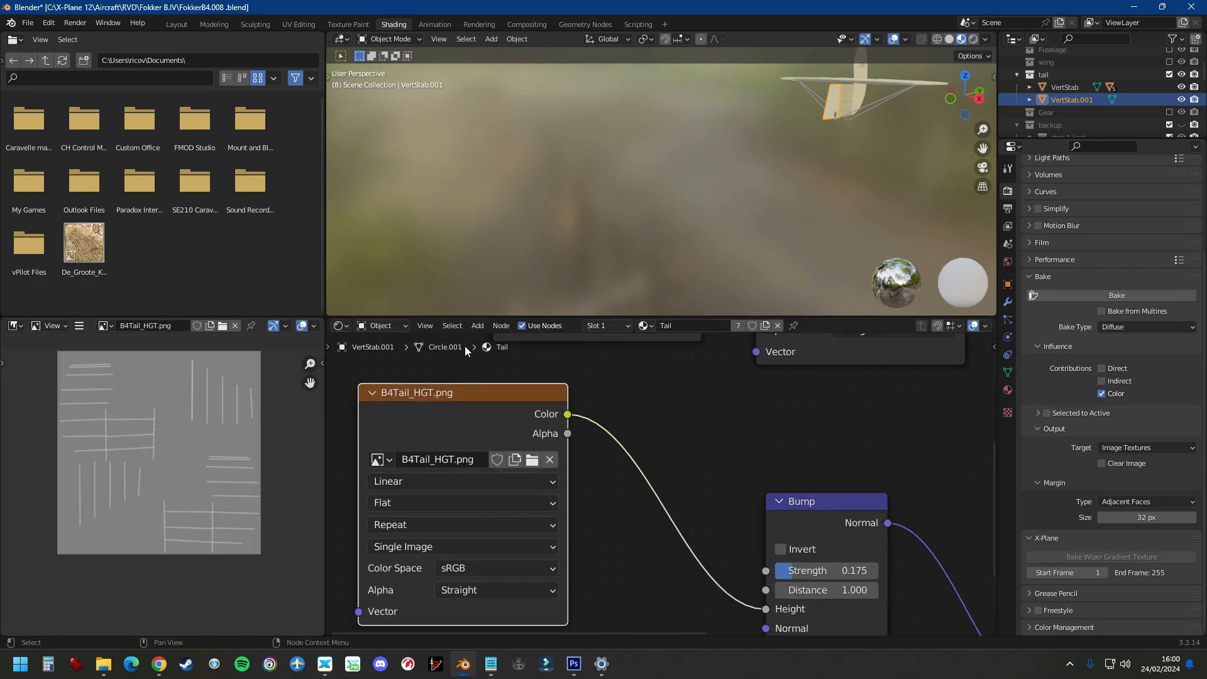
{"action": "scroll", "coordinate": [527, 508], "scroll_direction": "down", "scroll_amount": 2}
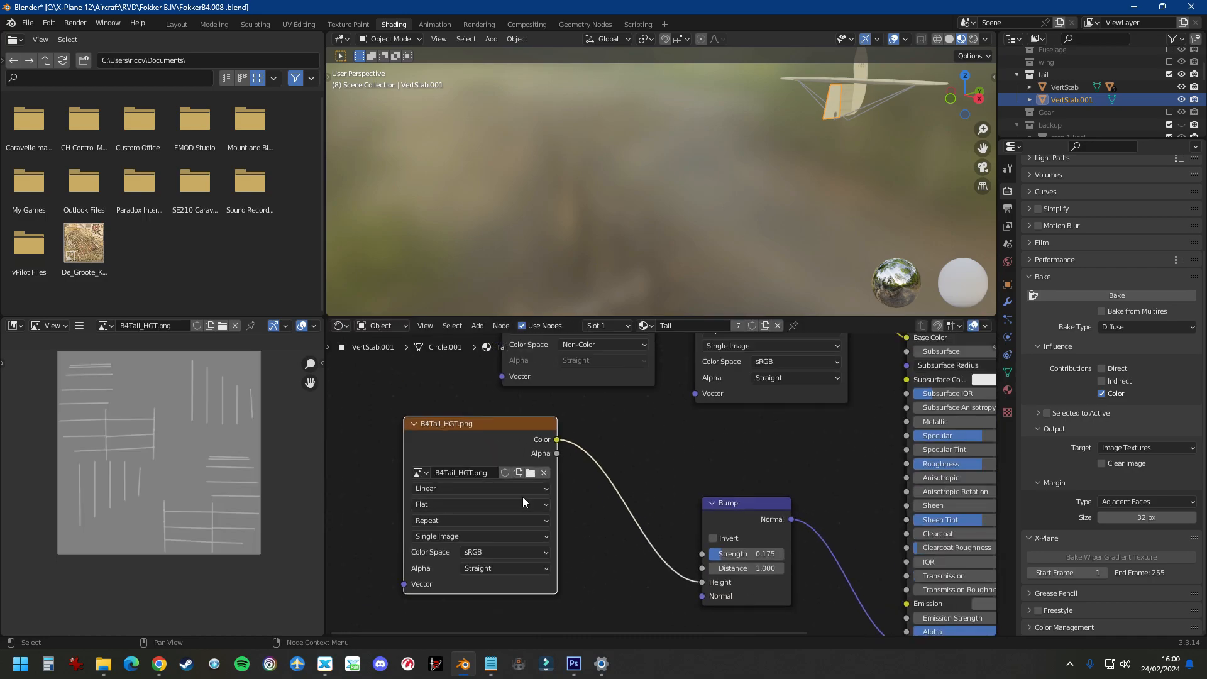
Step: Look through the nodes that can be added, and browse the Objects folder for the B4Tail_HGT.png node's image file
{"action": "left_click", "coordinate": [477, 326]}
{"action": "mouse_move", "coordinate": [509, 398]}
{"action": "left_click", "coordinate": [531, 473]}
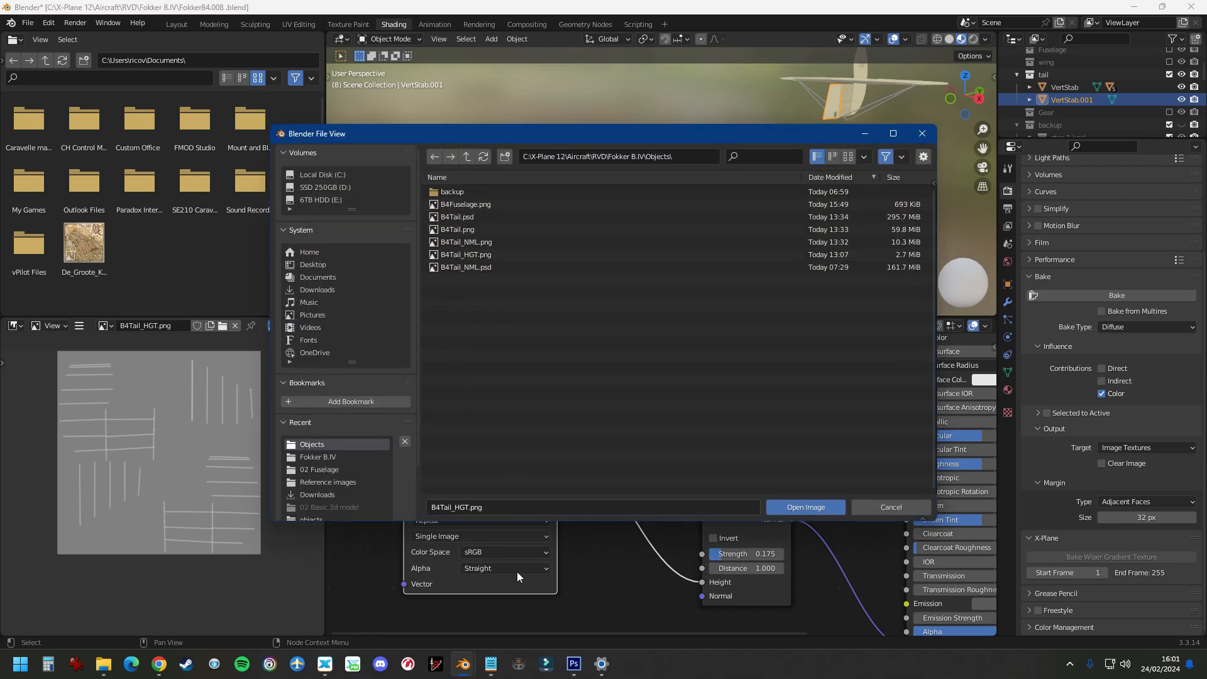
Step: Switch to Photoshop and prepare to save the tail's height map as B4Tail_HGT.png in PNG format, without saving it
{"action": "left_click", "coordinate": [574, 663]}
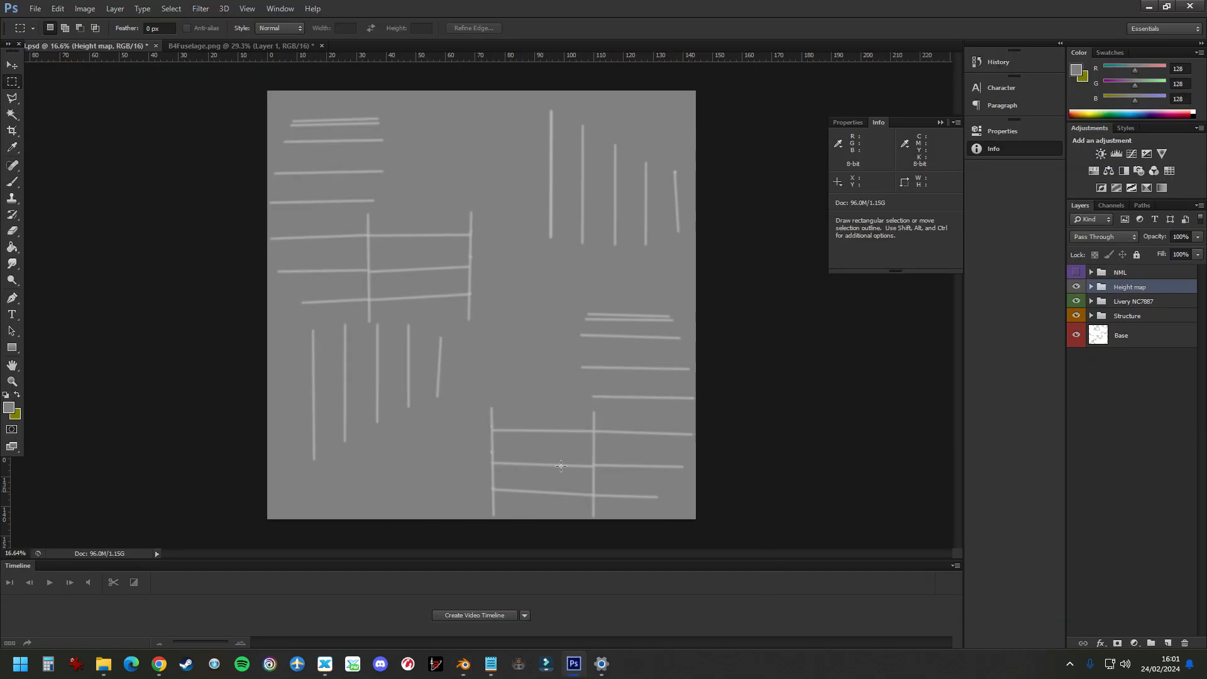
{"action": "left_click", "coordinate": [36, 8]}
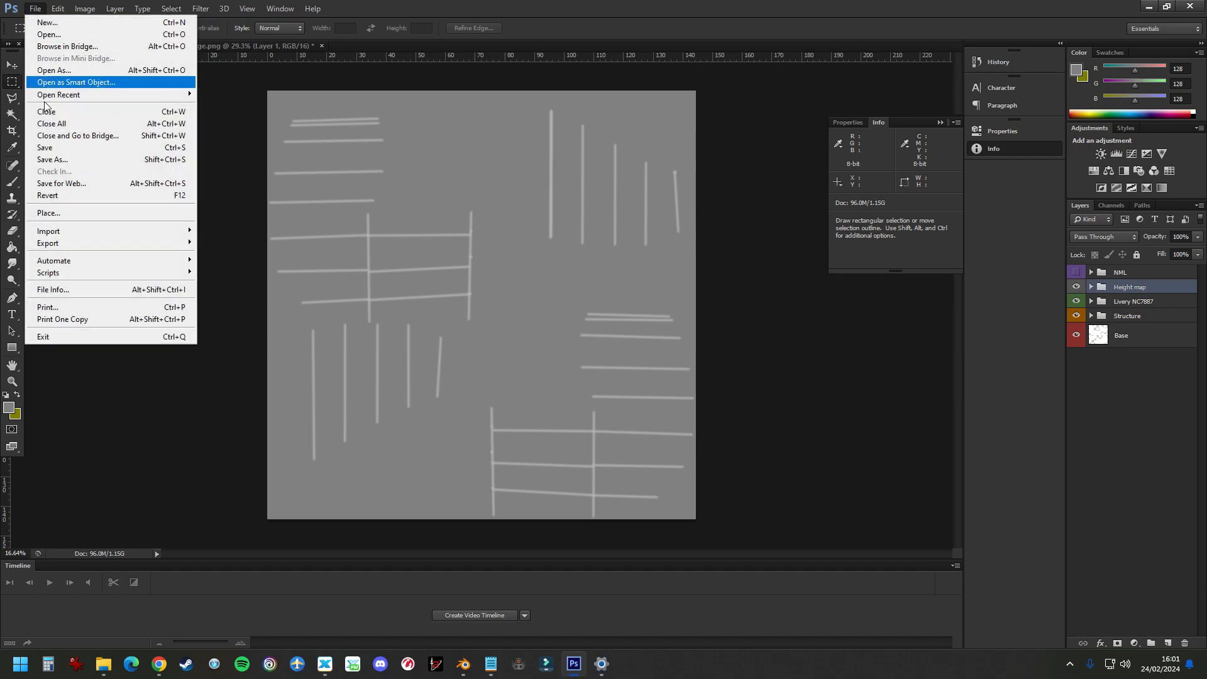
{"action": "left_click", "coordinate": [63, 160]}
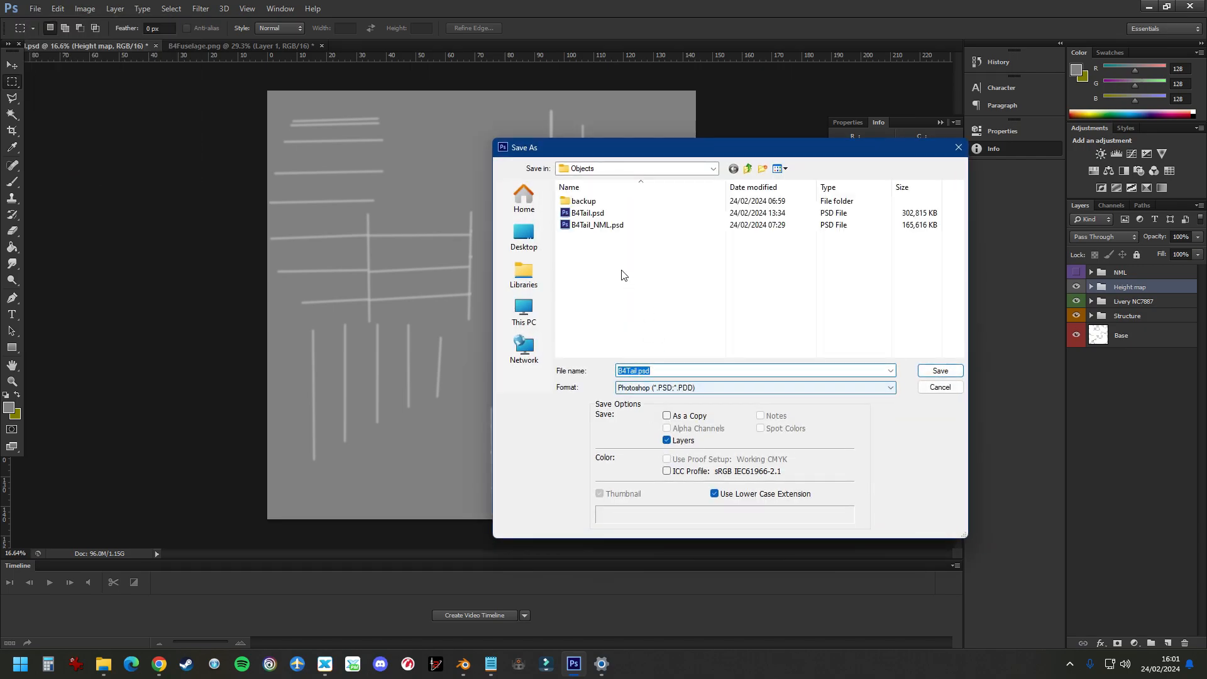
{"action": "left_click", "coordinate": [637, 390]}
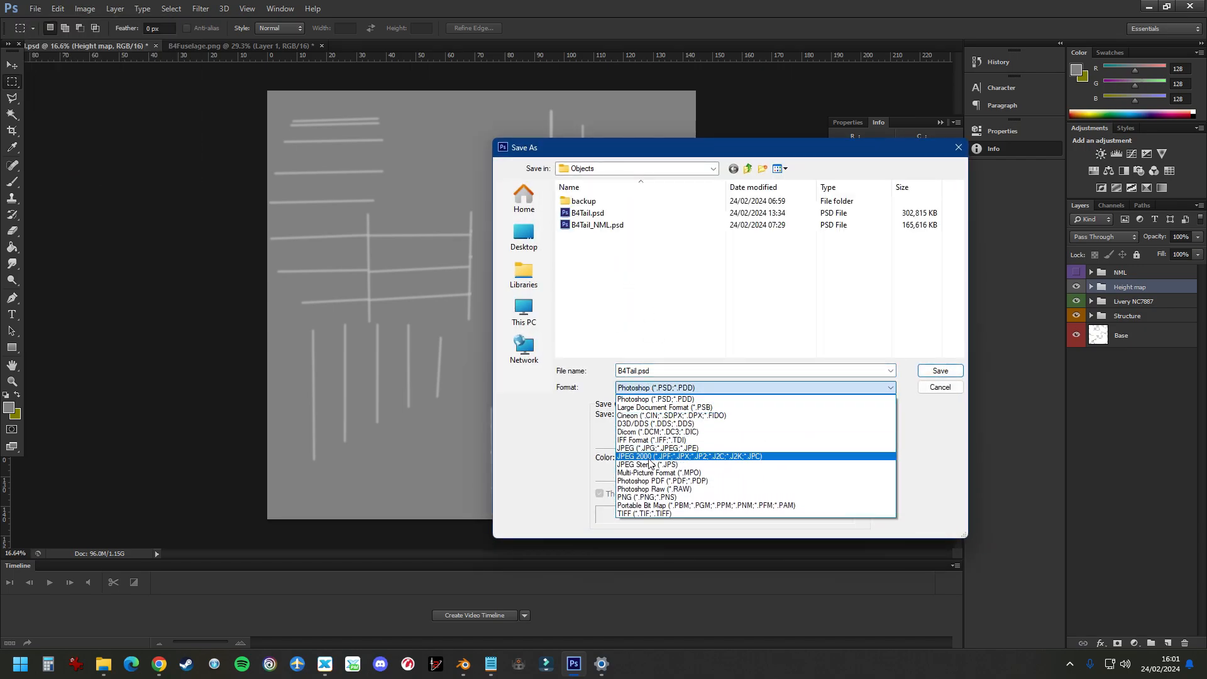
{"action": "left_click", "coordinate": [638, 498]}
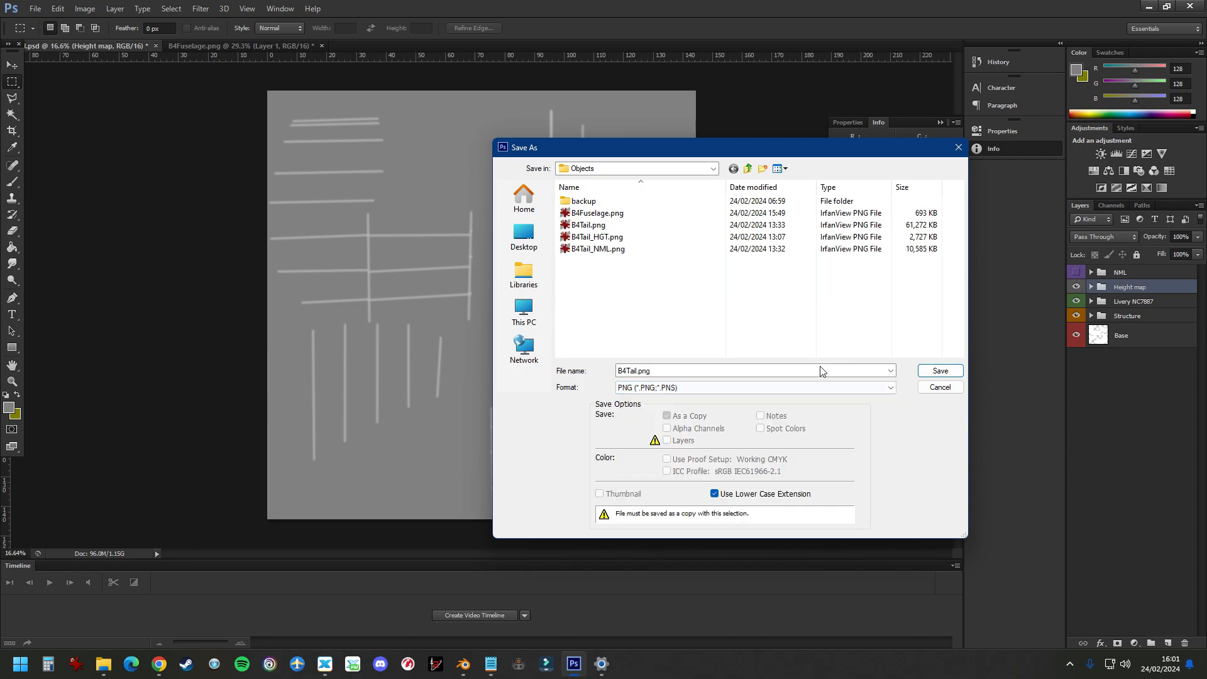
{"action": "left_click", "coordinate": [584, 239]}
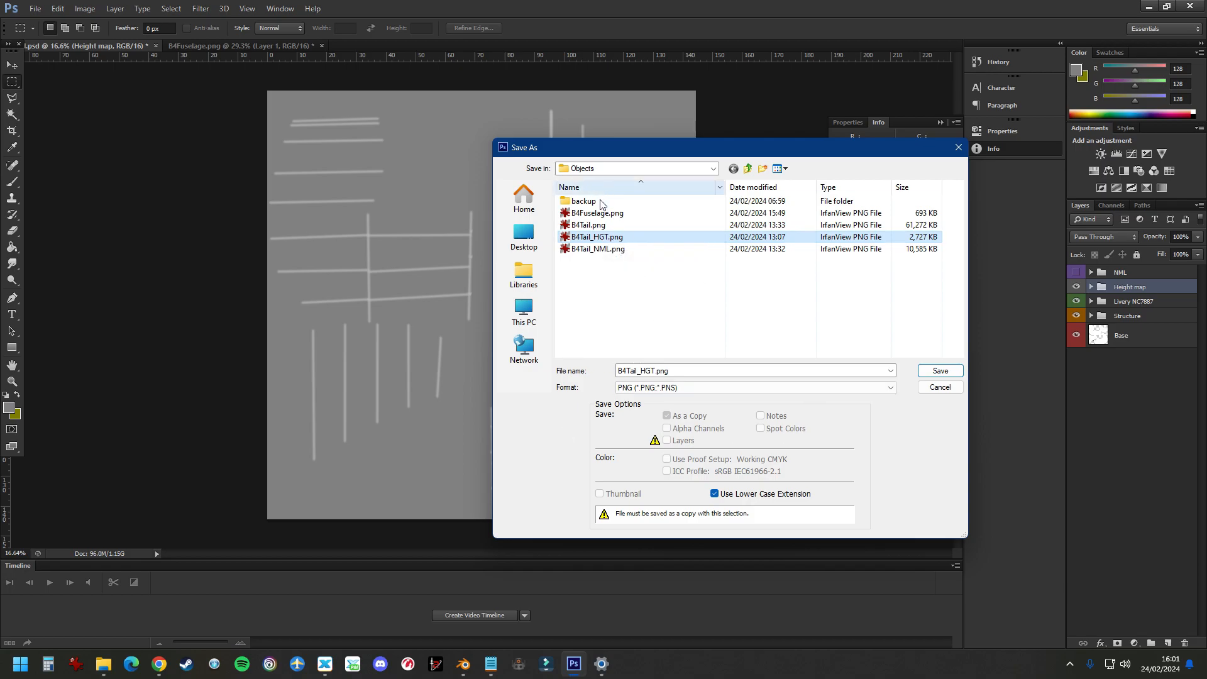
{"action": "left_click", "coordinate": [941, 386]}
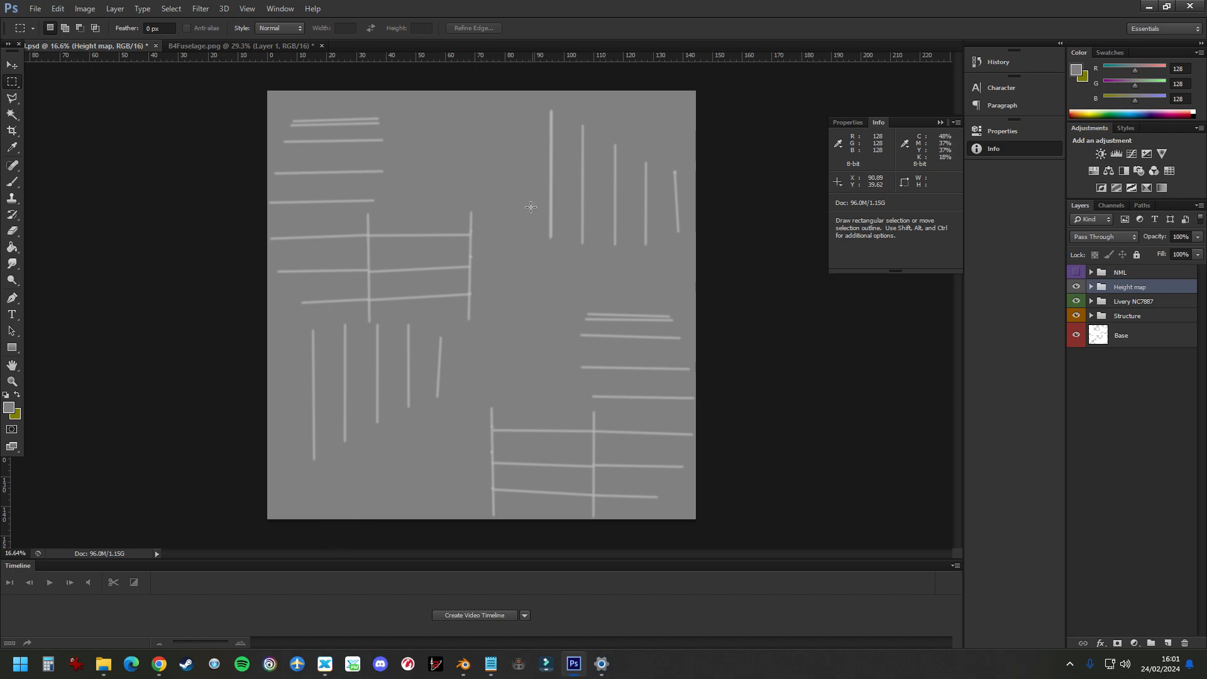
Step: Switch back to Blender's file browser and open B4Tail_HGT.png from the Objects folder in the image texture node
{"action": "mouse_move", "coordinate": [464, 666]}
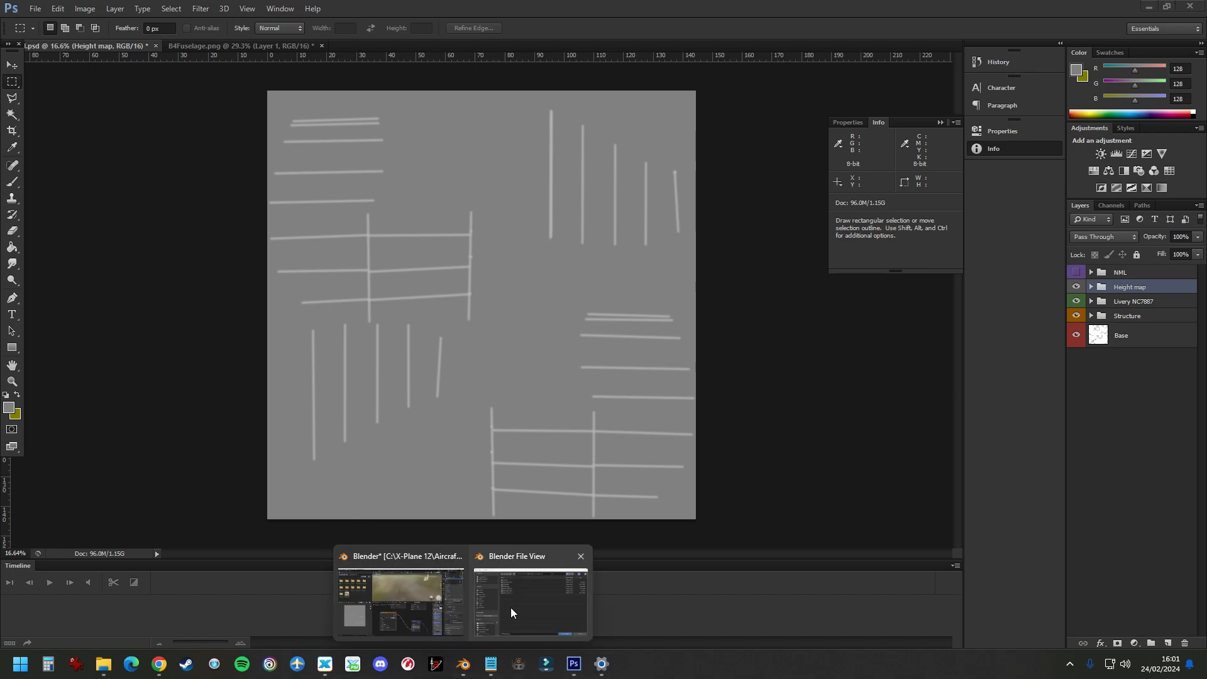
{"action": "left_click", "coordinate": [533, 602]}
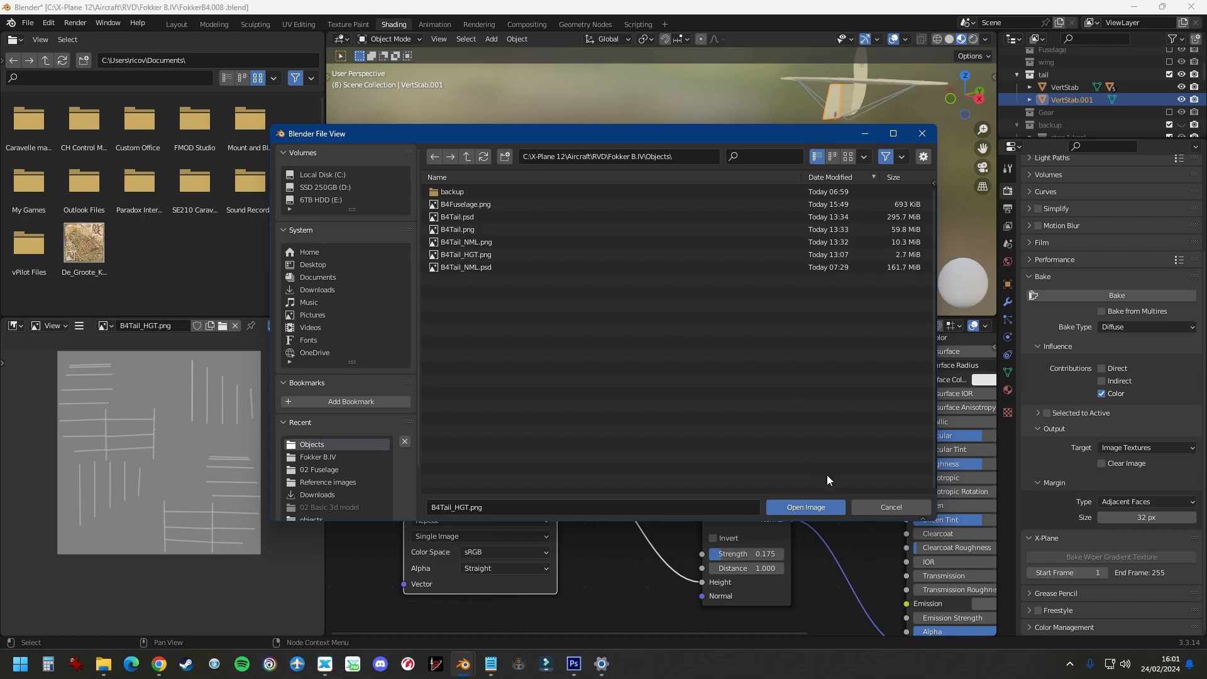
{"action": "double_click", "coordinate": [466, 255]}
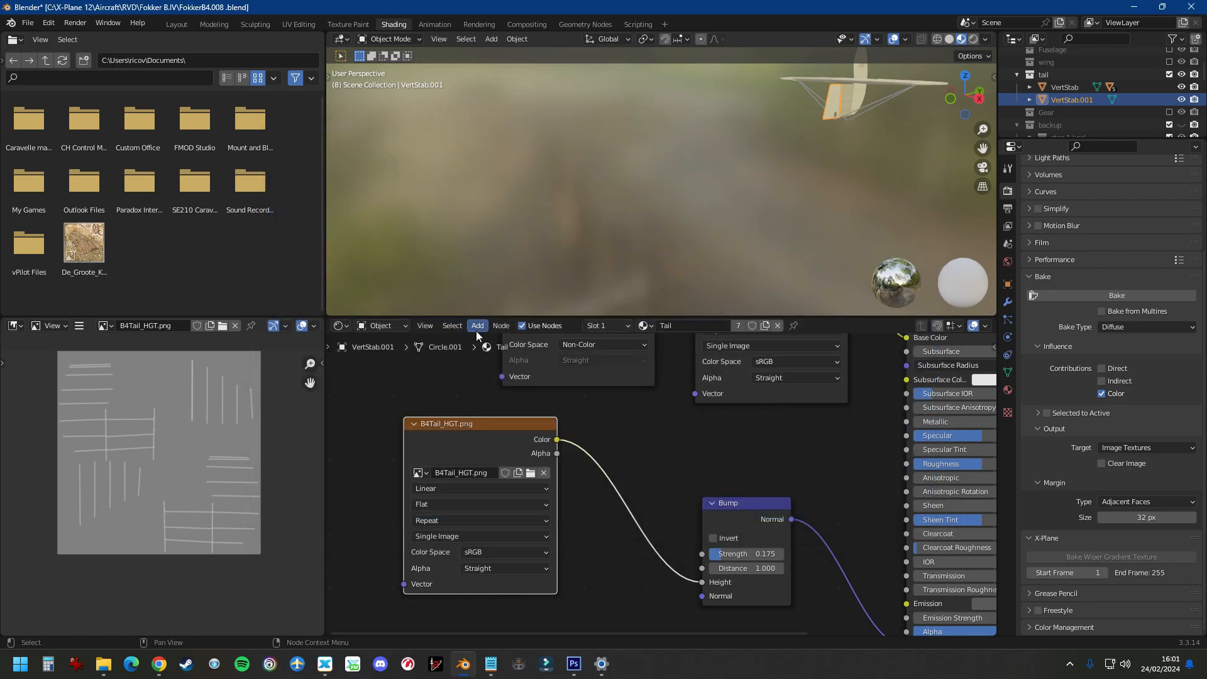
Step: Move the Bump node closer to the B4Tail_HGT.png node, and search the nodes that can be added for "bump"
{"action": "left_click_drag", "start_coordinate": [757, 500], "coordinate": [726, 465]}
{"action": "scroll", "coordinate": [723, 468], "scroll_direction": "down", "scroll_amount": 1}
{"action": "scroll", "coordinate": [723, 469], "scroll_direction": "down", "scroll_amount": 1}
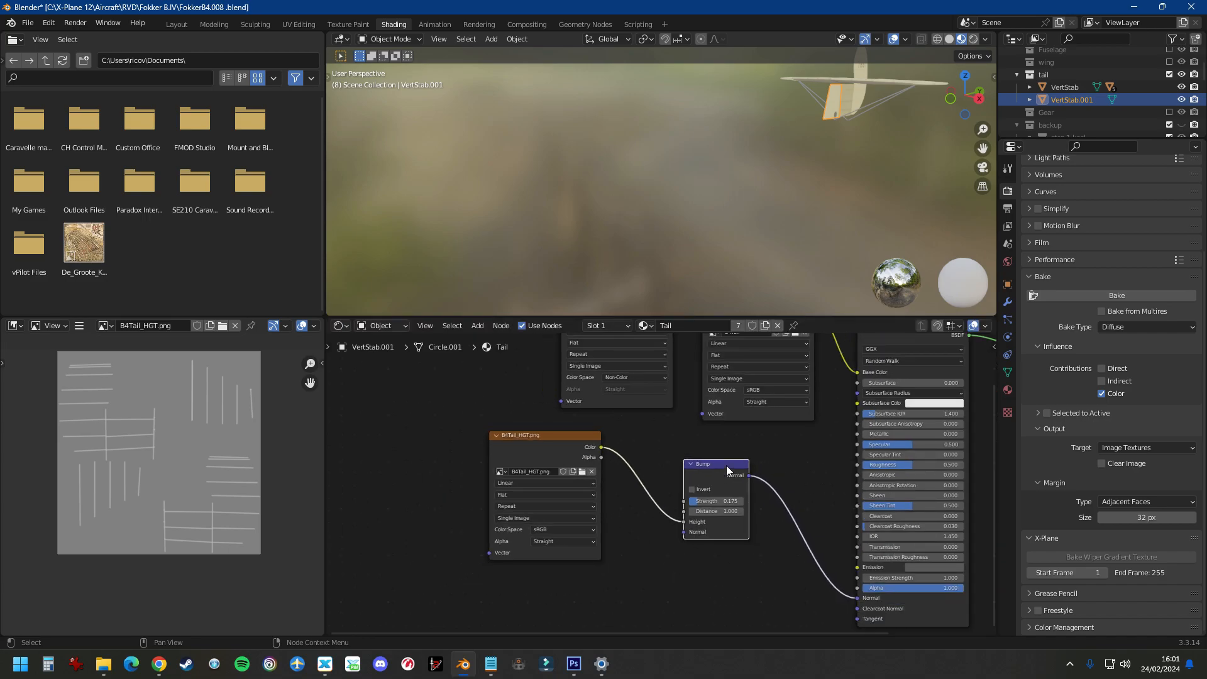
{"action": "left_click", "coordinate": [478, 327]}
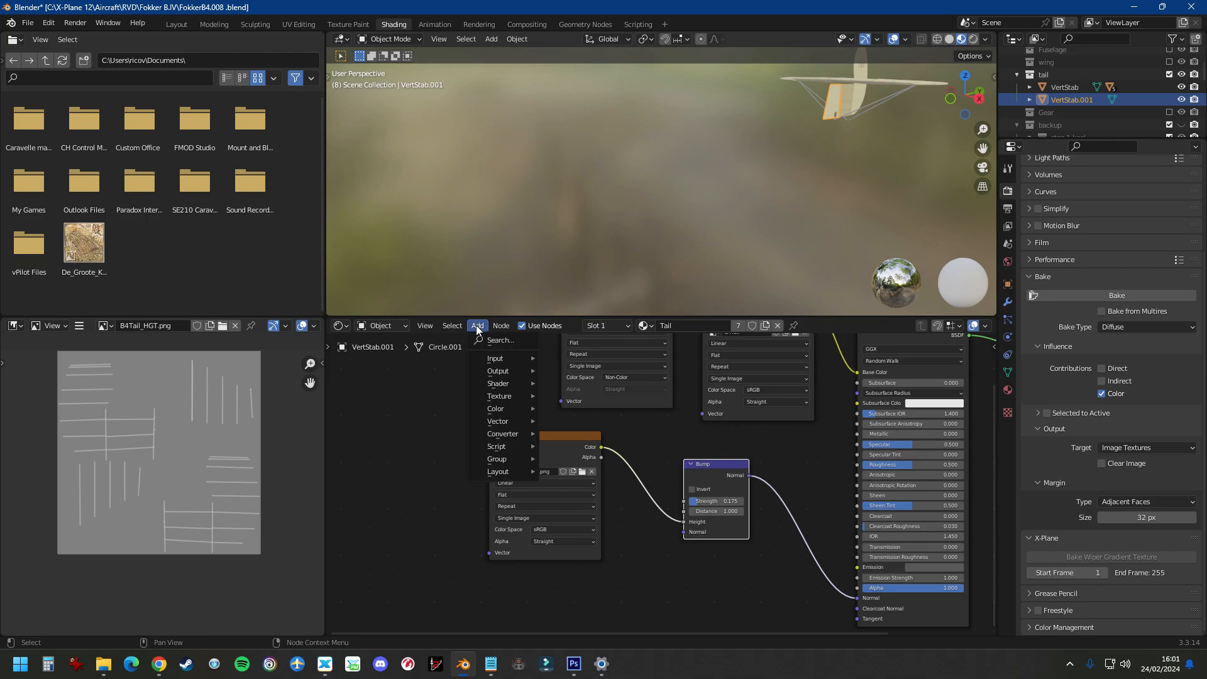
{"action": "left_click", "coordinate": [488, 341]}
{"action": "type", "text": "bump"}
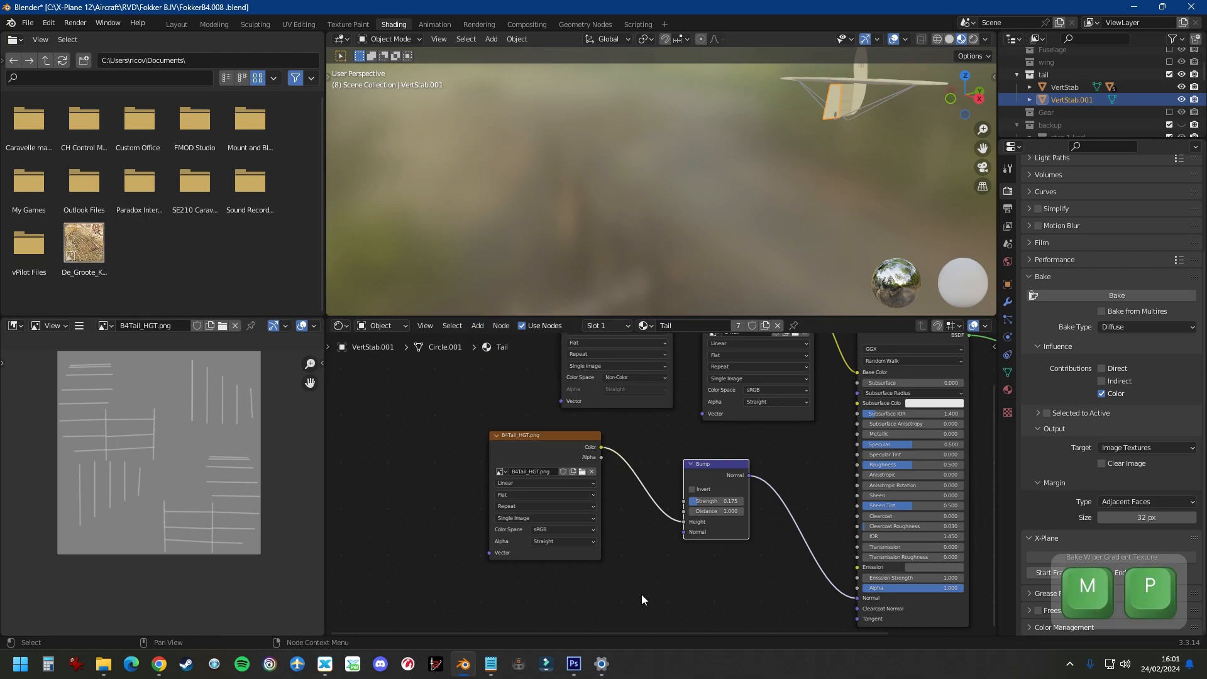
Step: Disconnect the B4Tail image texture's colour output from the Principled BSDF's Base Color
{"action": "scroll", "coordinate": [740, 514], "scroll_direction": "up", "scroll_amount": 3}
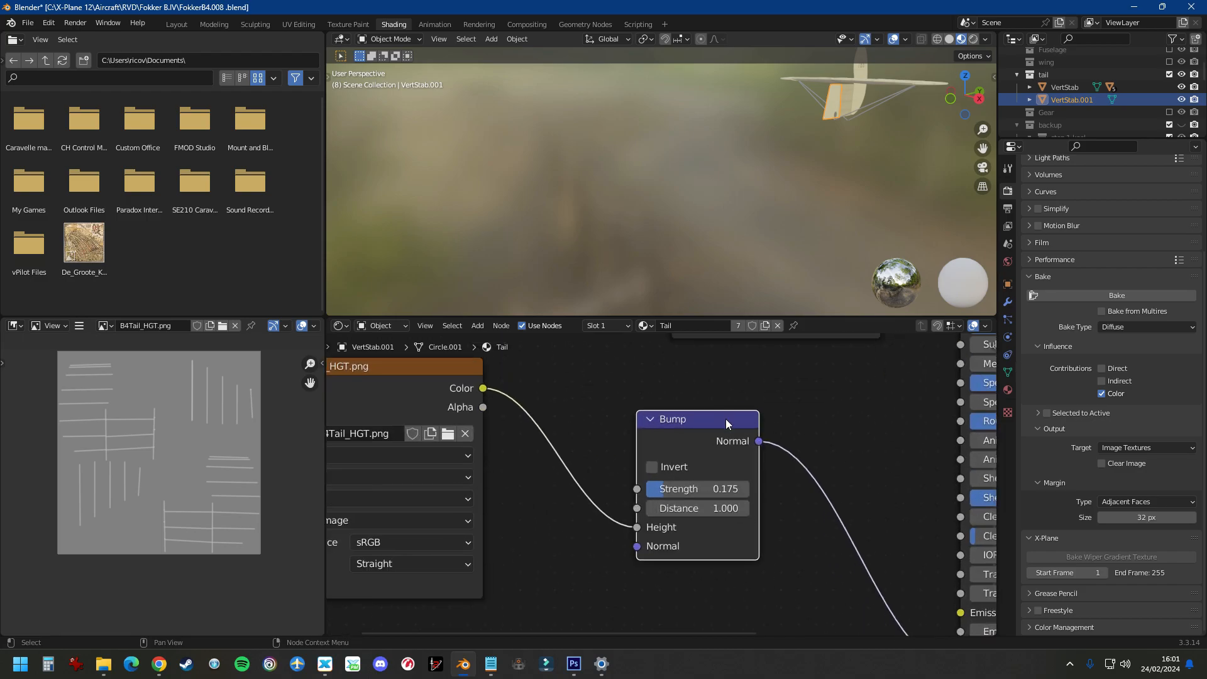
{"action": "scroll", "coordinate": [628, 448], "scroll_direction": "down", "scroll_amount": 3}
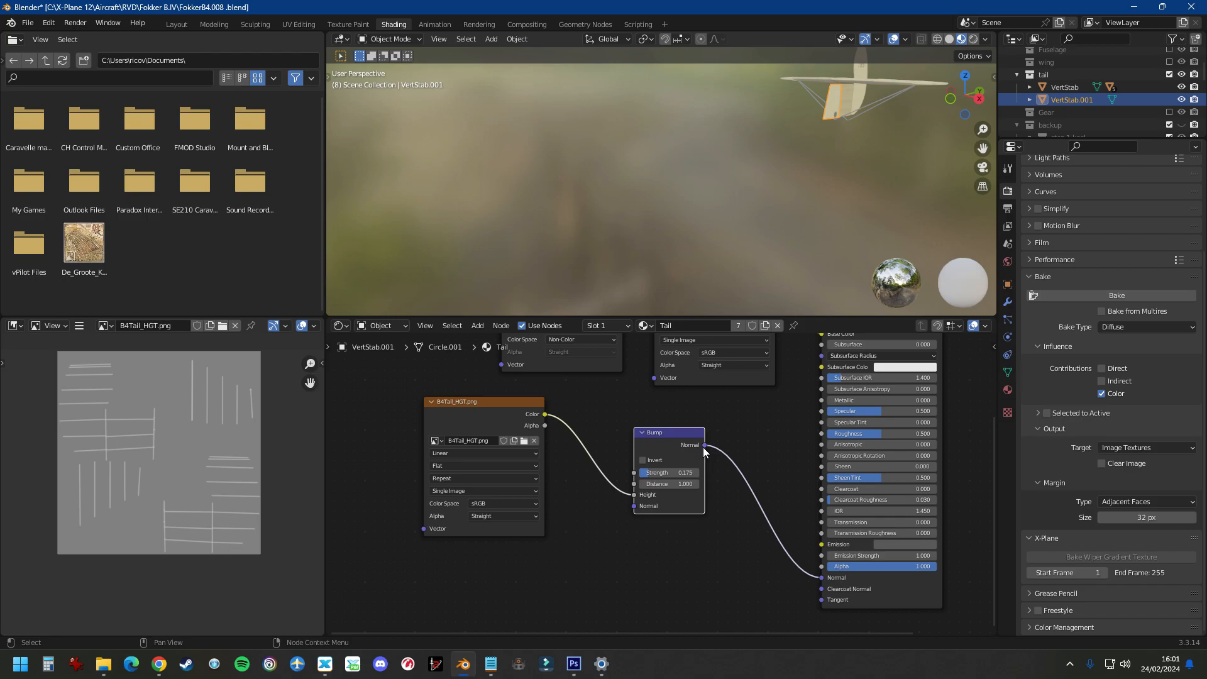
{"action": "left_click", "coordinate": [789, 469]}
{"action": "key", "text": "b"}
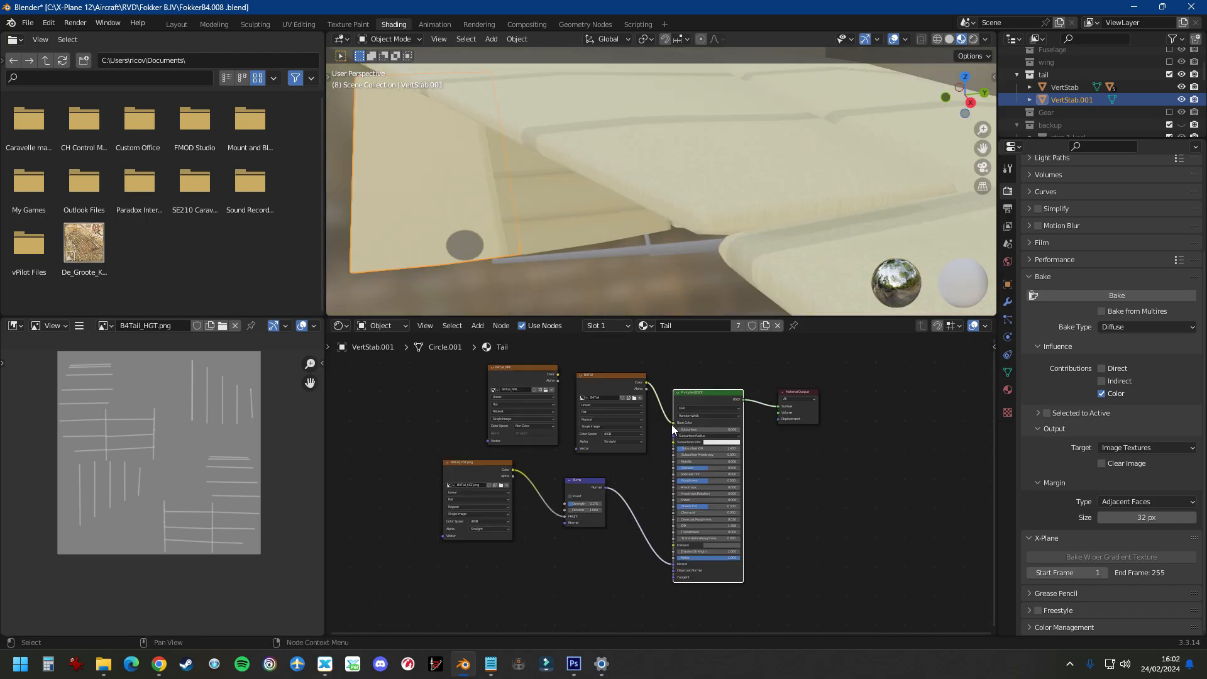
{"action": "left_click_drag", "start_coordinate": [671, 424], "coordinate": [673, 368]}
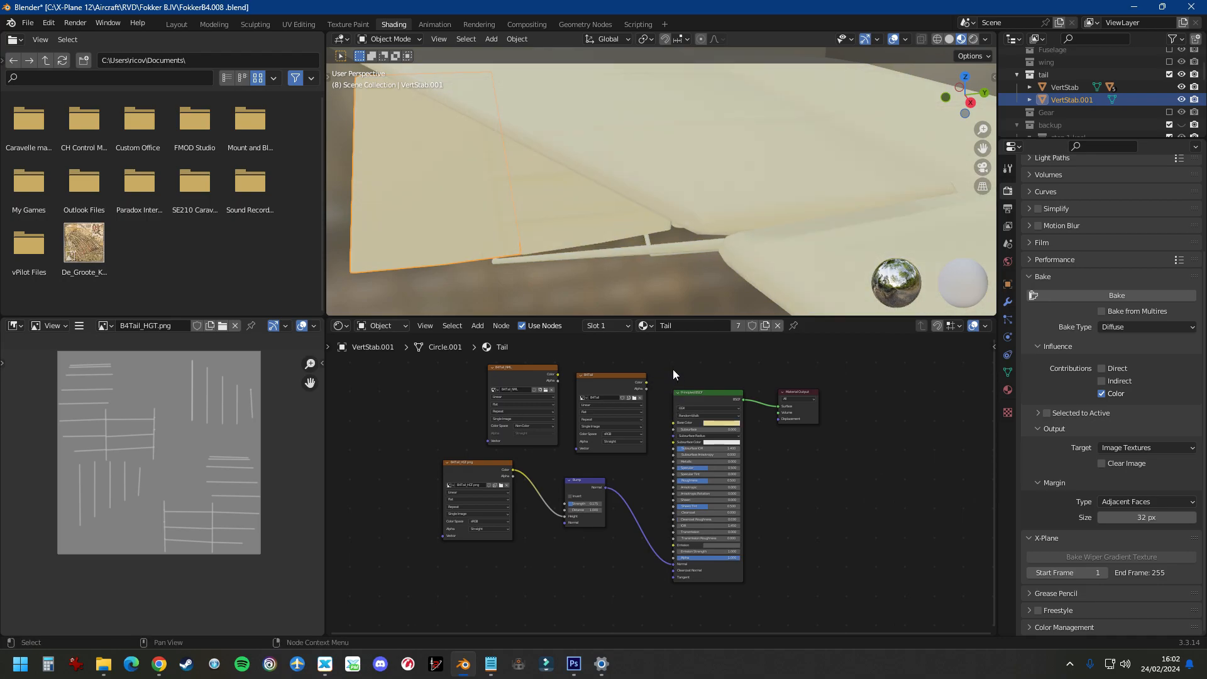
Step: Examine the height map's bump relief on the tail surfaces up close and from several angles in an enlarged 3D view
{"action": "scroll", "coordinate": [704, 198], "scroll_direction": "down", "scroll_amount": 4}
{"action": "middle_click_drag", "start_coordinate": [738, 197], "coordinate": [690, 155]}
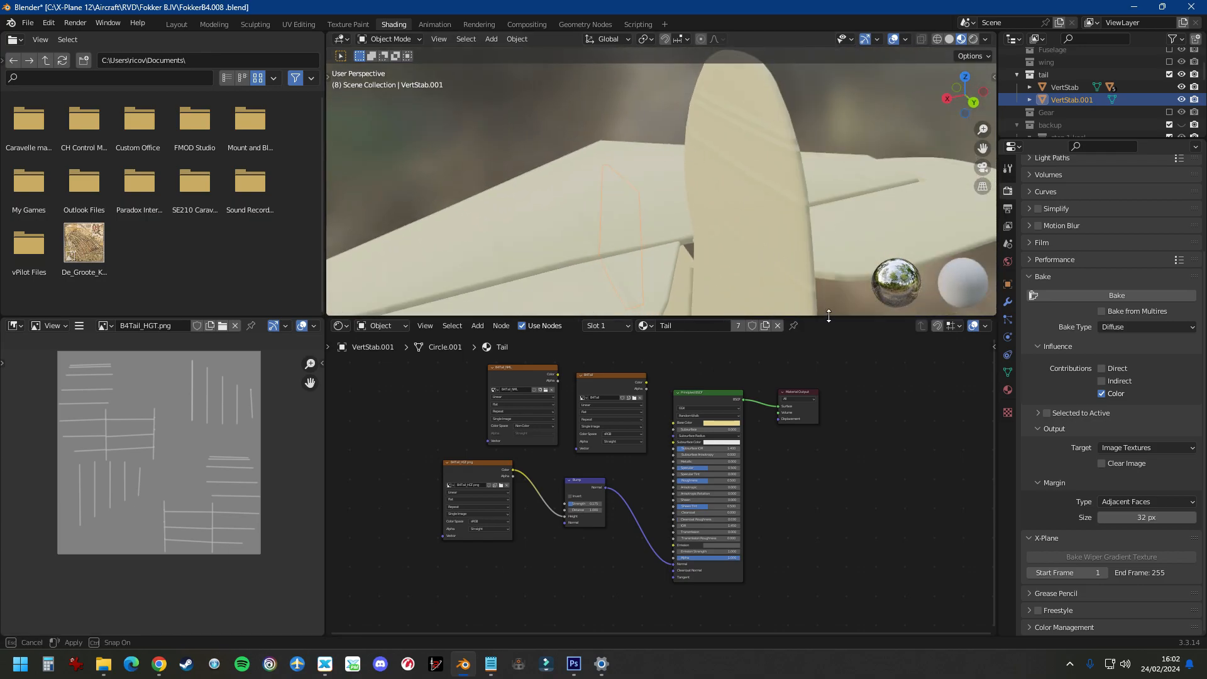
{"action": "left_click_drag", "start_coordinate": [829, 319], "coordinate": [832, 541]}
{"action": "scroll", "coordinate": [755, 258], "scroll_direction": "up", "scroll_amount": 5}
{"action": "scroll", "coordinate": [731, 279], "scroll_direction": "down", "scroll_amount": 3}
{"action": "mouse_move", "coordinate": [731, 279]}
{"action": "middle_mouse_down"}
{"action": "mouse_move", "coordinate": [749, 295]}
{"action": "mouse_move", "coordinate": [783, 289]}
{"action": "mouse_move", "coordinate": [817, 227]}
{"action": "mouse_move", "coordinate": [892, 217]}
{"action": "mouse_move", "coordinate": [832, 299]}
{"action": "mouse_move", "coordinate": [734, 281]}
{"action": "mouse_move", "coordinate": [732, 264]}
{"action": "middle_mouse_up"}
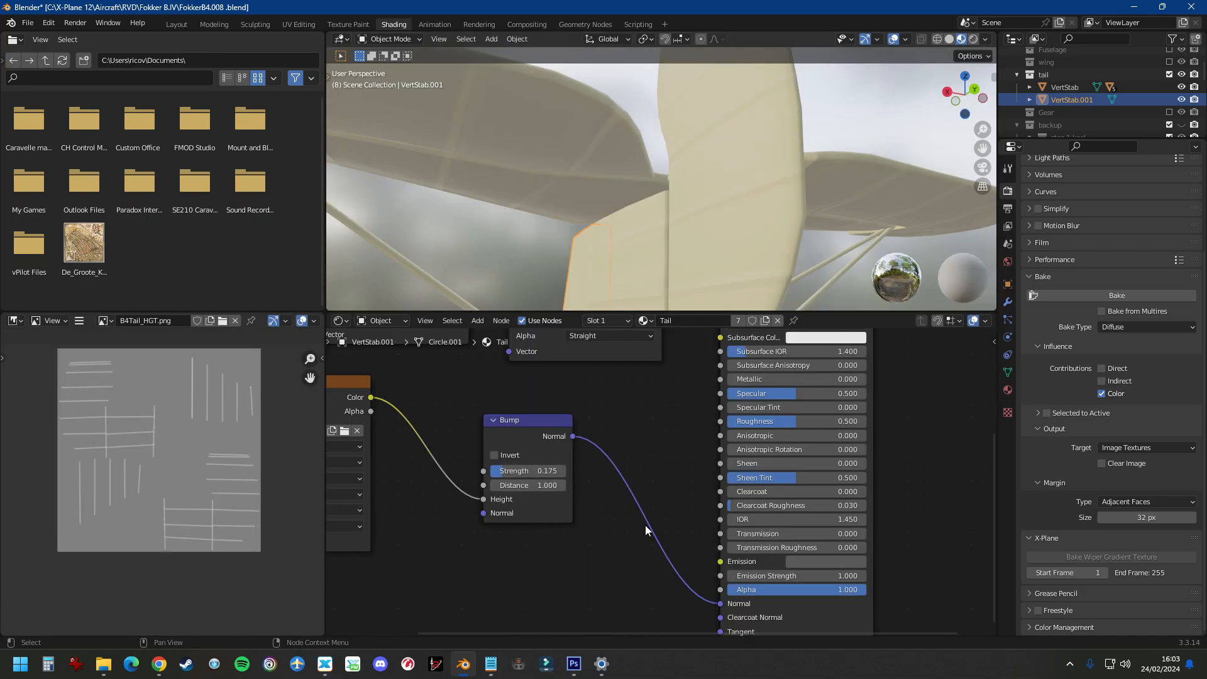
Step: Select the B4Tail_NML image texture node and set its colour space to Non-Color
{"action": "scroll", "coordinate": [645, 525], "scroll_direction": "down", "scroll_amount": 1}
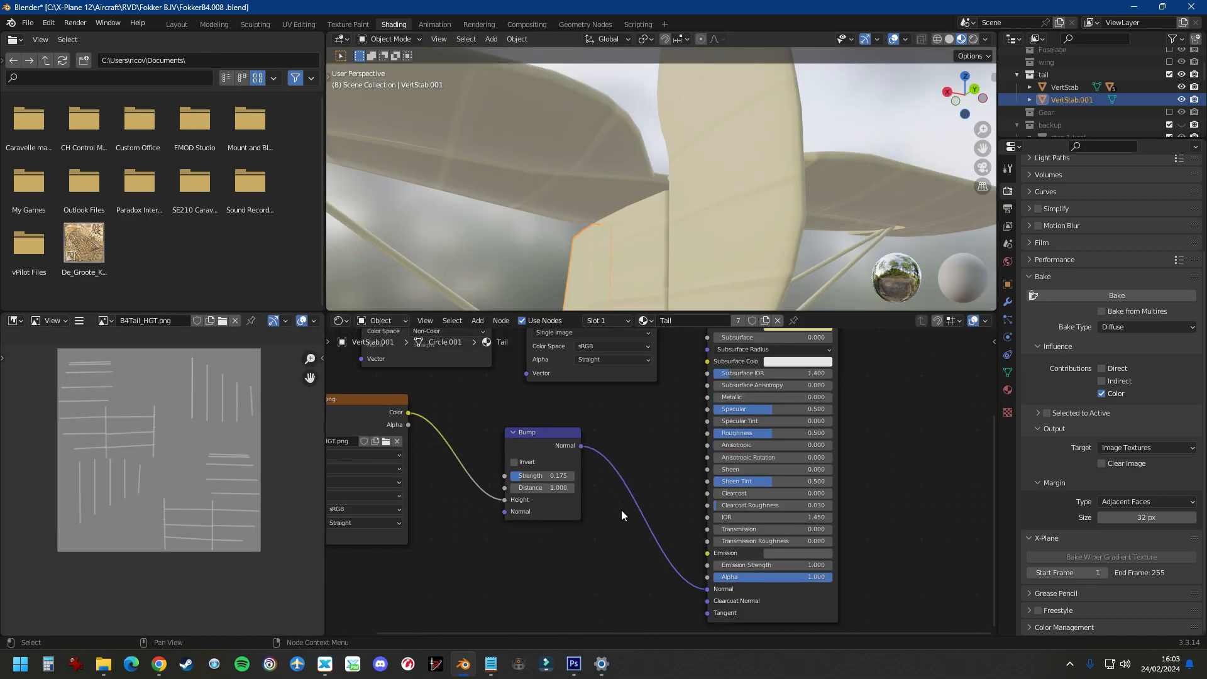
{"action": "scroll", "coordinate": [644, 461], "scroll_direction": "down", "scroll_amount": 11}
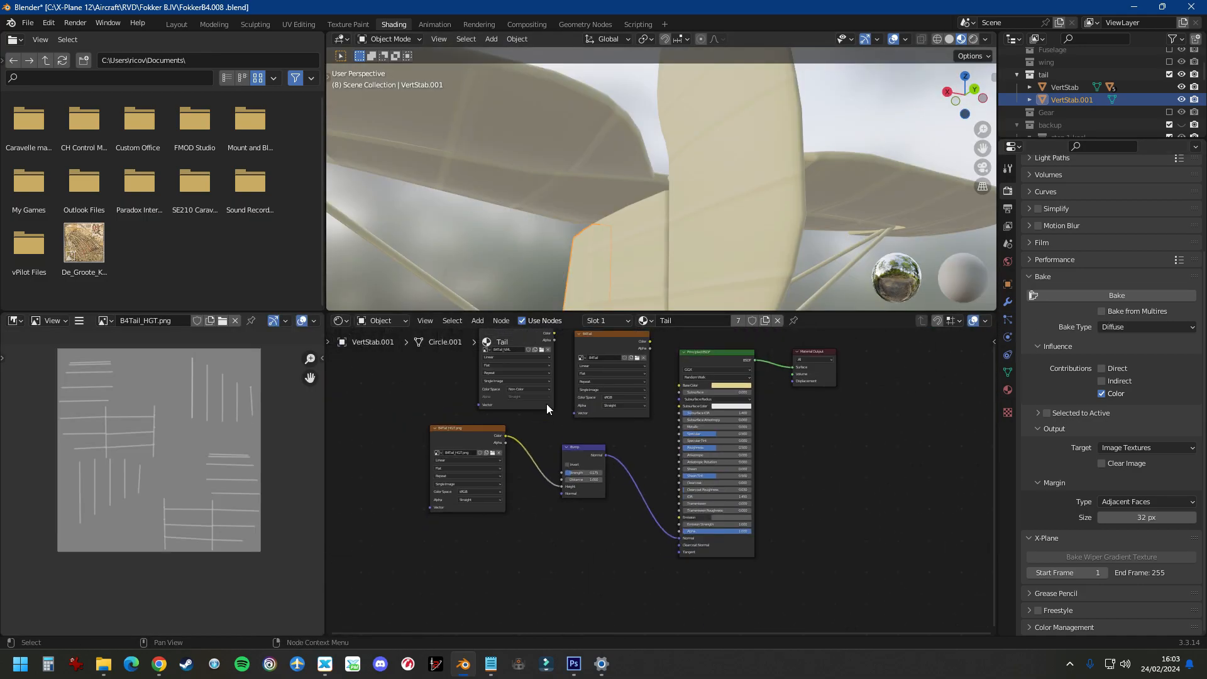
{"action": "scroll", "coordinate": [548, 363], "scroll_direction": "up", "scroll_amount": 10}
{"action": "scroll", "coordinate": [544, 372], "scroll_direction": "up", "scroll_amount": 2}
{"action": "left_click", "coordinate": [547, 371]}
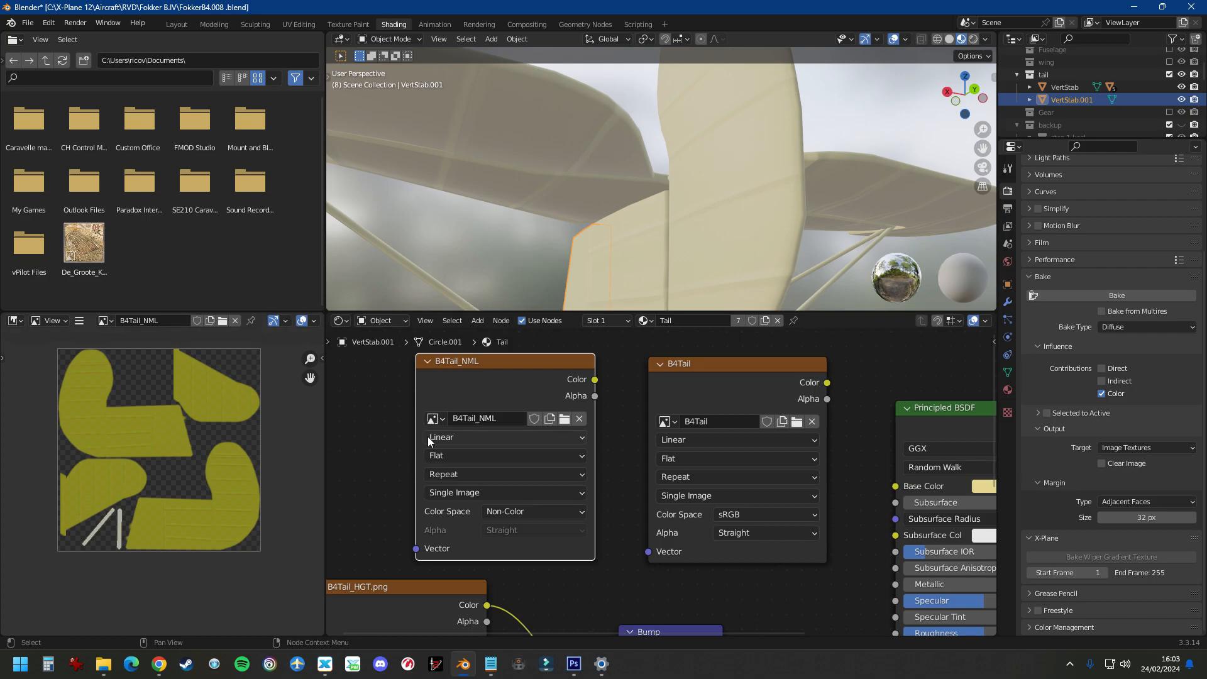
{"action": "left_click", "coordinate": [550, 512]}
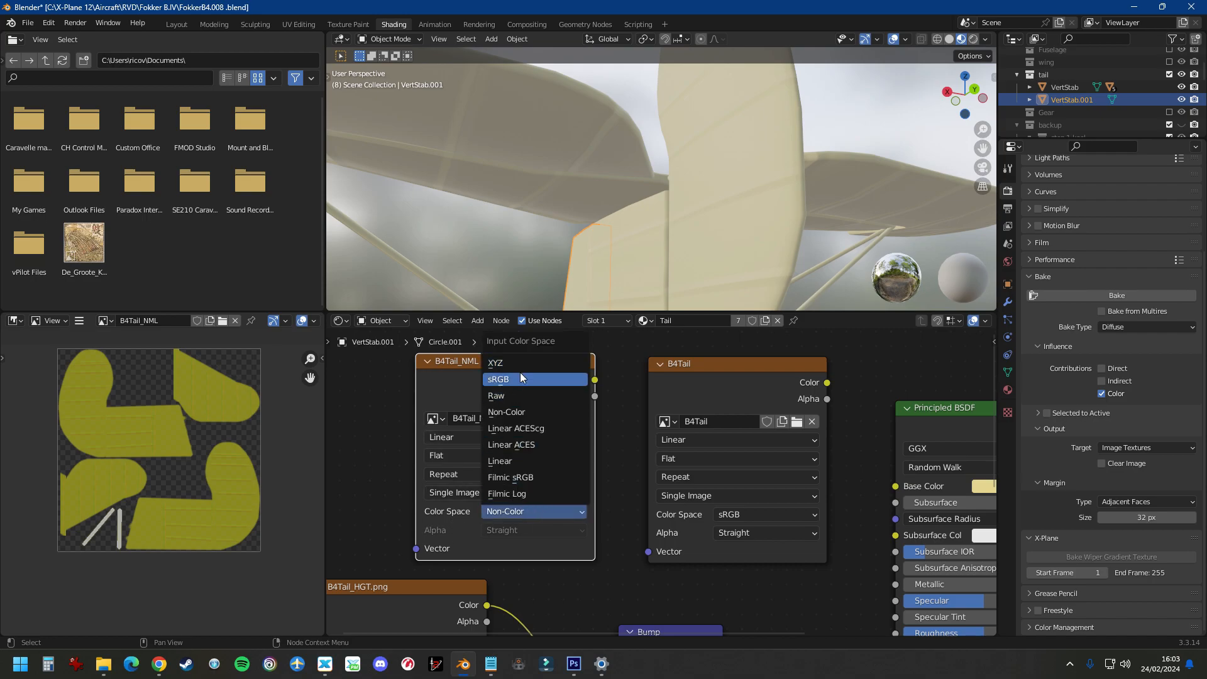
{"action": "left_click", "coordinate": [520, 413]}
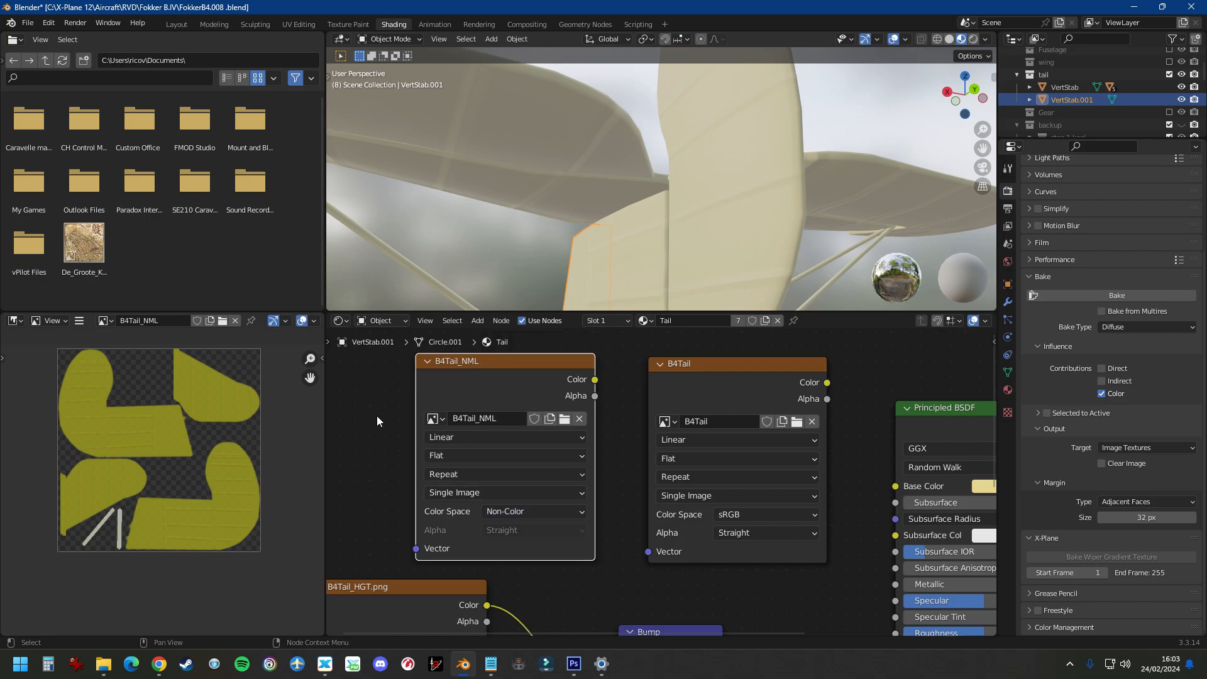
Step: Set the bake type to Normal and fit the whole Tail node tree in the shader editor
{"action": "scroll", "coordinate": [376, 416], "scroll_direction": "down", "scroll_amount": 1}
{"action": "scroll", "coordinate": [1130, 377], "scroll_direction": "up", "scroll_amount": 2}
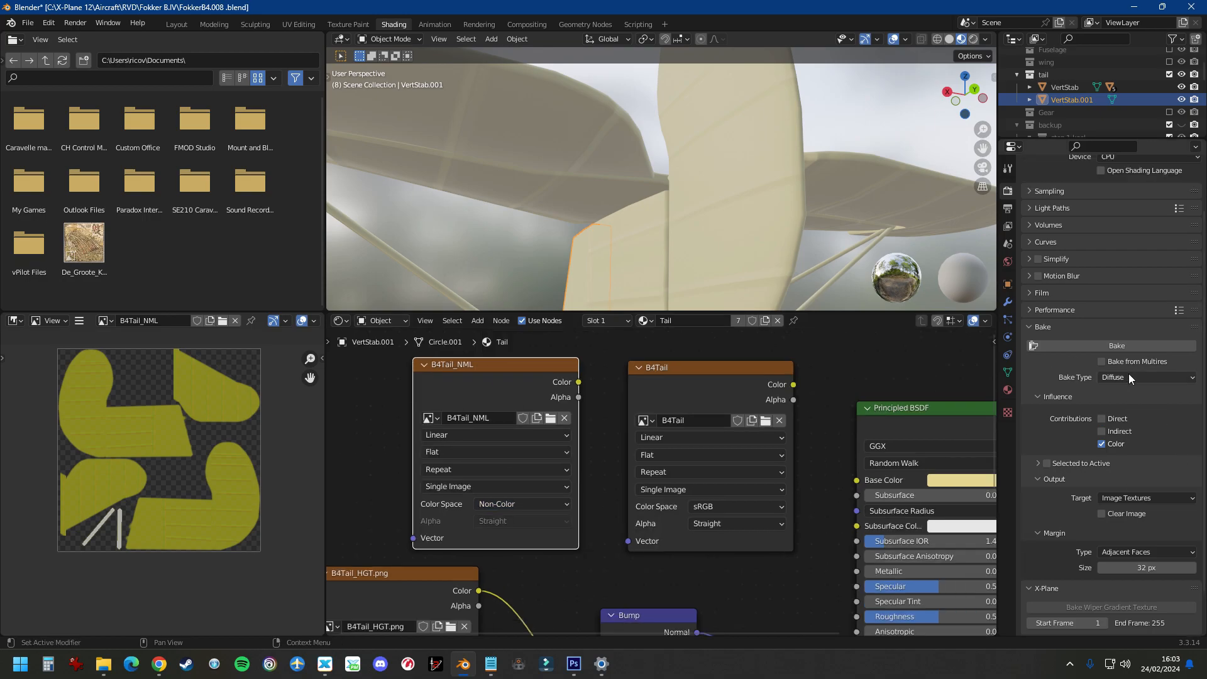
{"action": "left_click", "coordinate": [1130, 374]}
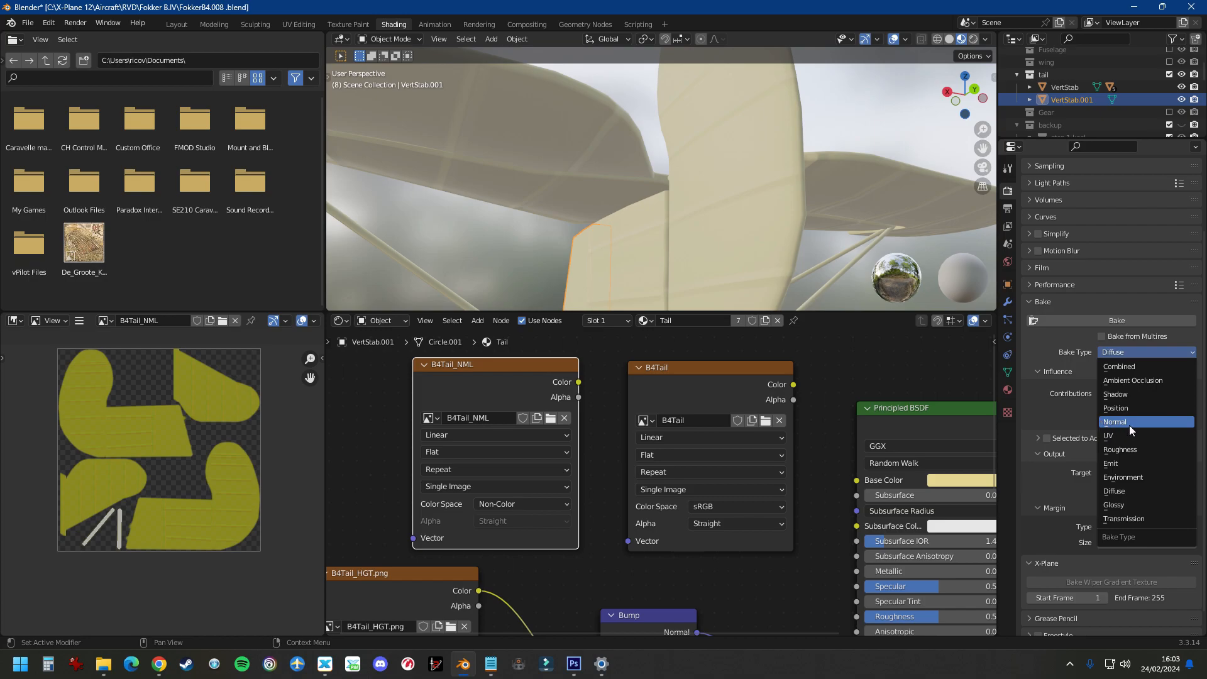
{"action": "left_click", "coordinate": [1129, 425]}
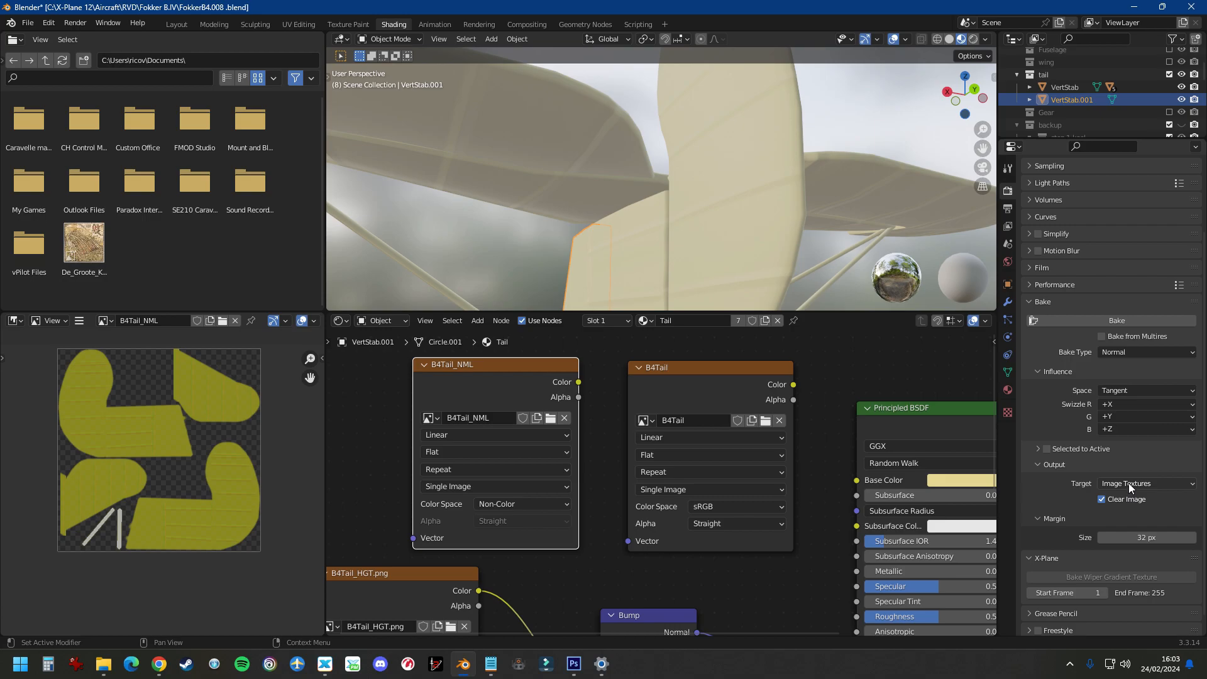
{"action": "key", "text": "Home"}
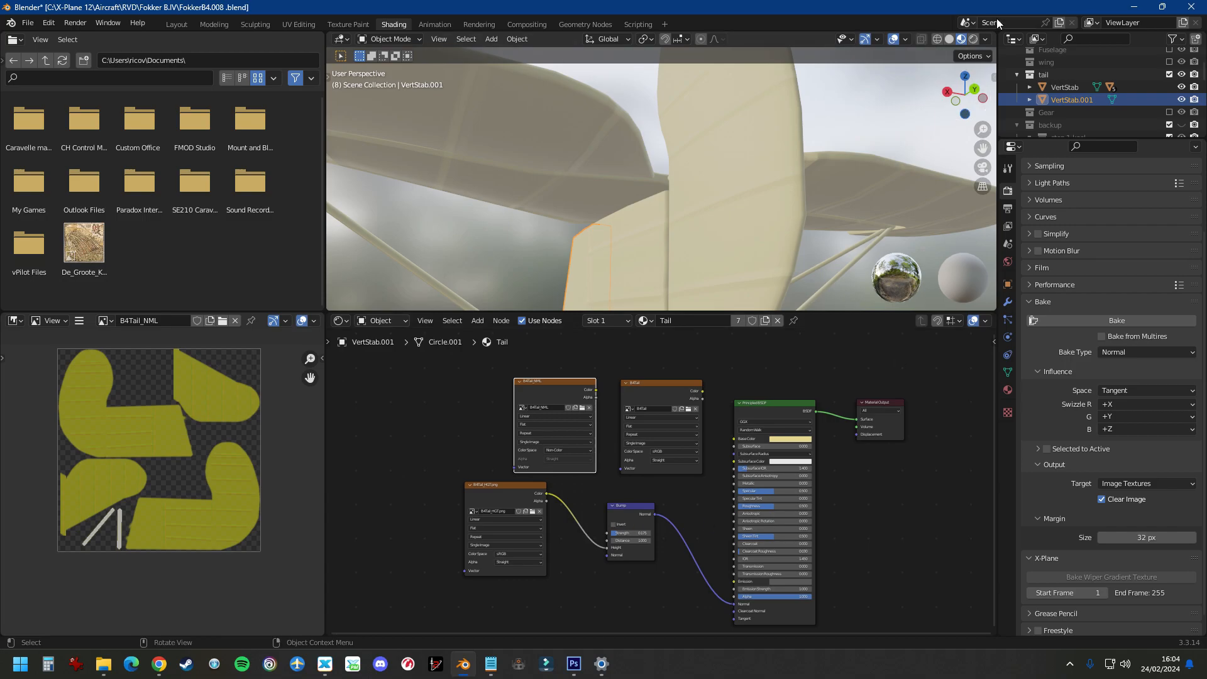
Step: Return to Photoshop, hide the NML group's non metal and metal layers, and select and inspect its backup normal map layer
{"action": "left_click", "coordinate": [1135, 7]}
{"action": "left_click", "coordinate": [1079, 341]}
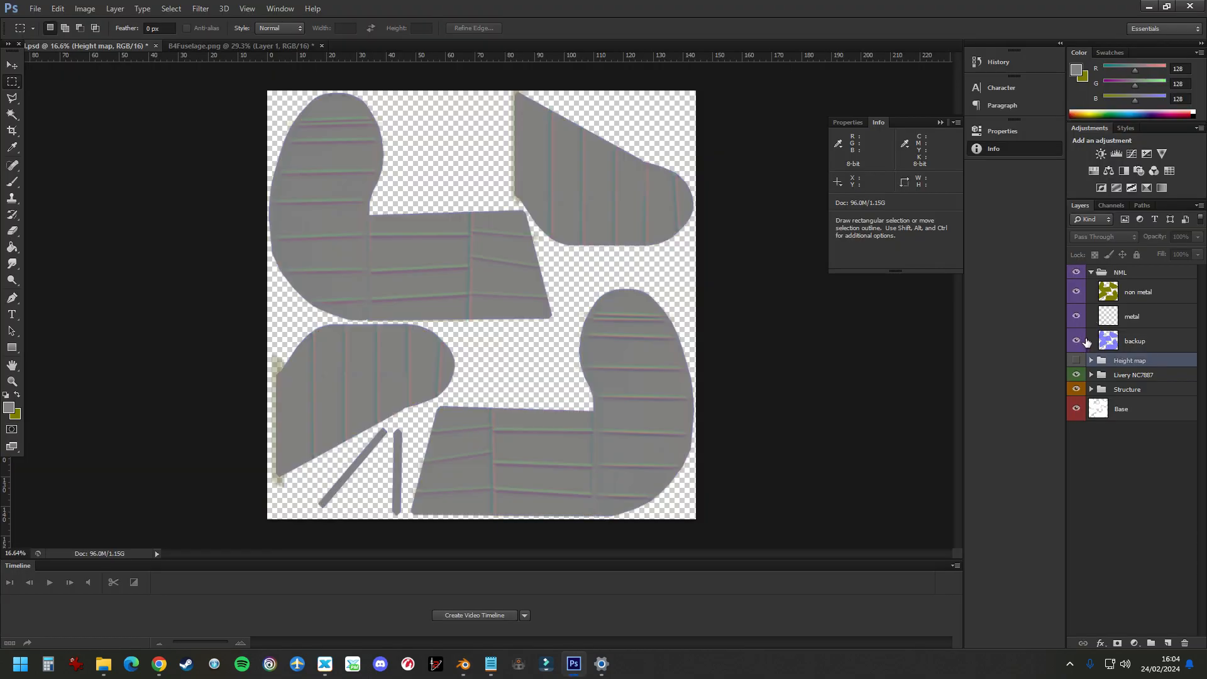
{"action": "left_click_drag", "start_coordinate": [1077, 317], "coordinate": [1076, 292]}
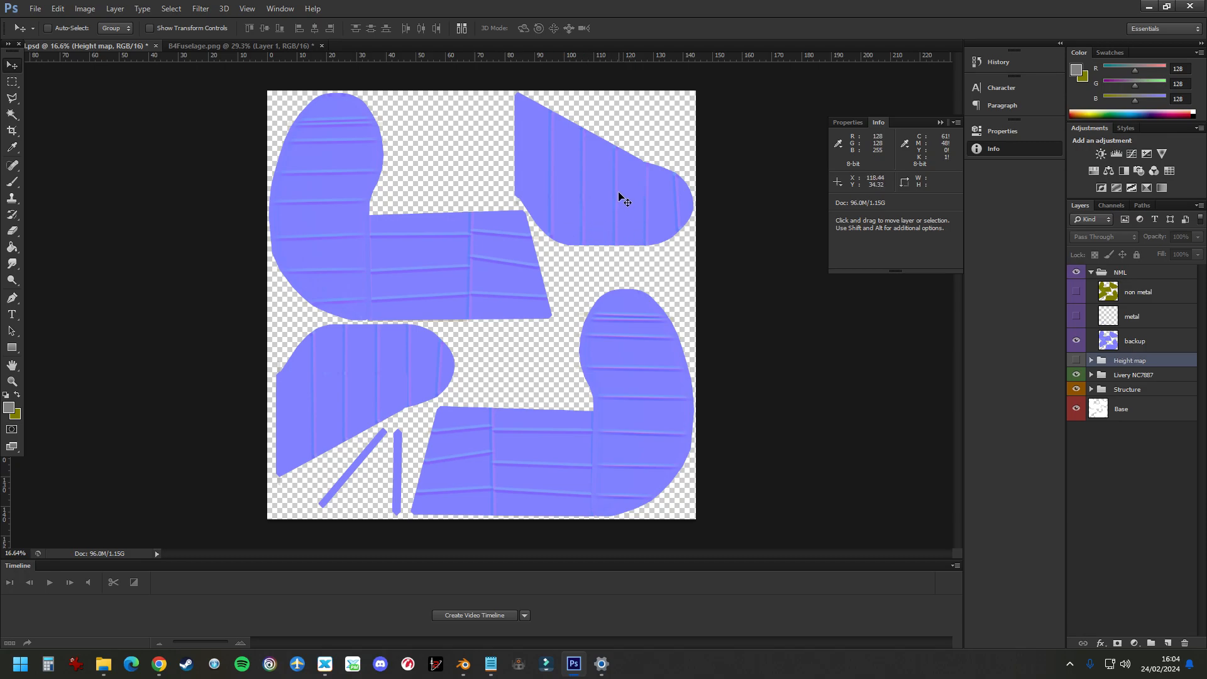
{"action": "left_click", "coordinate": [1126, 342]}
{"action": "scroll", "coordinate": [485, 330], "scroll_direction": "up", "scroll_amount": 3, "text": "alt"}
{"action": "scroll", "coordinate": [534, 314], "scroll_direction": "down", "scroll_amount": 3, "text": "alt"}
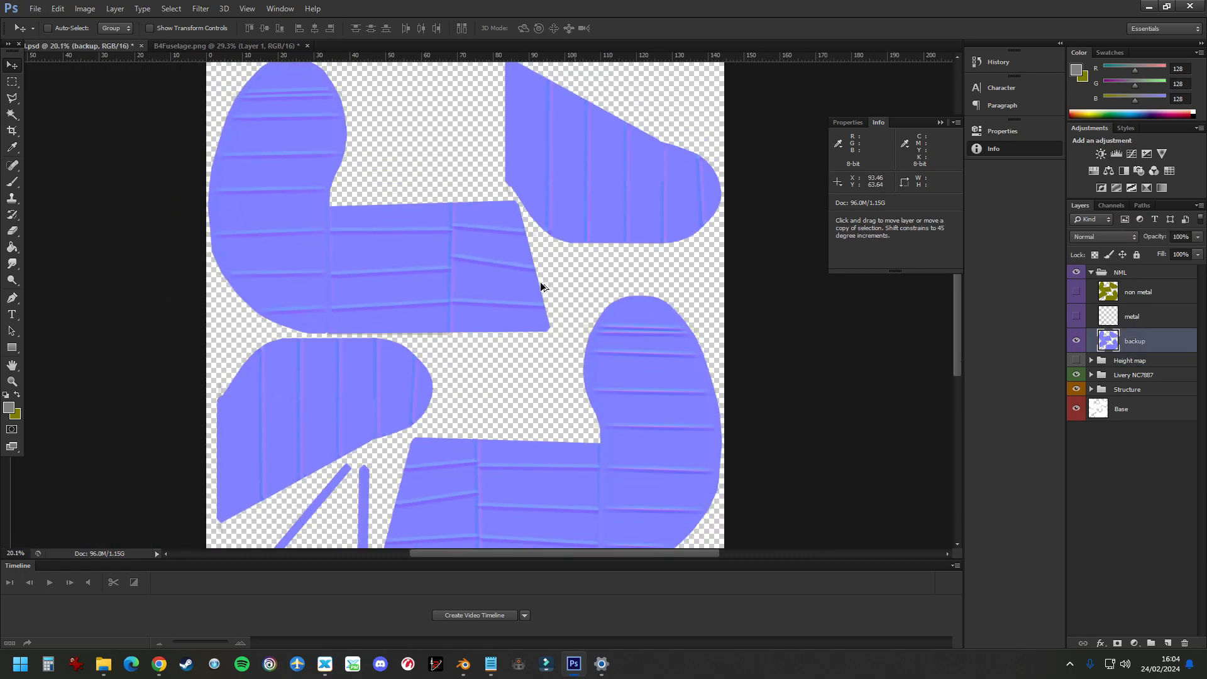
{"action": "scroll", "coordinate": [539, 320], "scroll_direction": "up", "scroll_amount": 1, "text": "alt"}
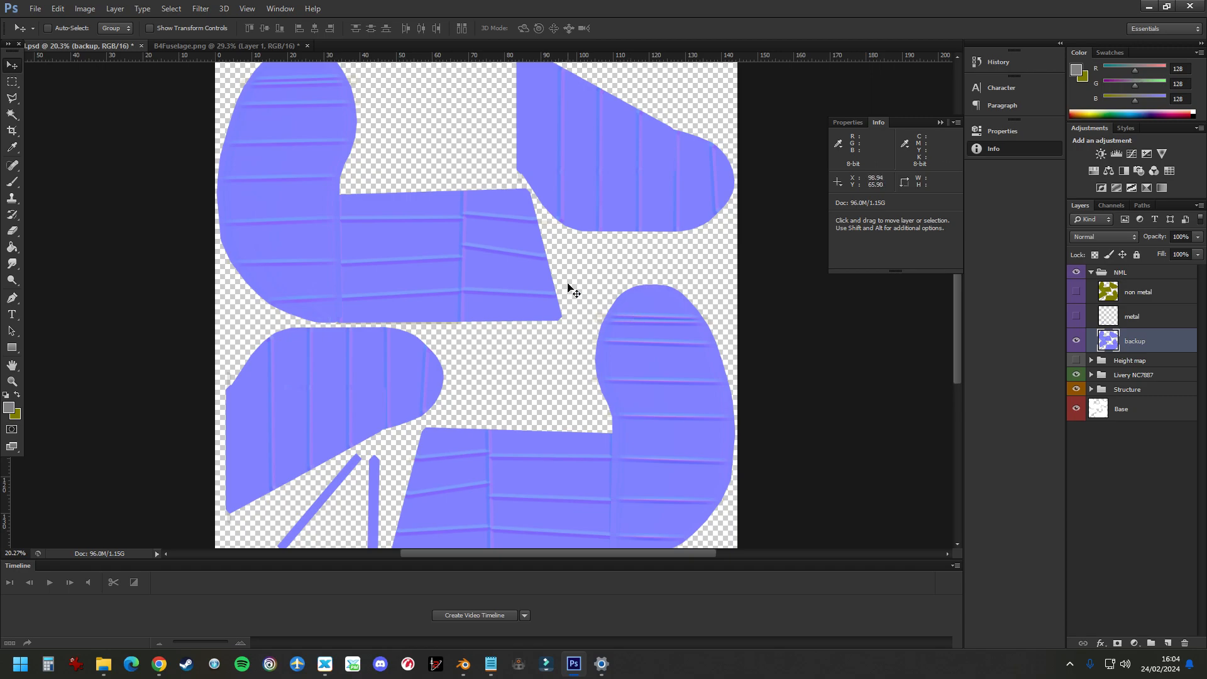
{"action": "scroll", "coordinate": [563, 280], "scroll_direction": "down", "scroll_amount": 1, "text": "alt"}
{"action": "scroll", "coordinate": [560, 276], "scroll_direction": "up", "scroll_amount": 1, "text": "alt"}
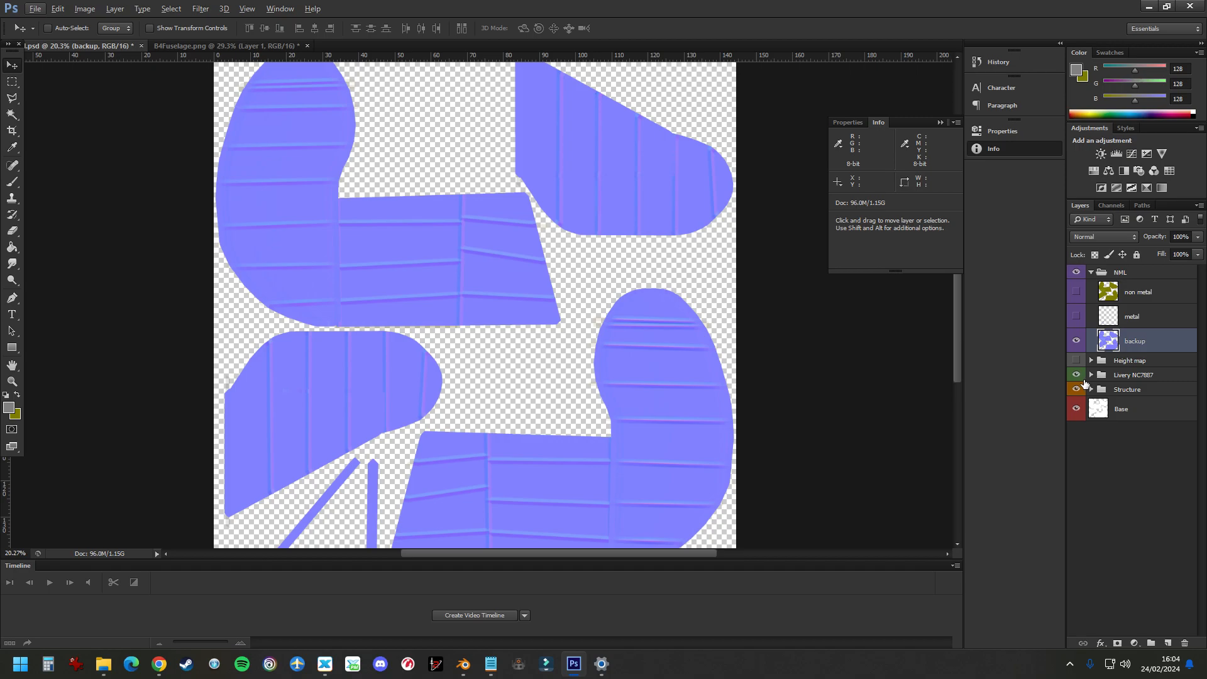
Step: Try out the backup layer's opacity and hide that layer, and select and show the NML group's non metal layer
{"action": "left_click", "coordinate": [1076, 340]}
{"action": "left_click", "coordinate": [1199, 237]}
{"action": "mouse_move", "coordinate": [1183, 250]}
{"action": "left_mouse_down"}
{"action": "mouse_move", "coordinate": [1151, 254]}
{"action": "mouse_move", "coordinate": [1199, 251]}
{"action": "left_mouse_up"}
{"action": "left_click", "coordinate": [1082, 341]}
{"action": "left_click", "coordinate": [1126, 297]}
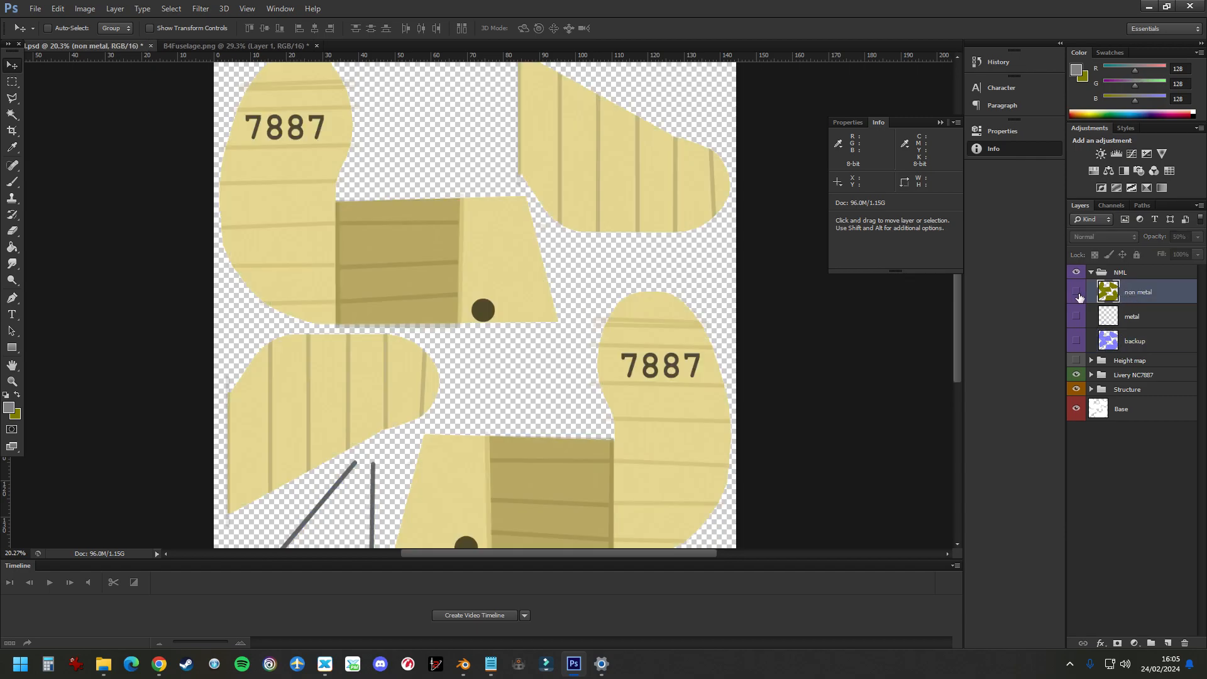
{"action": "left_click", "coordinate": [1076, 292]}
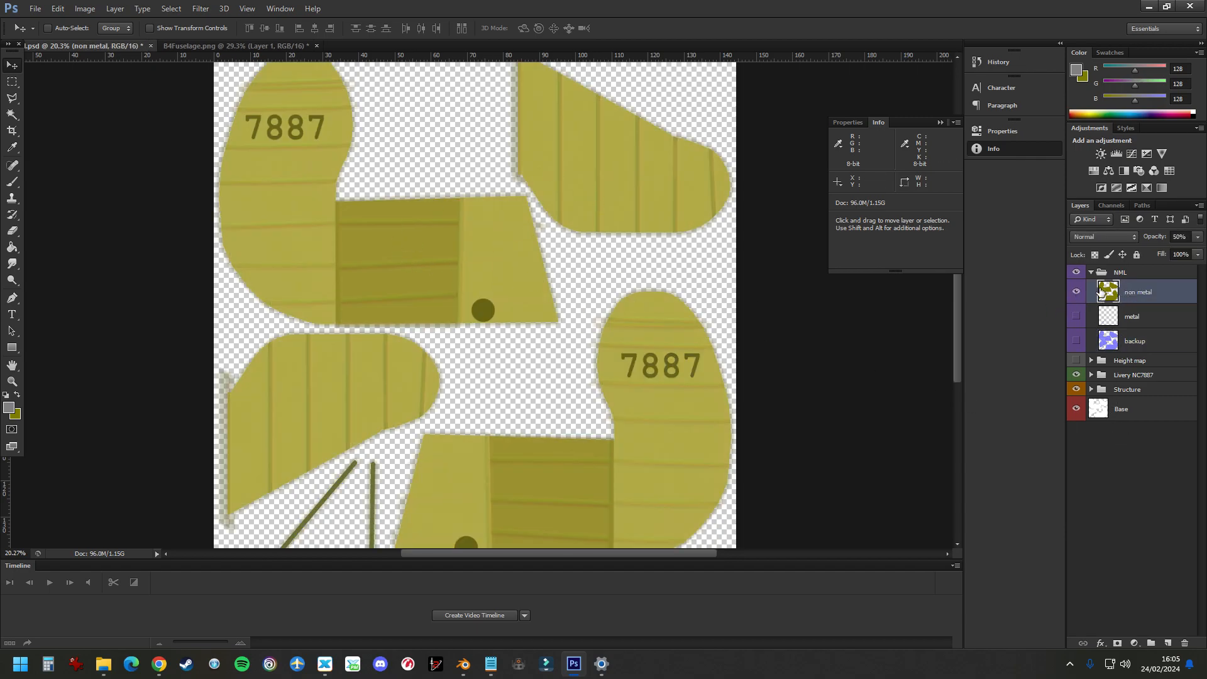
Step: Hide the NML group's non metal layer, and select and show its backup layer
{"action": "left_click", "coordinate": [1076, 291]}
{"action": "left_click", "coordinate": [1140, 345]}
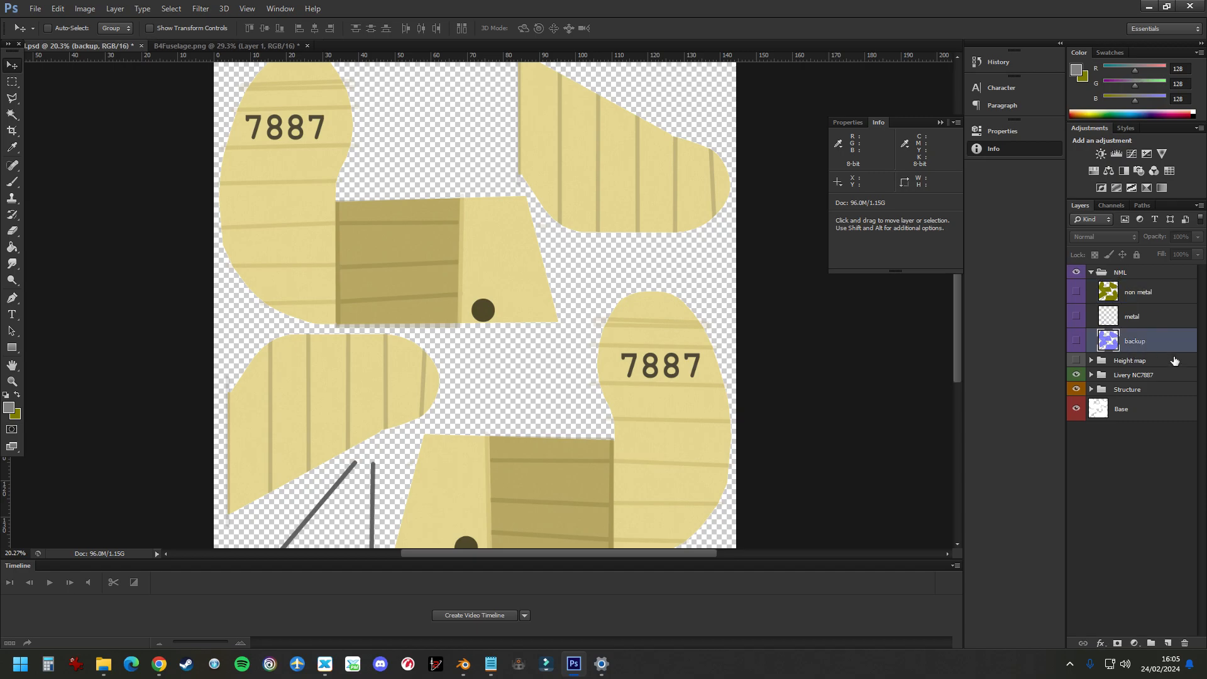
{"action": "left_click", "coordinate": [1076, 340]}
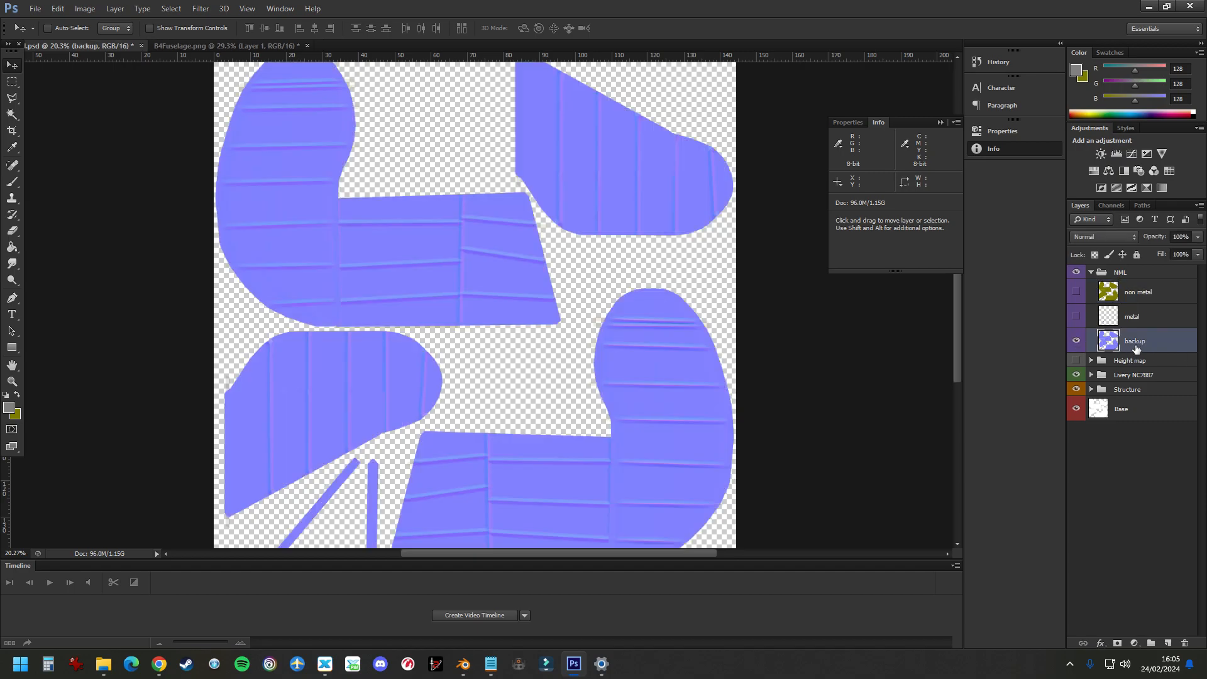
Step: Set the backup layer's Blue channel output white level to 0 with Levels, and lower the layer's opacity to 60%
{"action": "left_click", "coordinate": [115, 8]}
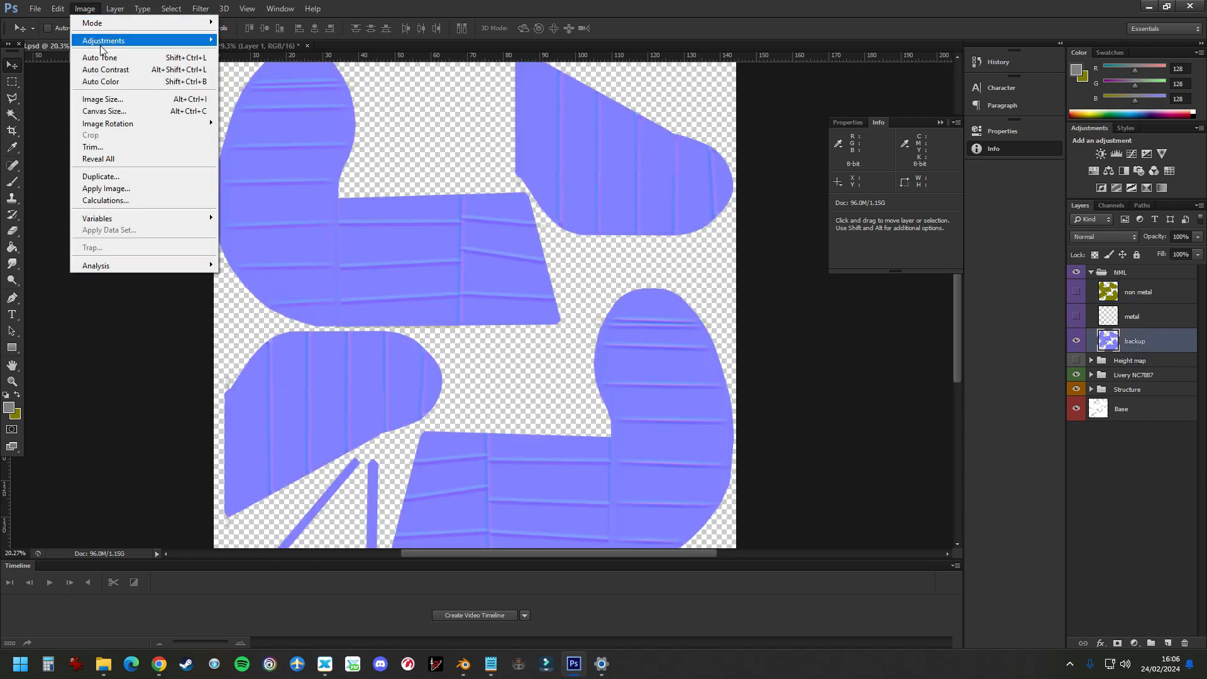
{"action": "mouse_move", "coordinate": [98, 46]}
{"action": "left_click", "coordinate": [247, 55]}
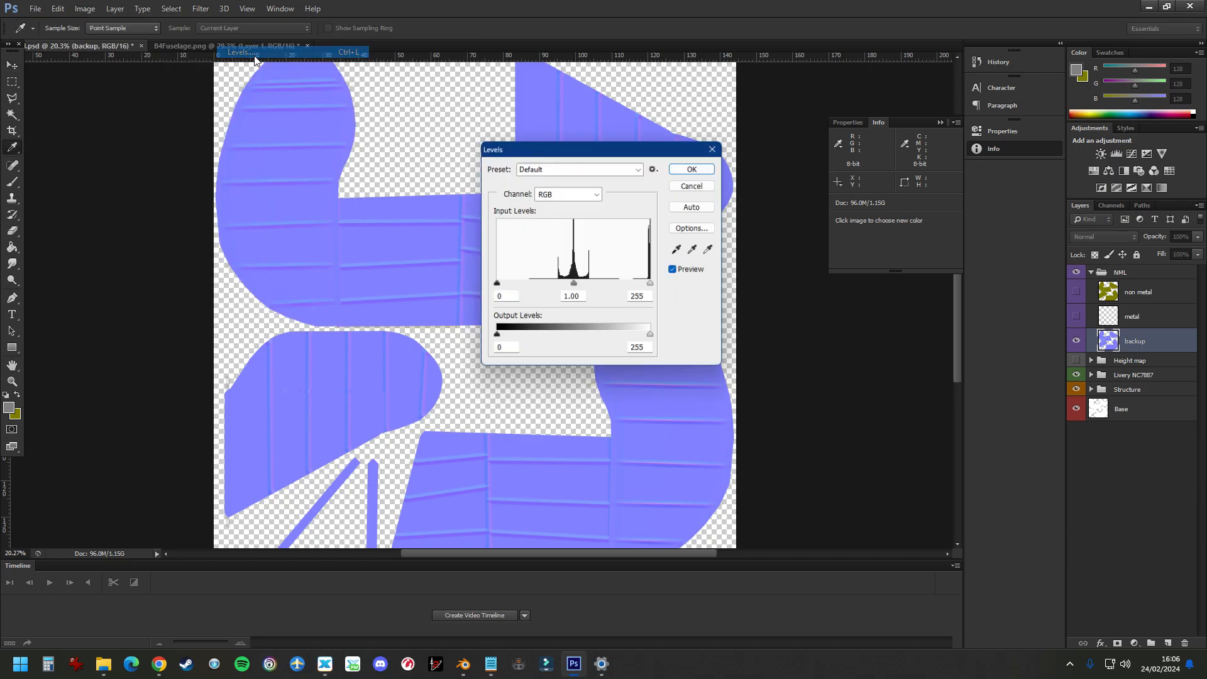
{"action": "left_click", "coordinate": [600, 193]}
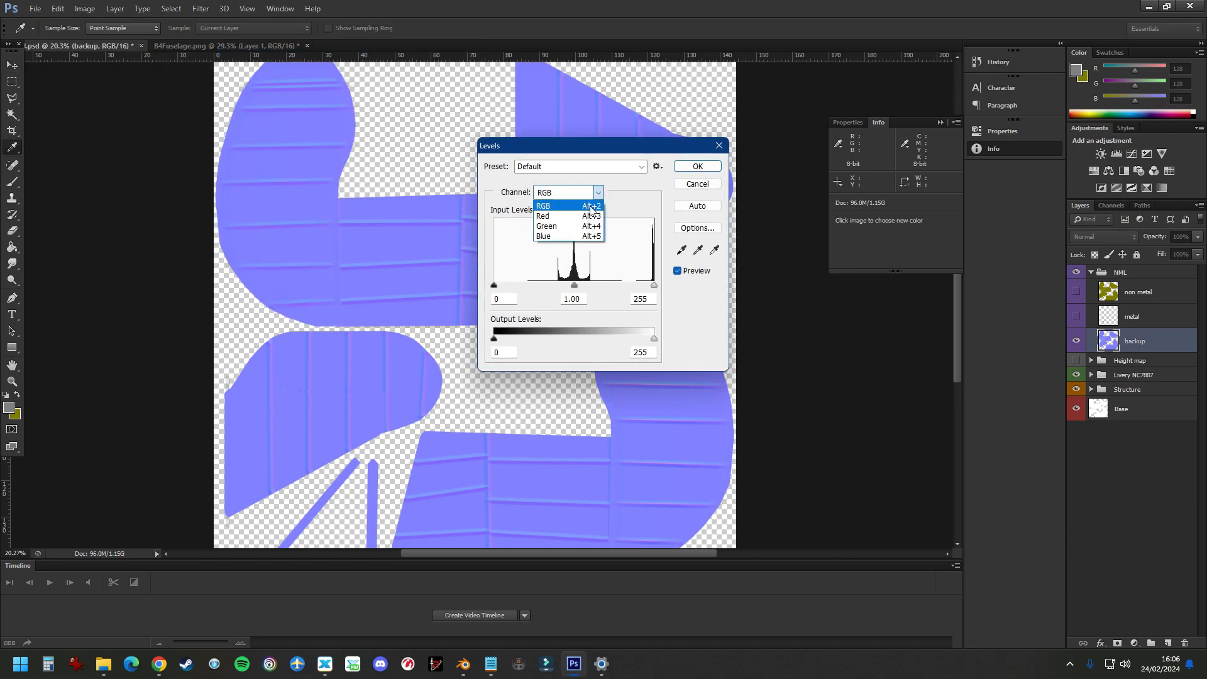
{"action": "left_click", "coordinate": [573, 233]}
{"action": "left_click_drag", "start_coordinate": [654, 339], "coordinate": [532, 337]}
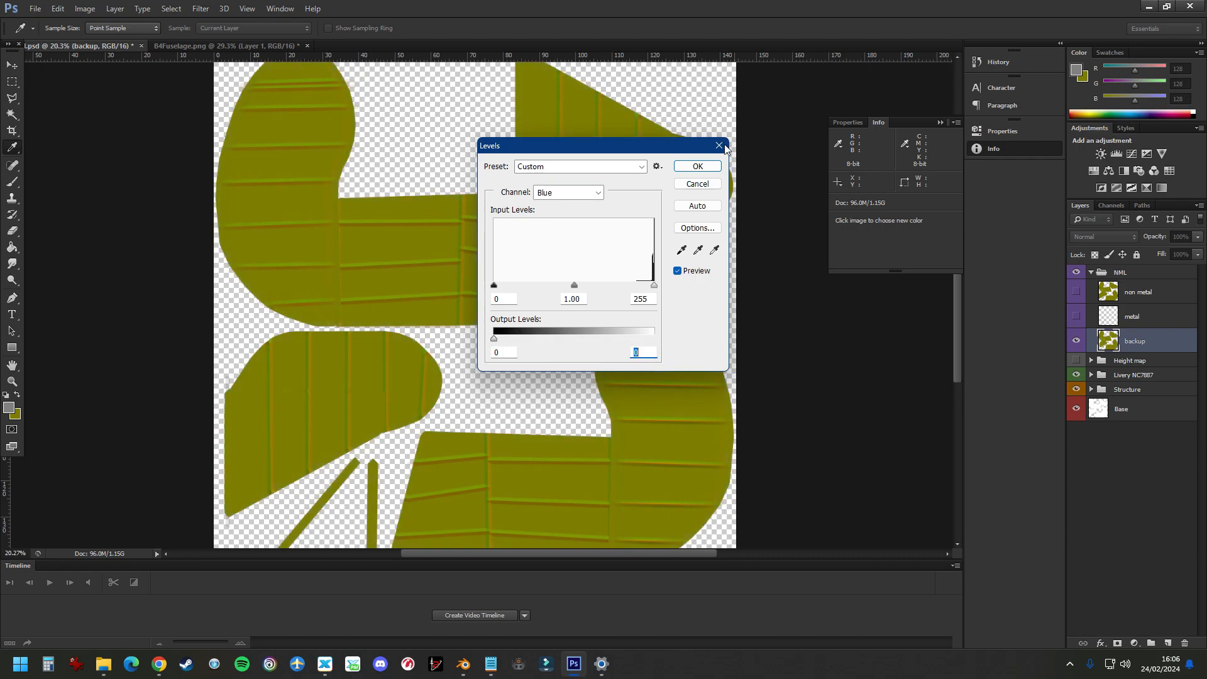
{"action": "left_click", "coordinate": [684, 171]}
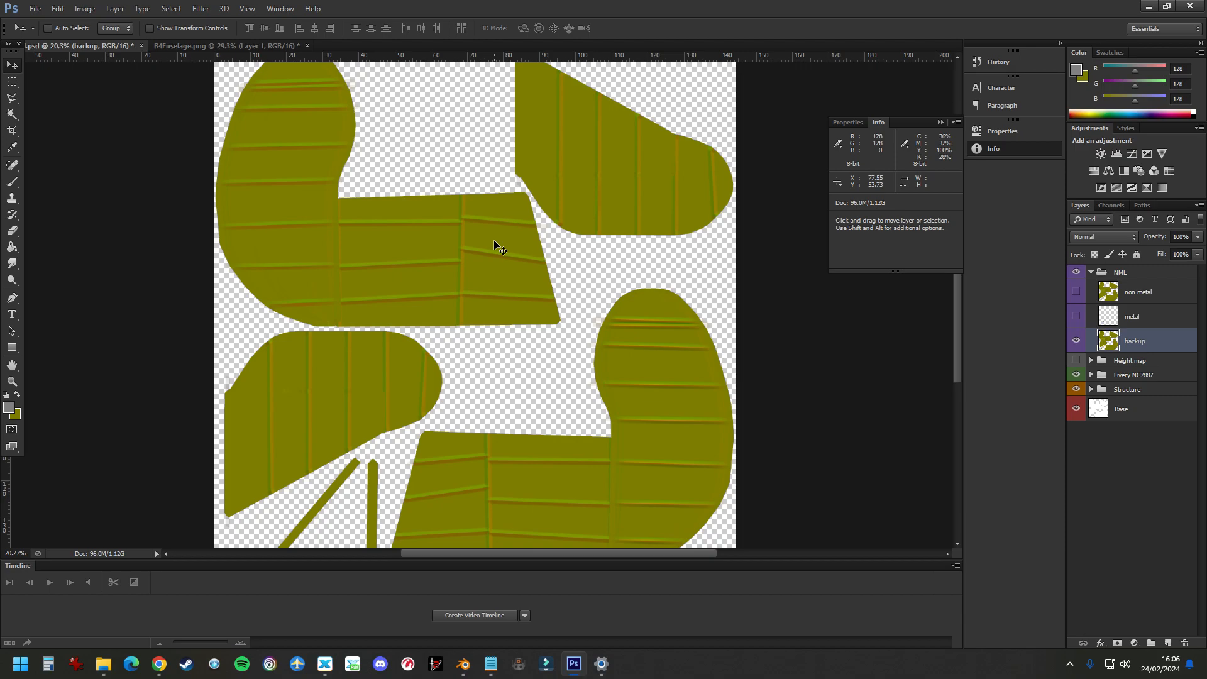
{"action": "left_click", "coordinate": [1197, 237]}
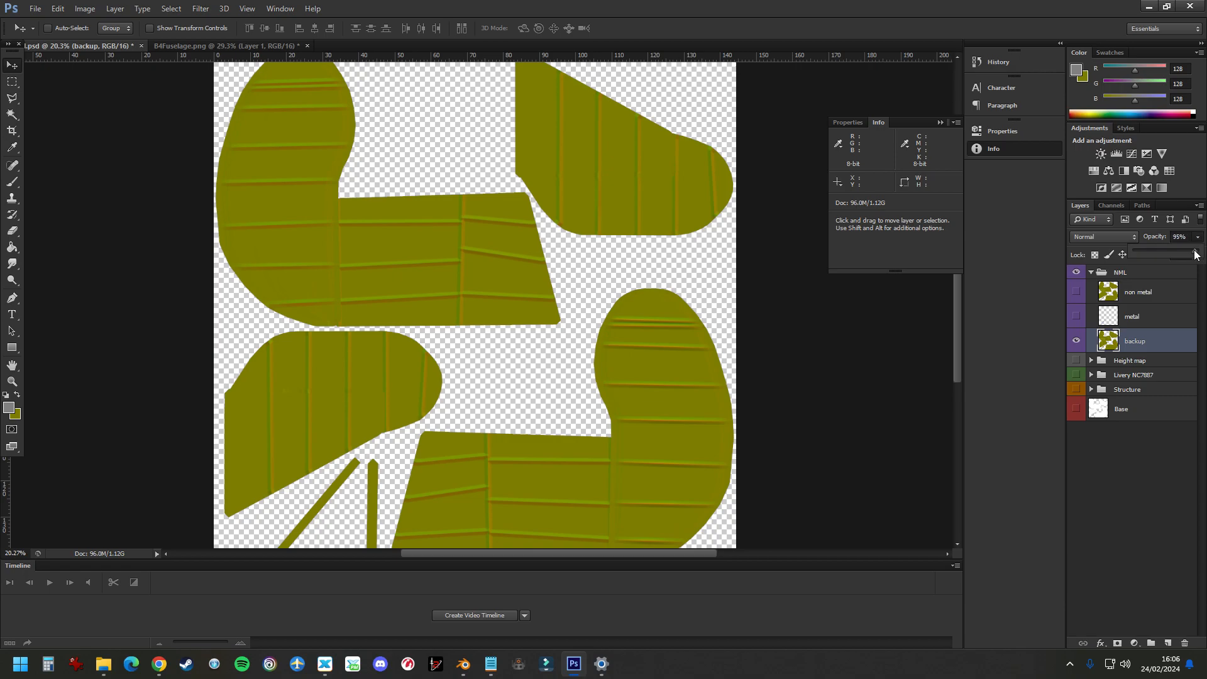
{"action": "left_click_drag", "start_coordinate": [1173, 251], "coordinate": [1172, 257]}
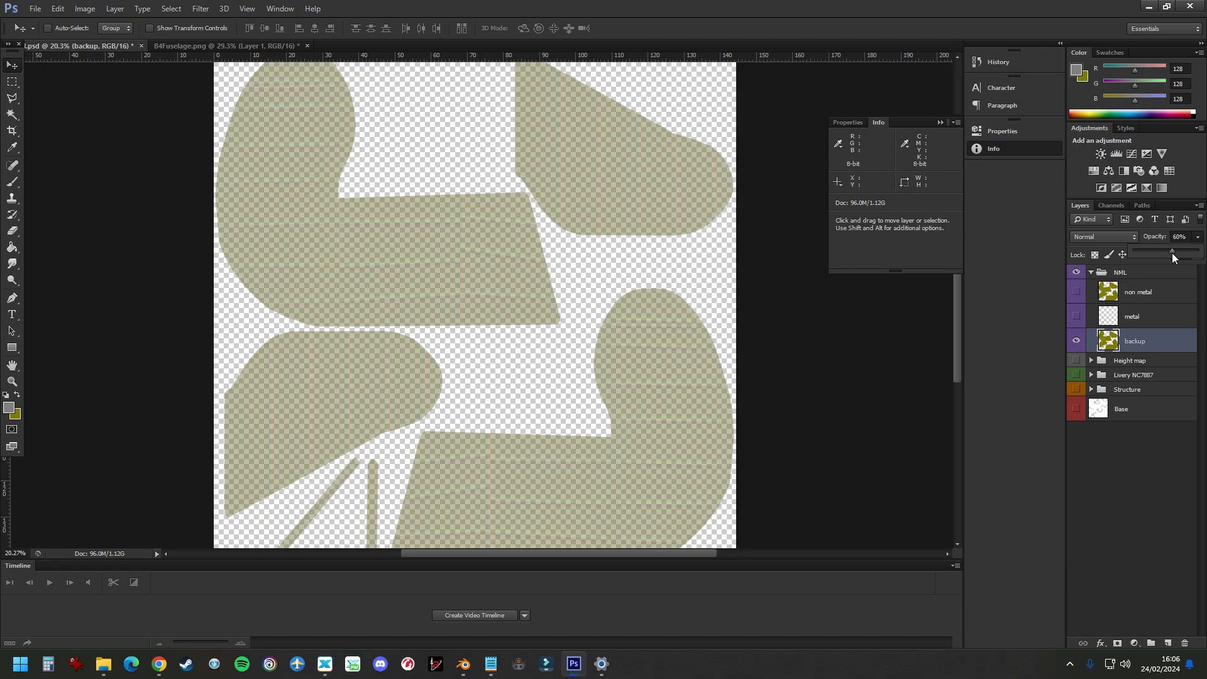
Step: Switch to the X-System flight simulator and examine the textured tail from behind the aircraft
{"action": "left_click", "coordinate": [332, 668]}
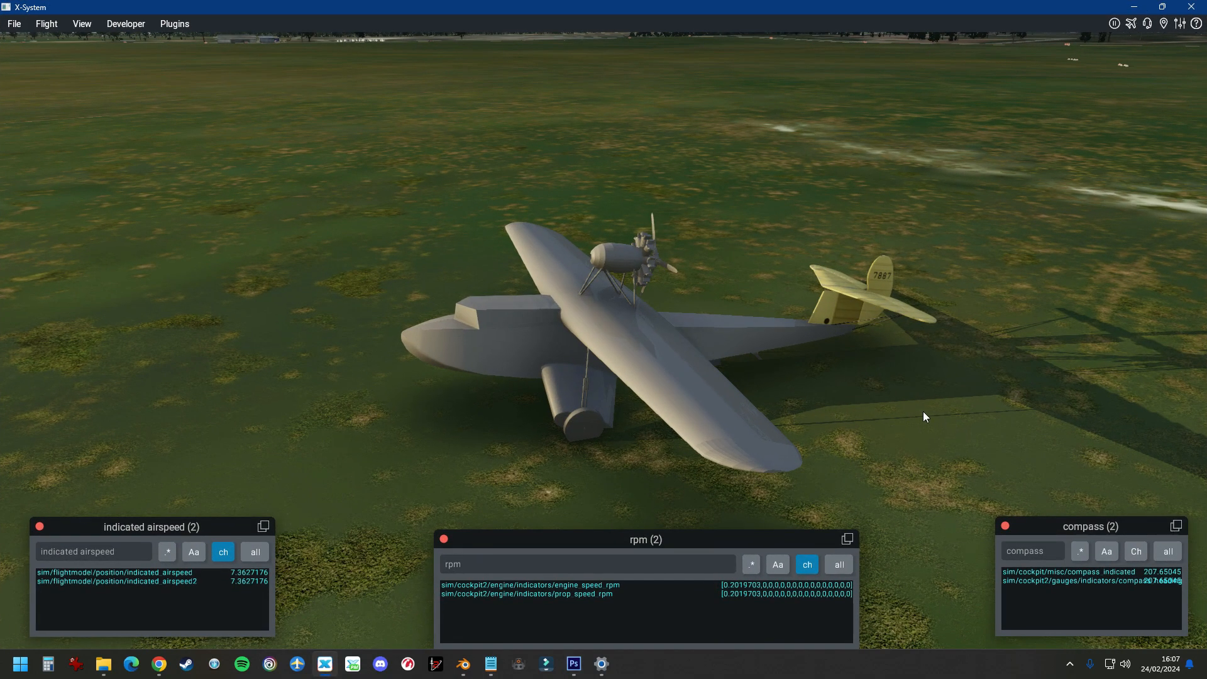
{"action": "right_click_drag", "start_coordinate": [923, 411], "coordinate": [869, 387]}
{"action": "right_click_drag", "start_coordinate": [1035, 274], "coordinate": [862, 156]}
{"action": "right_click_drag", "start_coordinate": [870, 341], "coordinate": [610, 337]}
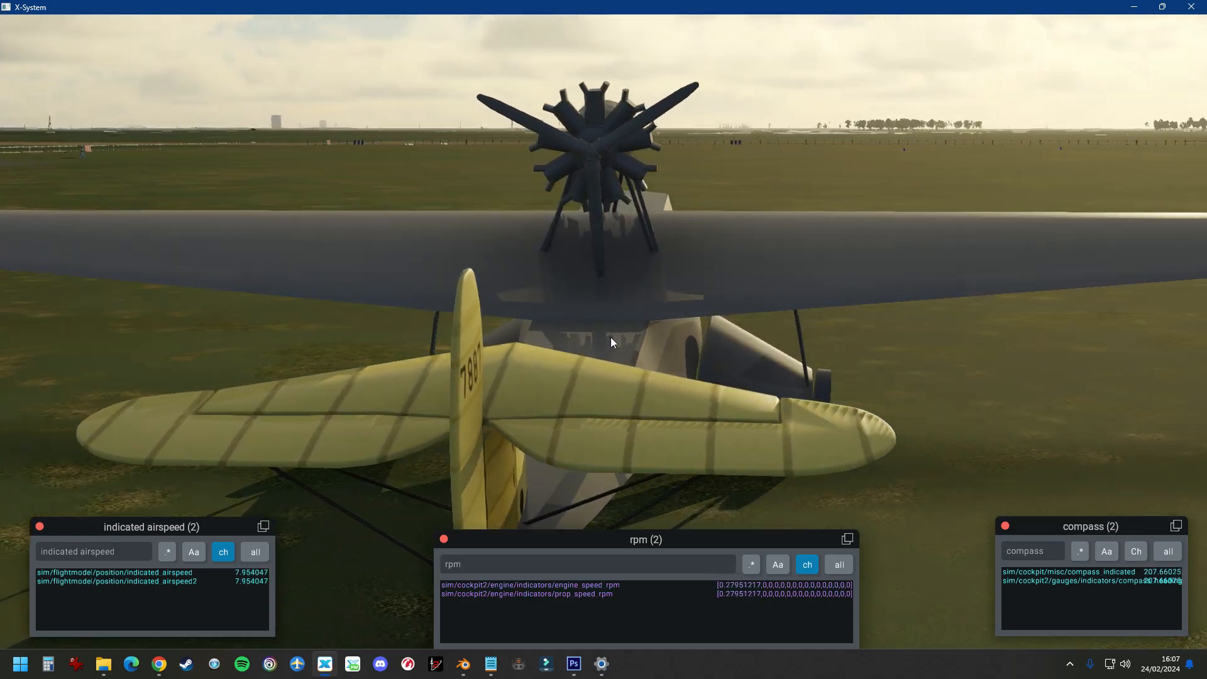
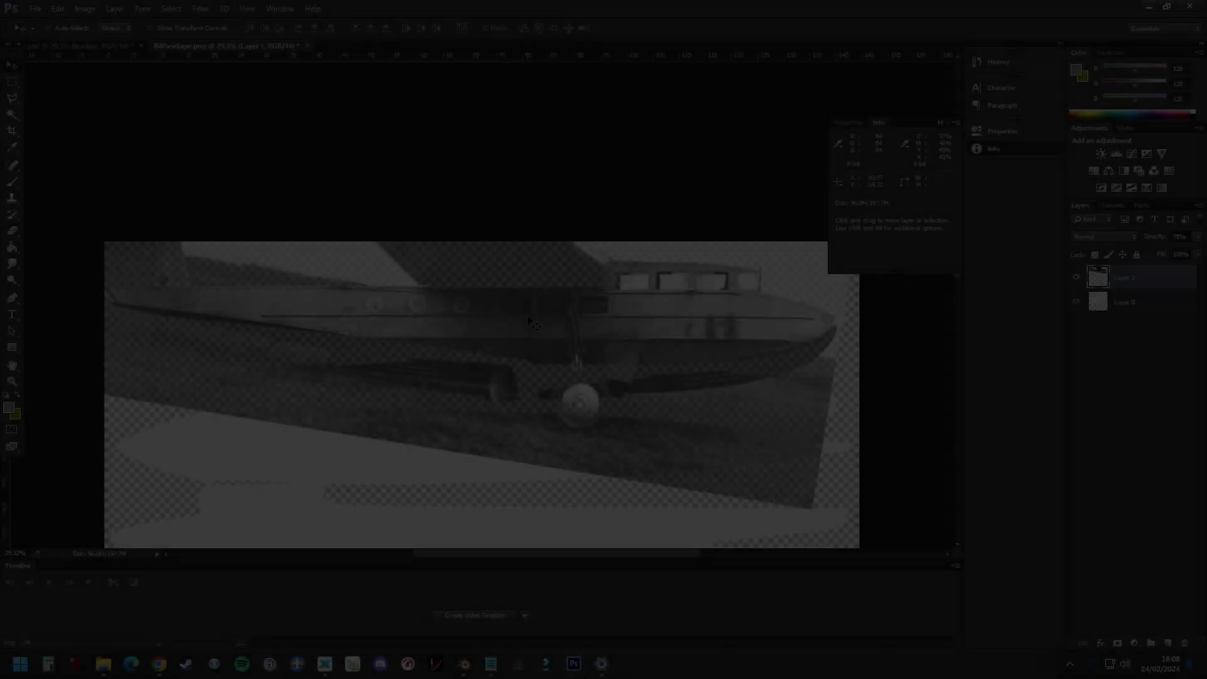
Step: Return to B4Fuselage.png in Photoshop, add a new layer, and group the windows, stringers and Right fuselage layers
{"action": "left_click", "coordinate": [114, 9]}
{"action": "left_click", "coordinate": [270, 23]}
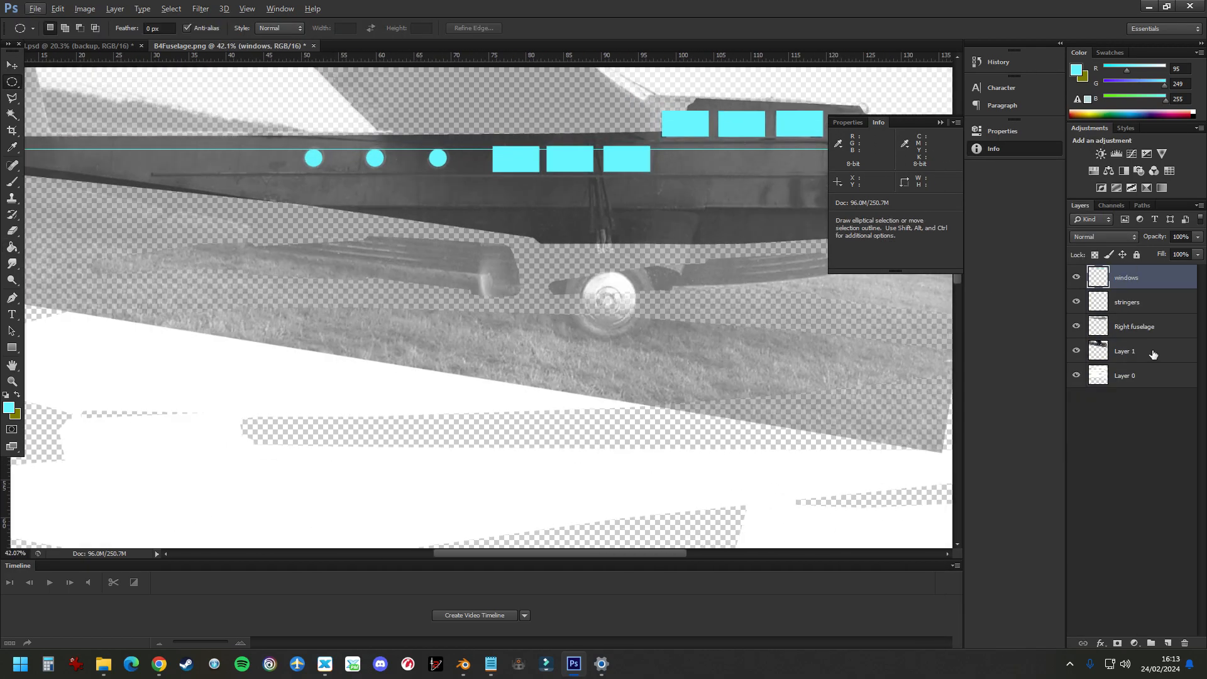
{"action": "right_click", "coordinate": [1125, 281]}
{"action": "left_click", "coordinate": [995, 216]}
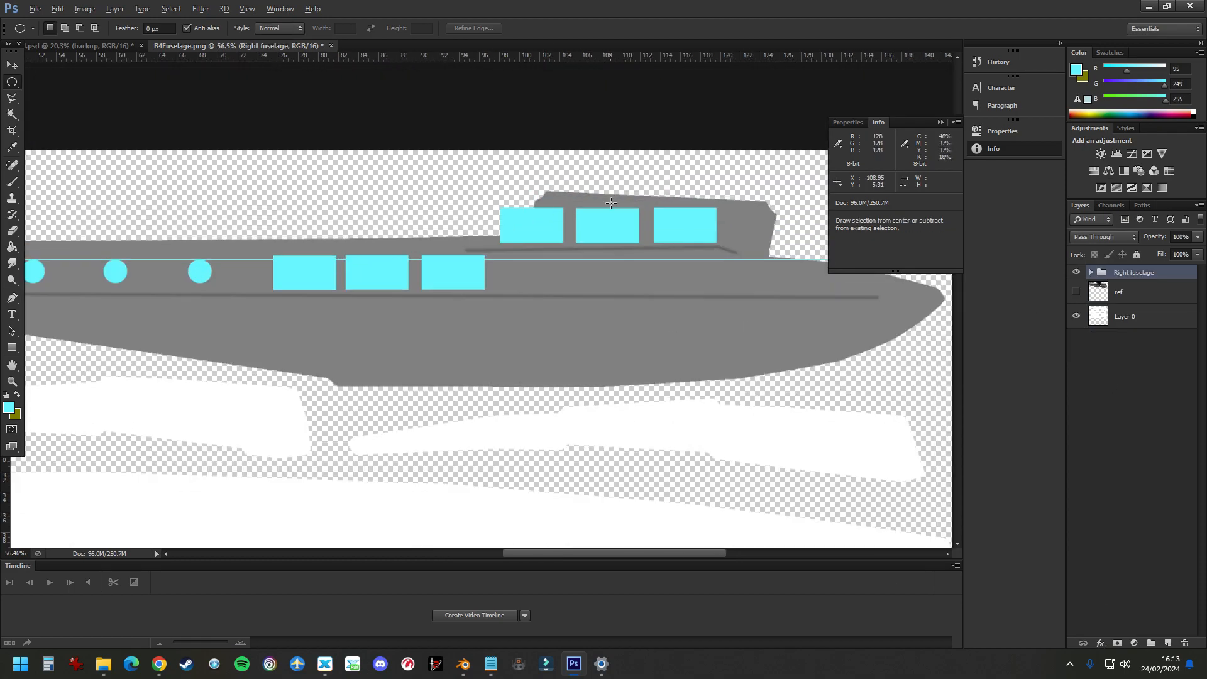
Step: Show the reference photo and scale its ref copy layer to about 97.3%, repositioning it over the right fuselage
{"action": "left_click", "coordinate": [1076, 291]}
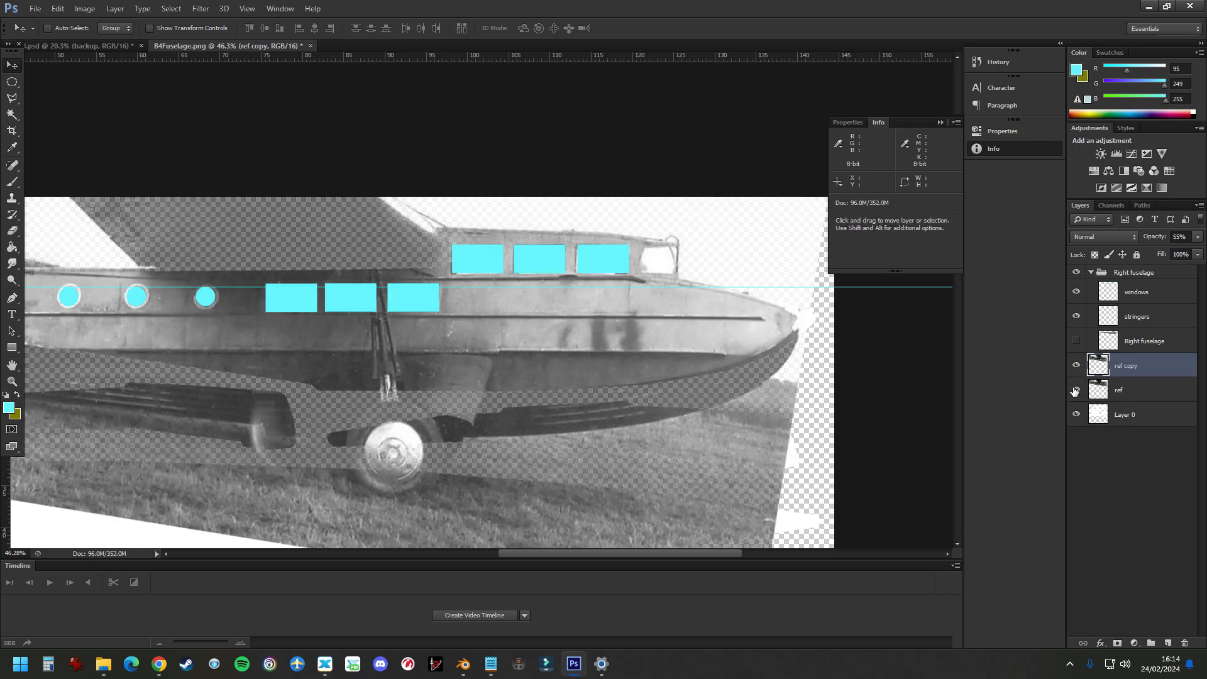
{"action": "left_click_drag", "start_coordinate": [770, 542], "coordinate": [746, 526]}
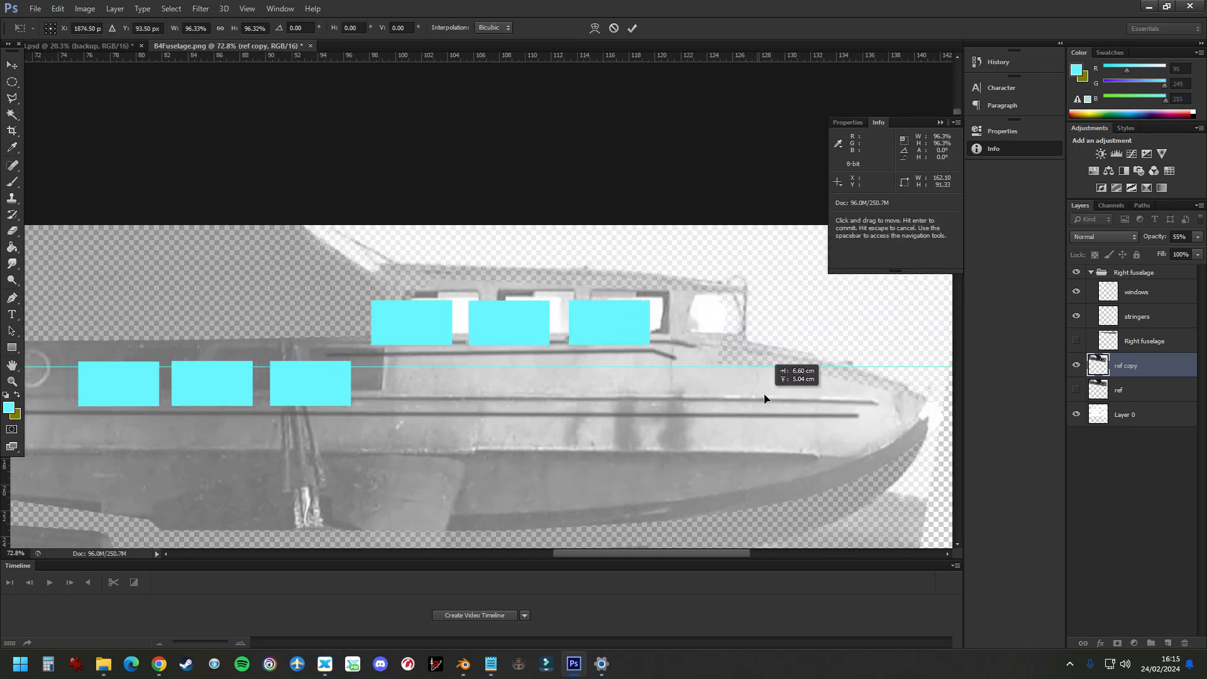
{"action": "left_click_drag", "start_coordinate": [765, 396], "coordinate": [787, 416]}
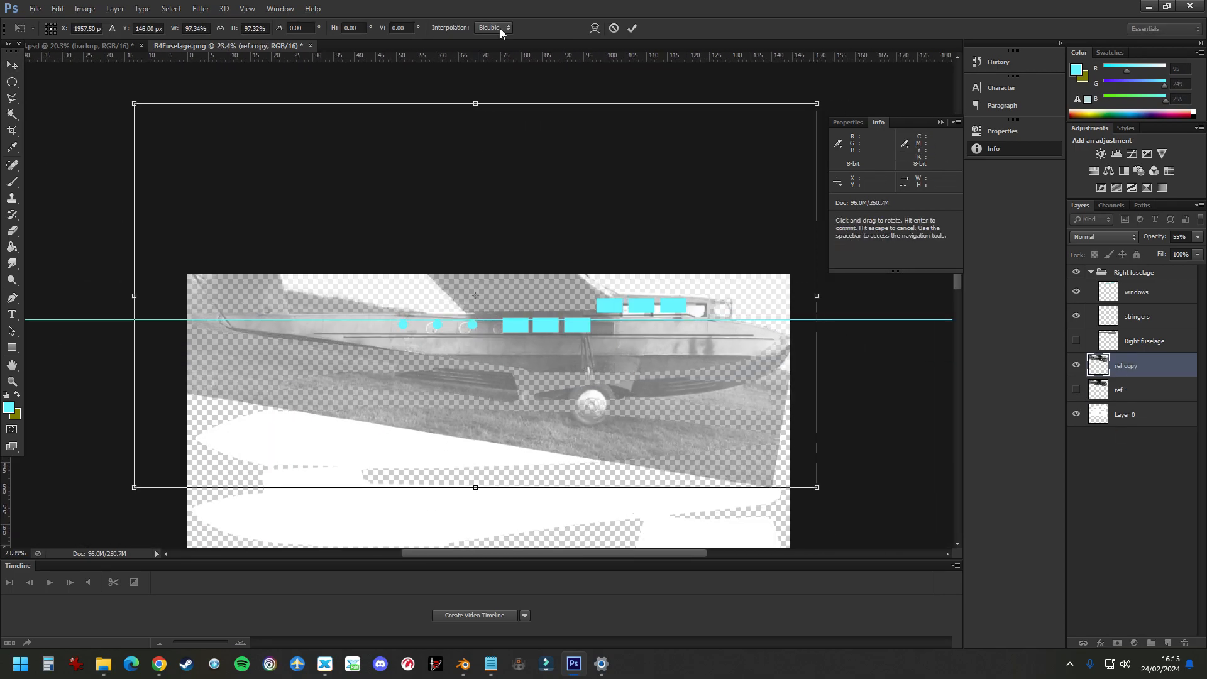
{"action": "key", "text": "Return"}
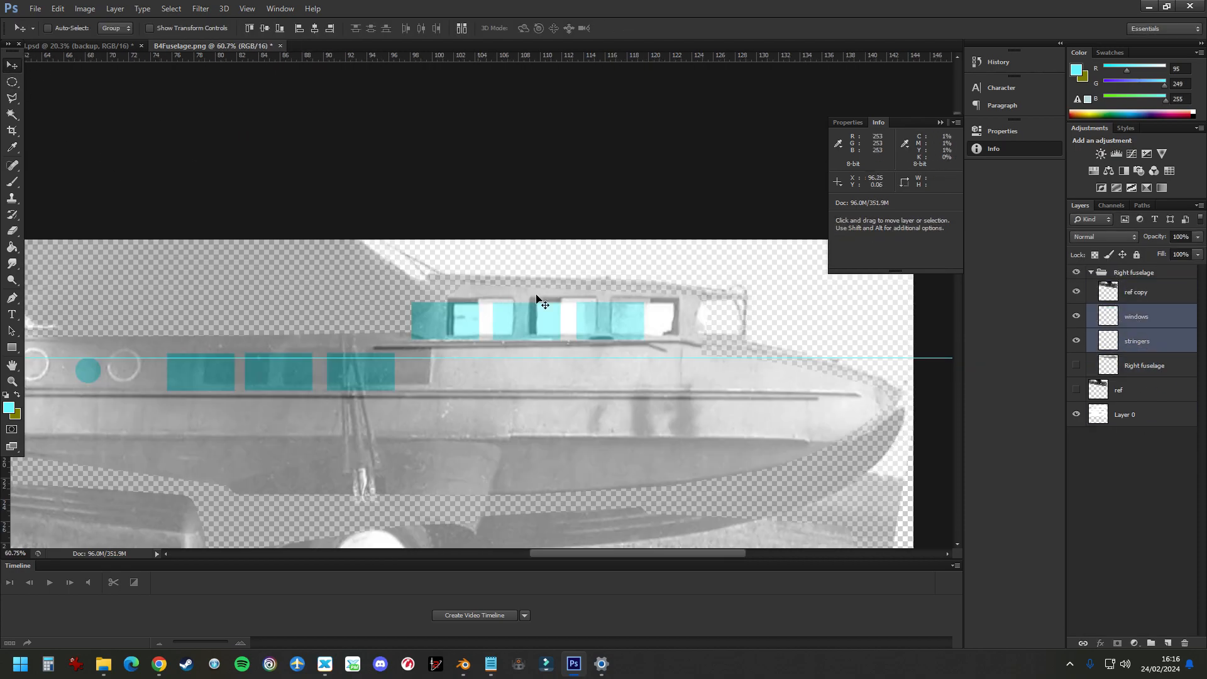
Step: Move the windows and stringers layers to line up with the photo in ref copy, and hide ref copy
{"action": "left_click_drag", "start_coordinate": [622, 330], "coordinate": [673, 320]}
{"action": "left_click", "coordinate": [1075, 292]}
{"action": "left_click", "coordinate": [1075, 293]}
{"action": "left_click", "coordinate": [1075, 292]}
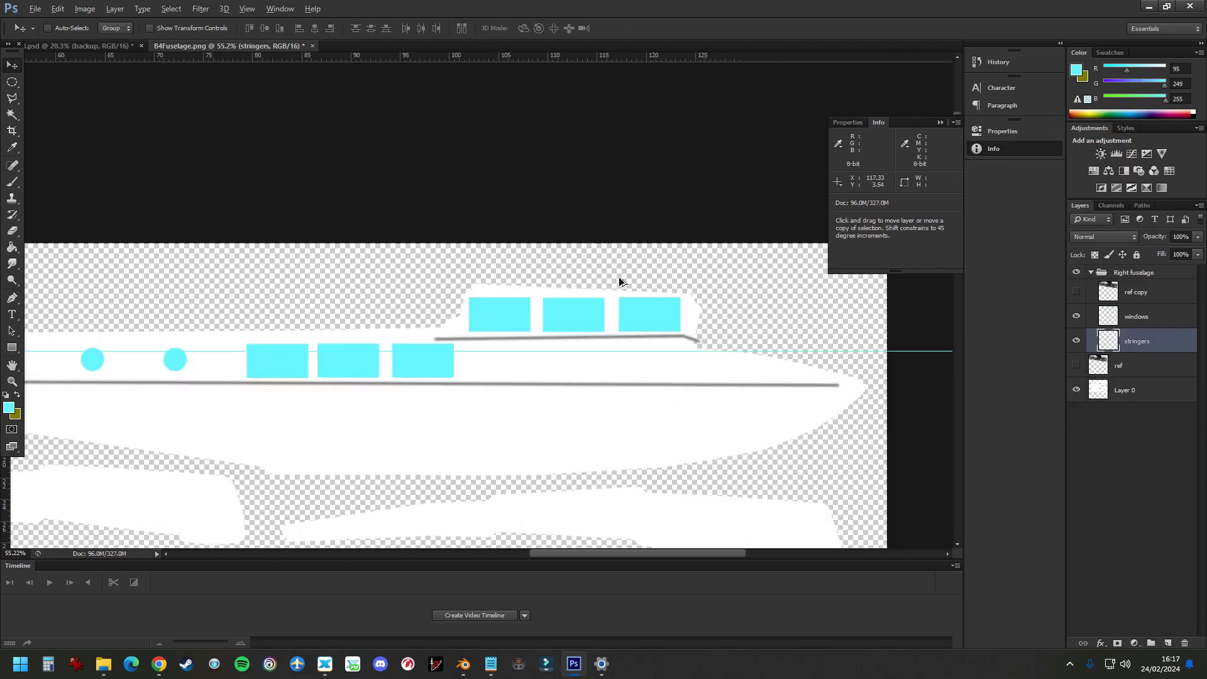
Step: Add a new layer and move the duplicated Right fuselage group down onto the left fuselage shape
{"action": "key", "text": "ctrl+shift+n"}
{"action": "type", "text": "D"}
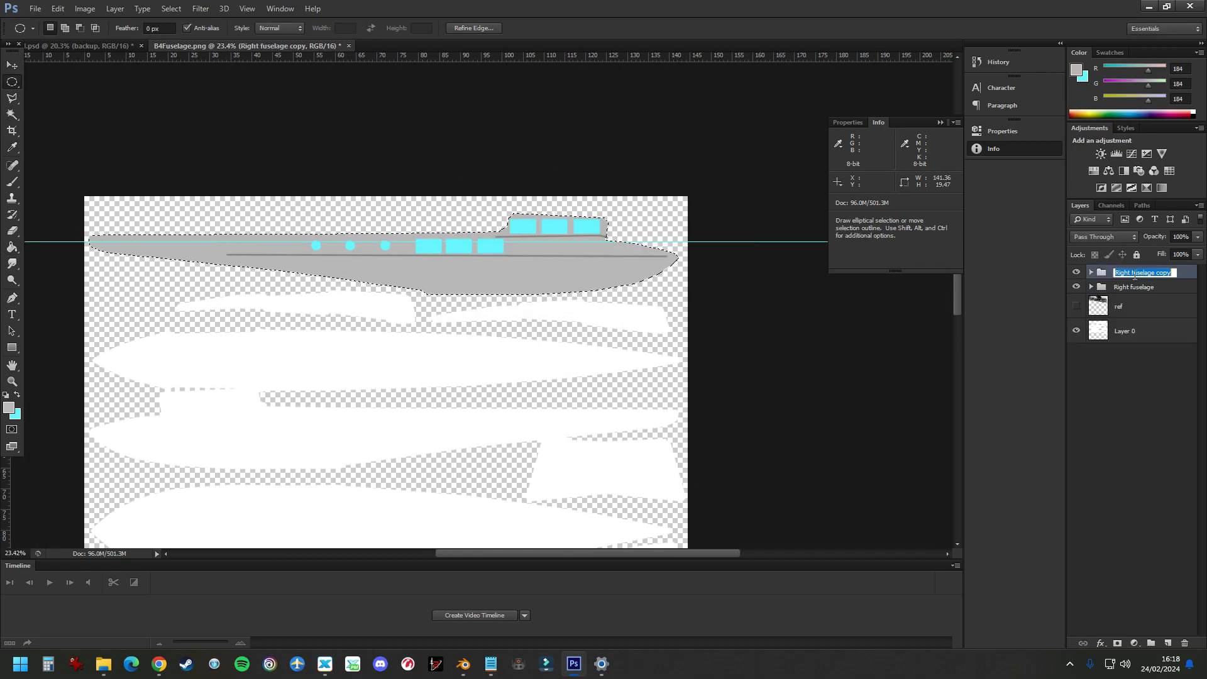
{"action": "left_click_drag", "start_coordinate": [296, 256], "coordinate": [296, 445]}
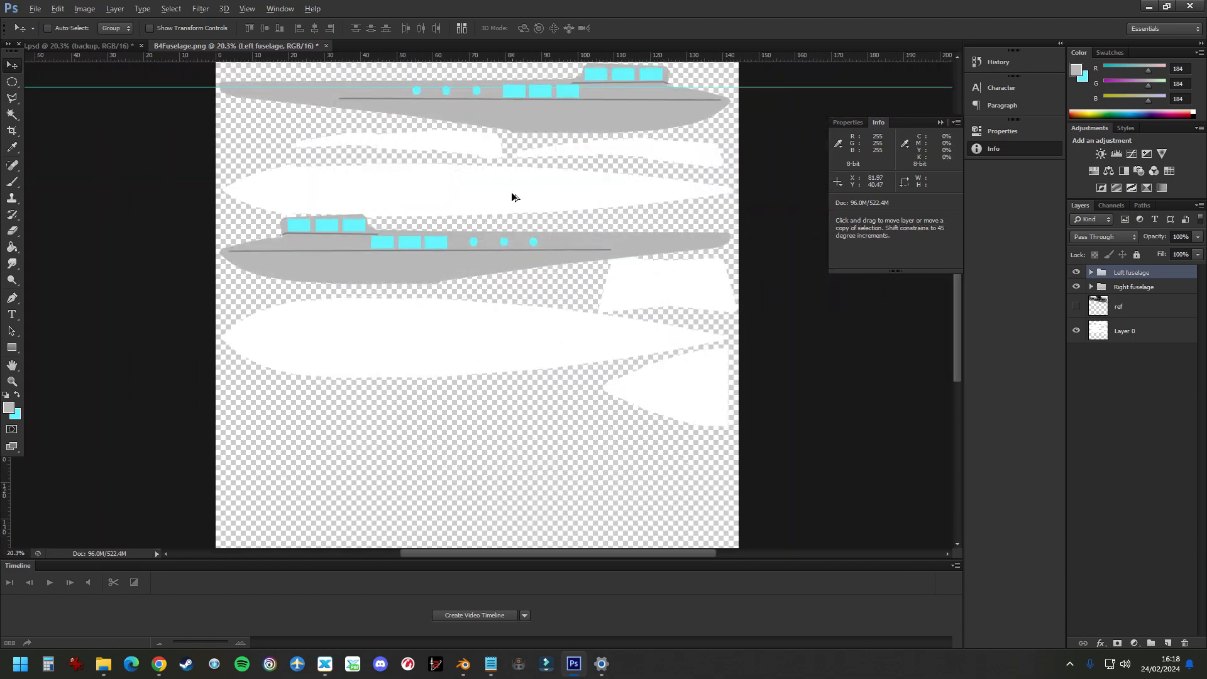
Step: Switch to Chrome and examine the hangar photo of the unpainted fuselages close up
{"action": "key", "text": "alt+Tab"}
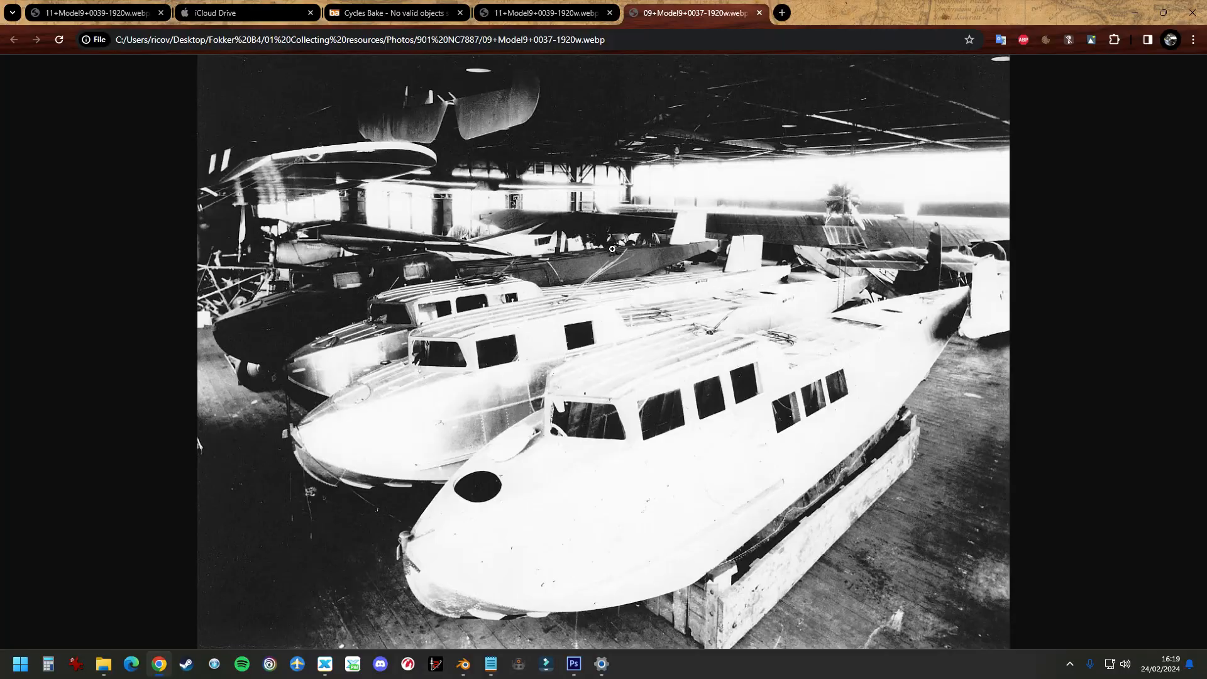
{"action": "scroll", "coordinate": [603, 340], "scroll_direction": "up", "scroll_amount": 3, "text": "ctrl"}
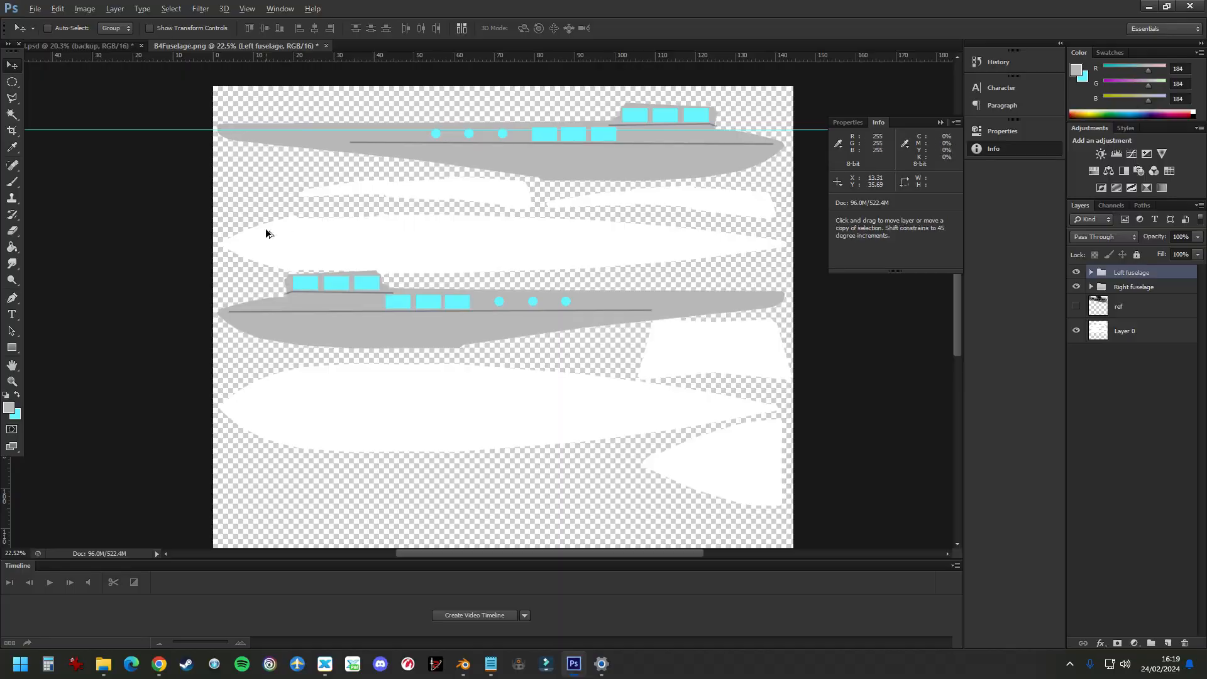
Step: Back in Photoshop, select the remaining white shapes of Layer 0 and fill them with light grey on a new alu2 layer
{"action": "left_click", "coordinate": [263, 244]}
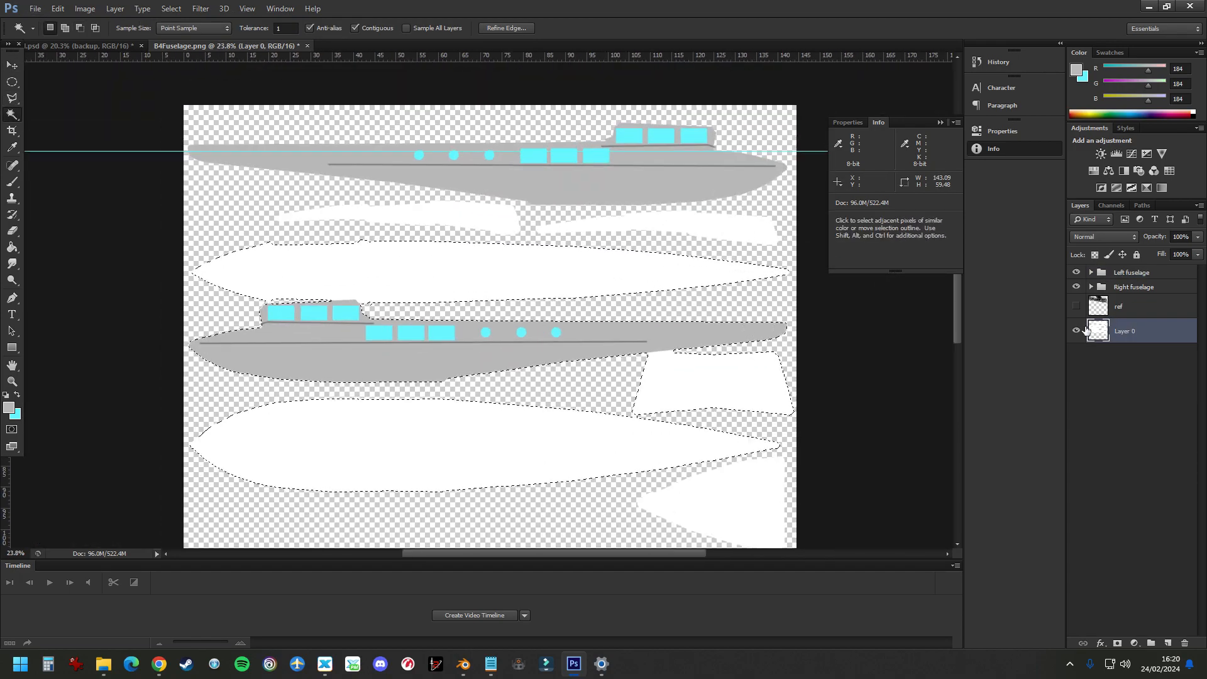
{"action": "key", "text": "ctrl+shift+n"}
{"action": "key", "text": "Return"}
{"action": "left_click", "coordinate": [494, 279]}
{"action": "key", "text": "ctrl+d"}
{"action": "key", "text": "m"}
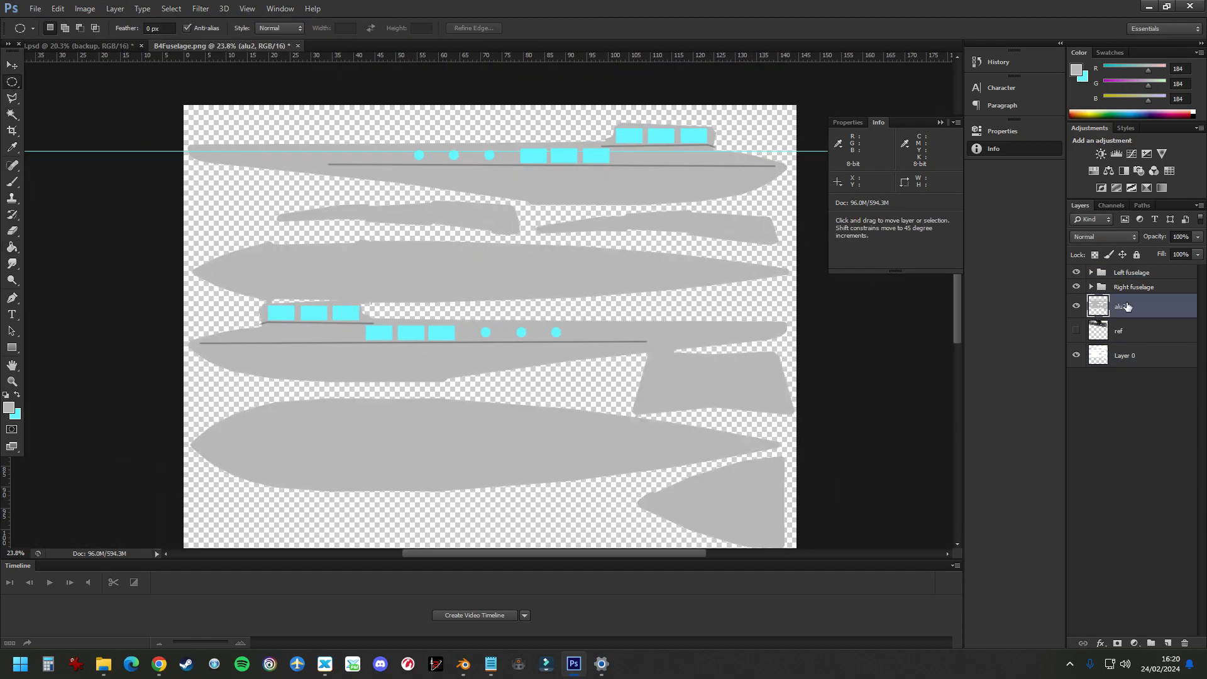
Step: On the lines layer, add two horizontal guides above the upper deck shape's centreline and paint straight cabin-length lines along all three guides
{"action": "scroll", "coordinate": [288, 277], "scroll_direction": "up", "scroll_amount": 5, "text": "alt"}
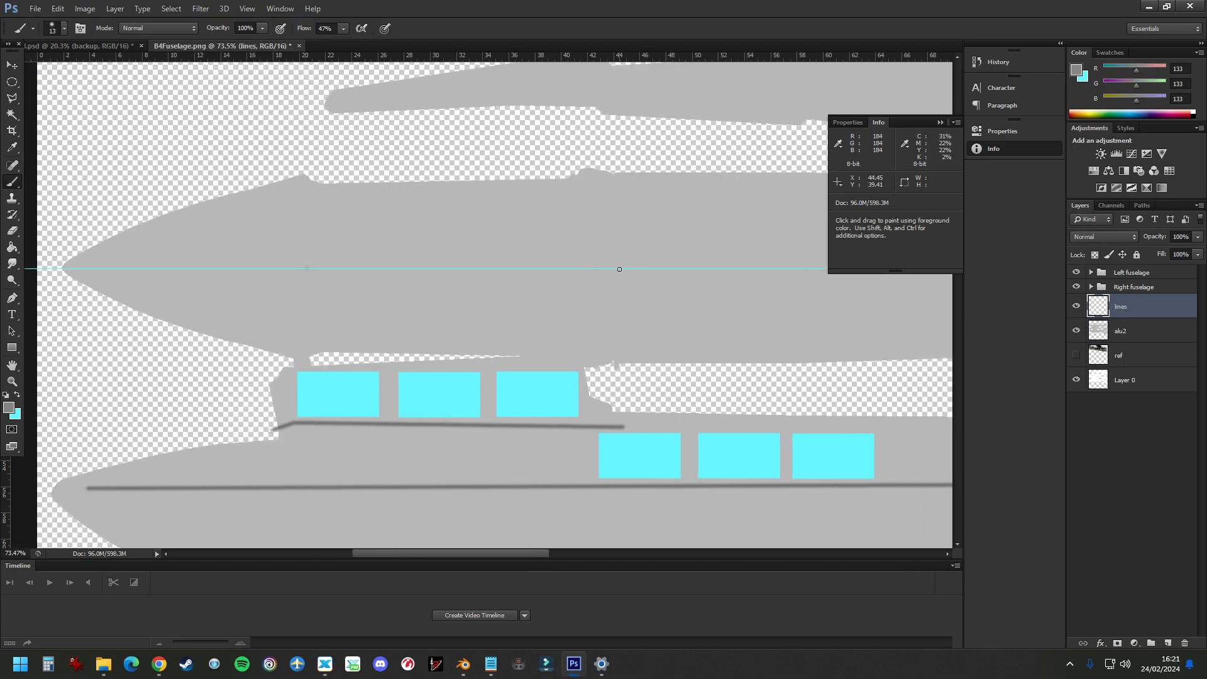
{"action": "left_click", "coordinate": [620, 269], "text": "shift"}
{"action": "left_click_drag", "start_coordinate": [352, 55], "coordinate": [352, 213]}
{"action": "left_click_drag", "start_coordinate": [352, 56], "coordinate": [353, 242]}
{"action": "scroll", "coordinate": [362, 270], "scroll_direction": "down", "scroll_amount": 2, "text": "alt"}
{"action": "scroll", "coordinate": [348, 255], "scroll_direction": "up", "scroll_amount": 5, "text": "alt"}
{"action": "left_click", "coordinate": [229, 228]}
{"action": "scroll", "coordinate": [348, 256], "scroll_direction": "down", "scroll_amount": 3, "text": "alt"}
{"action": "left_click", "coordinate": [564, 272], "text": "shift"}
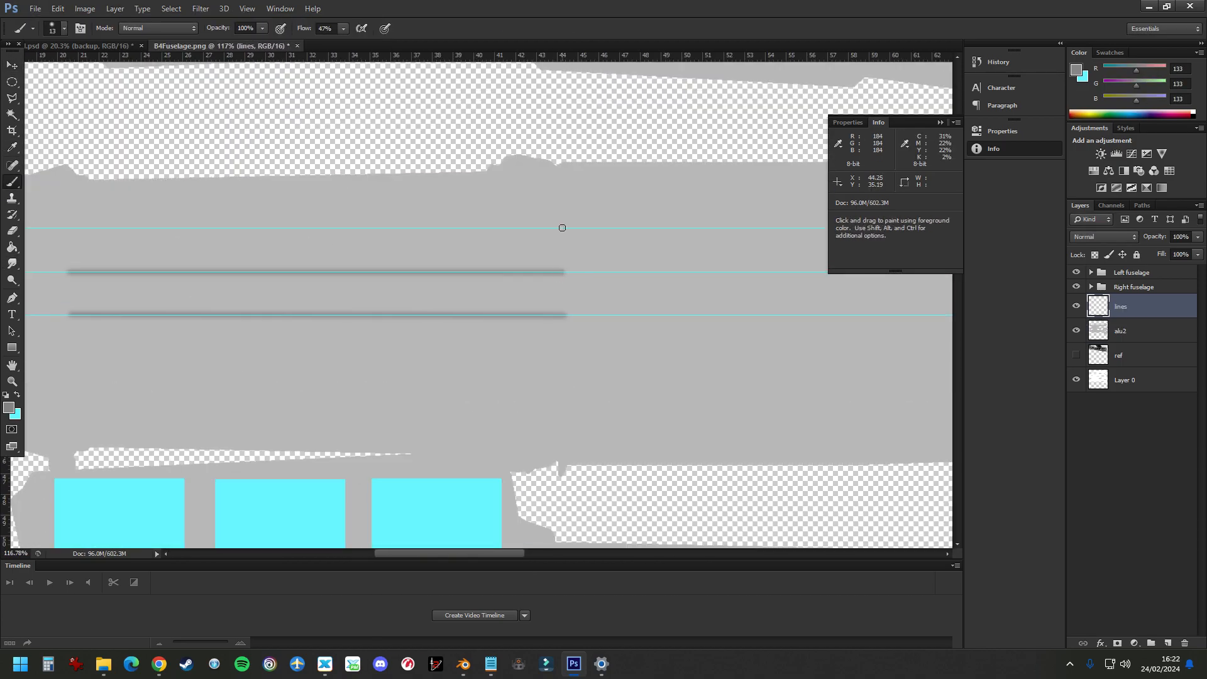
{"action": "left_click", "coordinate": [562, 228], "text": "shift"}
Step: Copy the painted cabin roof lines, place the copy below the centreline and merge it into the lines layer
{"action": "scroll", "coordinate": [620, 211], "scroll_direction": "down", "scroll_amount": 4, "text": "alt"}
{"action": "key", "text": "shift+m"}
{"action": "left_click_drag", "start_coordinate": [264, 235], "coordinate": [596, 292]}
{"action": "key", "text": "ctrl+j"}
{"action": "key", "text": "v"}
{"action": "left_click_drag", "start_coordinate": [432, 280], "coordinate": [431, 313]}
{"action": "key", "text": "ctrl+e"}
{"action": "left_click_drag", "start_coordinate": [375, 275], "coordinate": [373, 279]}
{"action": "scroll", "coordinate": [301, 296], "scroll_direction": "down", "scroll_amount": 5, "text": "alt"}
Step: Switch to Chrome and examine the aircraft's bow and hatch in the photo 04+Model9+0032
{"action": "key", "text": "alt+Tab"}
{"action": "scroll", "coordinate": [1009, 642], "scroll_direction": "up", "scroll_amount": 5, "text": "ctrl"}
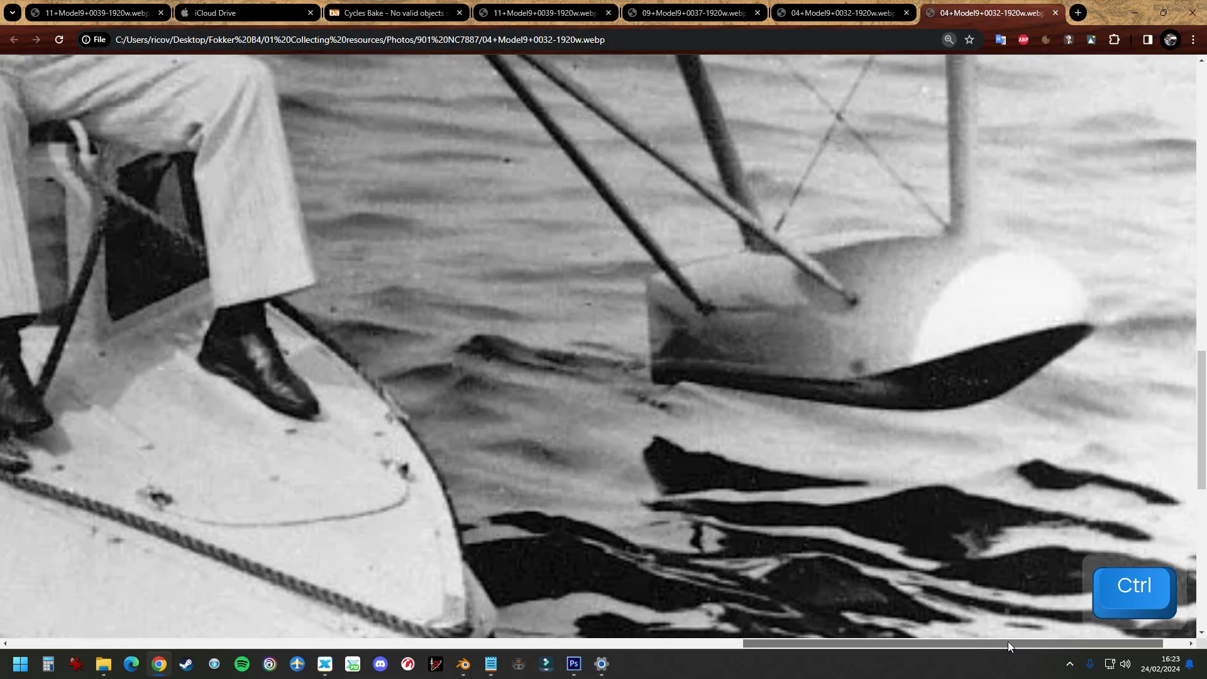
{"action": "left_click_drag", "start_coordinate": [1008, 643], "coordinate": [907, 642]}
Step: Return to Photoshop, draw a circular selection about 5.08 cm wide centred on the bow guide, and set the foreground colour to grey RGB 109
{"action": "key", "text": "alt+Tab"}
{"action": "left_click", "coordinate": [11, 81]}
{"action": "left_click", "coordinate": [66, 92]}
{"action": "left_click_drag", "start_coordinate": [352, 319], "coordinate": [403, 370], "text": "alt+shift"}
{"action": "left_click", "coordinate": [9, 407]}
{"action": "left_click", "coordinate": [748, 156]}
Step: Create a new layer named hatch and fill the circular selection with the dark grey foreground colour
{"action": "left_click", "coordinate": [114, 9]}
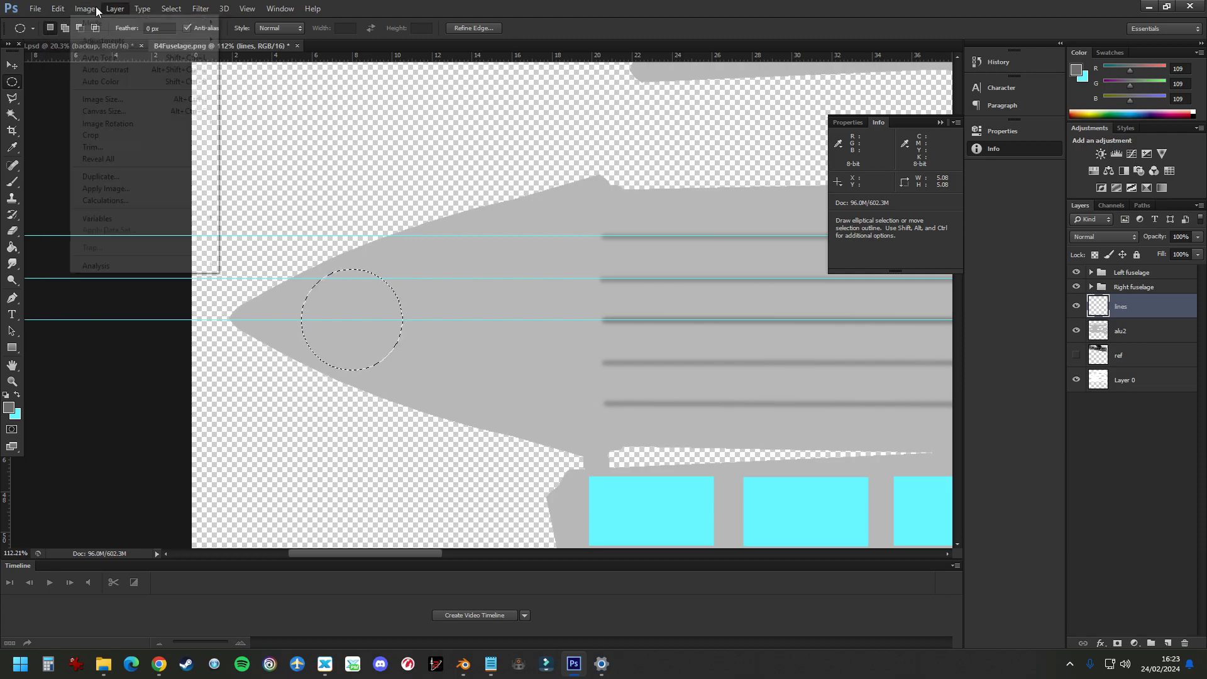
{"action": "left_click", "coordinate": [279, 22]}
{"action": "key", "text": "Return"}
{"action": "left_click", "coordinate": [12, 247]}
{"action": "left_click", "coordinate": [371, 311]}
Step: Select the lines layer and the Brush tool, and open and check further reference photos of the bow
{"action": "left_click", "coordinate": [1132, 330]}
{"action": "key", "text": "alt+Tab"}
{"action": "left_click", "coordinate": [12, 181]}
{"action": "key", "text": "alt+Tab"}
{"action": "key", "text": "alt+Tab"}
{"action": "key", "text": "alt+Tab"}
{"action": "left_click", "coordinate": [1134, 12]}
{"action": "double_click", "coordinate": [221, 210]}
{"action": "key", "text": "alt+Tab"}
Step: Deselect the hatch circle and paint two short straight lines along the upper two guides between the hatch and the cabin
{"action": "key", "text": "ctrl+d"}
{"action": "left_click", "coordinate": [411, 278]}
{"action": "left_click", "coordinate": [563, 278], "text": "shift"}
{"action": "left_click", "coordinate": [575, 235]}
{"action": "left_click", "coordinate": [446, 236], "text": "shift"}
Step: Outline the two short bow lines down to the centreline with the Polygonal Lasso tool
{"action": "left_click", "coordinate": [12, 81]}
{"action": "left_click", "coordinate": [12, 98]}
{"action": "right_click", "coordinate": [590, 232]}
{"action": "left_click", "coordinate": [407, 228]}
{"action": "left_click", "coordinate": [583, 191]}
{"action": "left_click", "coordinate": [585, 318]}
{"action": "left_click", "coordinate": [404, 320]}
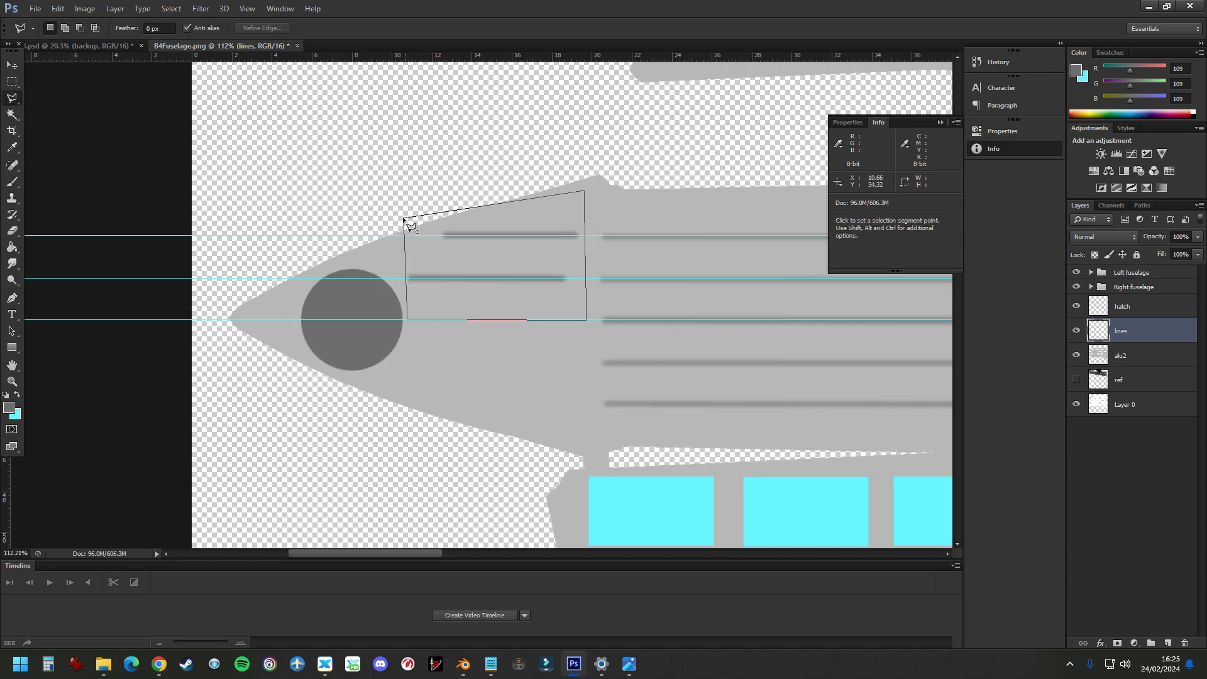
{"action": "left_click", "coordinate": [409, 227]}
Step: Try to mirror the two short bow lines with a horizontally flipped copy placed below the centreline
{"action": "key", "text": "ctrl+j"}
{"action": "key", "text": "ctrl+t"}
{"action": "right_click", "coordinate": [511, 252]}
{"action": "left_click", "coordinate": [552, 445]}
{"action": "left_click_drag", "start_coordinate": [503, 373], "coordinate": [504, 369], "text": "shift"}
{"action": "right_click", "coordinate": [1127, 333]}
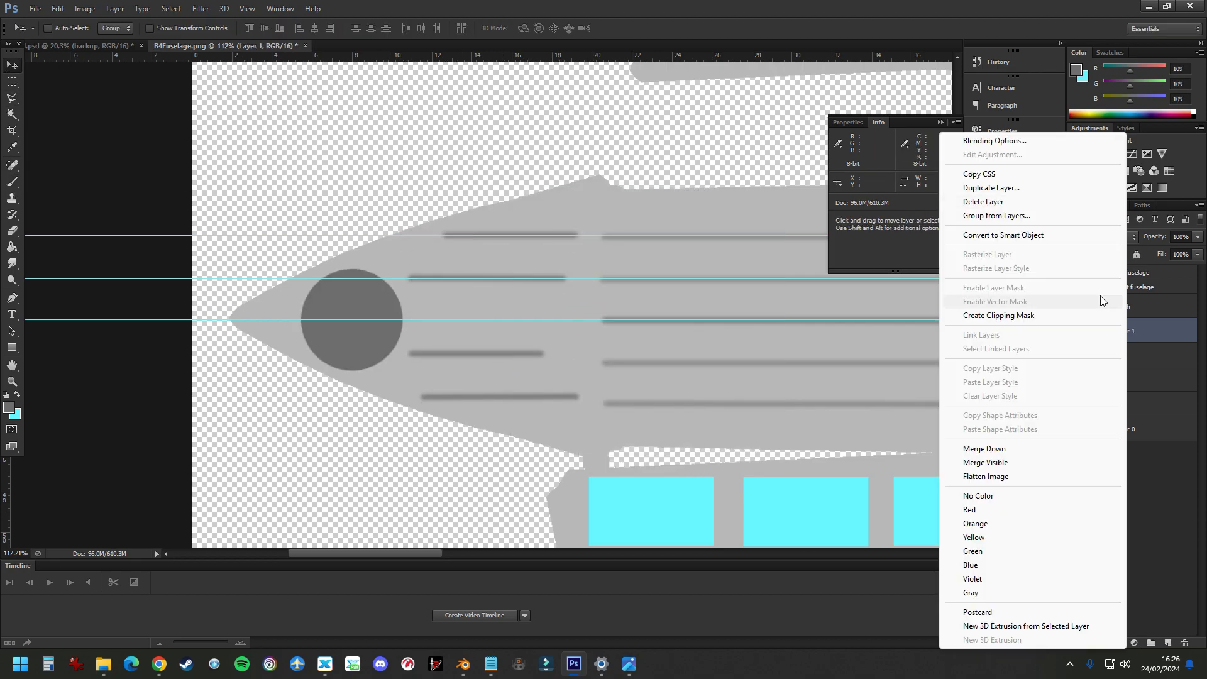
{"action": "left_click", "coordinate": [981, 187]}
Step: Lasso the two short bow lines, copy them to a new layer, flip the copy vertically and place it below the centreline
{"action": "key", "text": "l"}
{"action": "left_click", "coordinate": [408, 287]}
{"action": "left_click", "coordinate": [410, 230]}
{"action": "key", "text": "ctrl+j"}
{"action": "key", "text": "ctrl+t"}
{"action": "right_click", "coordinate": [500, 251]}
{"action": "left_click", "coordinate": [551, 457]}
{"action": "left_click_drag", "start_coordinate": [548, 259], "coordinate": [549, 383]}
{"action": "key", "text": "Return"}
Step: Examine the hull's side and bottom stringers near the bow in the reference photos, and return to Photoshop
{"action": "key", "text": "alt+Tab"}
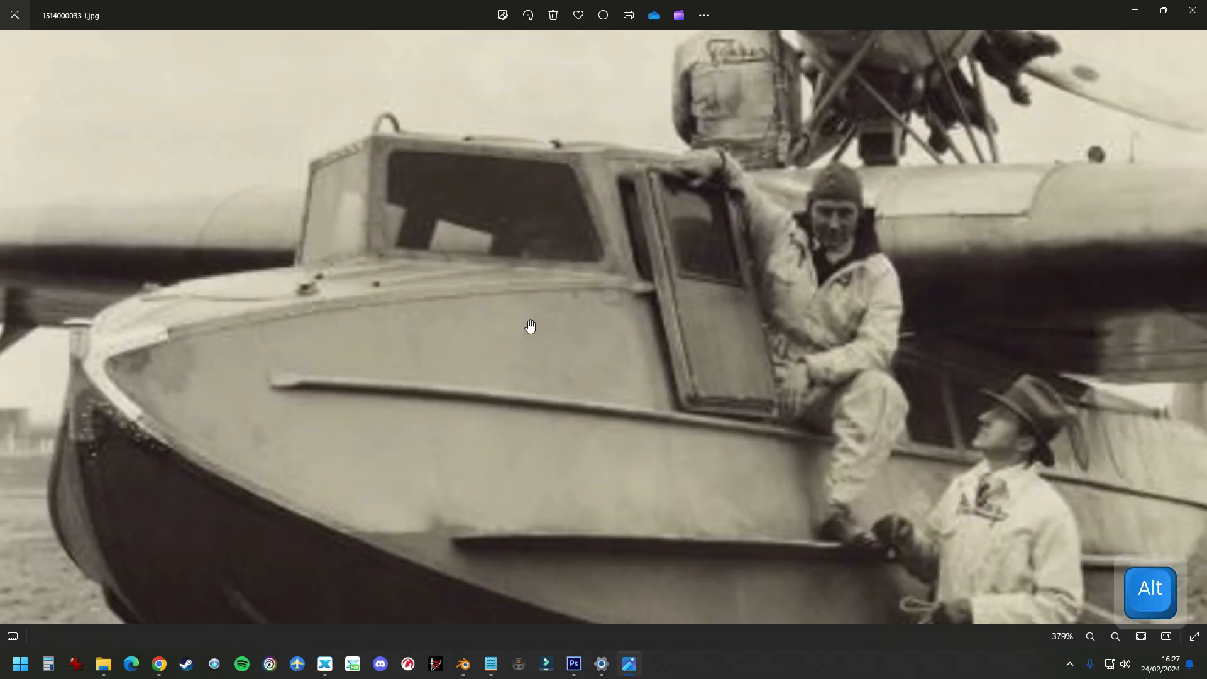
{"action": "key", "text": "alt+Tab"}
{"action": "key", "text": "alt+Tab"}
{"action": "scroll", "coordinate": [509, 221], "scroll_direction": "up", "scroll_amount": 8, "text": "ctrl"}
{"action": "left_click", "coordinate": [720, 19]}
{"action": "scroll", "coordinate": [394, 429], "scroll_direction": "down", "scroll_amount": 5}
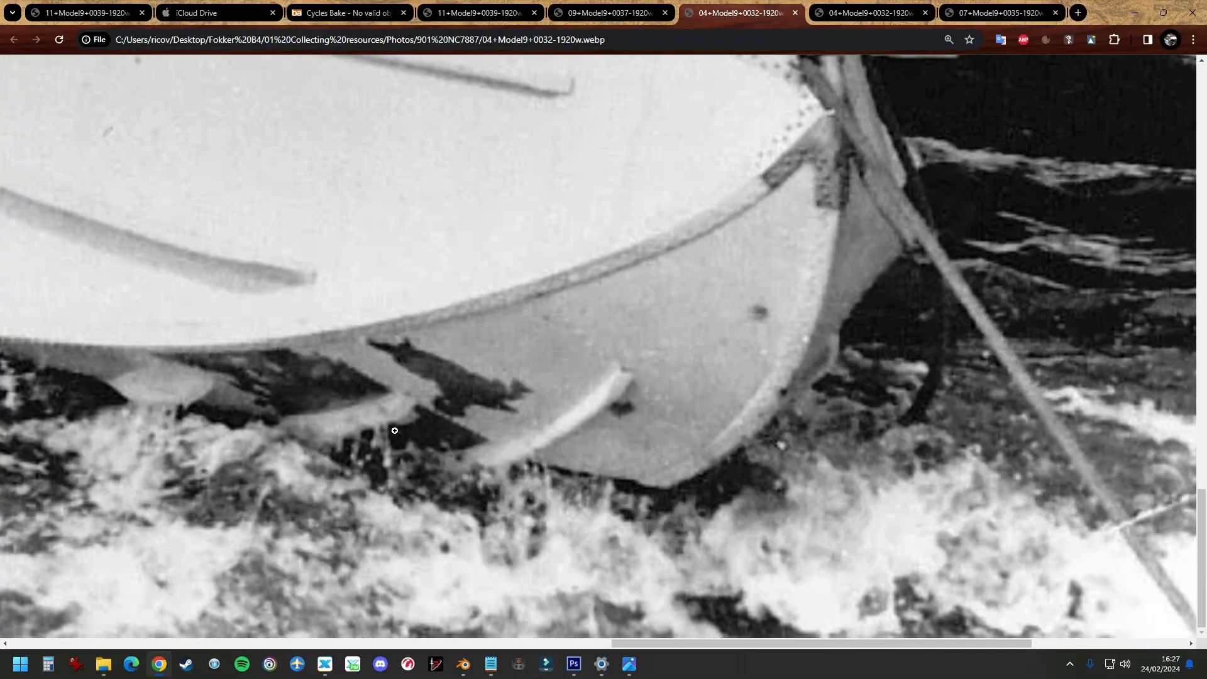
{"action": "key", "text": "alt+Tab"}
{"action": "left_click", "coordinate": [1066, 167]}
{"action": "scroll", "coordinate": [517, 455], "scroll_direction": "up", "scroll_amount": 4}
{"action": "key", "text": "alt+Tab"}
Step: Adjust the spacing of the horizontal guides over the lower large hull shape
{"action": "left_click_drag", "start_coordinate": [409, 289], "coordinate": [431, 237]}
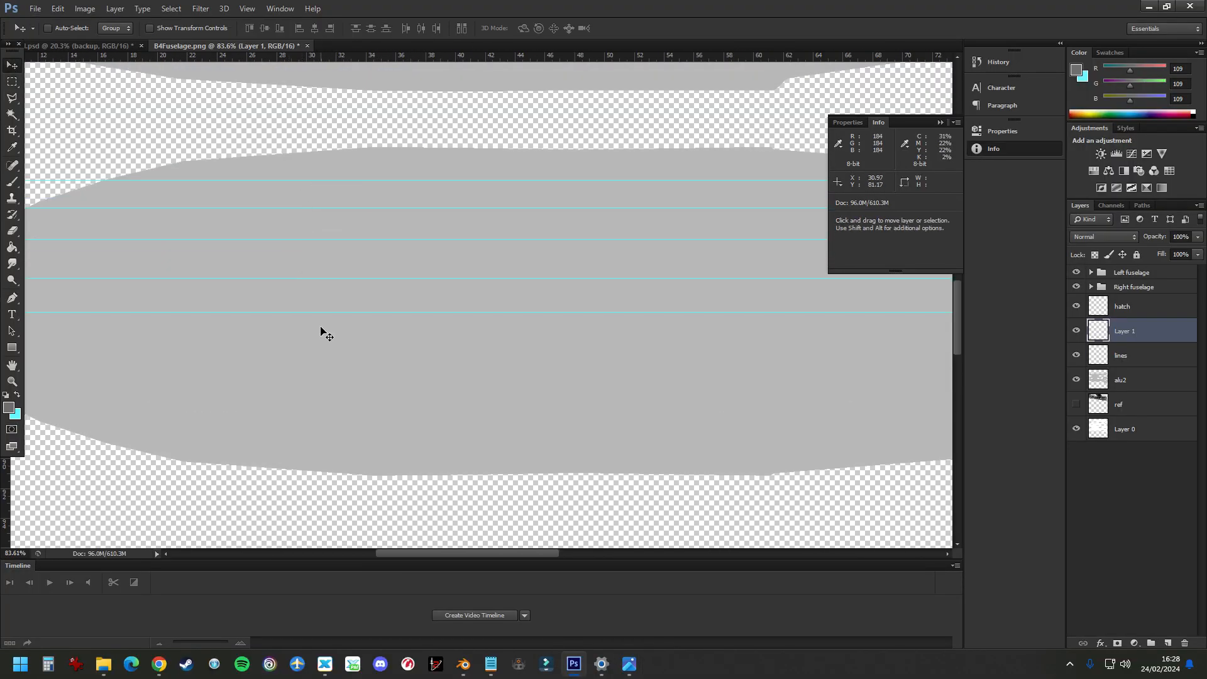
{"action": "left_click_drag", "start_coordinate": [397, 207], "coordinate": [397, 212]}
Step: Compare the hull stringers with the reference photo and the Blender model, and return to Photoshop
{"action": "key", "text": "alt+Tab"}
{"action": "key", "text": "alt+Tab"}
{"action": "key", "text": "alt+Tab"}
{"action": "scroll", "coordinate": [485, 115], "scroll_direction": "up", "scroll_amount": 3, "text": "ctrl"}
{"action": "left_click", "coordinate": [463, 664]}
{"action": "left_click", "coordinate": [574, 664]}
Step: Paint the uppermost stringer as a straight brush line along the top guide on the large hull shape
{"action": "scroll", "coordinate": [324, 344], "scroll_direction": "down", "scroll_amount": 7, "text": "alt"}
{"action": "key", "text": "b"}
{"action": "scroll", "coordinate": [225, 263], "scroll_direction": "up", "scroll_amount": 4, "text": "alt"}
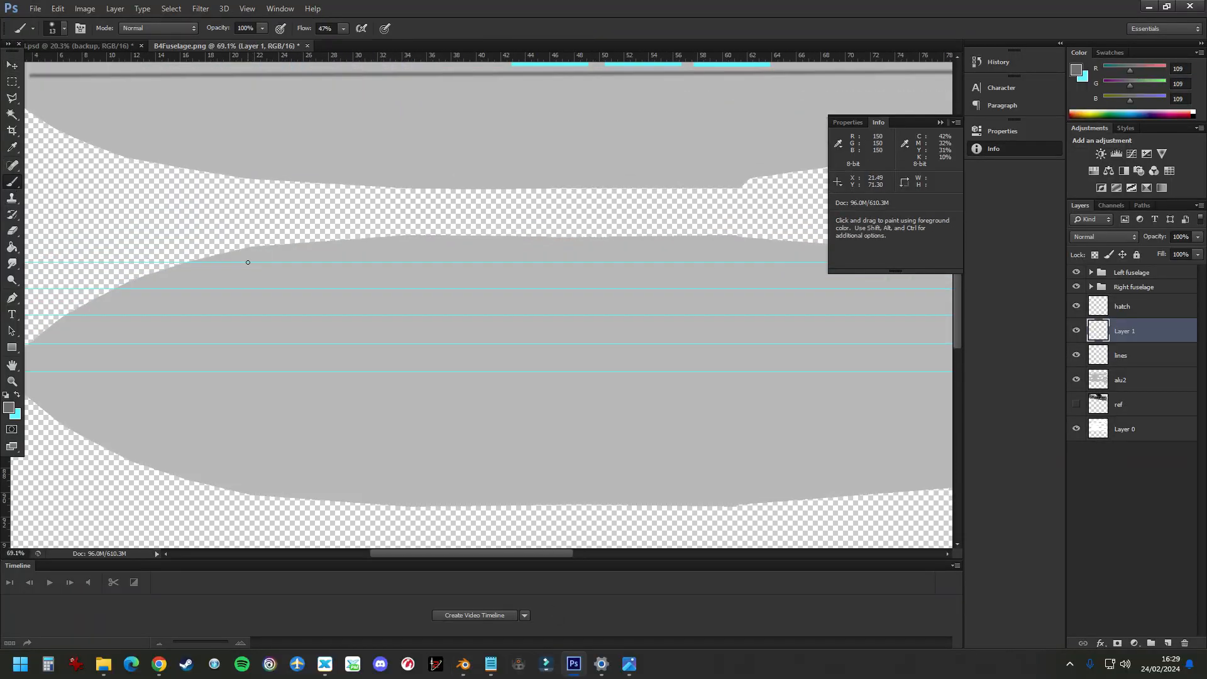
{"action": "left_click", "coordinate": [248, 261]}
{"action": "left_click", "coordinate": [754, 262], "text": "shift"}
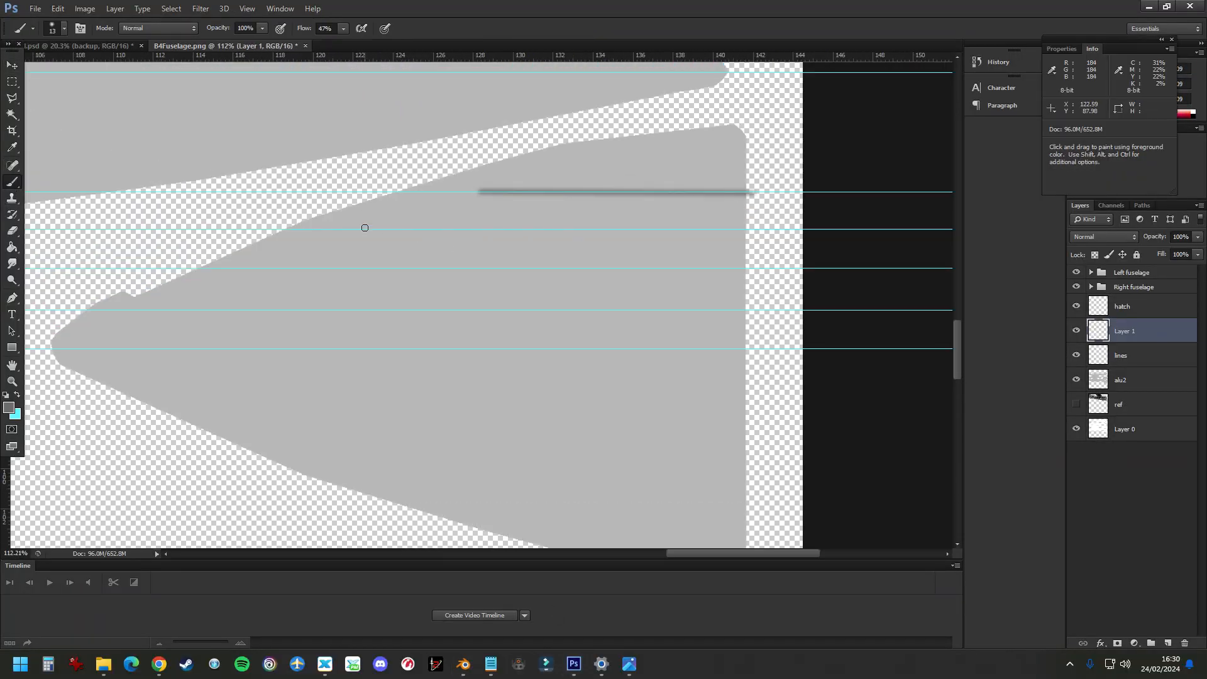
Step: Paint the second and third stringers along the horizontal guides on the tapered hull piece
{"action": "left_click", "coordinate": [367, 229]}
{"action": "left_click", "coordinate": [754, 229], "text": "shift"}
{"action": "left_click", "coordinate": [285, 267]}
{"action": "left_click", "coordinate": [757, 267], "text": "shift"}
{"action": "scroll", "coordinate": [352, 242], "scroll_direction": "down", "scroll_amount": 8, "text": "alt"}
{"action": "scroll", "coordinate": [819, 198], "scroll_direction": "up", "scroll_amount": 8, "text": "alt"}
Step: Add vertical guides at the windscreen's centre and paint a closed four-sided frame line around the right pane
{"action": "left_click_drag", "start_coordinate": [6, 490], "coordinate": [558, 412]}
{"action": "left_click_drag", "start_coordinate": [6, 490], "coordinate": [572, 412]}
{"action": "left_click", "coordinate": [571, 212]}
{"action": "left_click", "coordinate": [571, 348], "text": "shift"}
{"action": "left_click", "coordinate": [794, 366], "text": "shift"}
{"action": "left_click", "coordinate": [747, 204], "text": "shift"}
{"action": "left_click", "coordinate": [571, 212], "text": "shift"}
{"action": "left_click_drag", "start_coordinate": [571, 212], "coordinate": [547, 218]}
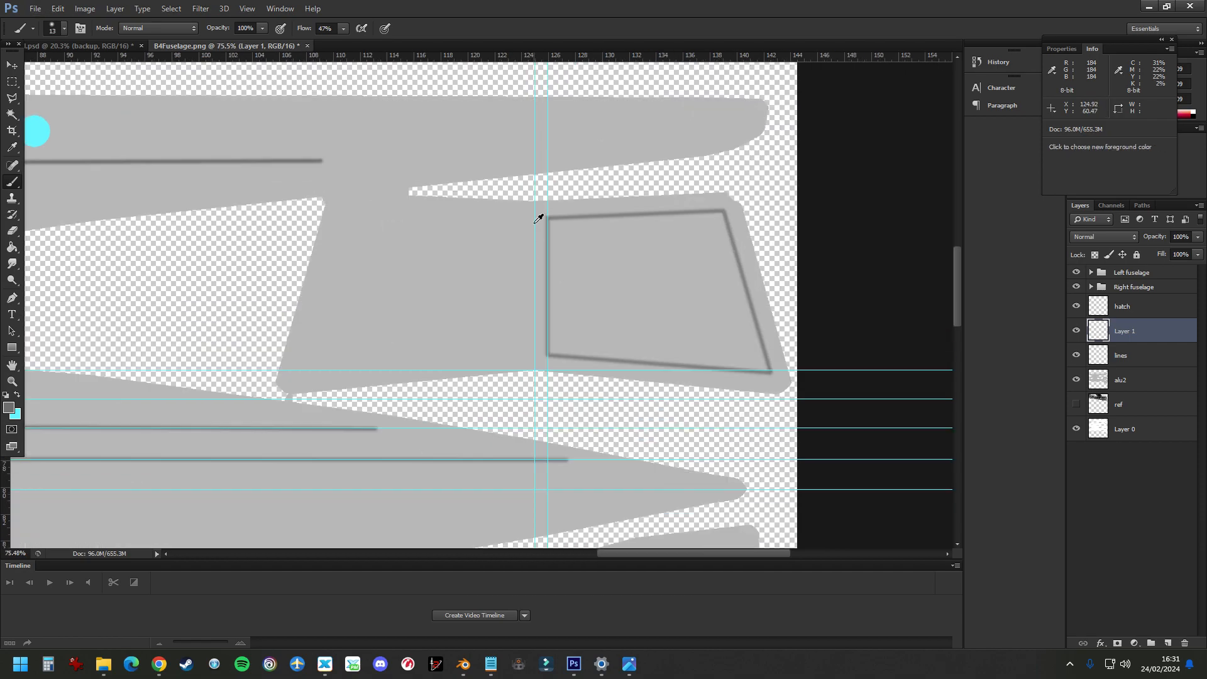
Step: Paste a copy of the right windscreen frame on a new layer and place it mirrored over the left pane
{"action": "scroll", "coordinate": [546, 326], "scroll_direction": "up", "scroll_amount": 7, "text": "alt"}
{"action": "left_click", "coordinate": [521, 103]}
{"action": "left_click", "coordinate": [521, 381]}
{"action": "scroll", "coordinate": [425, 422], "scroll_direction": "down", "scroll_amount": 3, "text": "alt"}
{"action": "key", "text": "ctrl+v"}
{"action": "key", "text": "v"}
{"action": "left_click_drag", "start_coordinate": [738, 331], "coordinate": [383, 327]}
{"action": "key", "text": "l"}
{"action": "scroll", "coordinate": [500, 187], "scroll_direction": "up", "scroll_amount": 8, "text": "alt"}
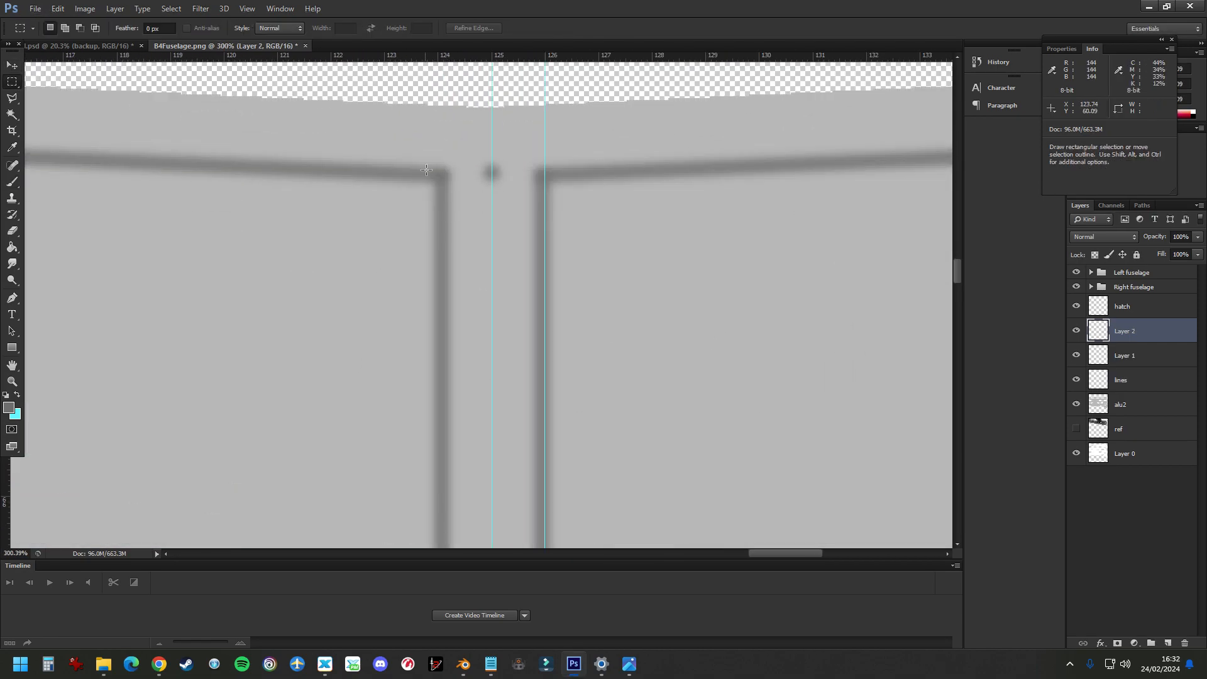
Step: Place the vertically flipped stringer copy over the lower half of the tapered hull piece
{"action": "scroll", "coordinate": [409, 264], "scroll_direction": "down", "scroll_amount": 10, "text": "alt"}
{"action": "scroll", "coordinate": [409, 264], "scroll_direction": "down", "scroll_amount": 5}
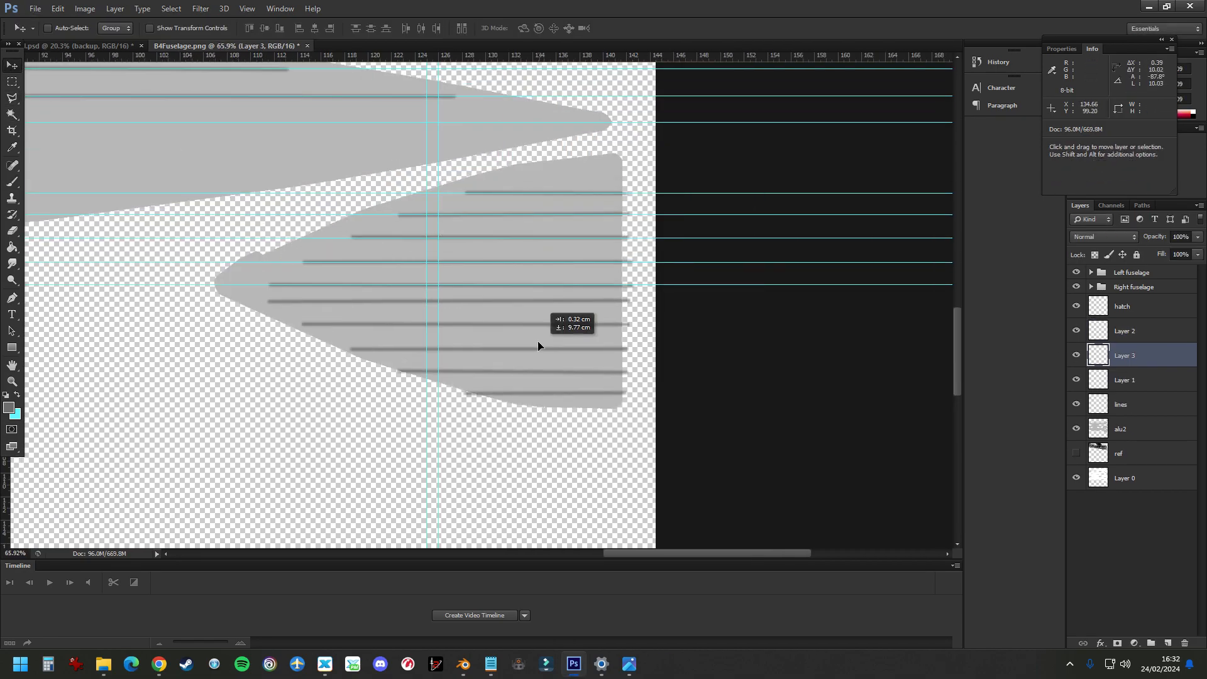
{"action": "left_click_drag", "start_coordinate": [551, 356], "coordinate": [542, 332]}
{"action": "scroll", "coordinate": [334, 308], "scroll_direction": "down", "scroll_amount": 6, "text": "alt"}
Step: Fill both windscreen panes with the cyan window colour and rename their layer windscreen
{"action": "key", "text": "l"}
{"action": "scroll", "coordinate": [117, 314], "scroll_direction": "up", "scroll_amount": 8, "text": "alt"}
{"action": "left_click", "coordinate": [130, 305]}
{"action": "left_click", "coordinate": [267, 151]}
{"action": "left_click", "coordinate": [579, 222]}
{"action": "left_click", "coordinate": [904, 273]}
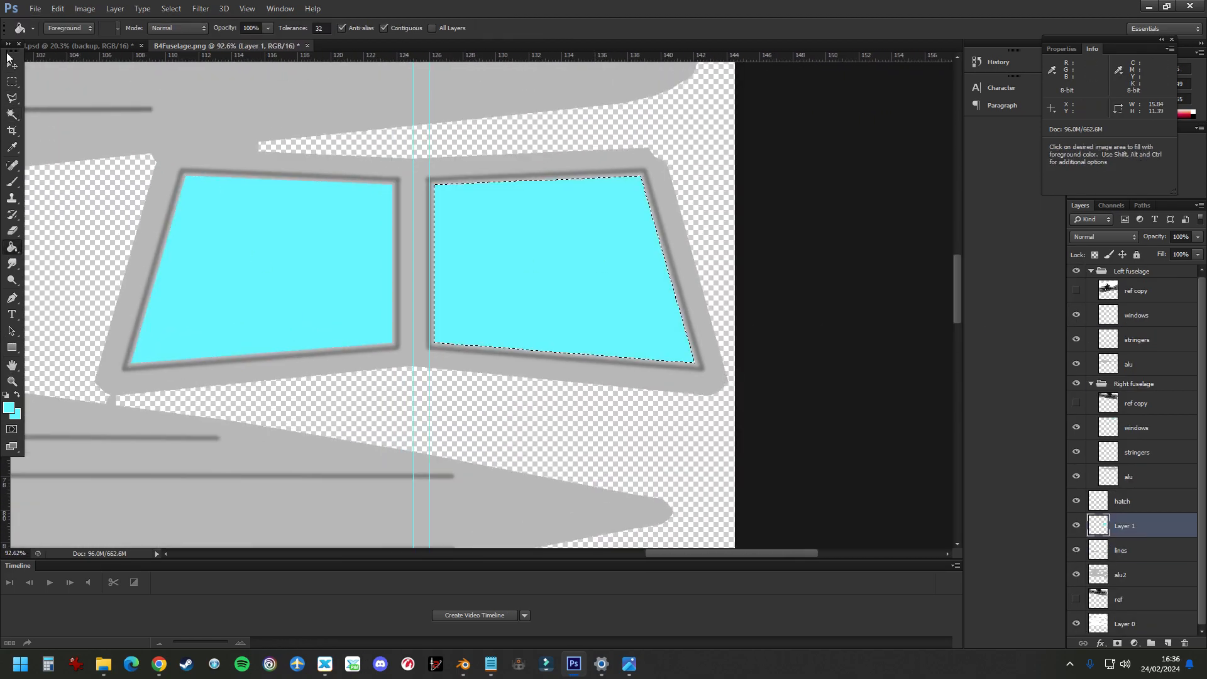
{"action": "type", "text": "windscreen"}
{"action": "key", "text": "Return"}
Step: Browse the reference photo folders and open the wreck photo 18+Model9+0046 from the 906 NC339N CF-AUV folder in Chrome
{"action": "scroll", "coordinate": [746, 302], "scroll_direction": "down", "scroll_amount": 6, "text": "alt"}
{"action": "key", "text": "alt+Tab"}
{"action": "key", "text": "alt+Tab"}
{"action": "key", "text": "alt+Tab"}
{"action": "left_click", "coordinate": [333, 288]}
{"action": "double_click", "coordinate": [812, 130]}
{"action": "left_click", "coordinate": [1135, 13]}
{"action": "left_click", "coordinate": [16, 36]}
{"action": "double_click", "coordinate": [198, 191]}
{"action": "double_click", "coordinate": [611, 186]}
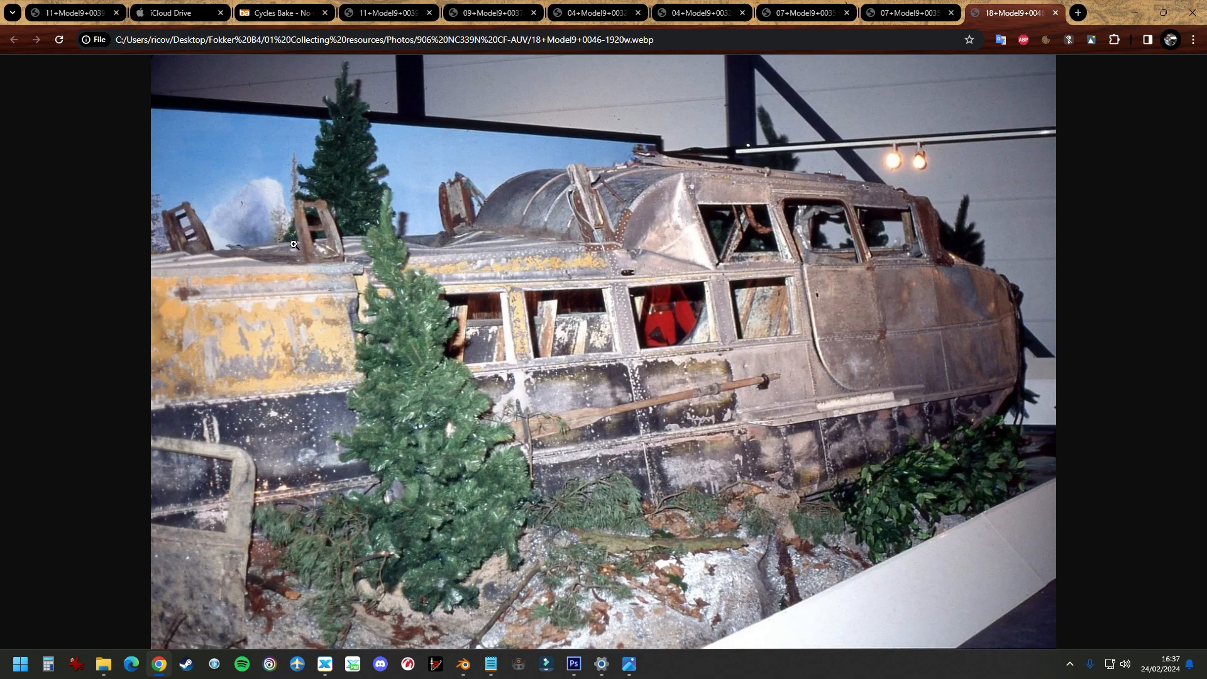
Step: Close the surplus photo tabs and examine the remaining reference photo in close-up
{"action": "key", "text": "ctrl+w"}
{"action": "key", "text": "ctrl+w"}
{"action": "key", "text": "ctrl+w"}
{"action": "key", "text": "ctrl+w"}
{"action": "key", "text": "ctrl+w"}
{"action": "scroll", "coordinate": [975, 264], "scroll_direction": "up", "scroll_amount": 7, "text": "ctrl"}
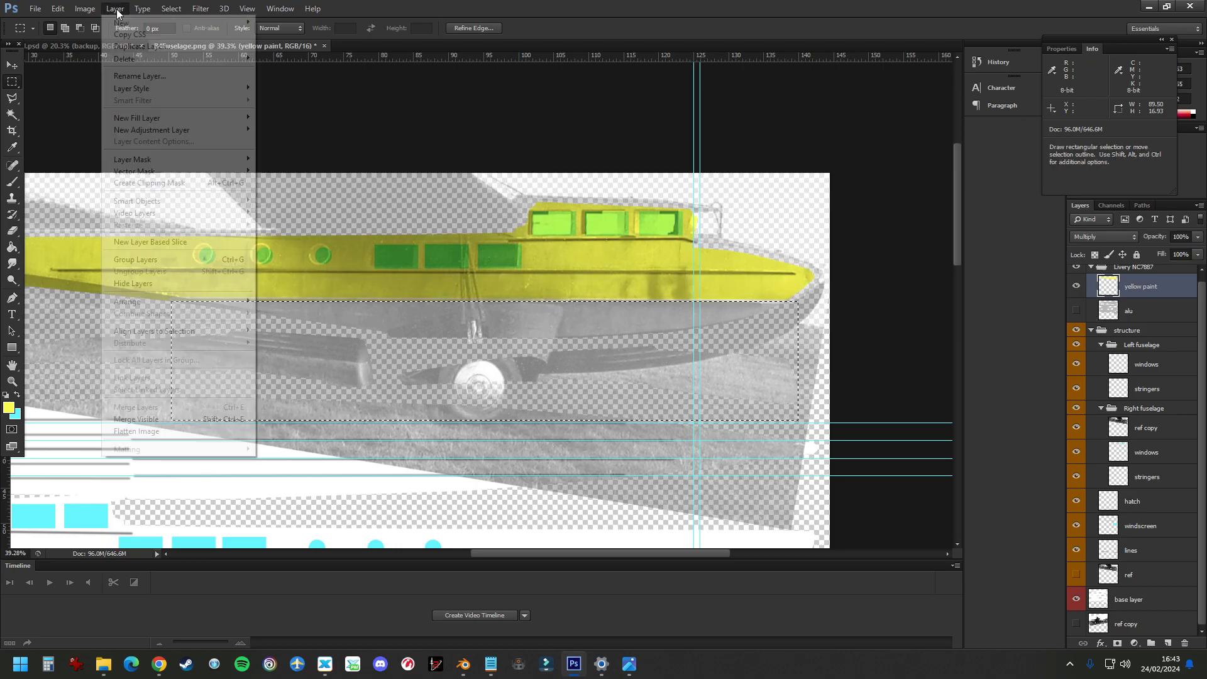
Step: Choose dark green as the foreground colour and fill the selected lower hull area on the Green paint layer
{"action": "left_click", "coordinate": [17, 395]}
{"action": "left_click", "coordinate": [9, 407]}
{"action": "left_click", "coordinate": [730, 170]}
{"action": "left_click", "coordinate": [11, 247]}
{"action": "left_click", "coordinate": [558, 353]}
Step: Select the area outside the hull outline and delete the excess green paint there
{"action": "left_click", "coordinate": [1141, 624]}
{"action": "left_click", "coordinate": [12, 113]}
{"action": "left_click", "coordinate": [213, 209]}
{"action": "left_click", "coordinate": [1141, 286]}
{"action": "key", "text": "Delete"}
{"action": "key", "text": "m"}
Step: Duplicate the Green paint and yellow paint layers, flip the copies horizontally and place them over the opposite fuselage side
{"action": "scroll", "coordinate": [650, 198], "scroll_direction": "down", "scroll_amount": 5, "text": "alt"}
{"action": "left_click", "coordinate": [1141, 311], "text": "ctrl"}
{"action": "right_click", "coordinate": [1141, 311]}
{"action": "left_click", "coordinate": [1062, 207]}
{"action": "left_click", "coordinate": [730, 441]}
{"action": "left_click", "coordinate": [712, 206]}
{"action": "key", "text": "ctrl+t"}
{"action": "right_click", "coordinate": [635, 266]}
{"action": "left_click", "coordinate": [685, 459]}
{"action": "left_click_drag", "start_coordinate": [143, 251], "coordinate": [151, 439]}
{"action": "key", "text": "Return"}
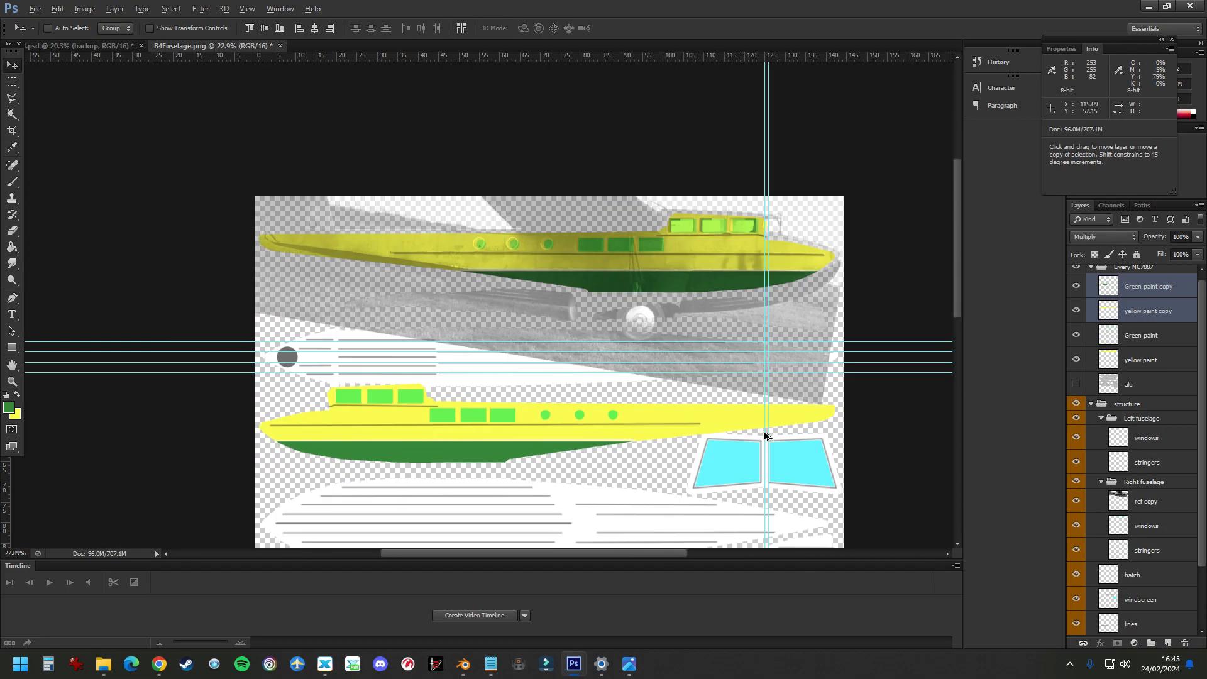
{"action": "scroll", "coordinate": [836, 522], "scroll_direction": "up", "scroll_amount": 9, "text": "alt"}
{"action": "scroll", "coordinate": [1123, 636], "scroll_direction": "down", "scroll_amount": 3}
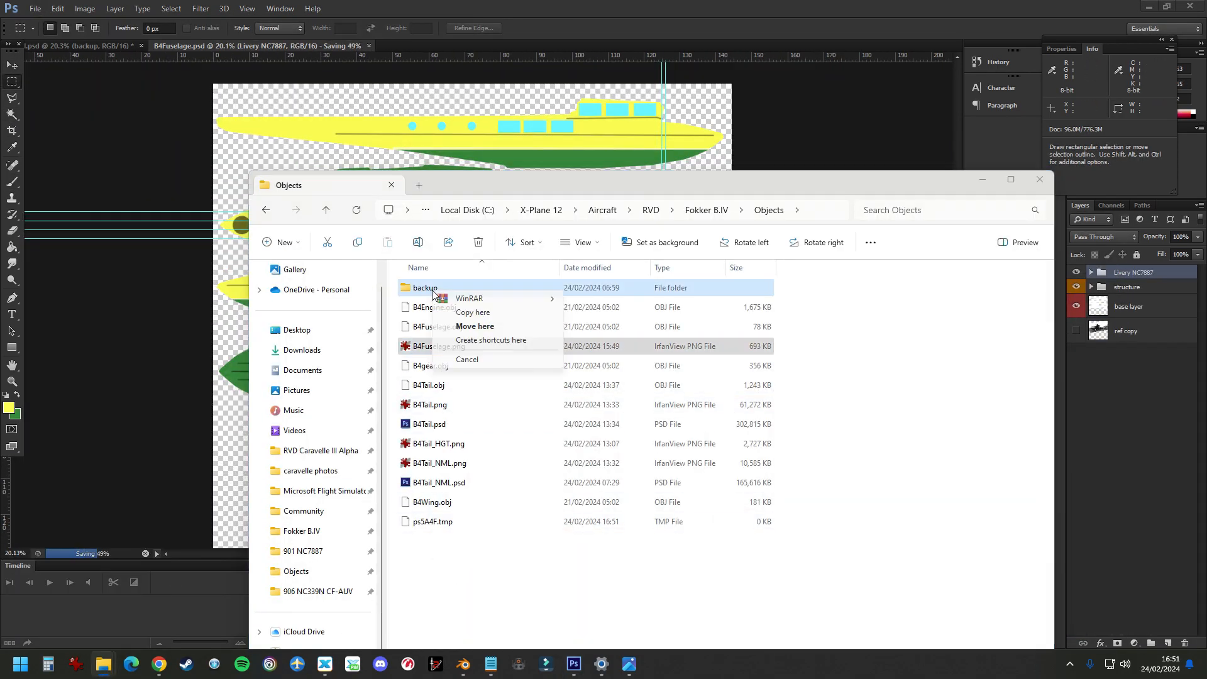
Step: Move B4Fuselage.png into the backup folder and add base to its file name
{"action": "left_click_drag", "start_coordinate": [432, 291], "coordinate": [431, 290]}
{"action": "double_click", "coordinate": [432, 288]}
{"action": "type", "text": "base"}
{"action": "key", "text": "Return"}
Step: Save the fuselage texture as a PNG with smallest compression and no interlacing
{"action": "key", "text": "ctrl+shift+s"}
{"action": "left_click", "coordinate": [647, 387]}
{"action": "left_click", "coordinate": [635, 499]}
{"action": "left_click", "coordinate": [939, 369]}
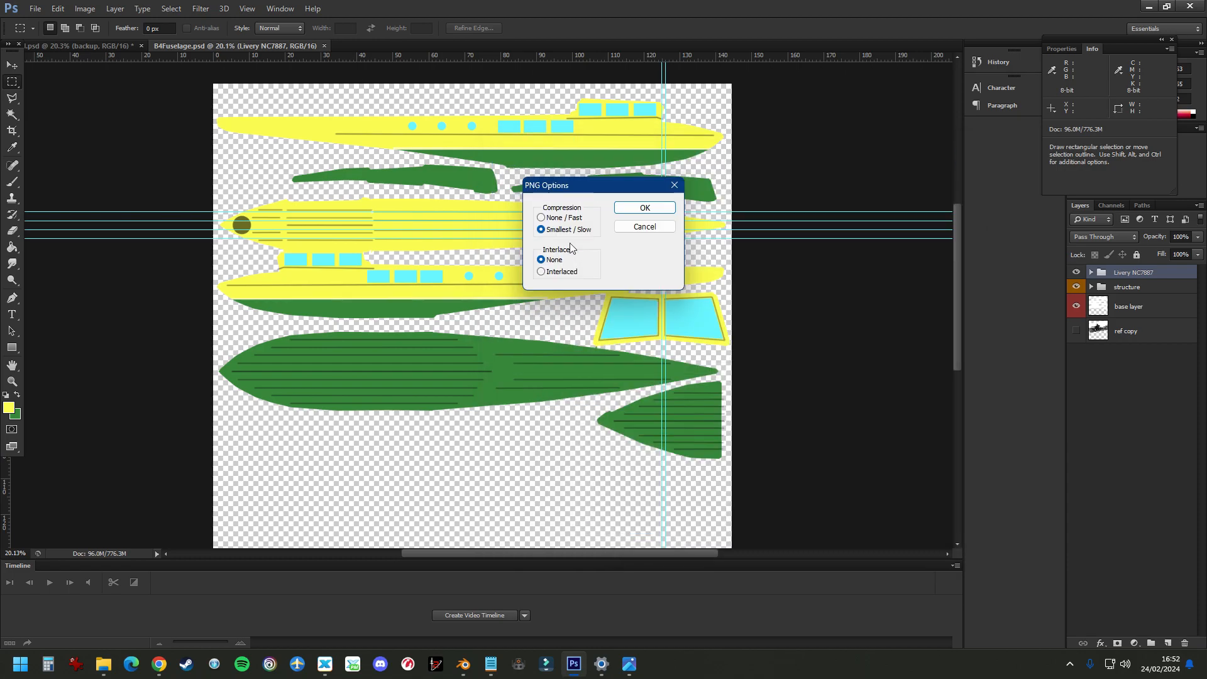
Step: Name the new layer Height map and put it in a group also named Height map
{"action": "type", "text": "Height map"}
{"action": "key", "text": "Return"}
{"action": "right_click", "coordinate": [1135, 277]}
{"action": "key", "text": "Escape"}
{"action": "right_click", "coordinate": [1132, 277]}
{"action": "left_click", "coordinate": [990, 215]}
{"action": "type", "text": "Height map"}
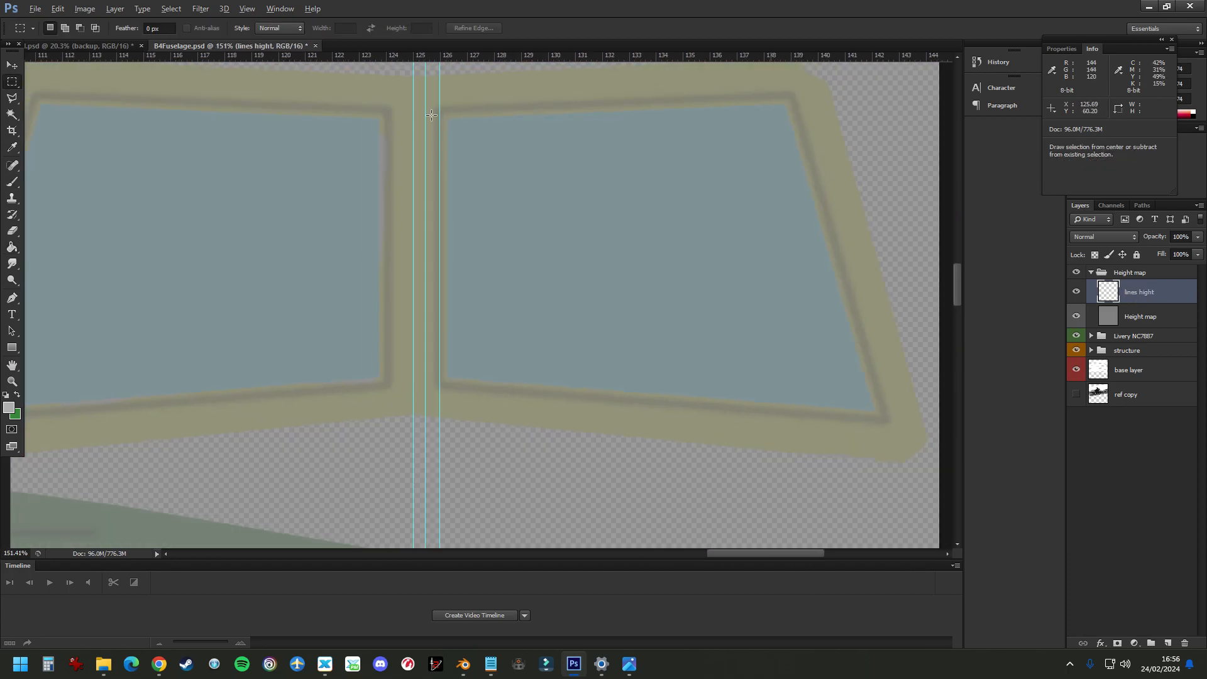
Step: Paint light rivet dots on the lines hight layer along the windscreen's centre post and the right pane's top frame
{"action": "scroll", "coordinate": [431, 114], "scroll_direction": "up", "scroll_amount": 3, "text": "alt"}
{"action": "key", "text": "b"}
{"action": "left_click", "coordinate": [424, 302]}
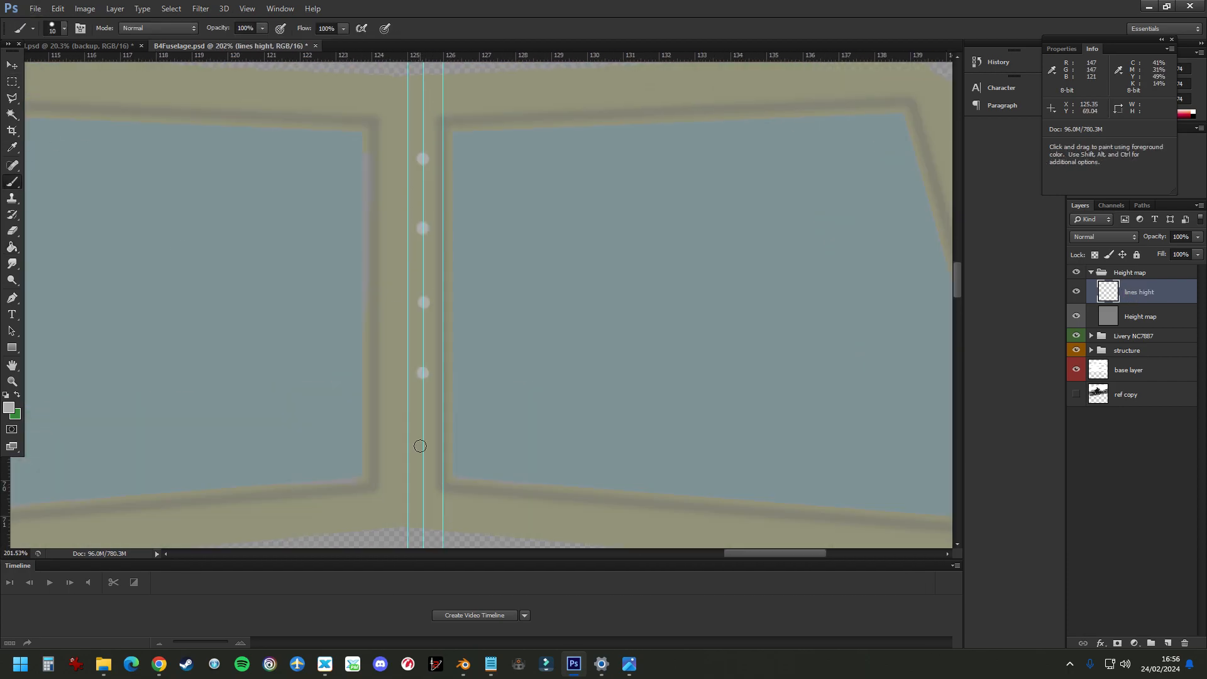
{"action": "left_click", "coordinate": [723, 124]}
{"action": "left_click", "coordinate": [803, 121]}
{"action": "left_click", "coordinate": [885, 116]}
{"action": "scroll", "coordinate": [885, 116], "scroll_direction": "up", "scroll_amount": 1, "text": "alt"}
{"action": "scroll", "coordinate": [886, 117], "scroll_direction": "down", "scroll_amount": 2, "text": "ctrl"}
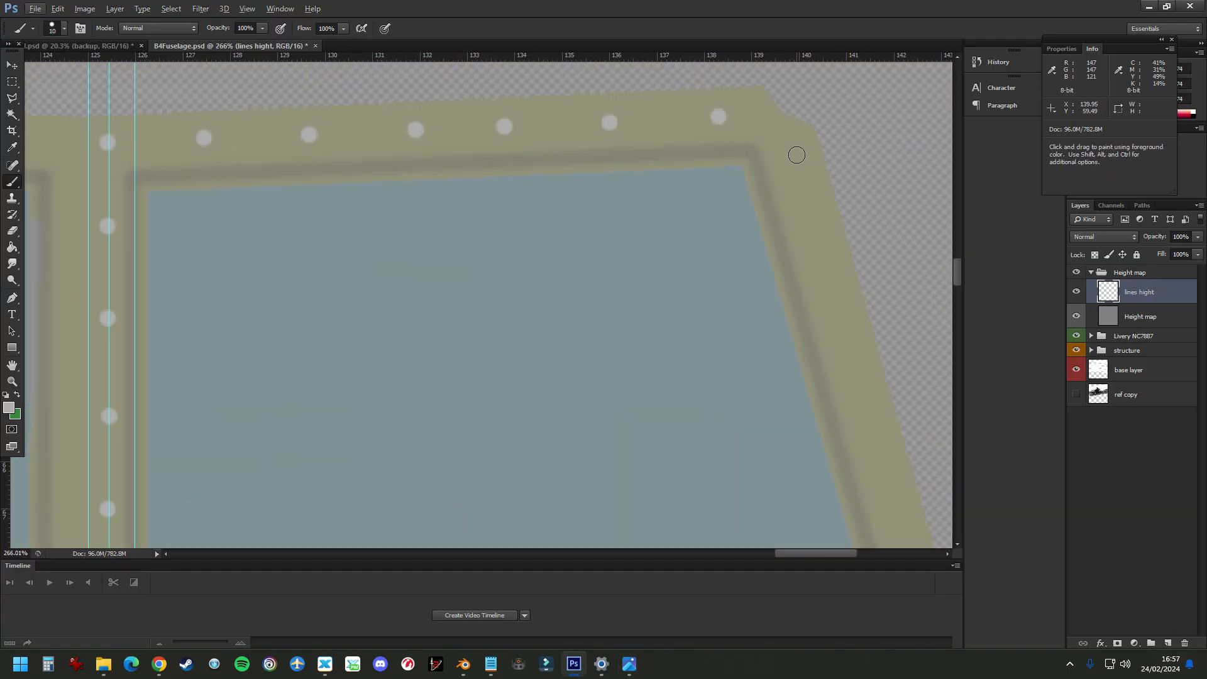
Step: Paint evenly spaced rivet dots down the slanted side and along the bottom of the right pane's frame
{"action": "left_click", "coordinate": [795, 153]}
{"action": "scroll", "coordinate": [778, 190], "scroll_direction": "down", "scroll_amount": 2, "text": "alt"}
{"action": "left_click", "coordinate": [804, 228]}
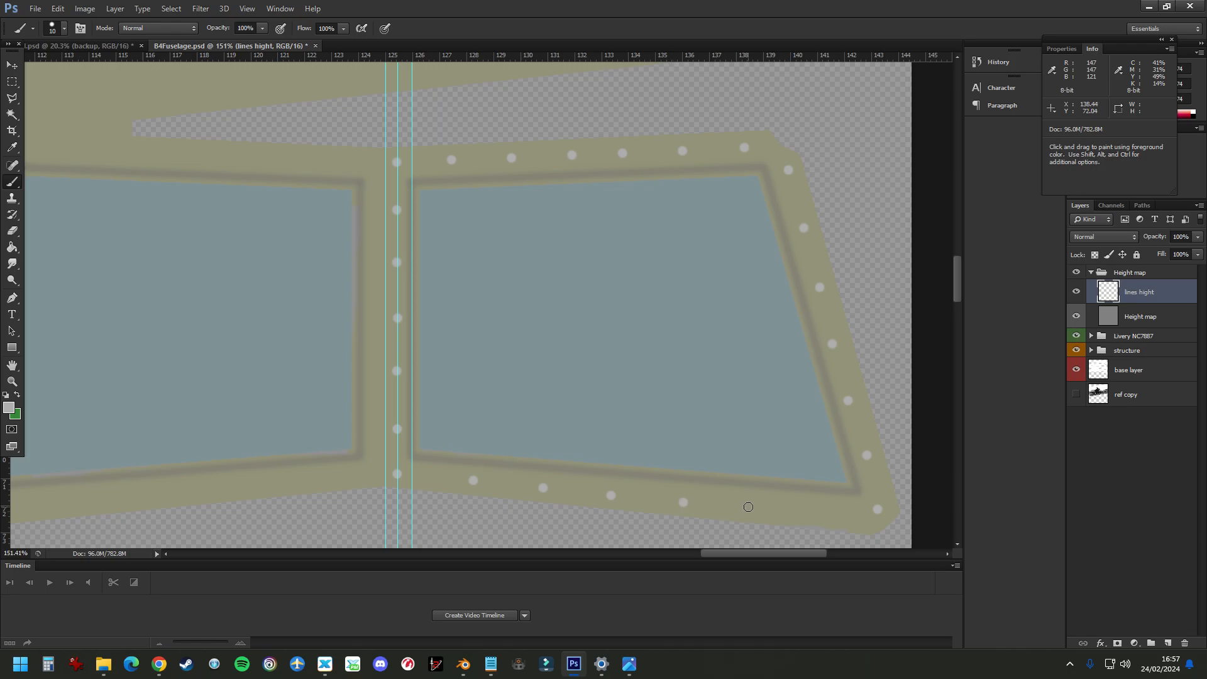
Step: Copy the rivets to a new layer and place them mirrored around the left windscreen pane
{"action": "scroll", "coordinate": [748, 507], "scroll_direction": "down", "scroll_amount": 2, "text": "alt"}
{"action": "key", "text": "m"}
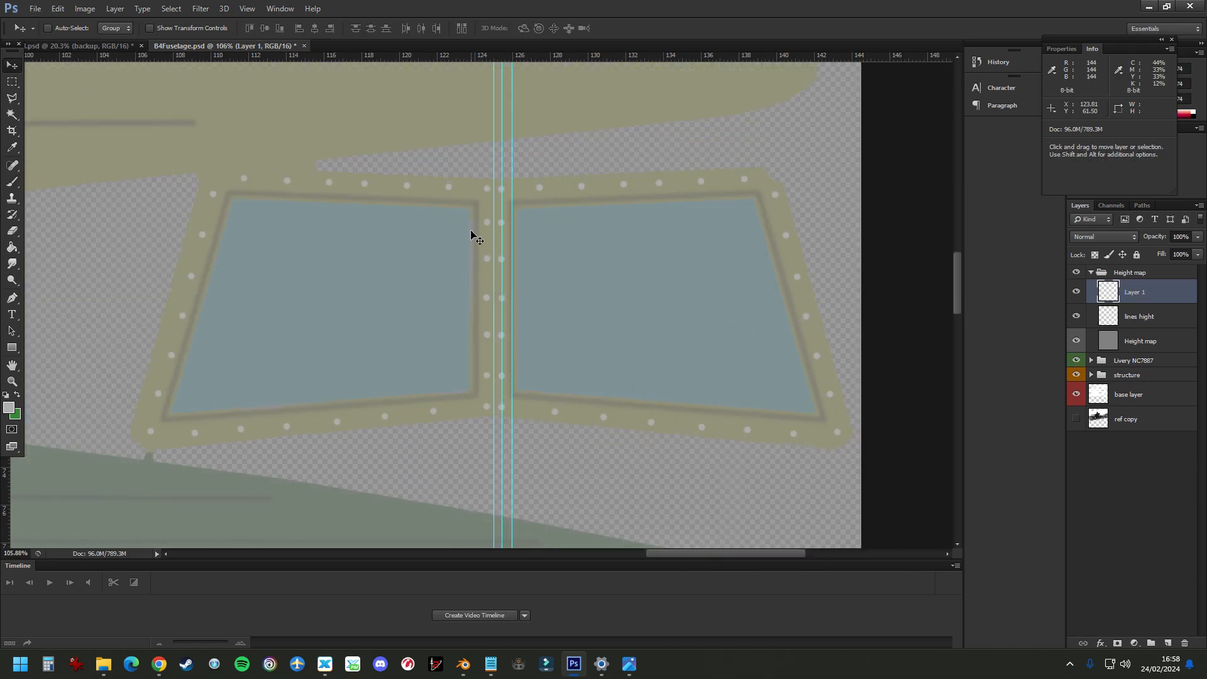
{"action": "scroll", "coordinate": [452, 275], "scroll_direction": "up", "scroll_amount": 2, "text": "alt"}
{"action": "scroll", "coordinate": [431, 197], "scroll_direction": "down", "scroll_amount": 3, "text": "alt"}
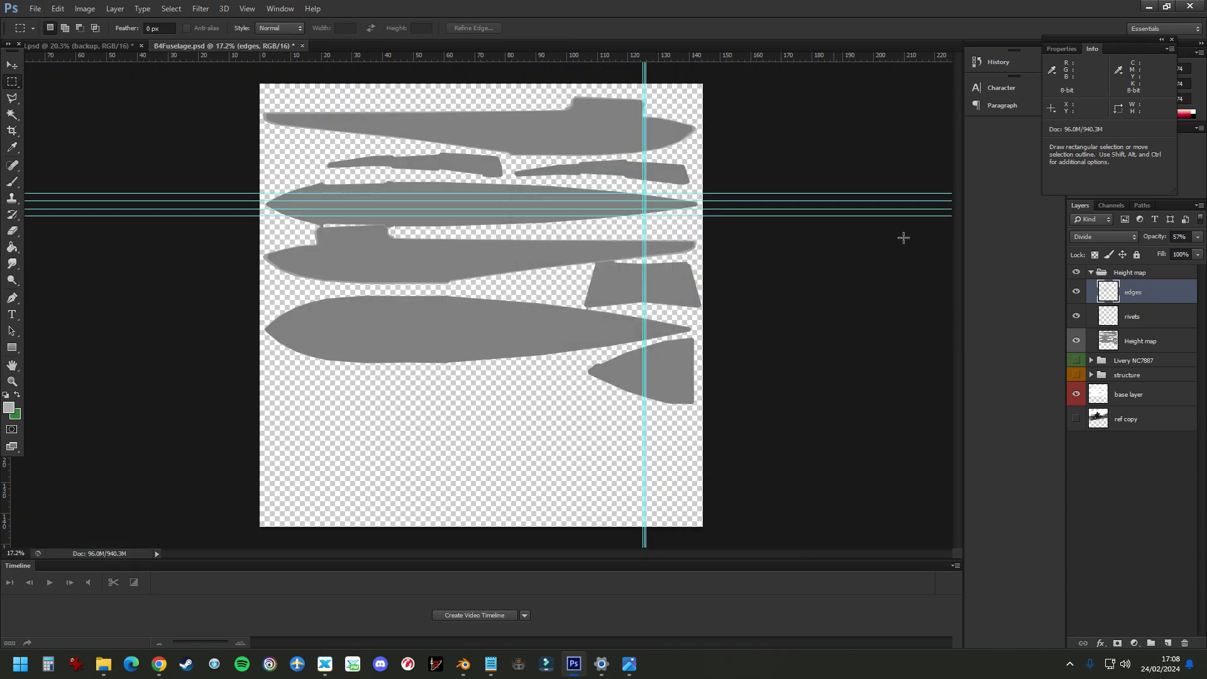
Step: Collapse the Height map group and switch its visibility off
{"action": "left_click", "coordinate": [1091, 273]}
{"action": "left_click", "coordinate": [1077, 272]}
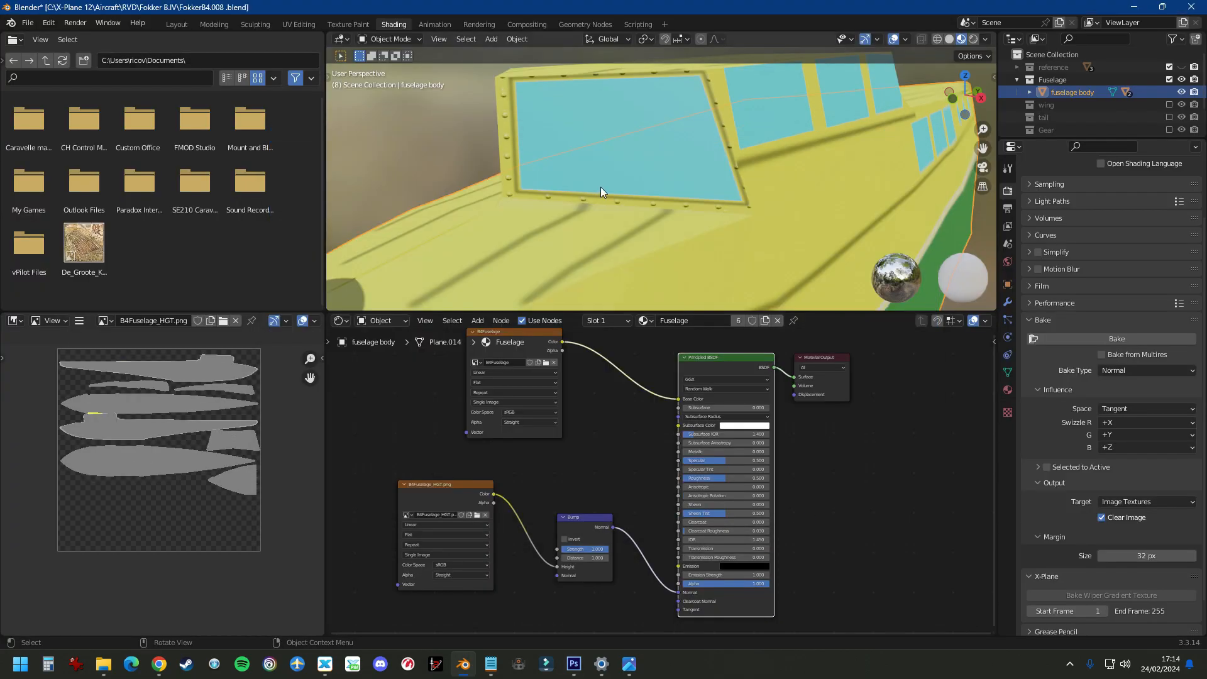
Step: Scale the windscreen face's UVs in Blender so the painted frame and rivets fit the pane
{"action": "key", "text": "Tab"}
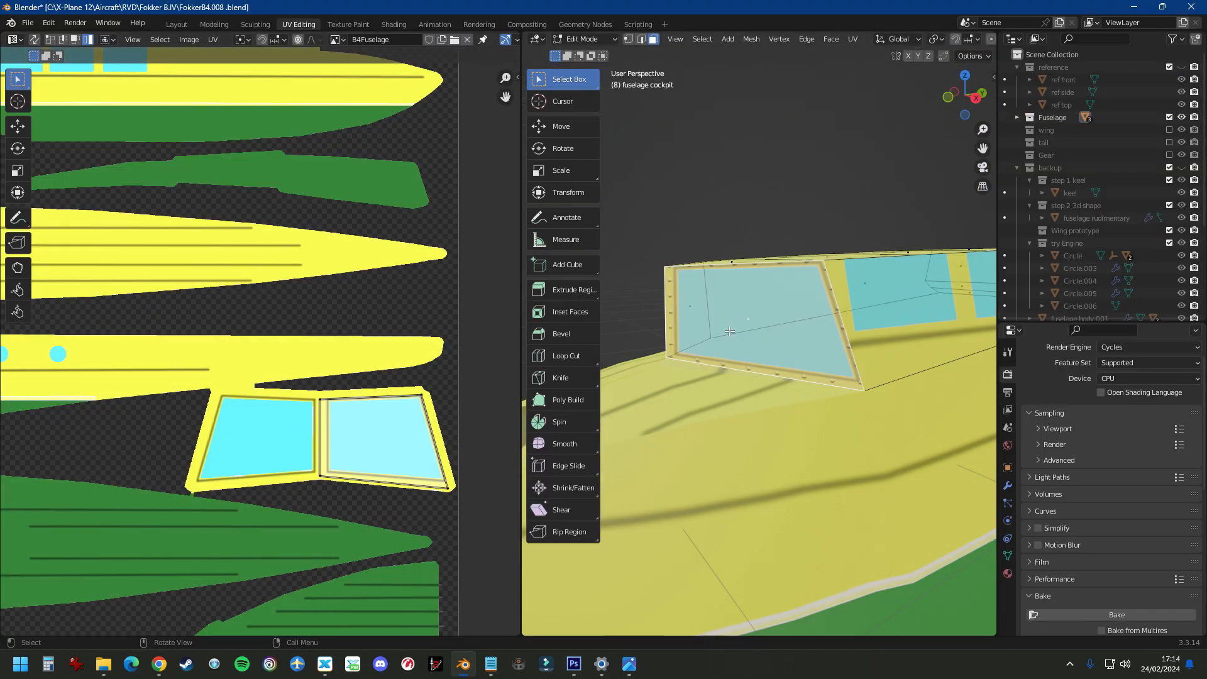
{"action": "key", "text": "s"}
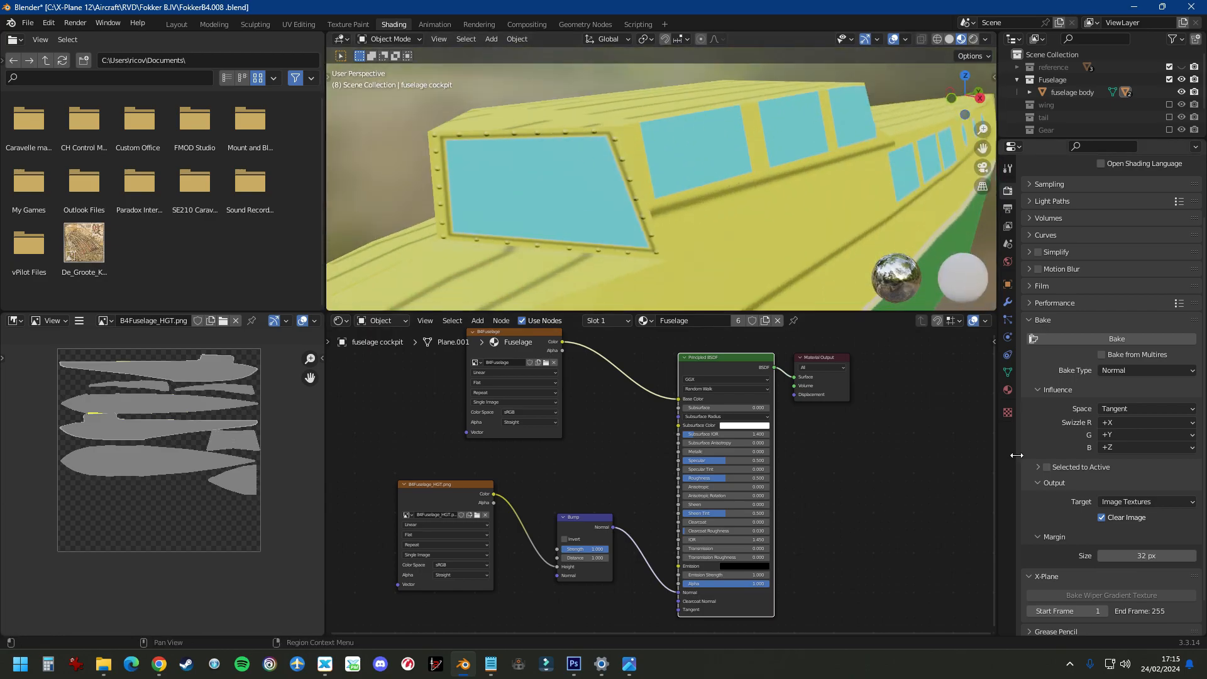
Step: Duplicate an image texture node for the non-colour image B4Fuselage_NML and bake the normals into it
{"action": "key", "text": "shift+d"}
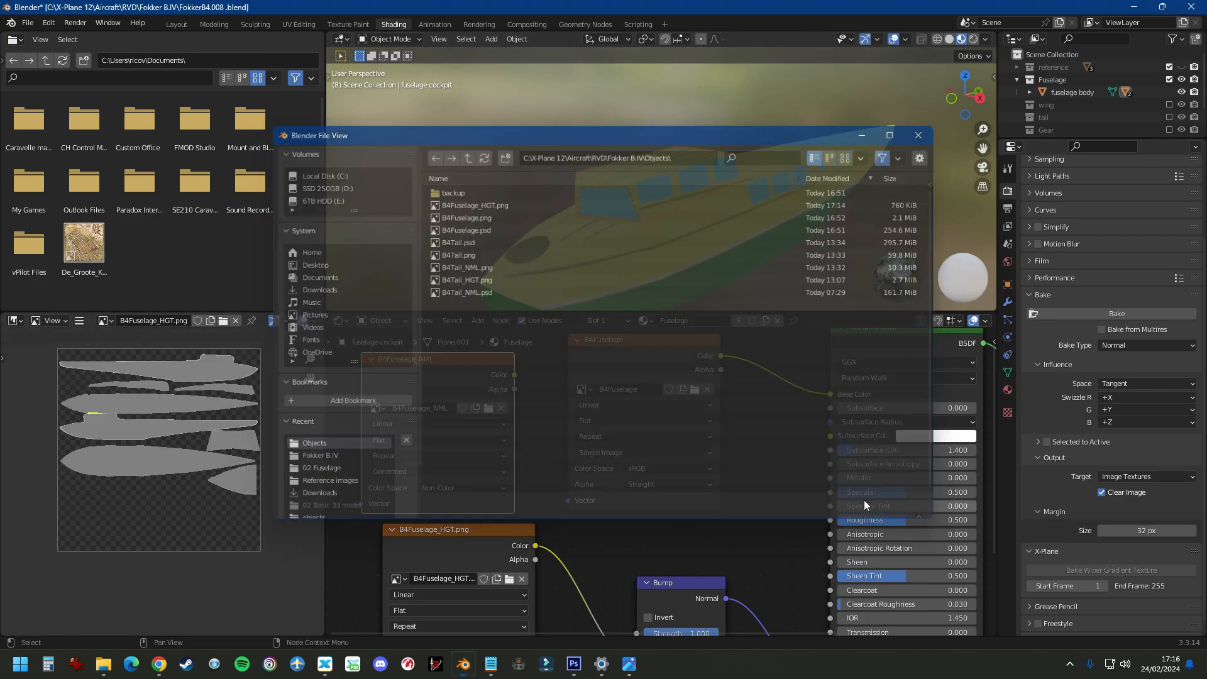
{"action": "left_click", "coordinate": [1118, 317]}
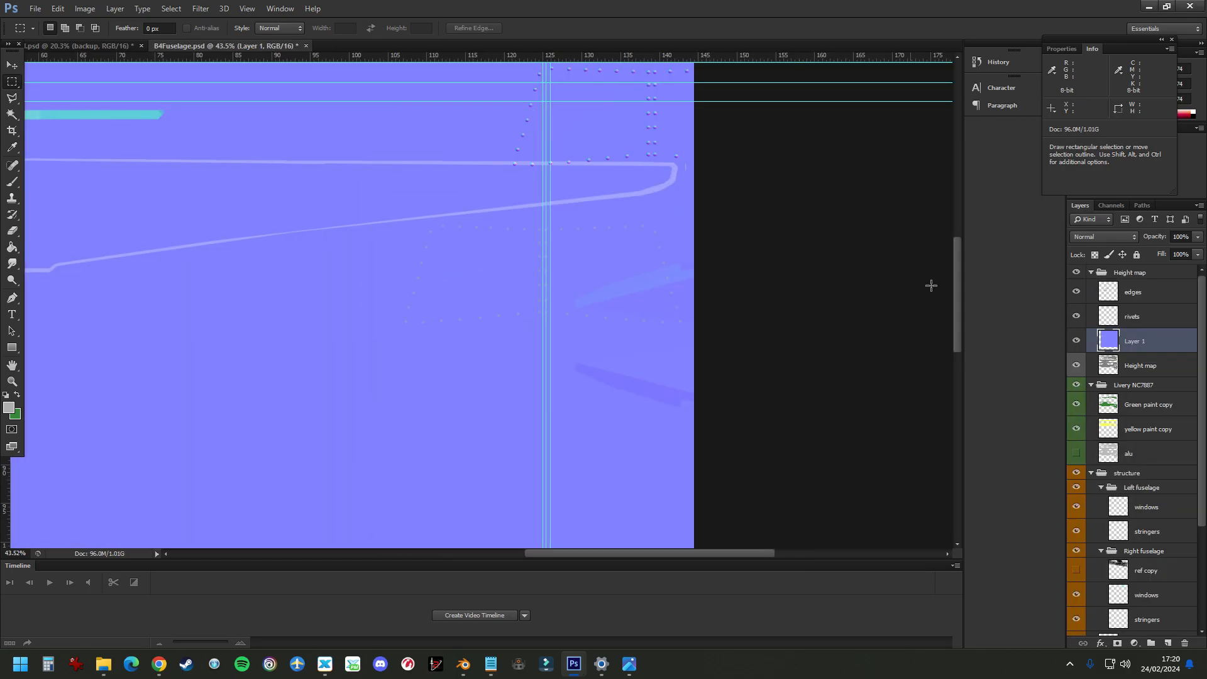
Step: Put the baked normal layer in a new group named Normal maps
{"action": "right_click", "coordinate": [1132, 340]}
{"action": "left_click", "coordinate": [983, 216]}
{"action": "type", "text": "Normal maps"}
{"action": "key", "text": "Return"}
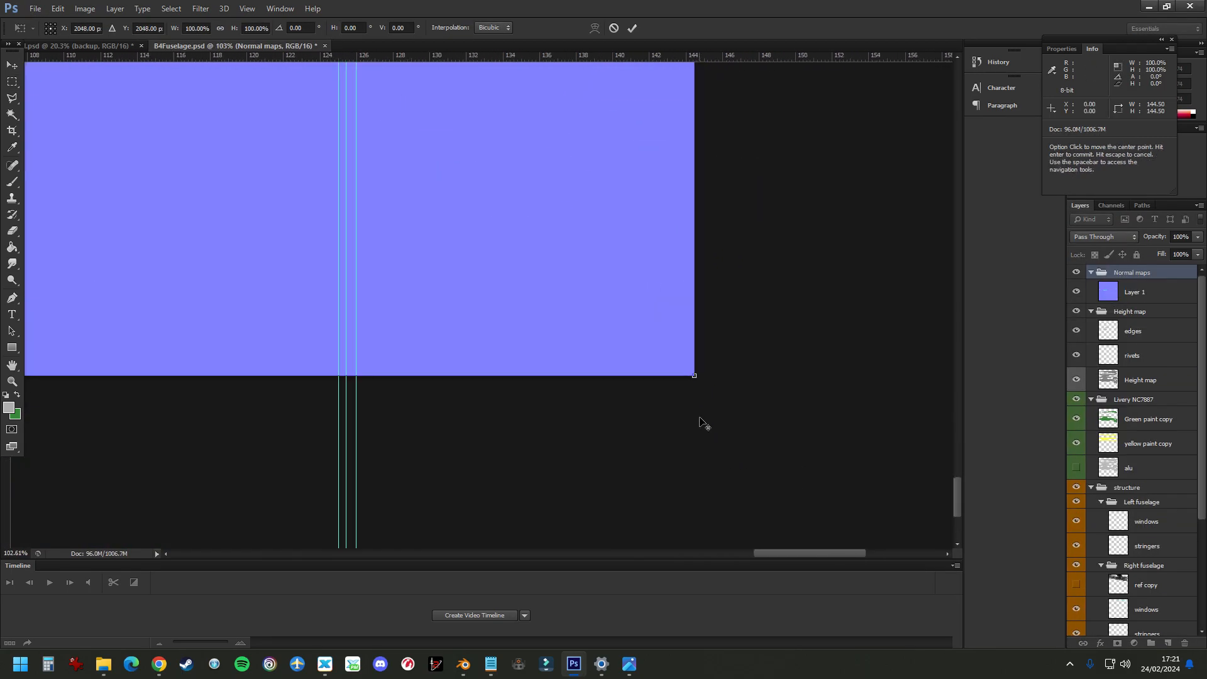
Step: Hide the Height map group and remove the blue from the Normal non-metal layer
{"action": "left_click", "coordinate": [1076, 313]}
{"action": "left_click", "coordinate": [1076, 313]}
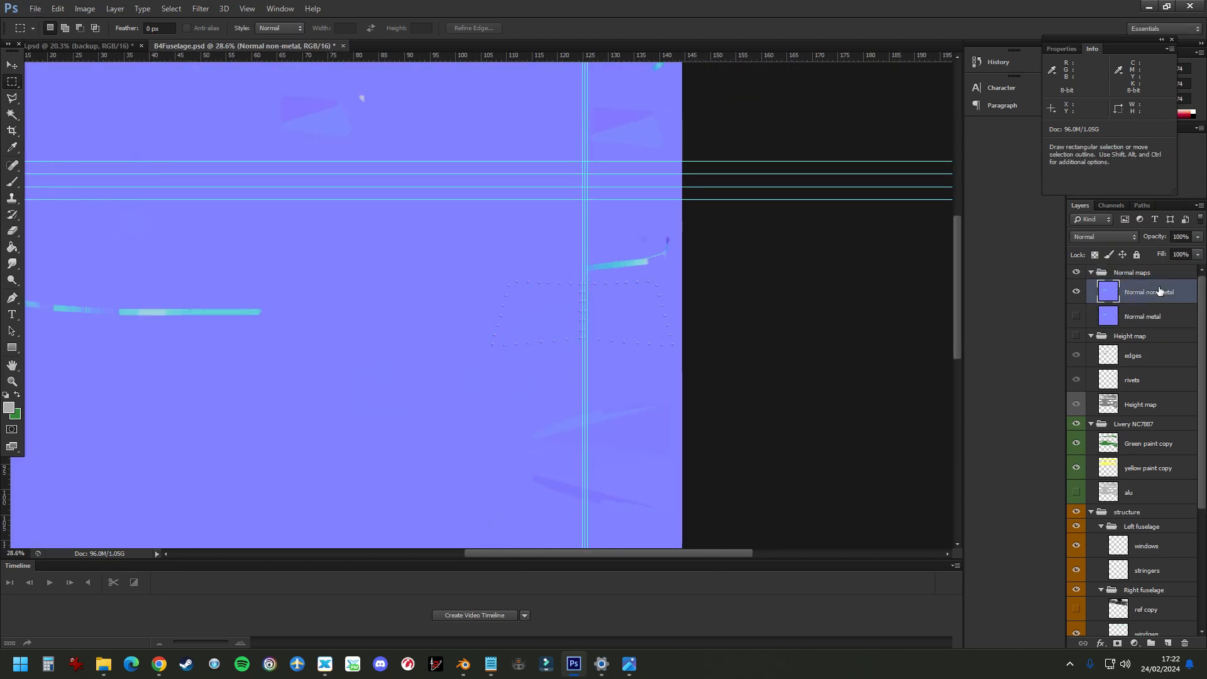
{"action": "left_click", "coordinate": [85, 9]}
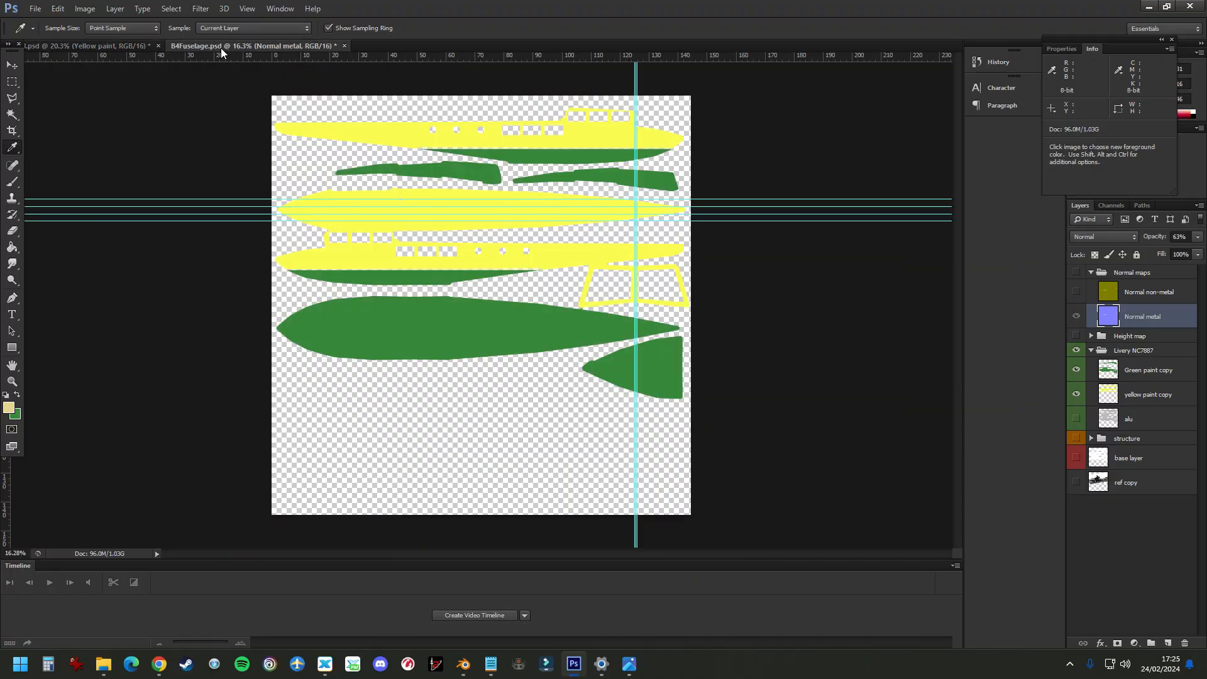
Step: Duplicate the alu layer in the livery group and open the copy's name for editing
{"action": "right_click", "coordinate": [1151, 419]}
{"action": "left_click", "coordinate": [1011, 189]}
{"action": "key", "text": "Return"}
{"action": "double_click", "coordinate": [1160, 419]}
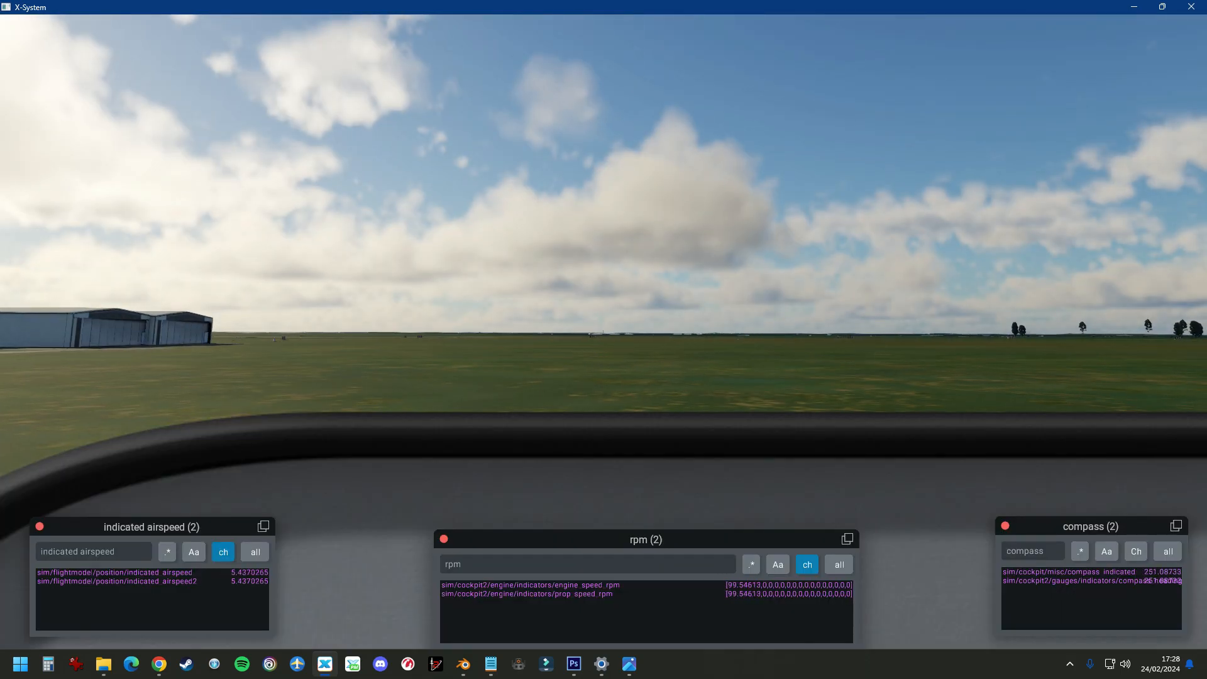
Step: Examine the textured fuselage, windows and hull in the exterior view in X-Plane
{"action": "key", "text": "4"}
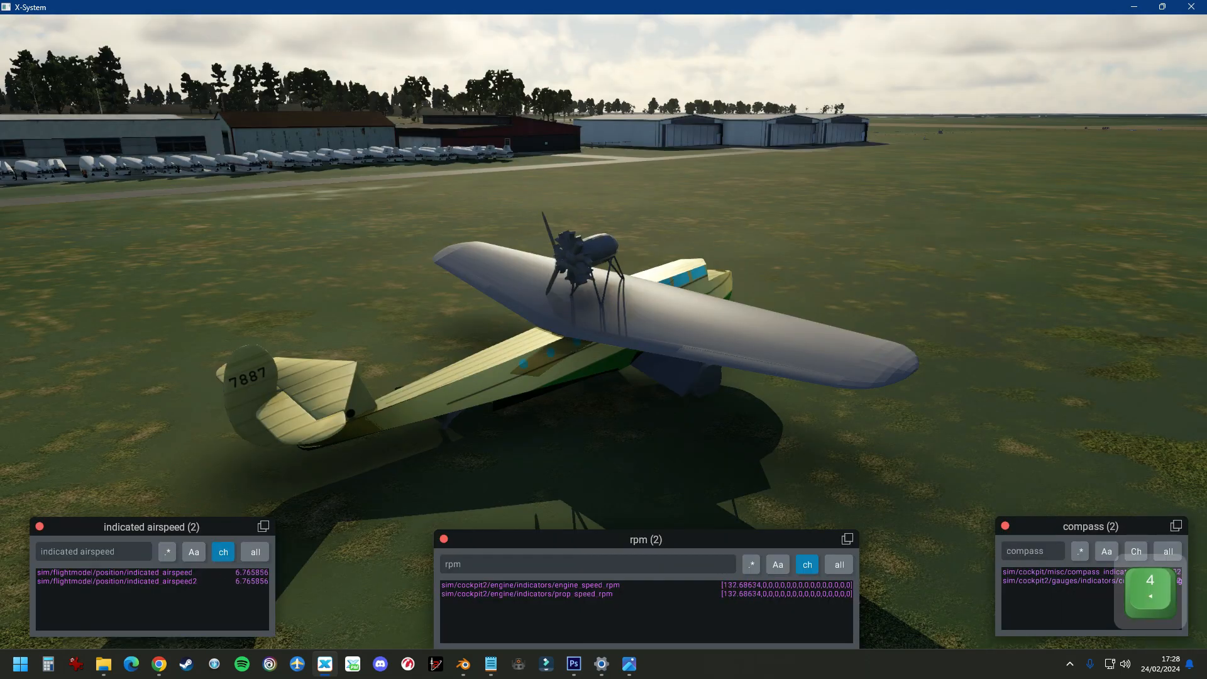
{"action": "left_click_drag", "start_coordinate": [734, 337], "coordinate": [402, 273]}
{"action": "left_click_drag", "start_coordinate": [826, 409], "coordinate": [187, 236]}
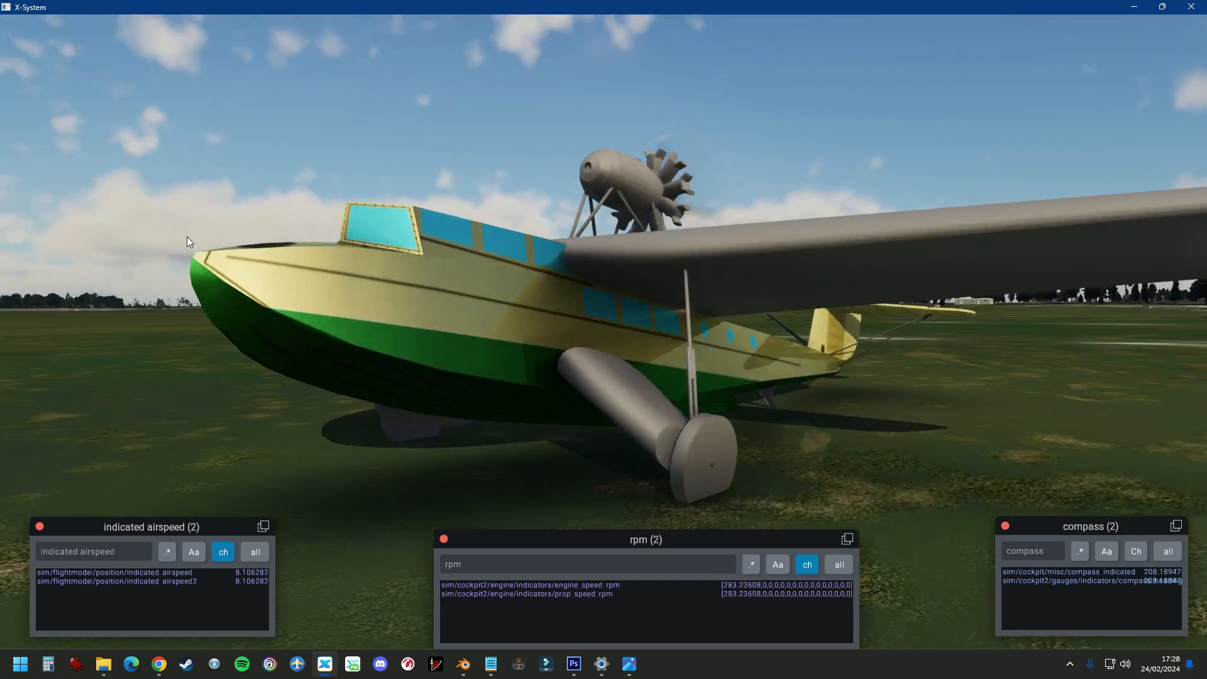
{"action": "left_click_drag", "start_coordinate": [906, 393], "coordinate": [677, 387]}
Step: Return to Photoshop and save the fuselage texture file again
{"action": "left_click", "coordinate": [35, 8]}
{"action": "left_click", "coordinate": [55, 160]}
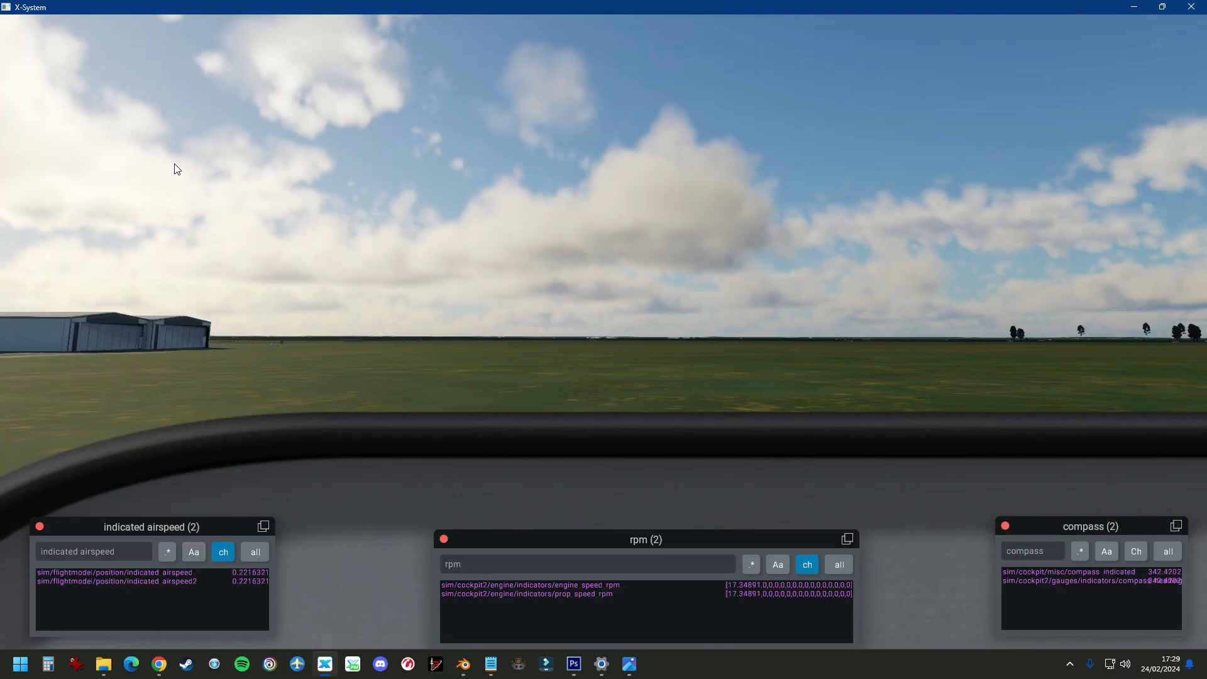
Step: Examine the reloaded aircraft's windscreen, cabin windows, hull stringers and tail from all sides in X-Plane
{"action": "key", "text": "4"}
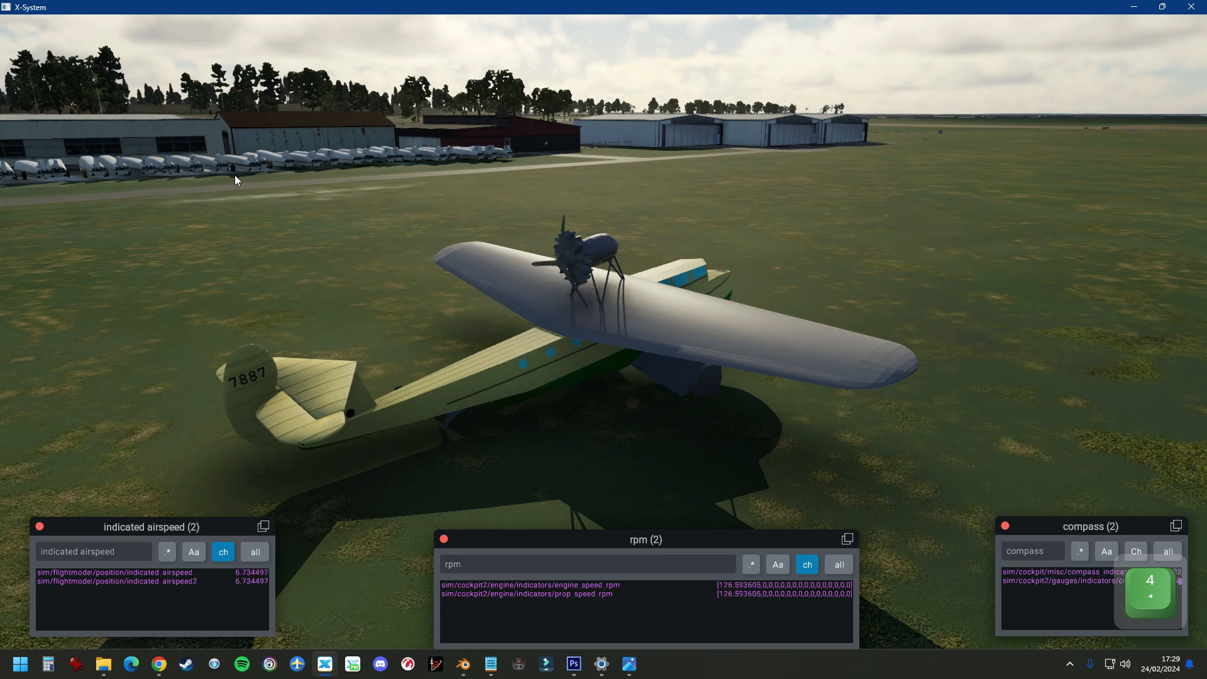
{"action": "left_click_drag", "start_coordinate": [835, 420], "coordinate": [157, 362]}
{"action": "left_click_drag", "start_coordinate": [839, 481], "coordinate": [319, 220]}
{"action": "left_click_drag", "start_coordinate": [643, 323], "coordinate": [96, 327]}
{"action": "left_click_drag", "start_coordinate": [949, 398], "coordinate": [959, 435]}
{"action": "left_click_drag", "start_coordinate": [556, 378], "coordinate": [968, 348]}
{"action": "left_click_drag", "start_coordinate": [550, 339], "coordinate": [861, 296]}
{"action": "left_click_drag", "start_coordinate": [482, 356], "coordinate": [742, 360]}
{"action": "left_click_drag", "start_coordinate": [428, 367], "coordinate": [625, 380]}
{"action": "left_click_drag", "start_coordinate": [247, 358], "coordinate": [670, 425]}
{"action": "left_click_drag", "start_coordinate": [284, 398], "coordinate": [585, 411]}
{"action": "left_click_drag", "start_coordinate": [286, 325], "coordinate": [628, 372]}
{"action": "left_click_drag", "start_coordinate": [490, 383], "coordinate": [768, 382]}
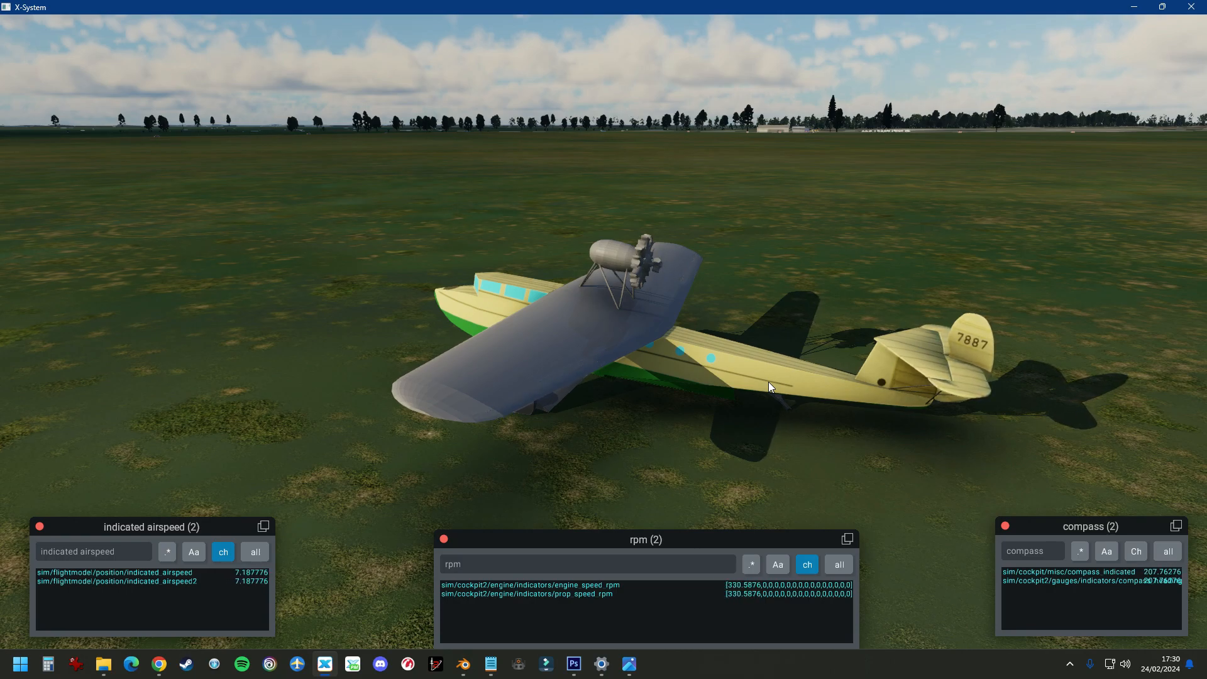
Step: Examine the fuselage and tail textures from several outside views while the aircraft taxis with its engine running
{"action": "left_click_drag", "start_coordinate": [511, 436], "coordinate": [900, 388]}
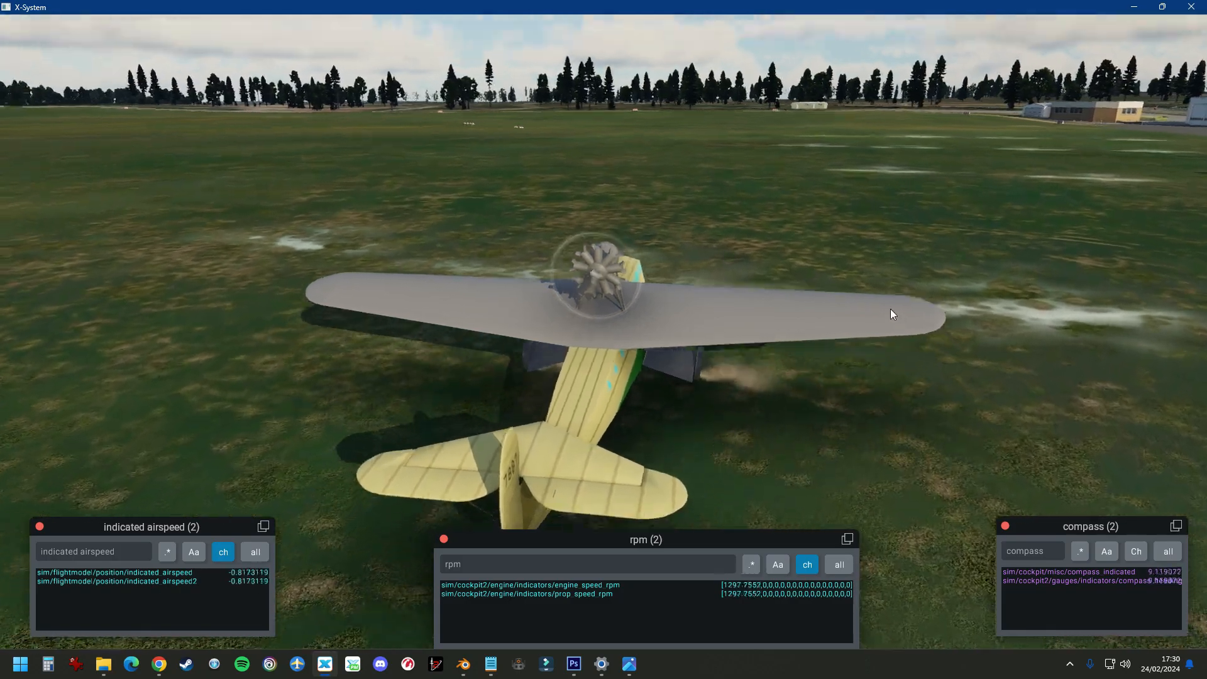
{"action": "left_click_drag", "start_coordinate": [894, 311], "coordinate": [801, 281]}
{"action": "left_click_drag", "start_coordinate": [926, 388], "coordinate": [677, 426]}
{"action": "key", "text": "c"}
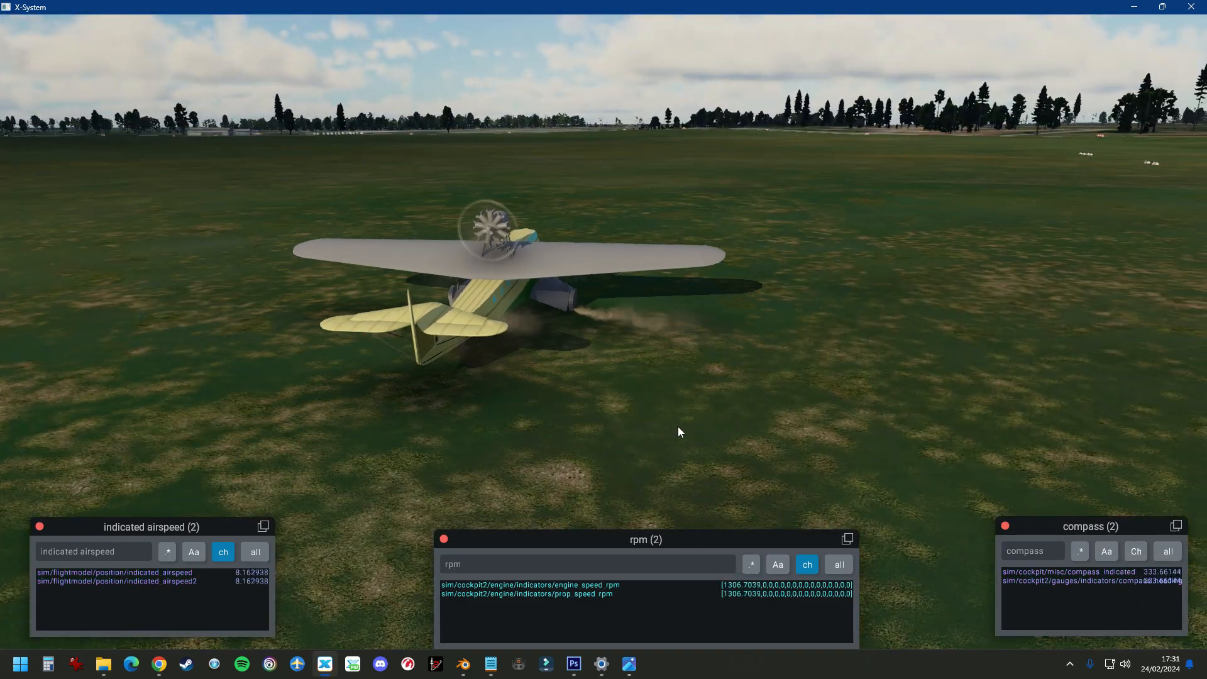
{"action": "key", "text": "KP_7"}
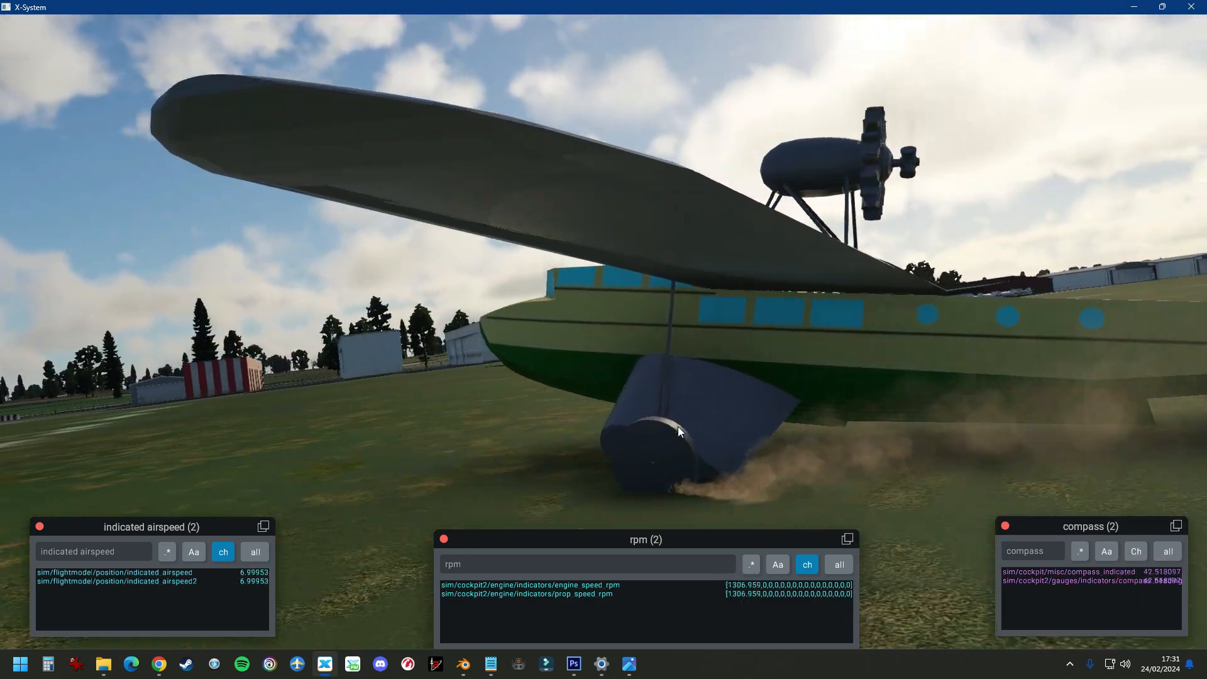
{"action": "key", "text": "KP_6"}
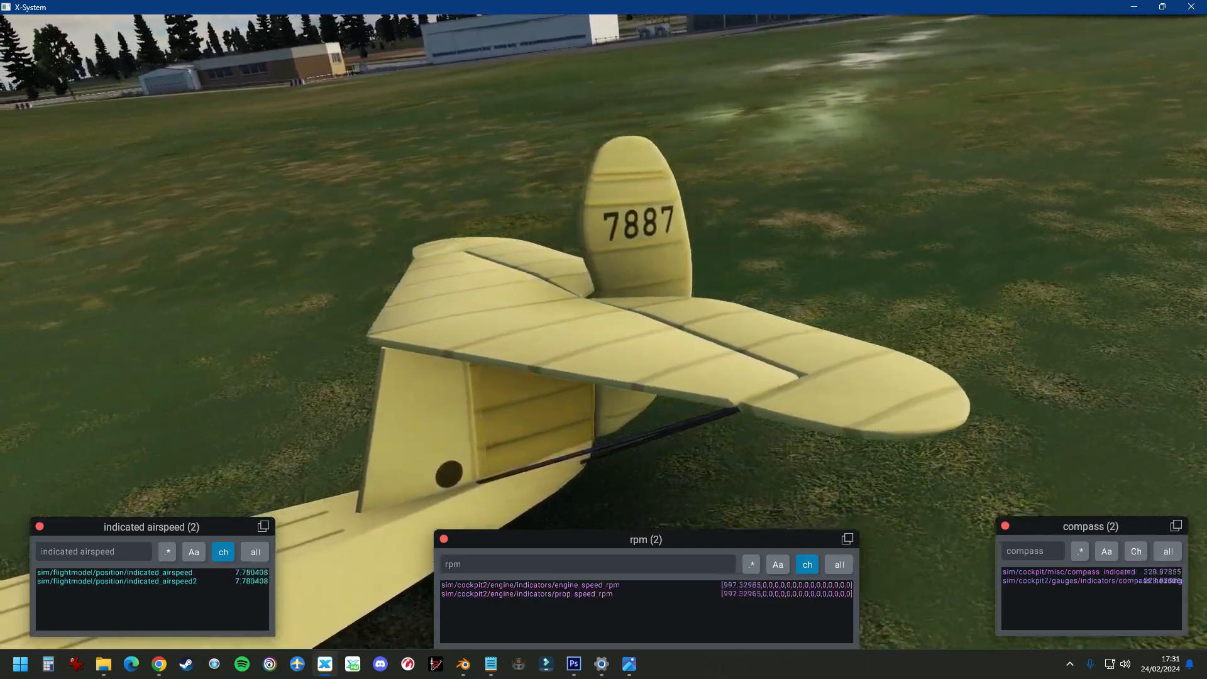
Step: Examine the textured tail, wings, fuselage and hull from several outside views while flying the aircraft over fields and water
{"action": "key", "text": "KP_4"}
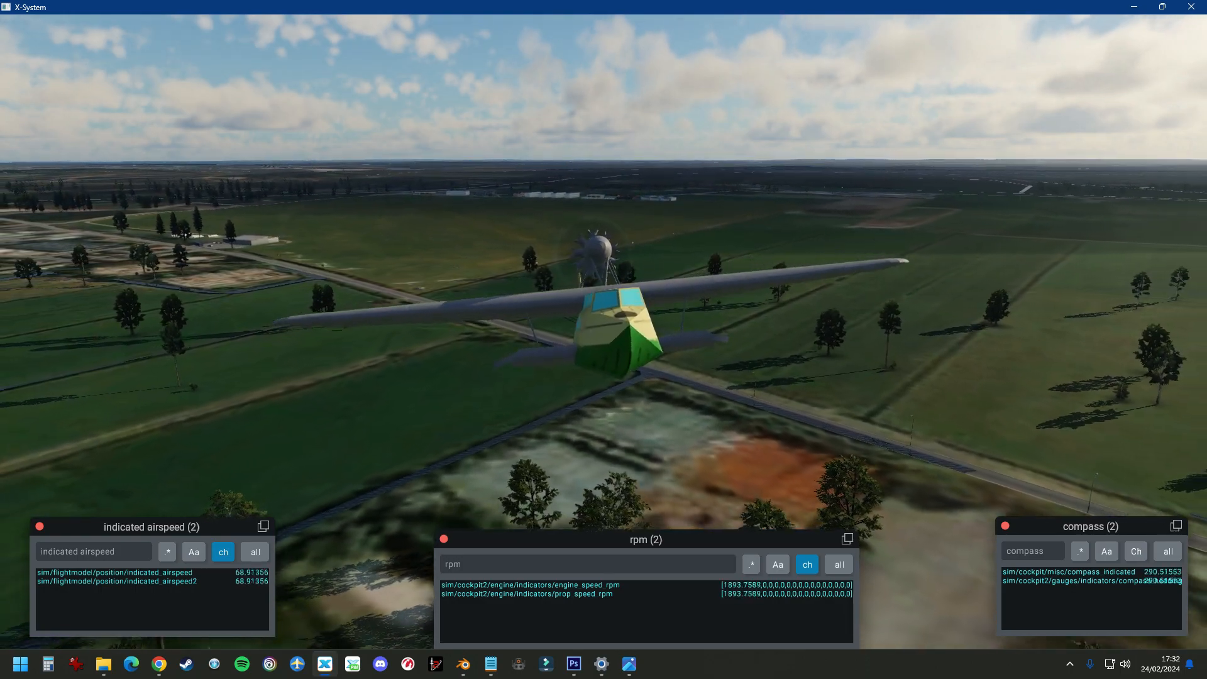
{"action": "key", "text": "6"}
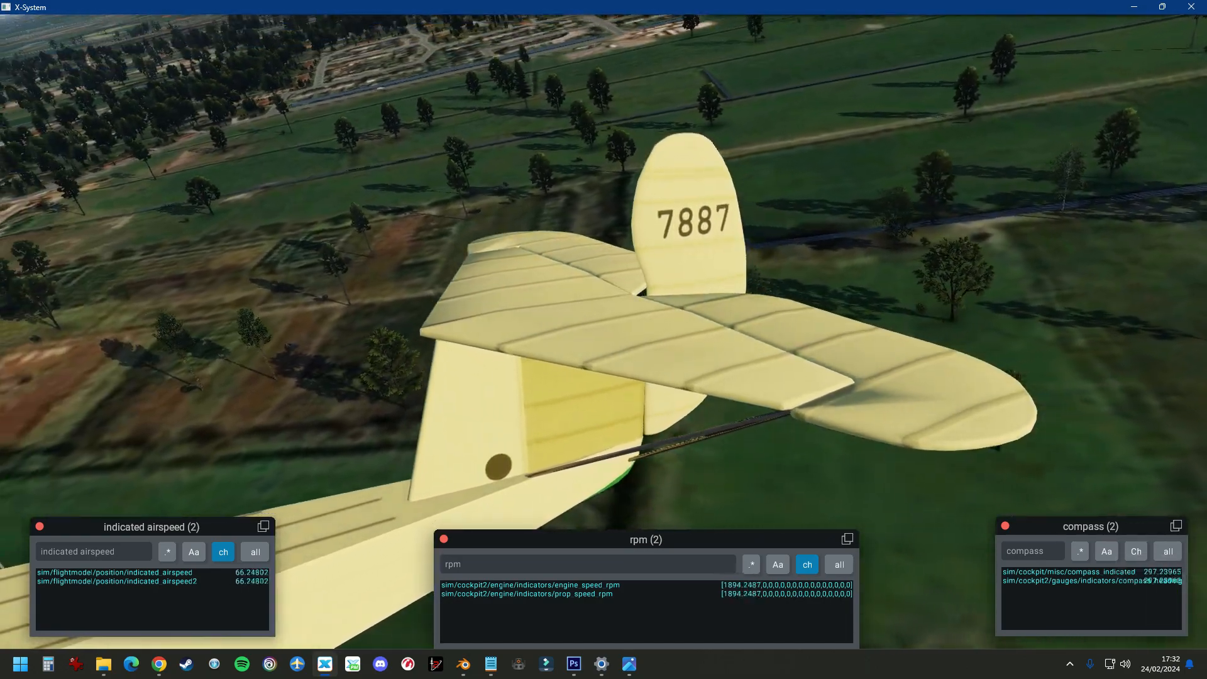
{"action": "left_click_drag", "start_coordinate": [355, 437], "coordinate": [643, 341]}
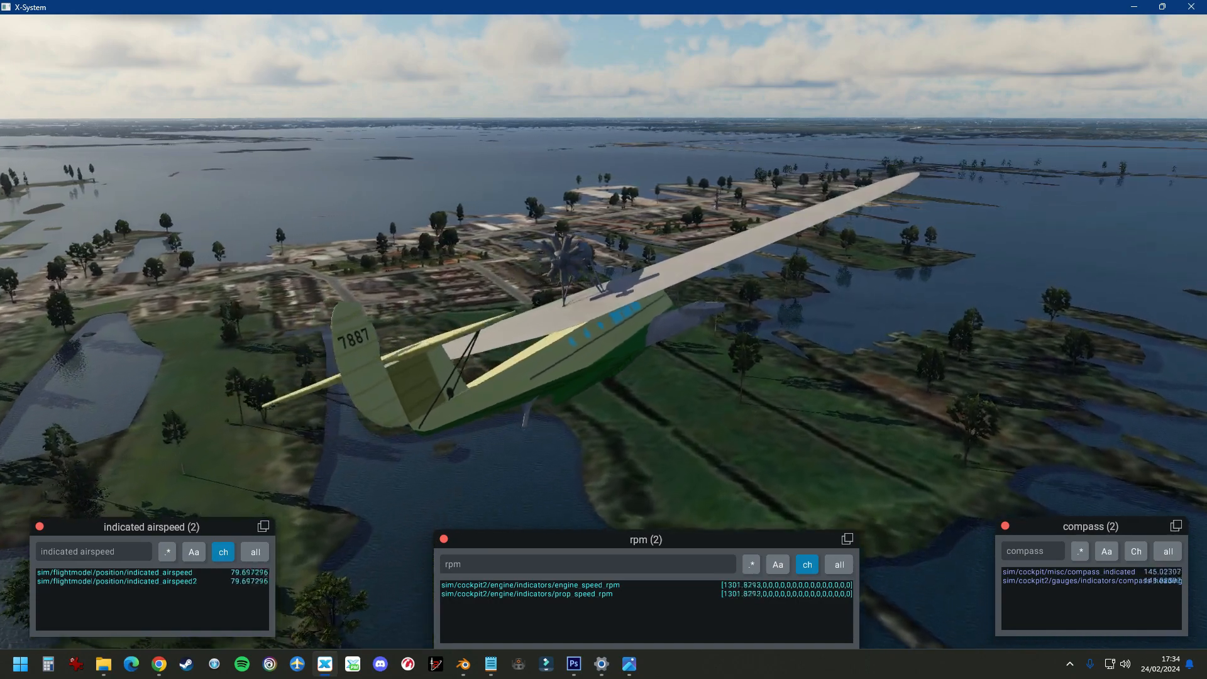
{"action": "right_click_drag", "start_coordinate": [446, 479], "coordinate": [579, 468]}
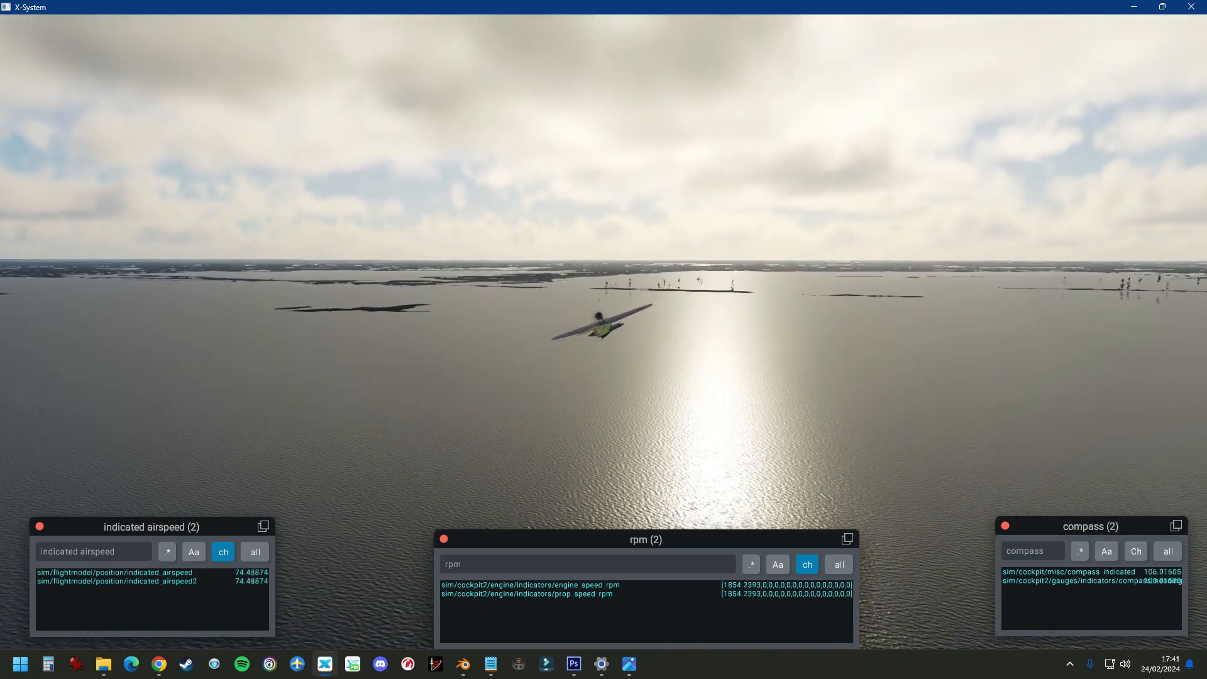
{"action": "key", "text": "End"}
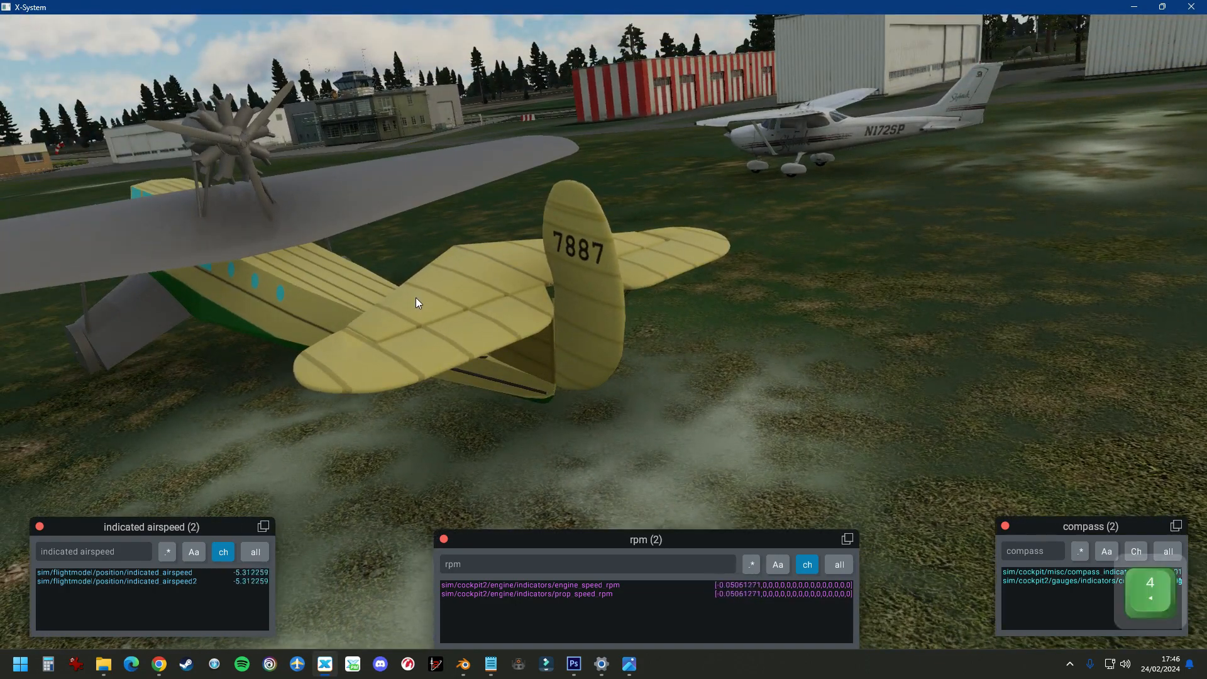
Step: Examine the aircraft's windows, green hull and yellow fuselage side from high and low outside views on the airfield grass
{"action": "key", "text": "4"}
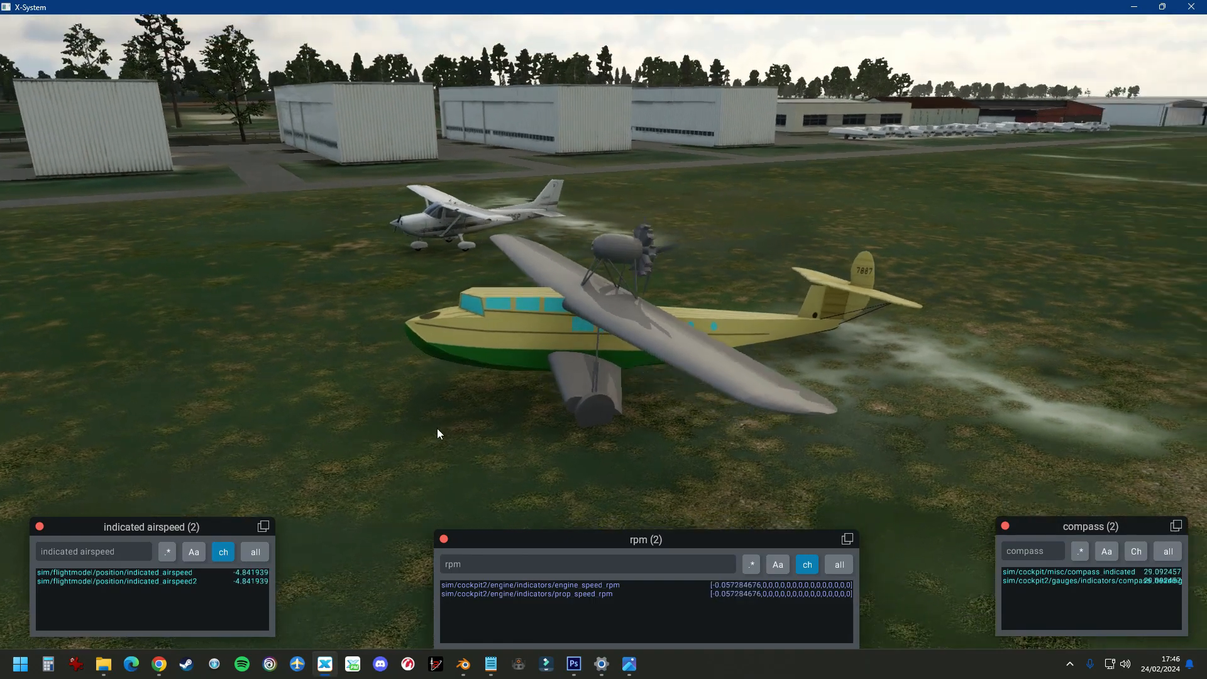
{"action": "right_click_drag", "start_coordinate": [439, 432], "coordinate": [564, 225]}
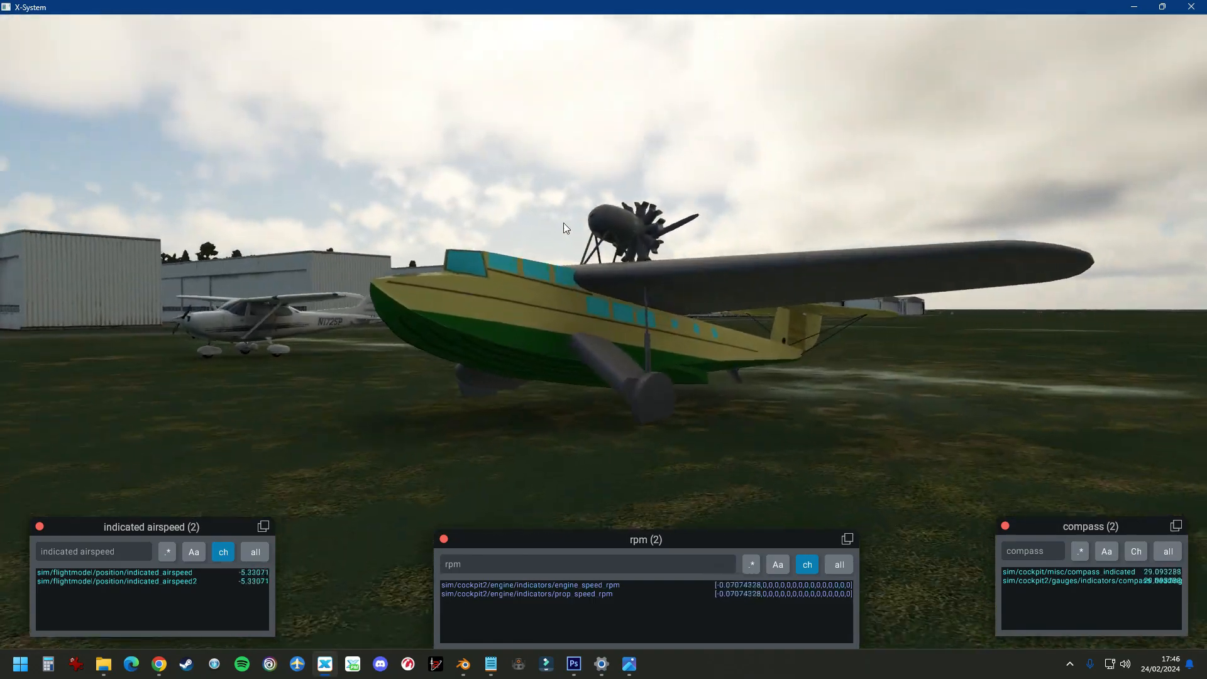